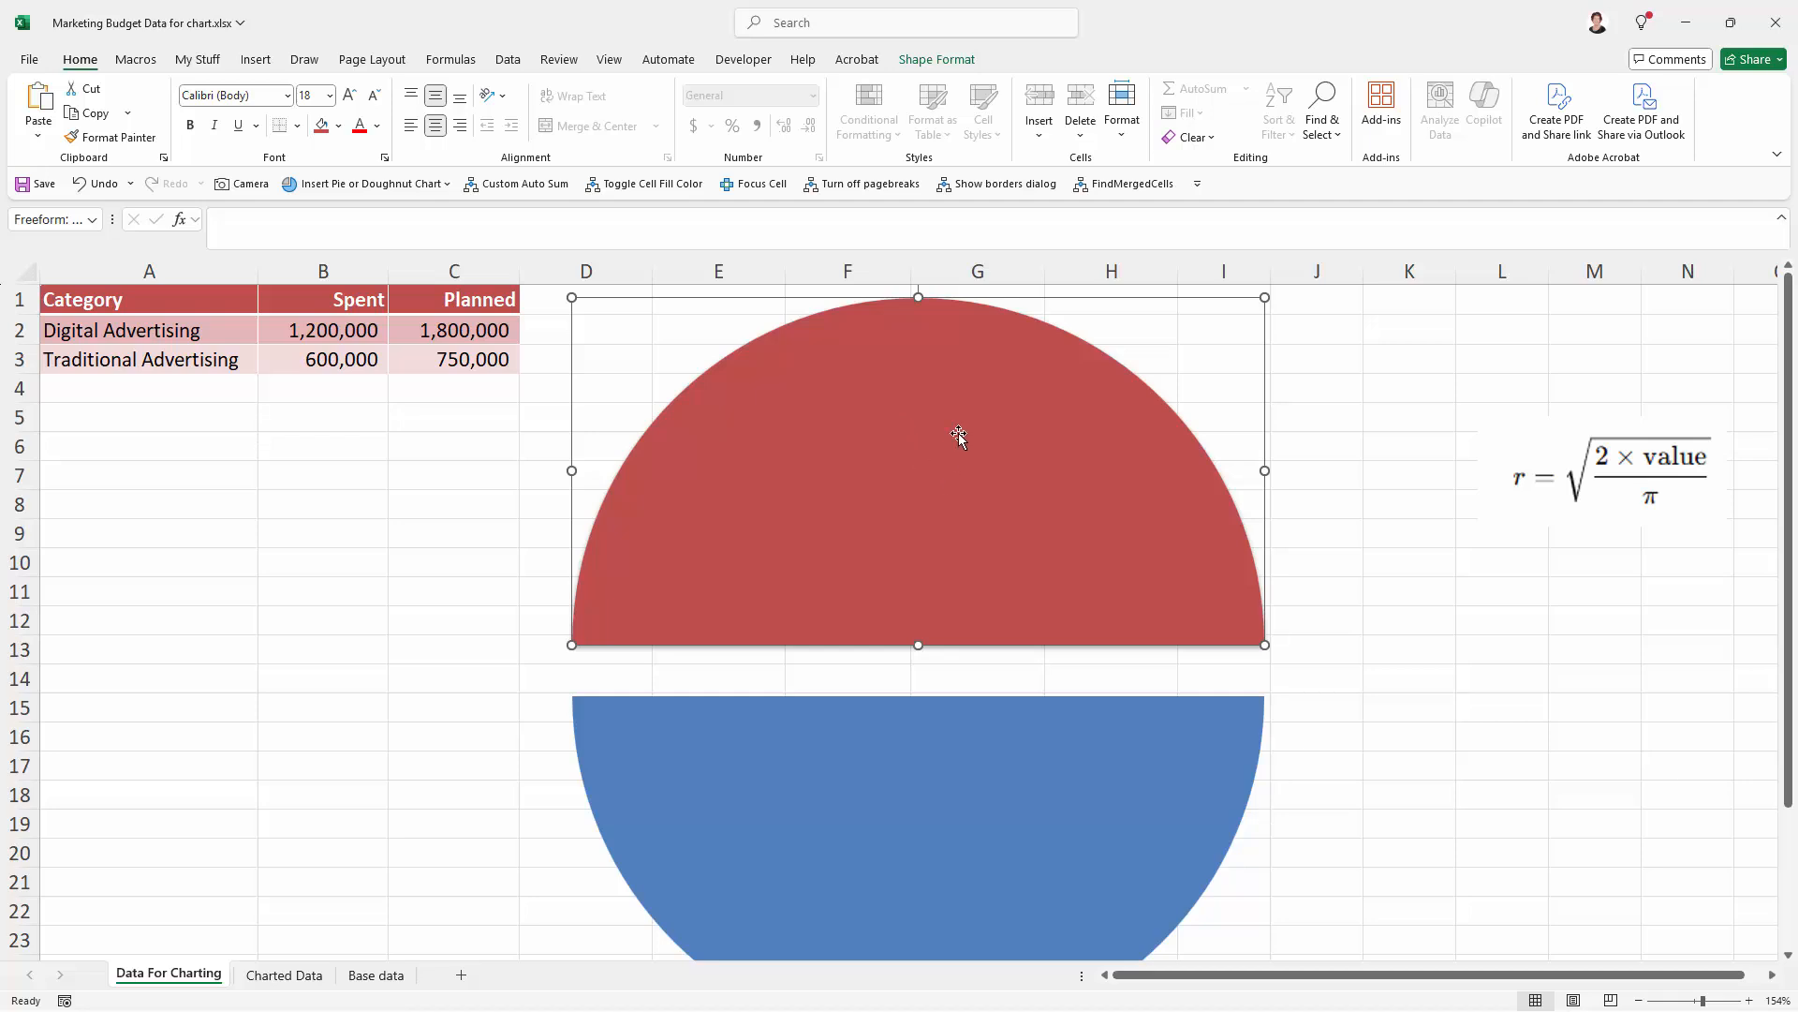
# - Lock the aspect ratio of the red semicircle and set its width to 4 cm
pyautogui.click(936, 59)
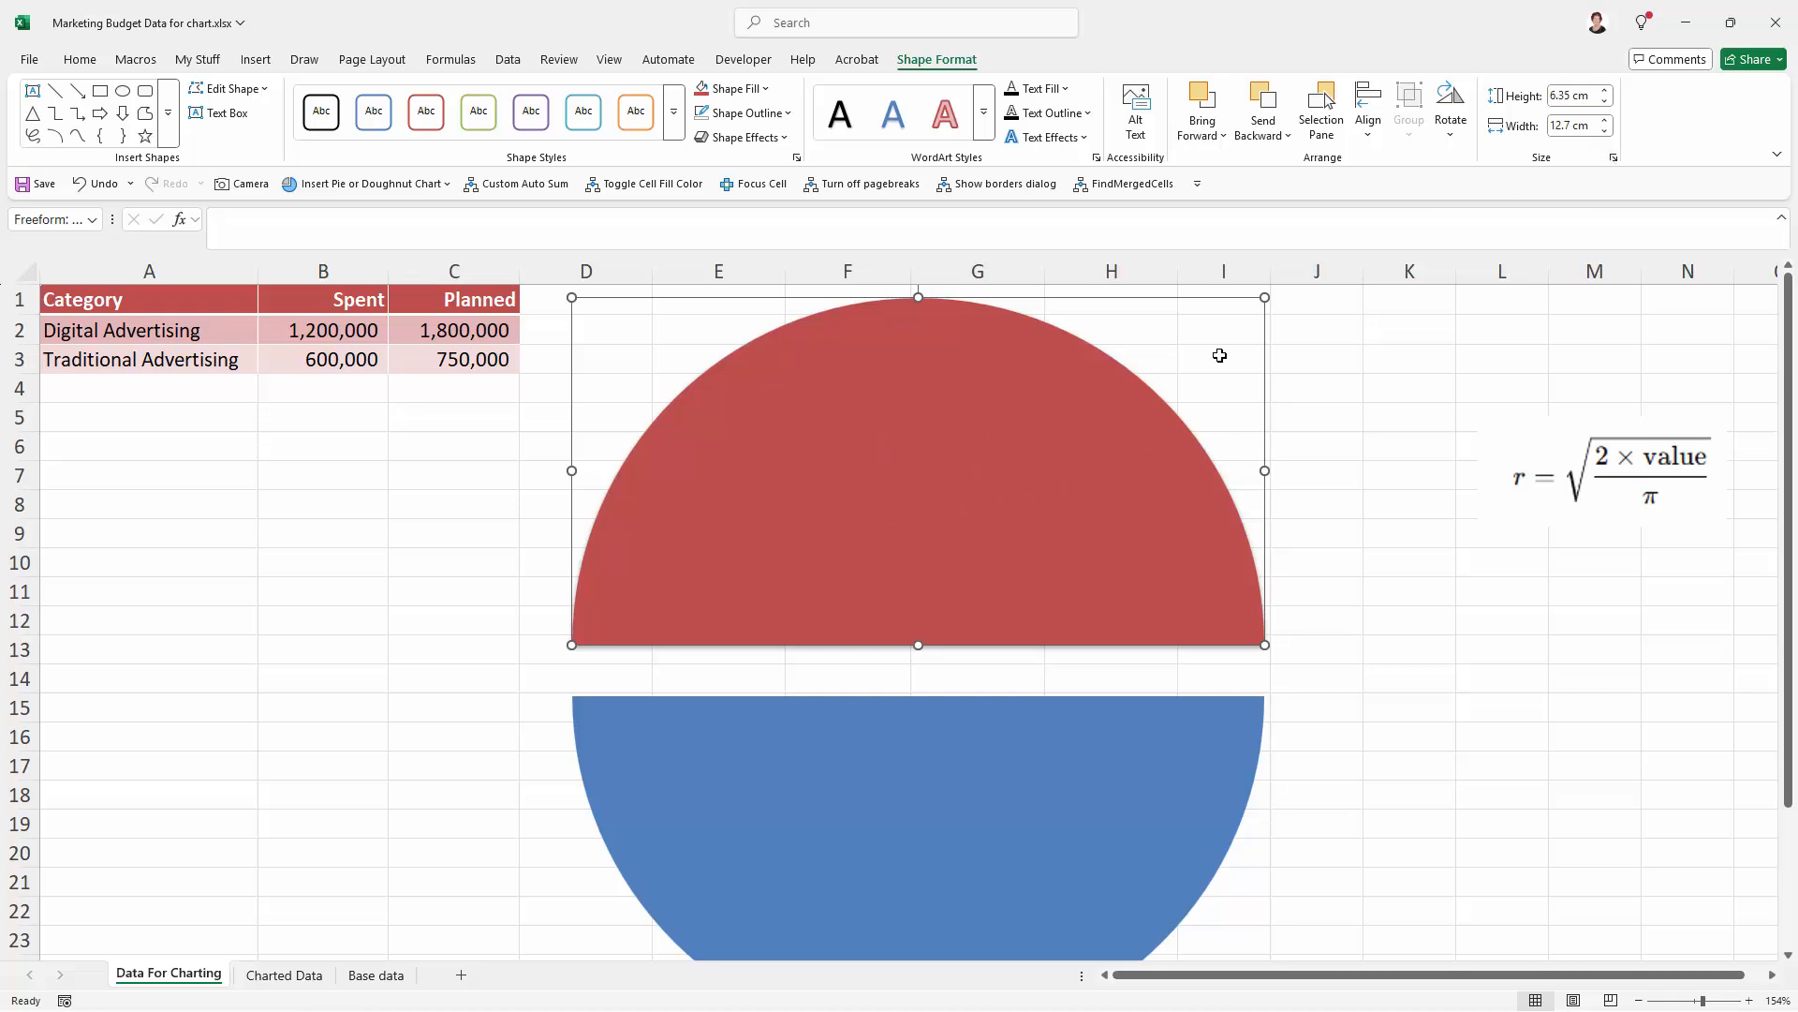
pyautogui.click(1614, 158)
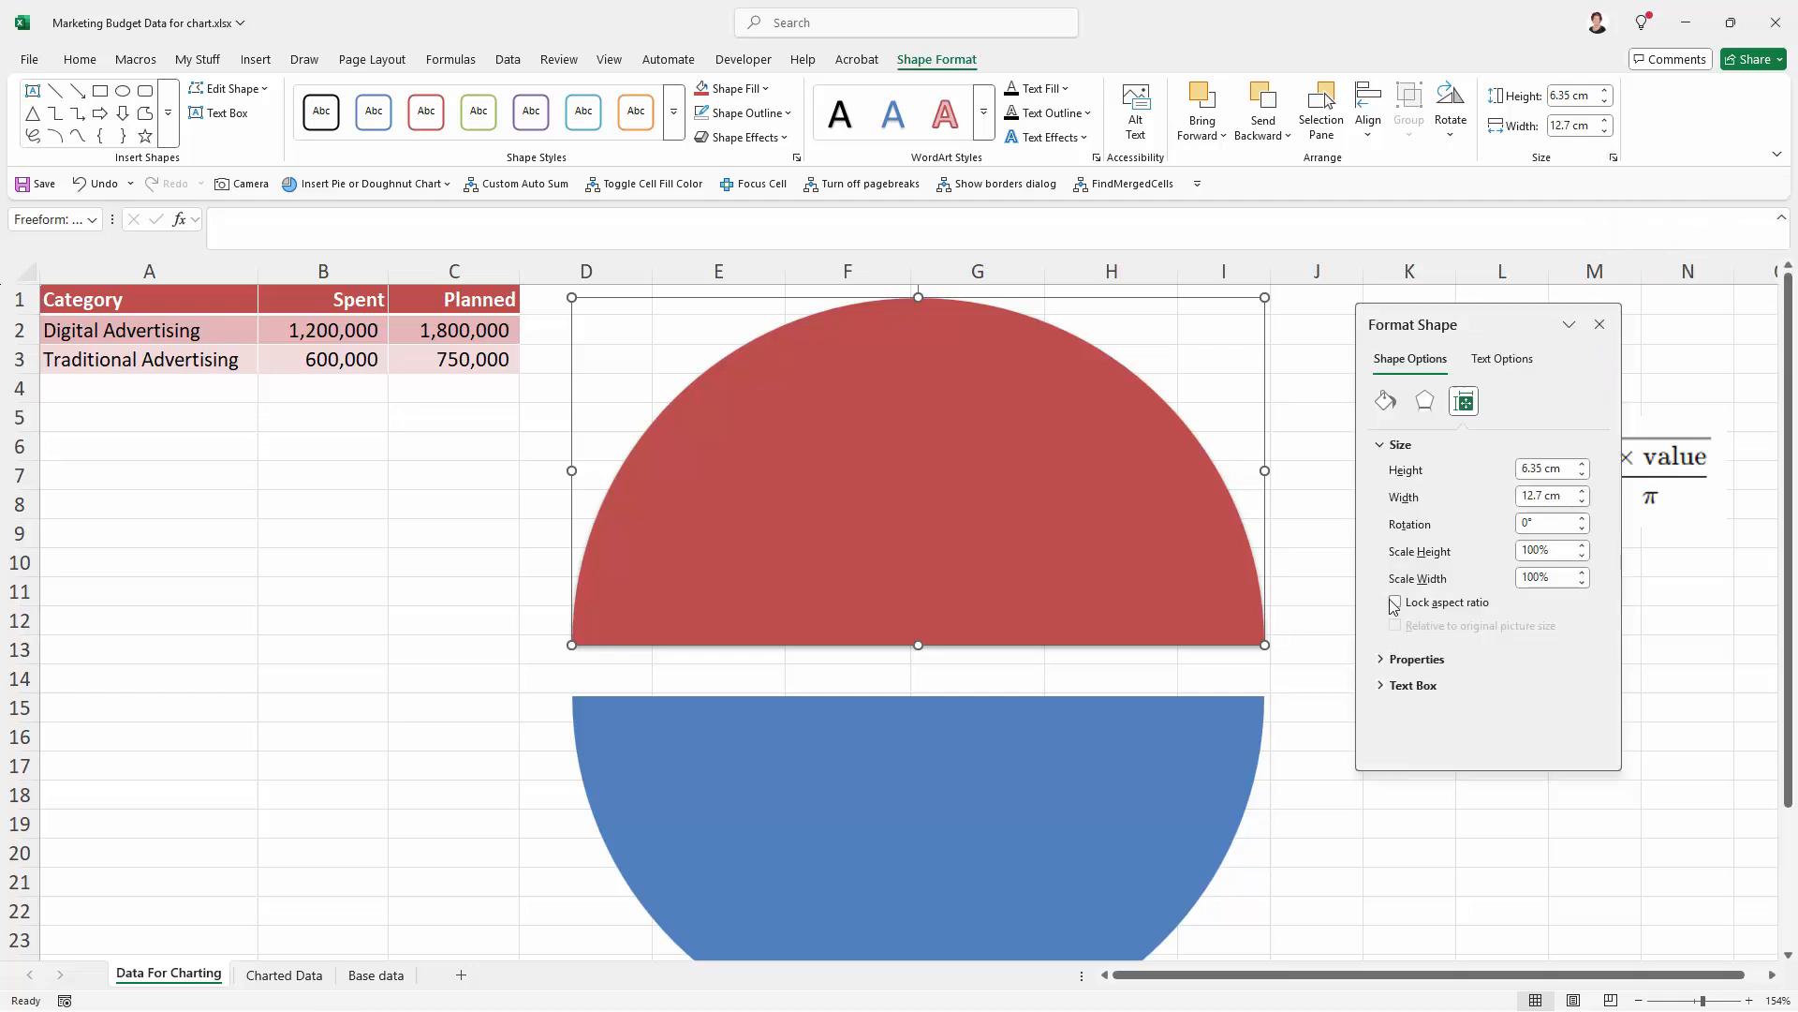
pyautogui.click(1394, 603)
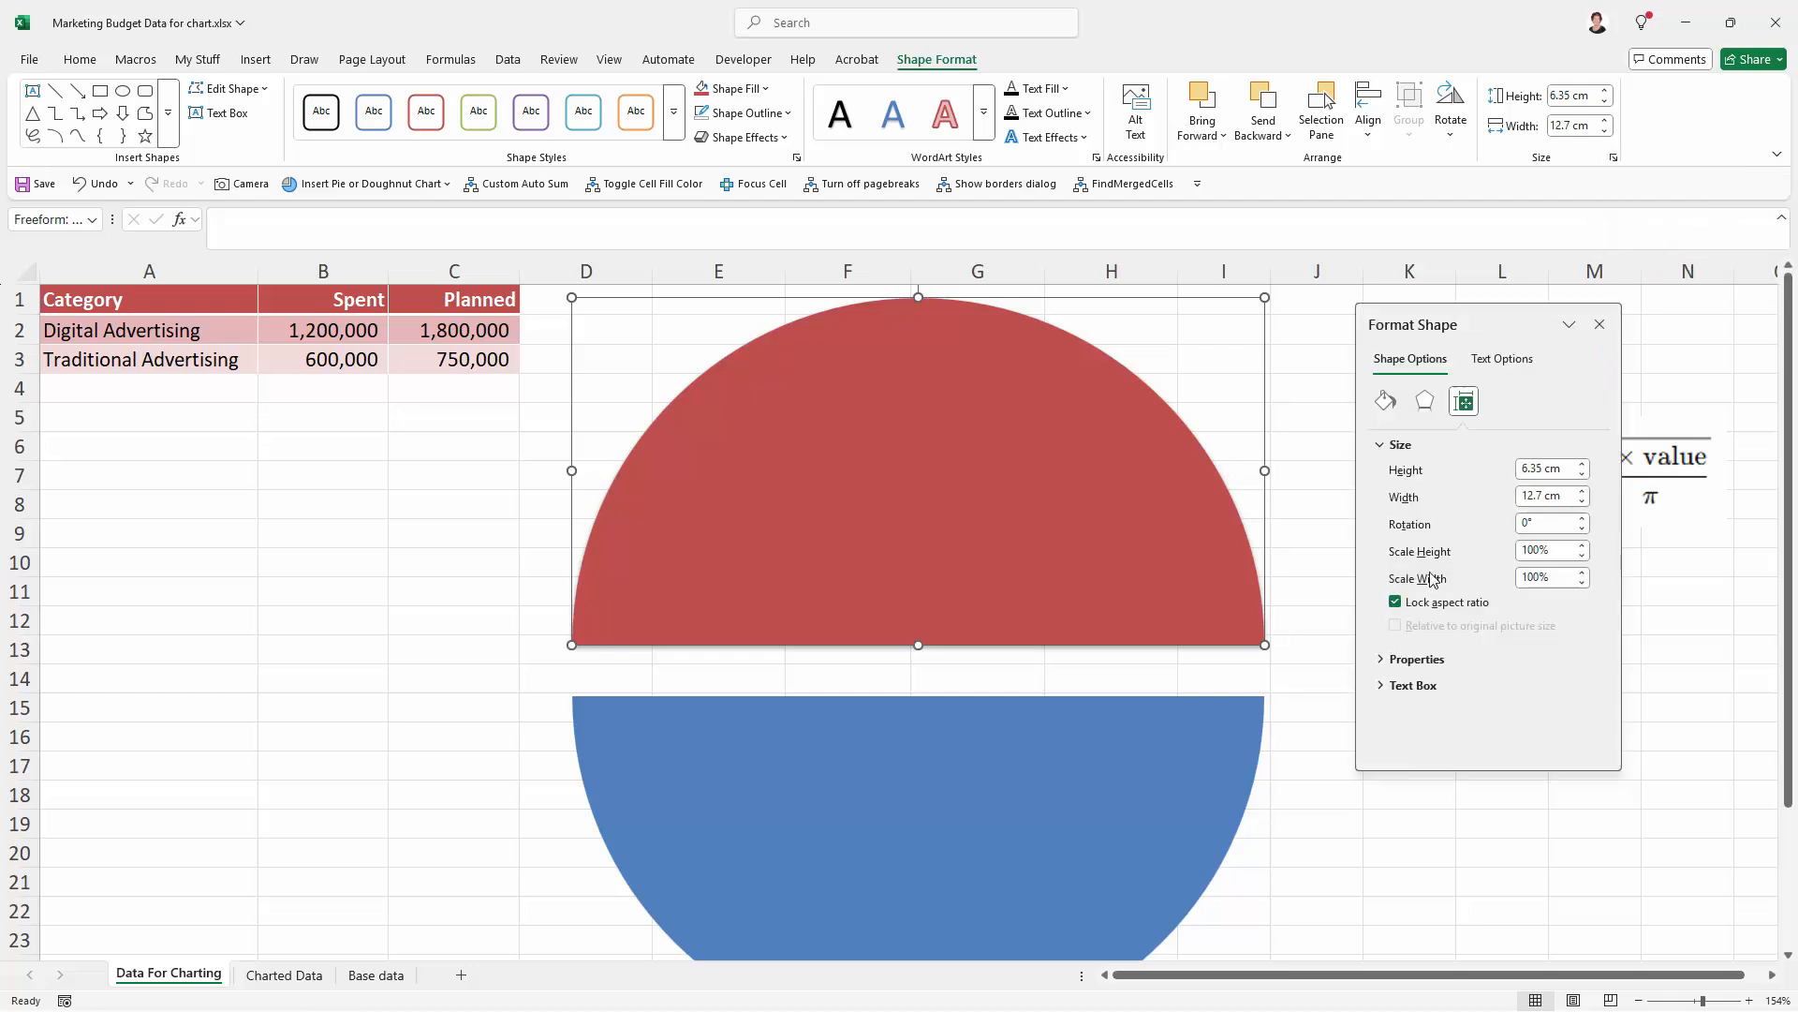
pyautogui.click(1557, 496)
pyautogui.hotkey('ctrl', 'a')
pyautogui.write('4 cm')
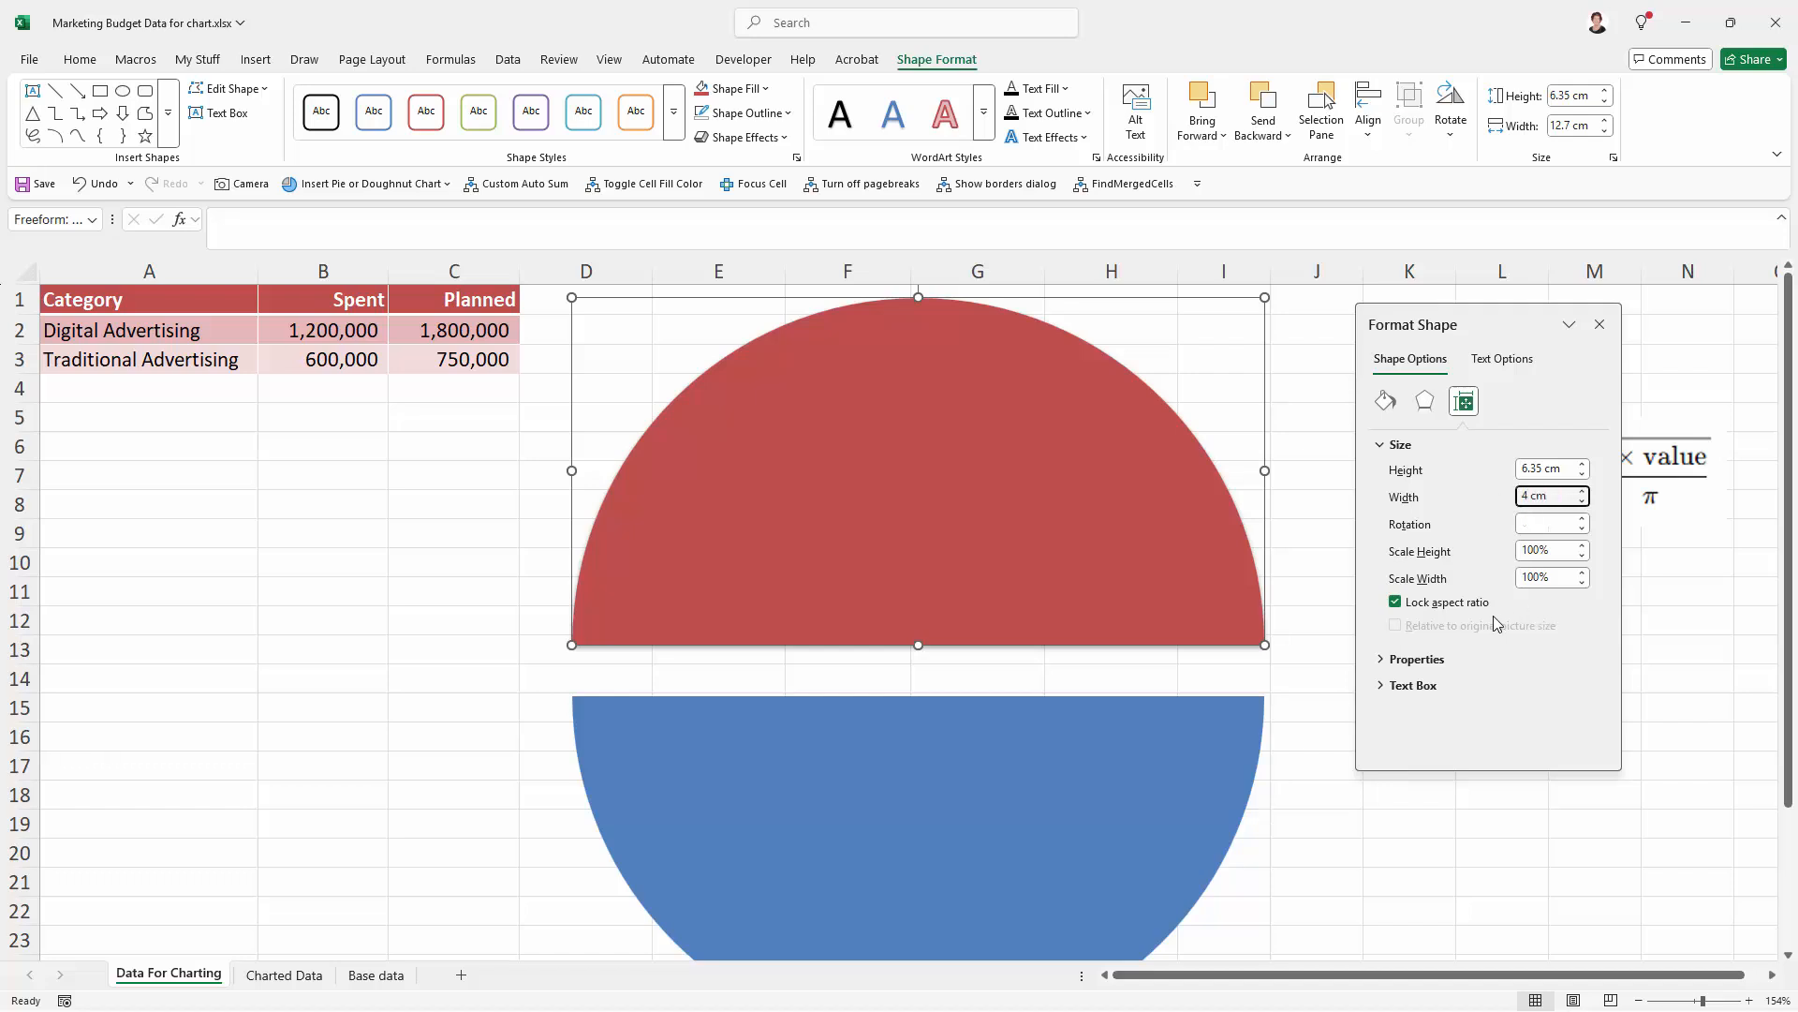
pyautogui.press('Tab')
# - Lock the aspect ratio of the blue semicircle and set its width to 4 cm
pyautogui.click(941, 788)
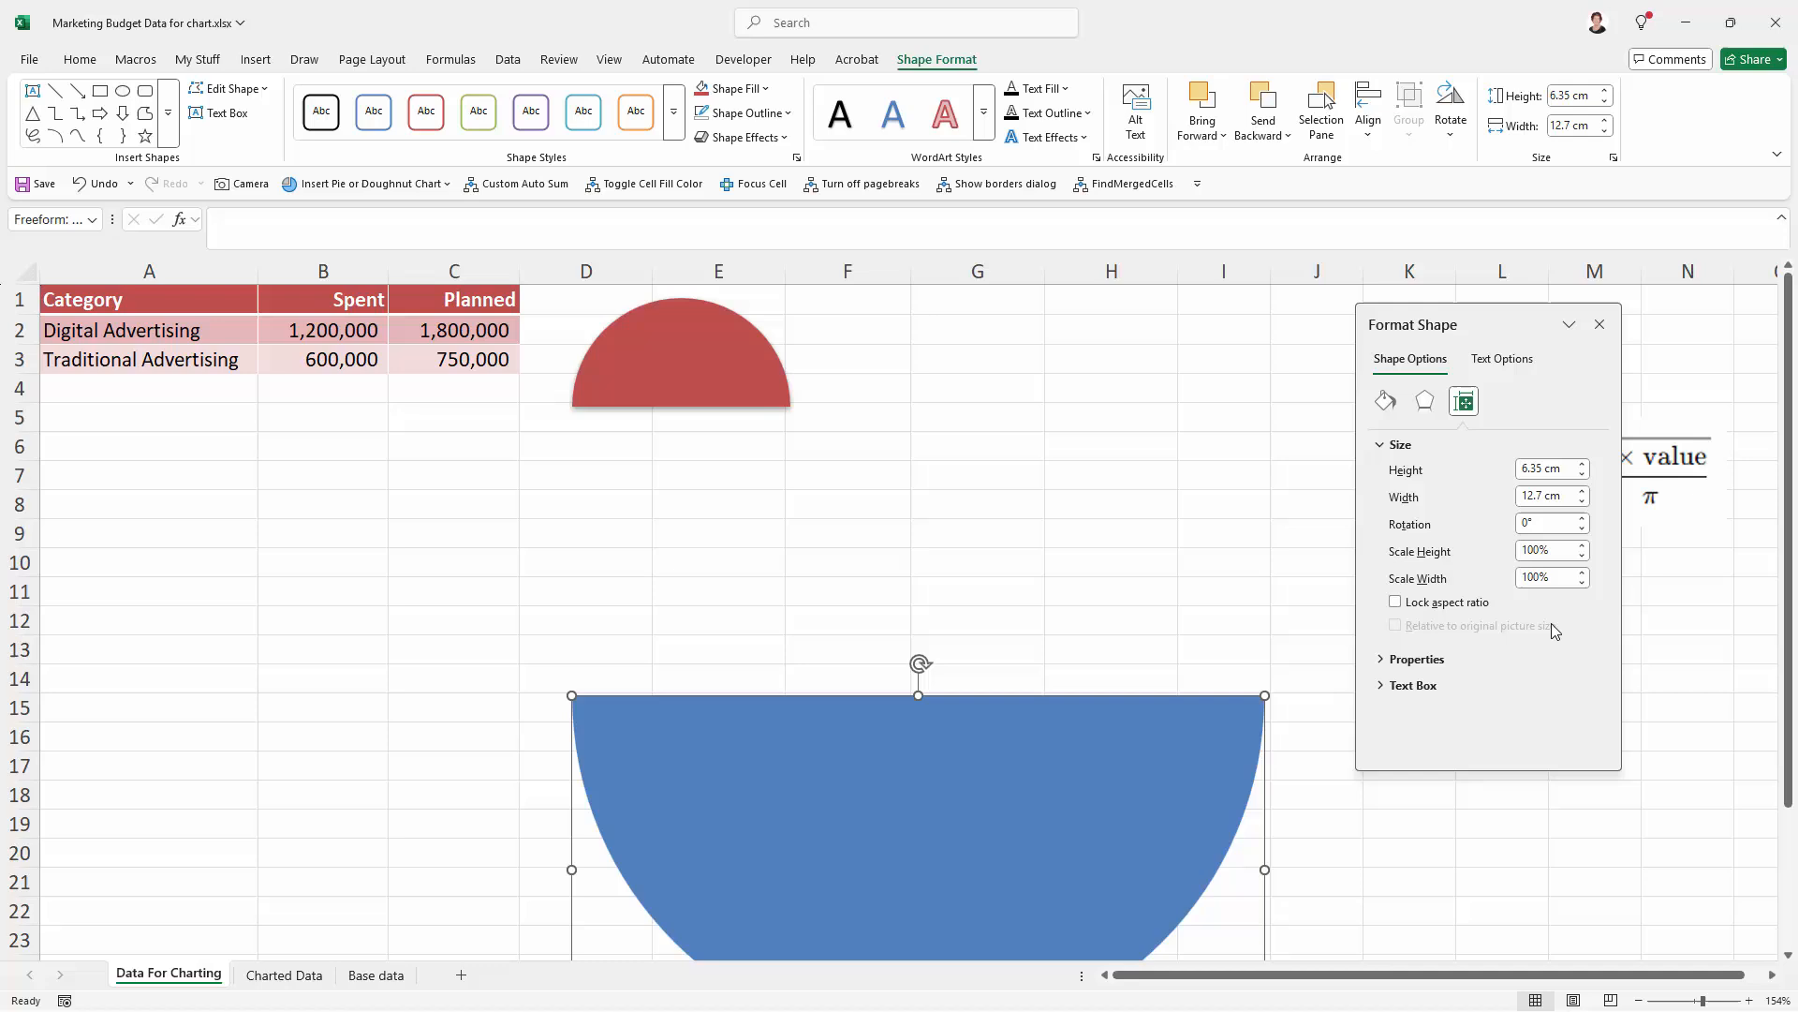
pyautogui.click(1396, 602)
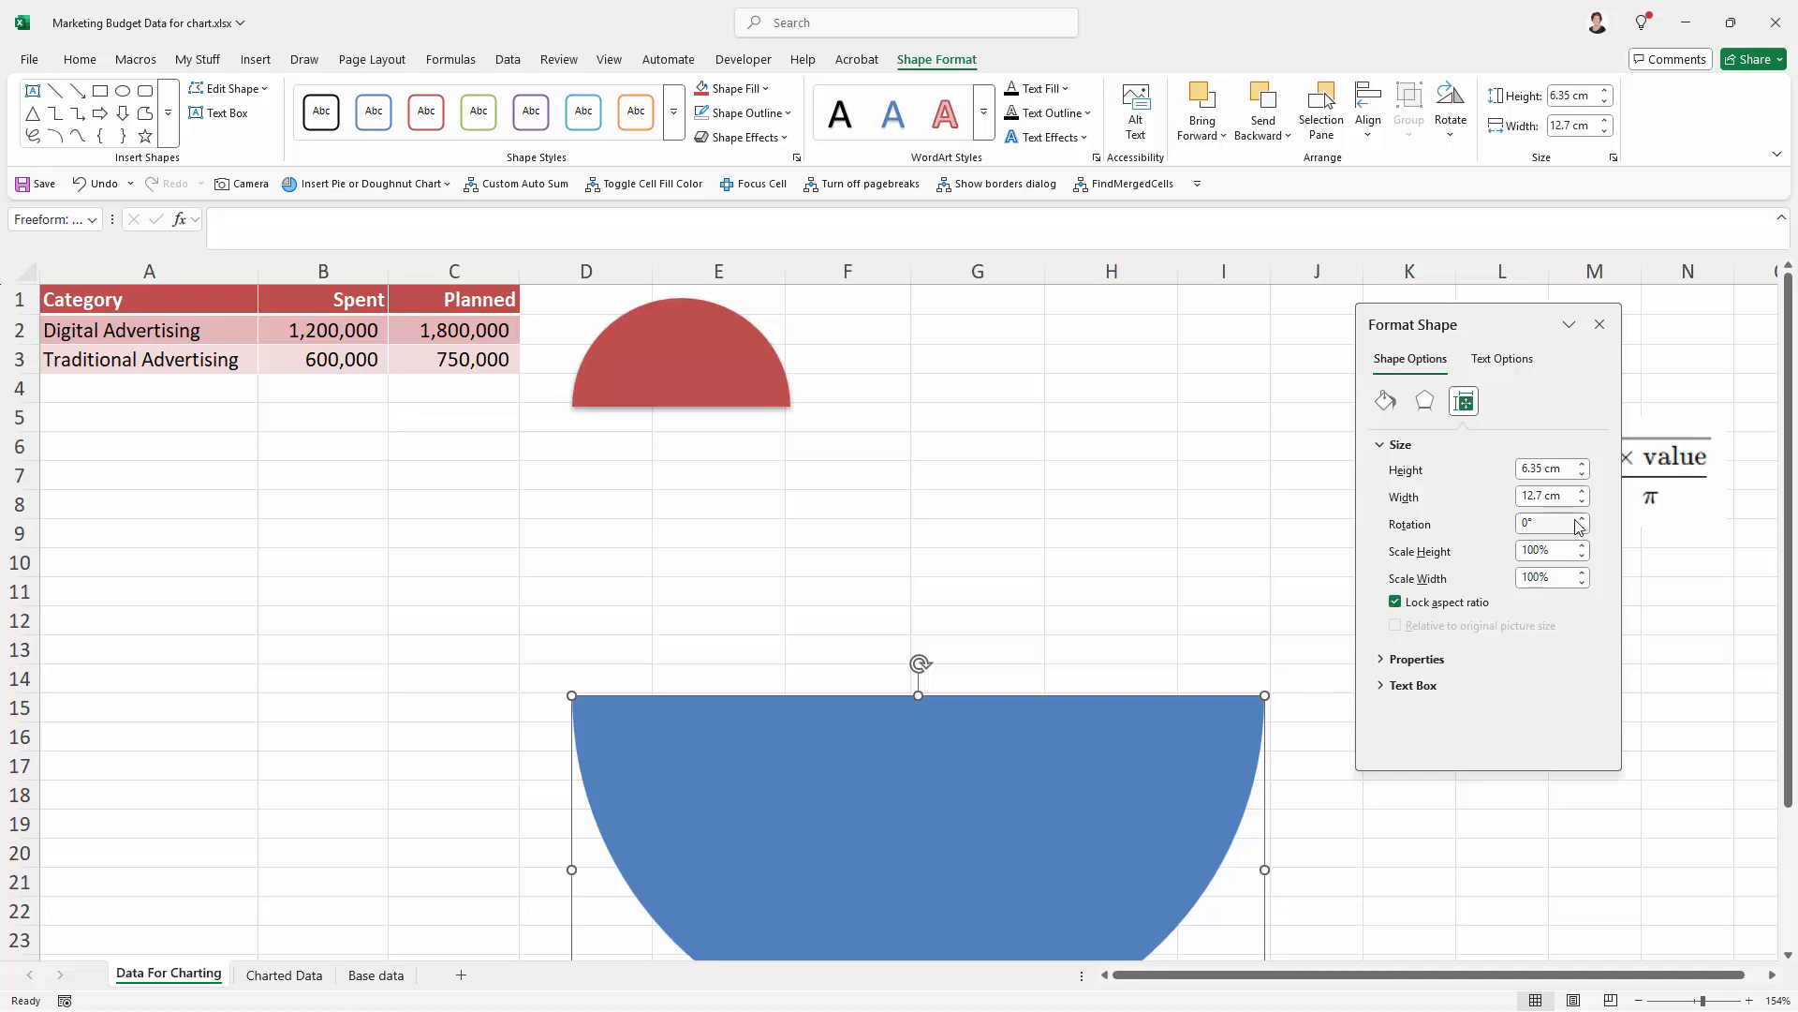
pyautogui.click(1522, 496)
pyautogui.moveTo(1522, 496); pyautogui.dragTo(1587, 497)
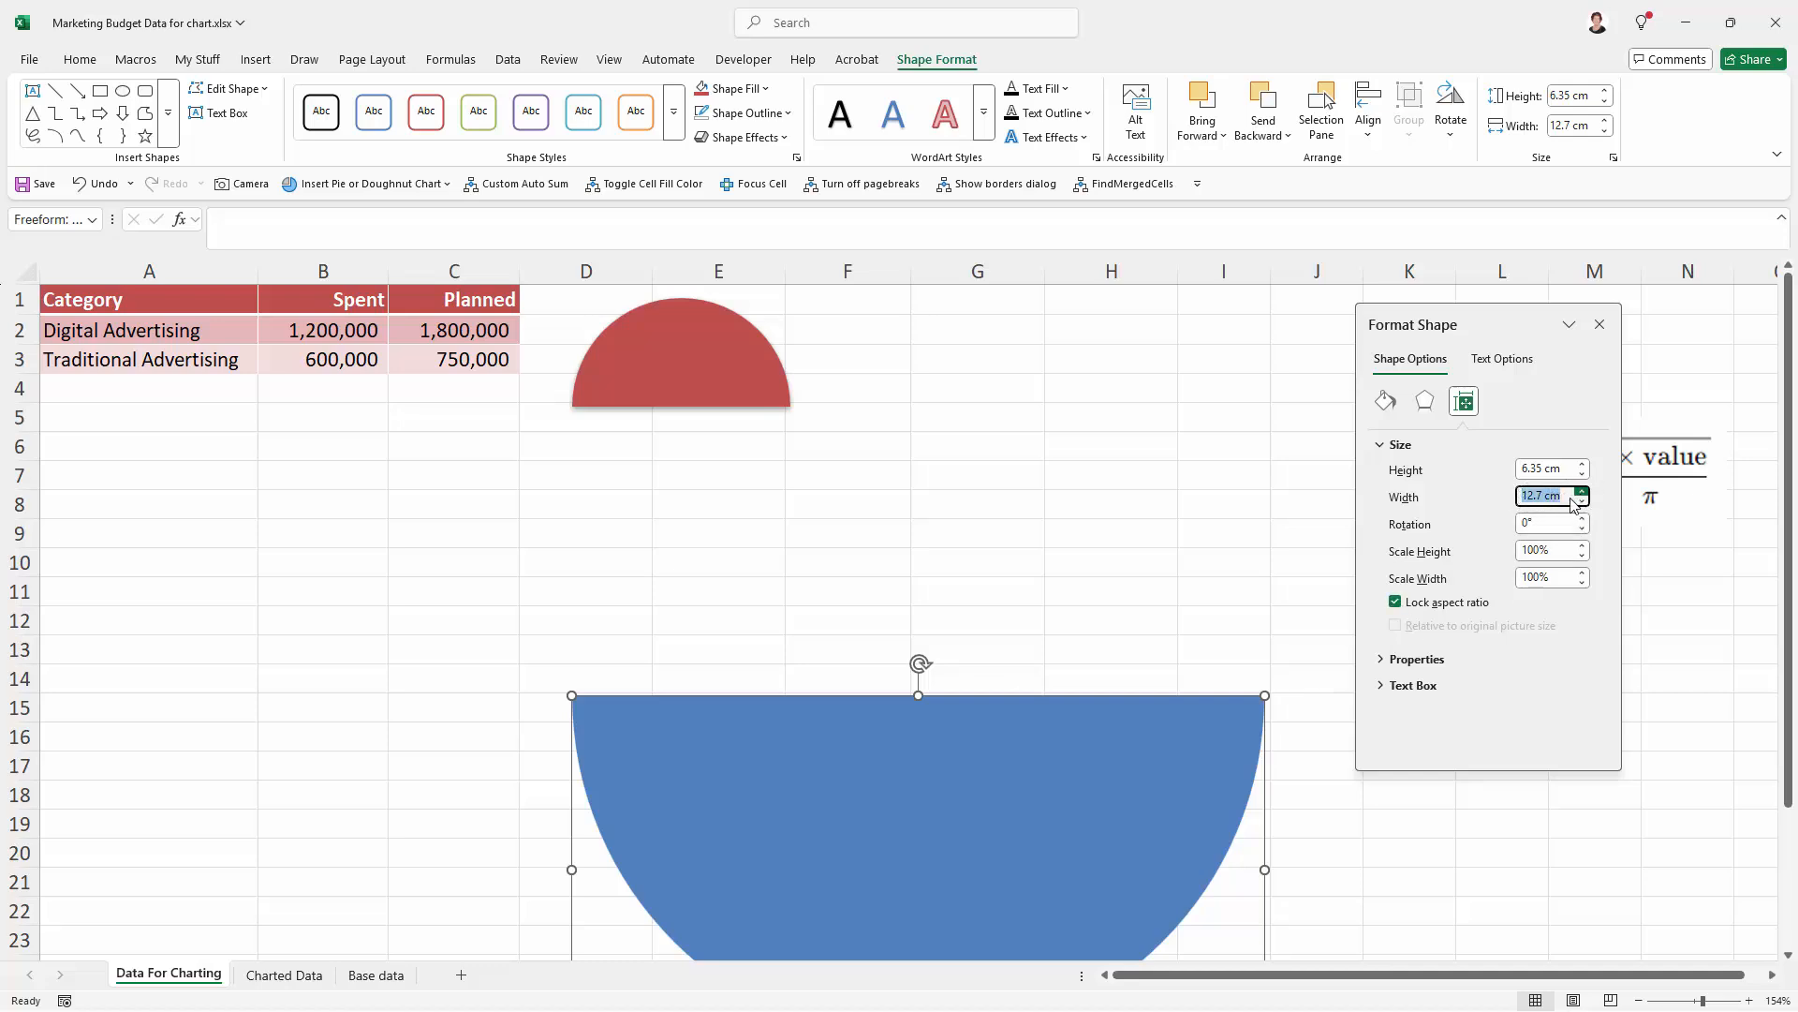
pyautogui.write('4')
pyautogui.press('Return')
# - Move both semicircles below the data table, the red one above the blue one, around rows 12 to 20, and close the shape formatting options
pyautogui.moveTo(690, 771); pyautogui.dragTo(212, 818)
pyautogui.moveTo(653, 372); pyautogui.dragTo(181, 690)
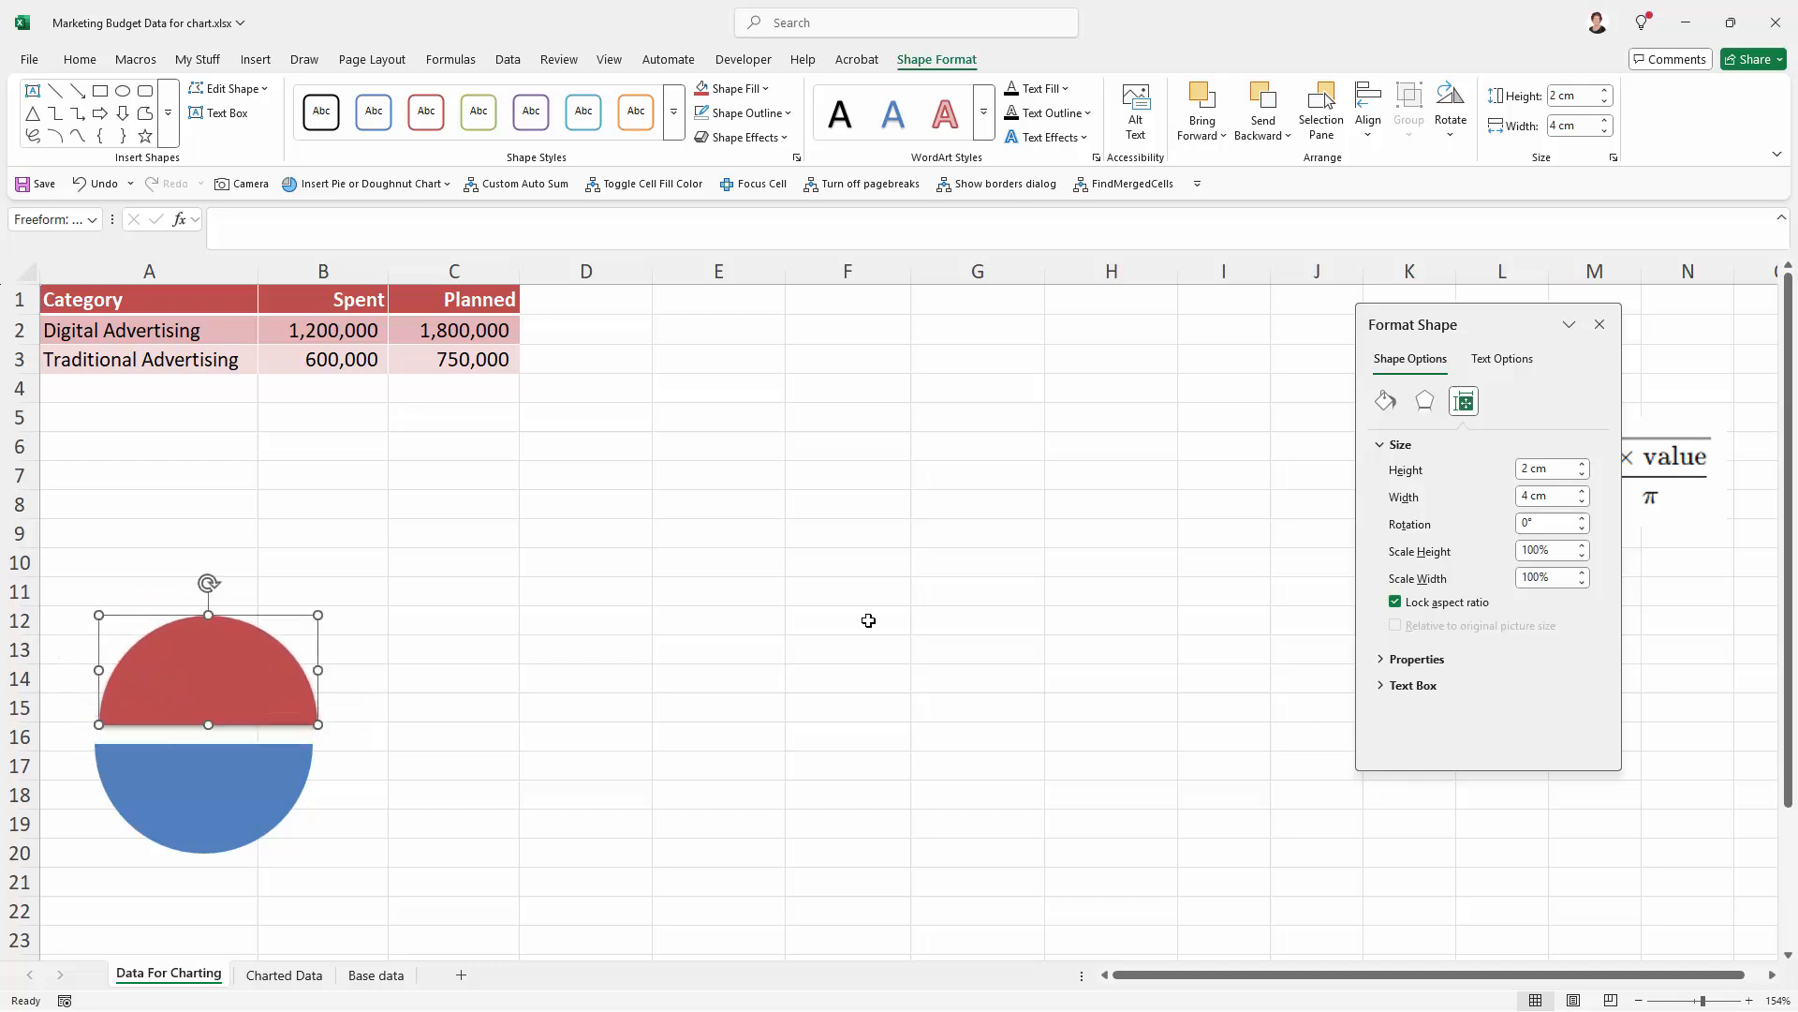
pyautogui.click(1599, 324)
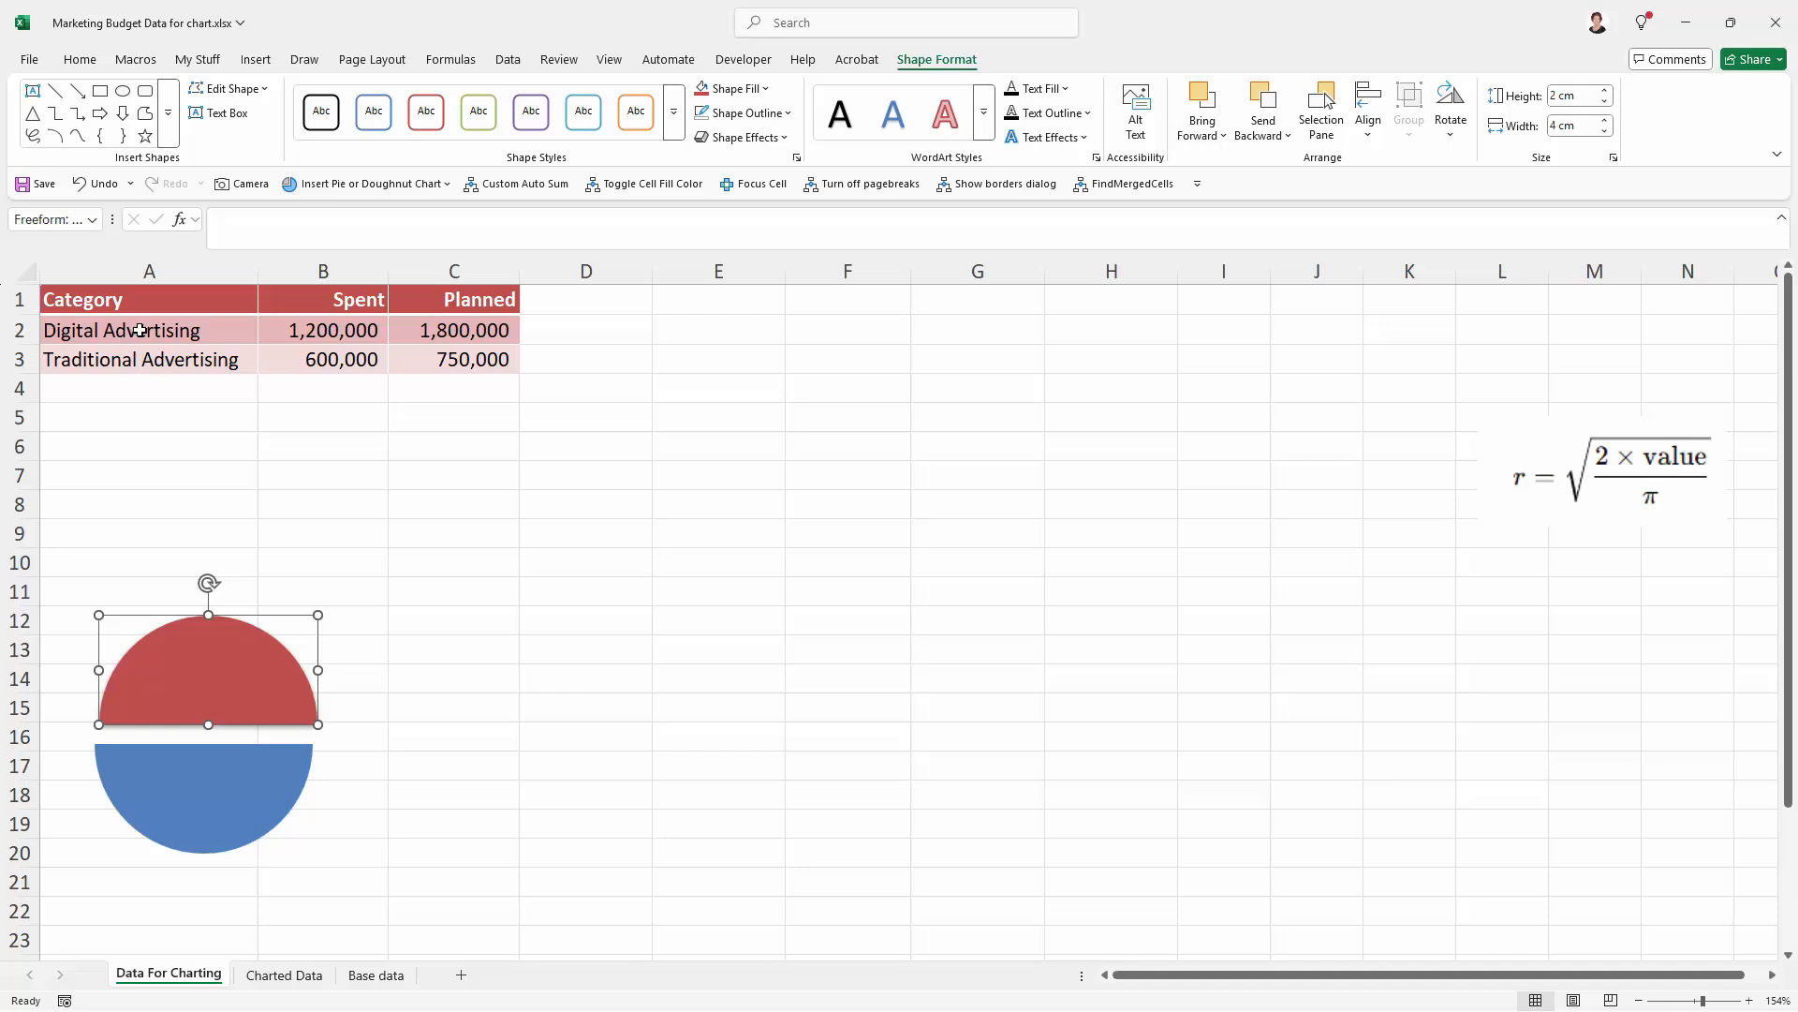
pyautogui.click(204, 446)
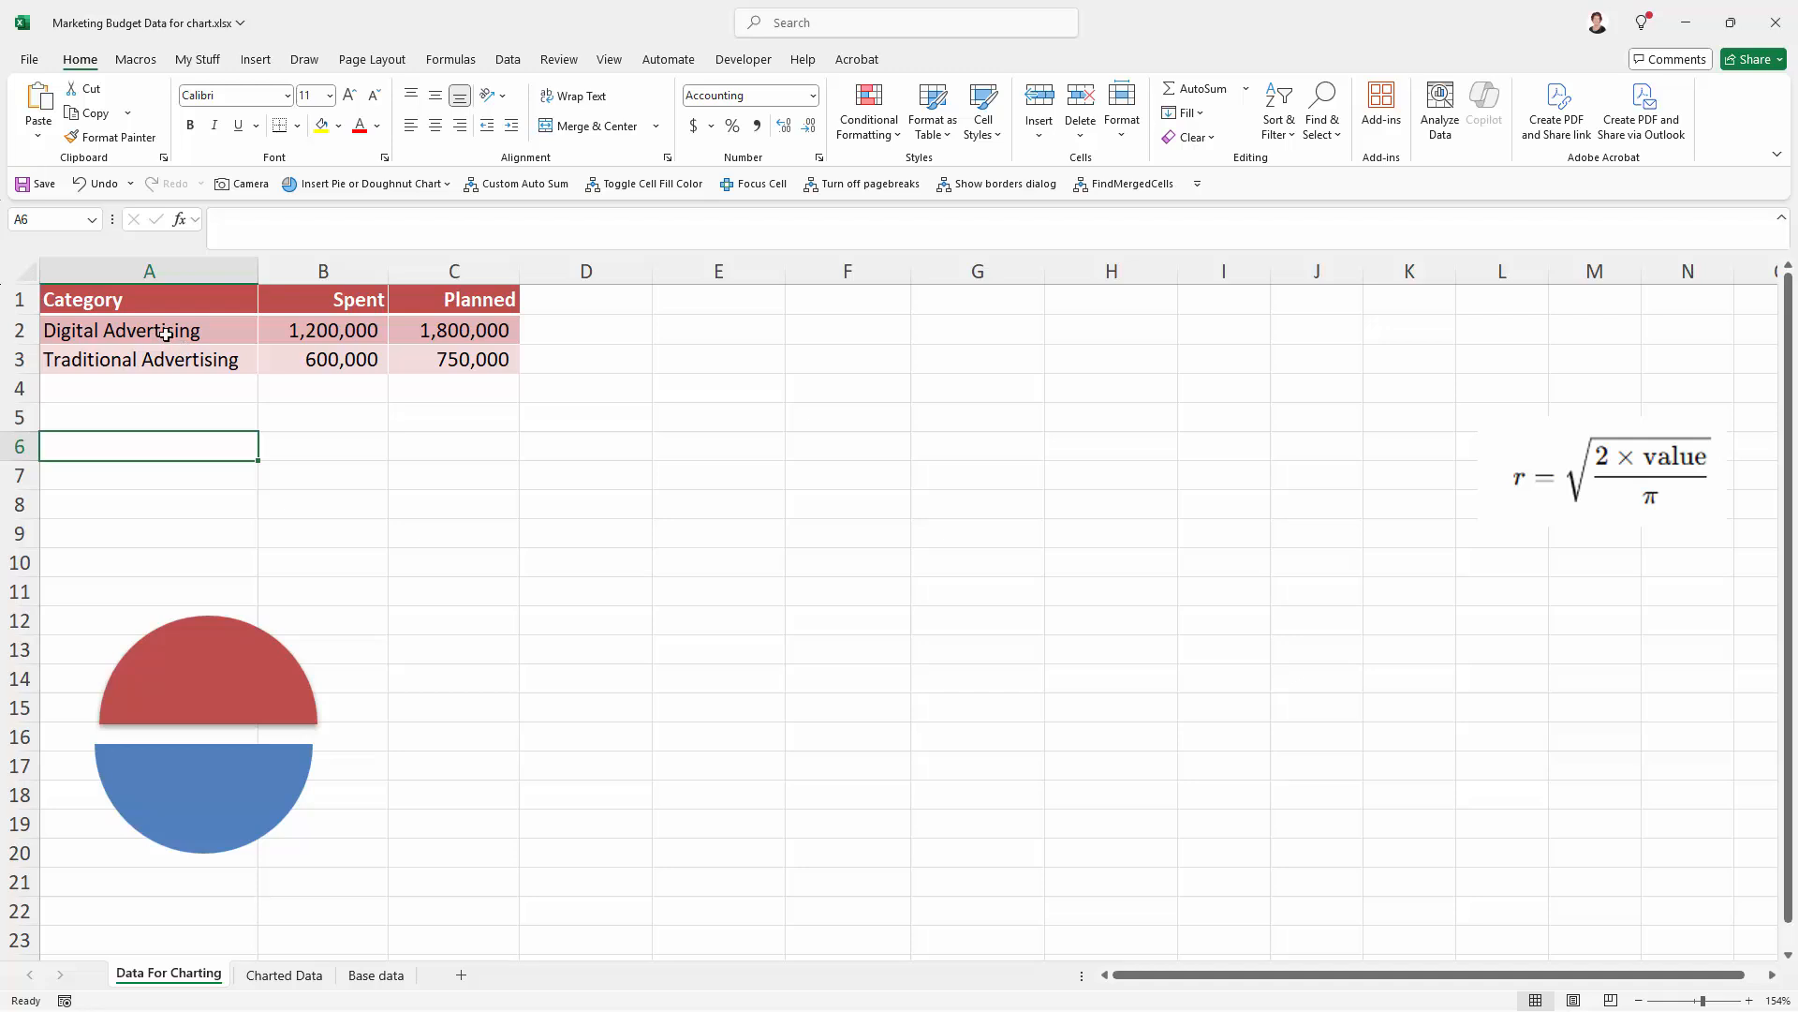
pyautogui.click(188, 648)
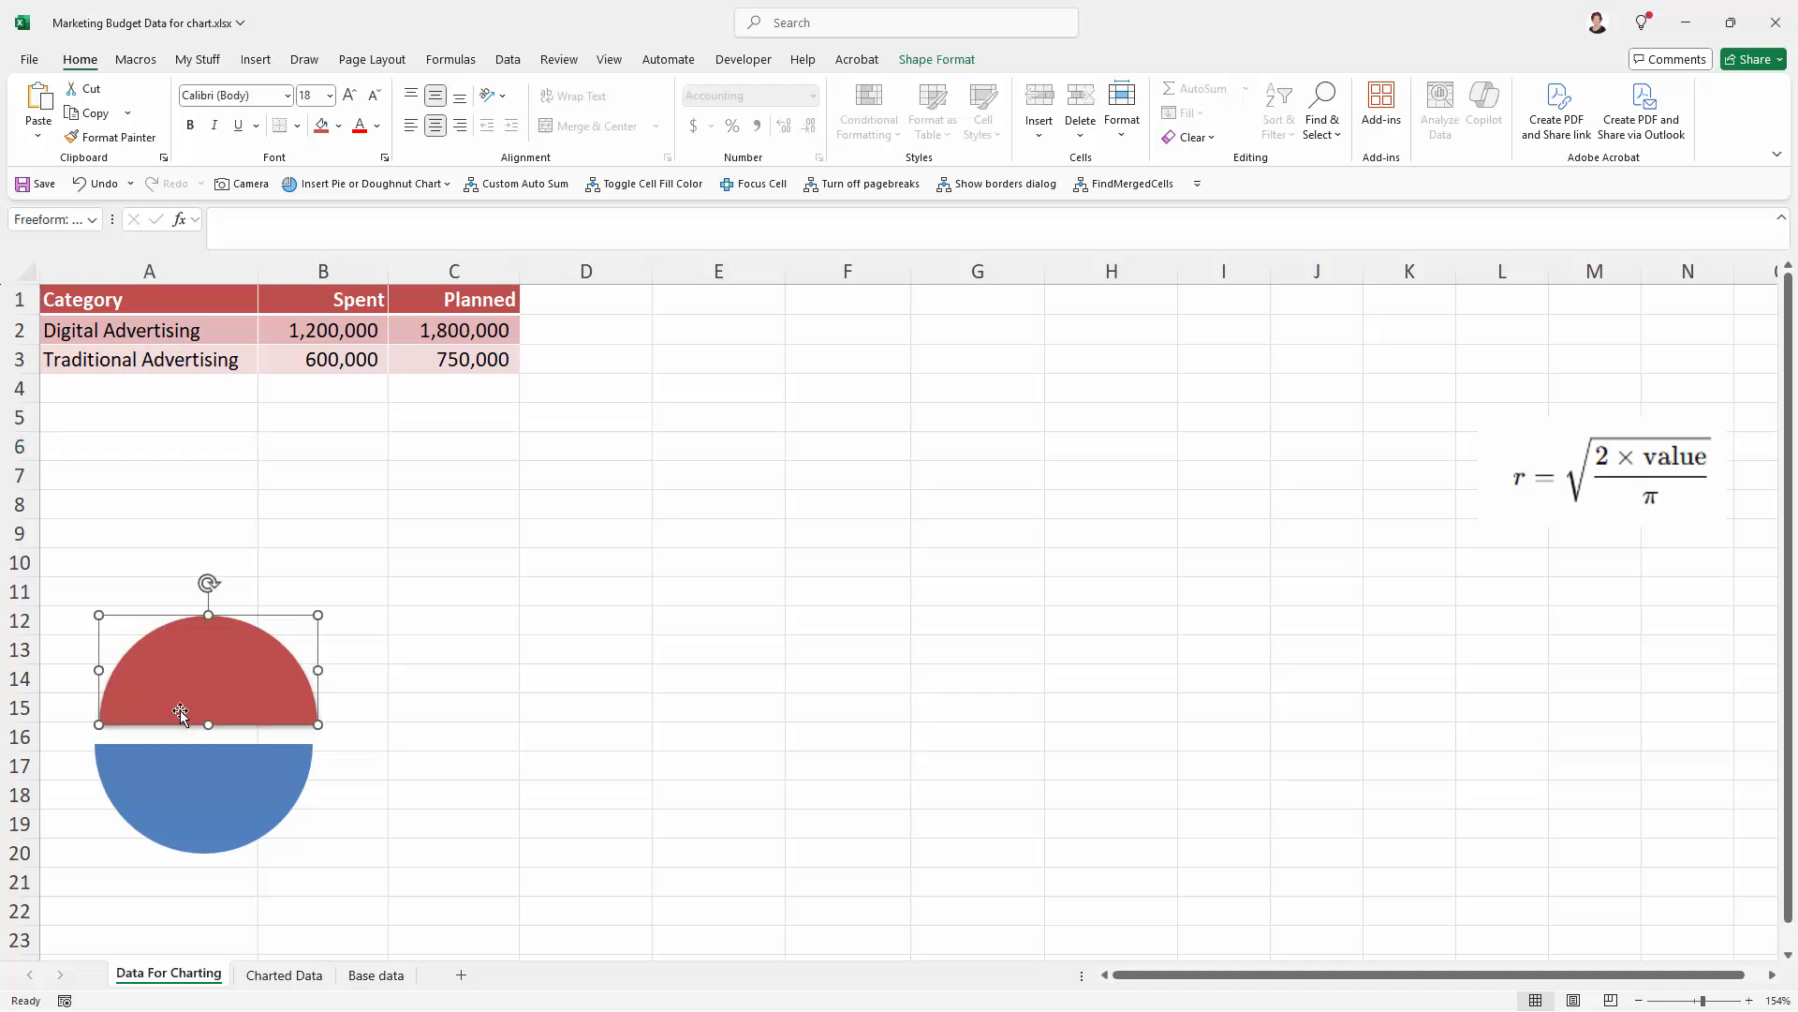
pyautogui.click(170, 767)
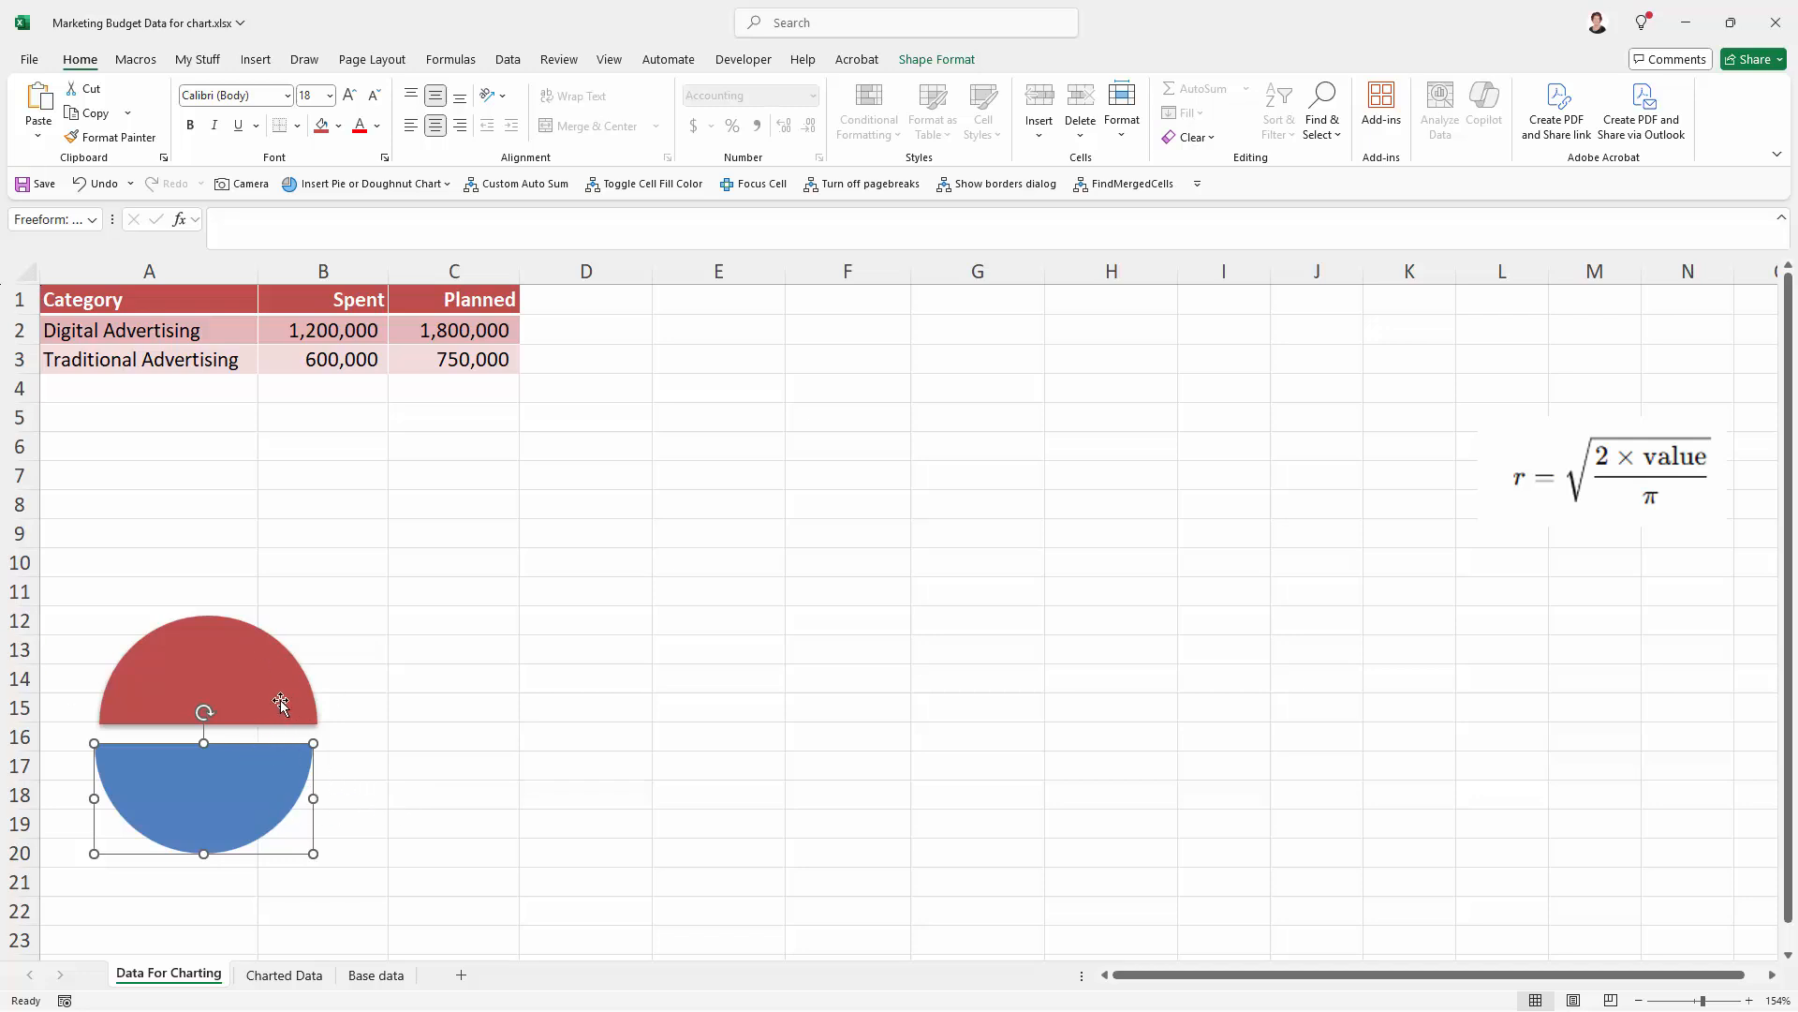
# - Move the radius formula picture closer to the data table, around columns H to J beside rows 5 to 8
pyautogui.moveTo(1534, 489); pyautogui.dragTo(933, 475)
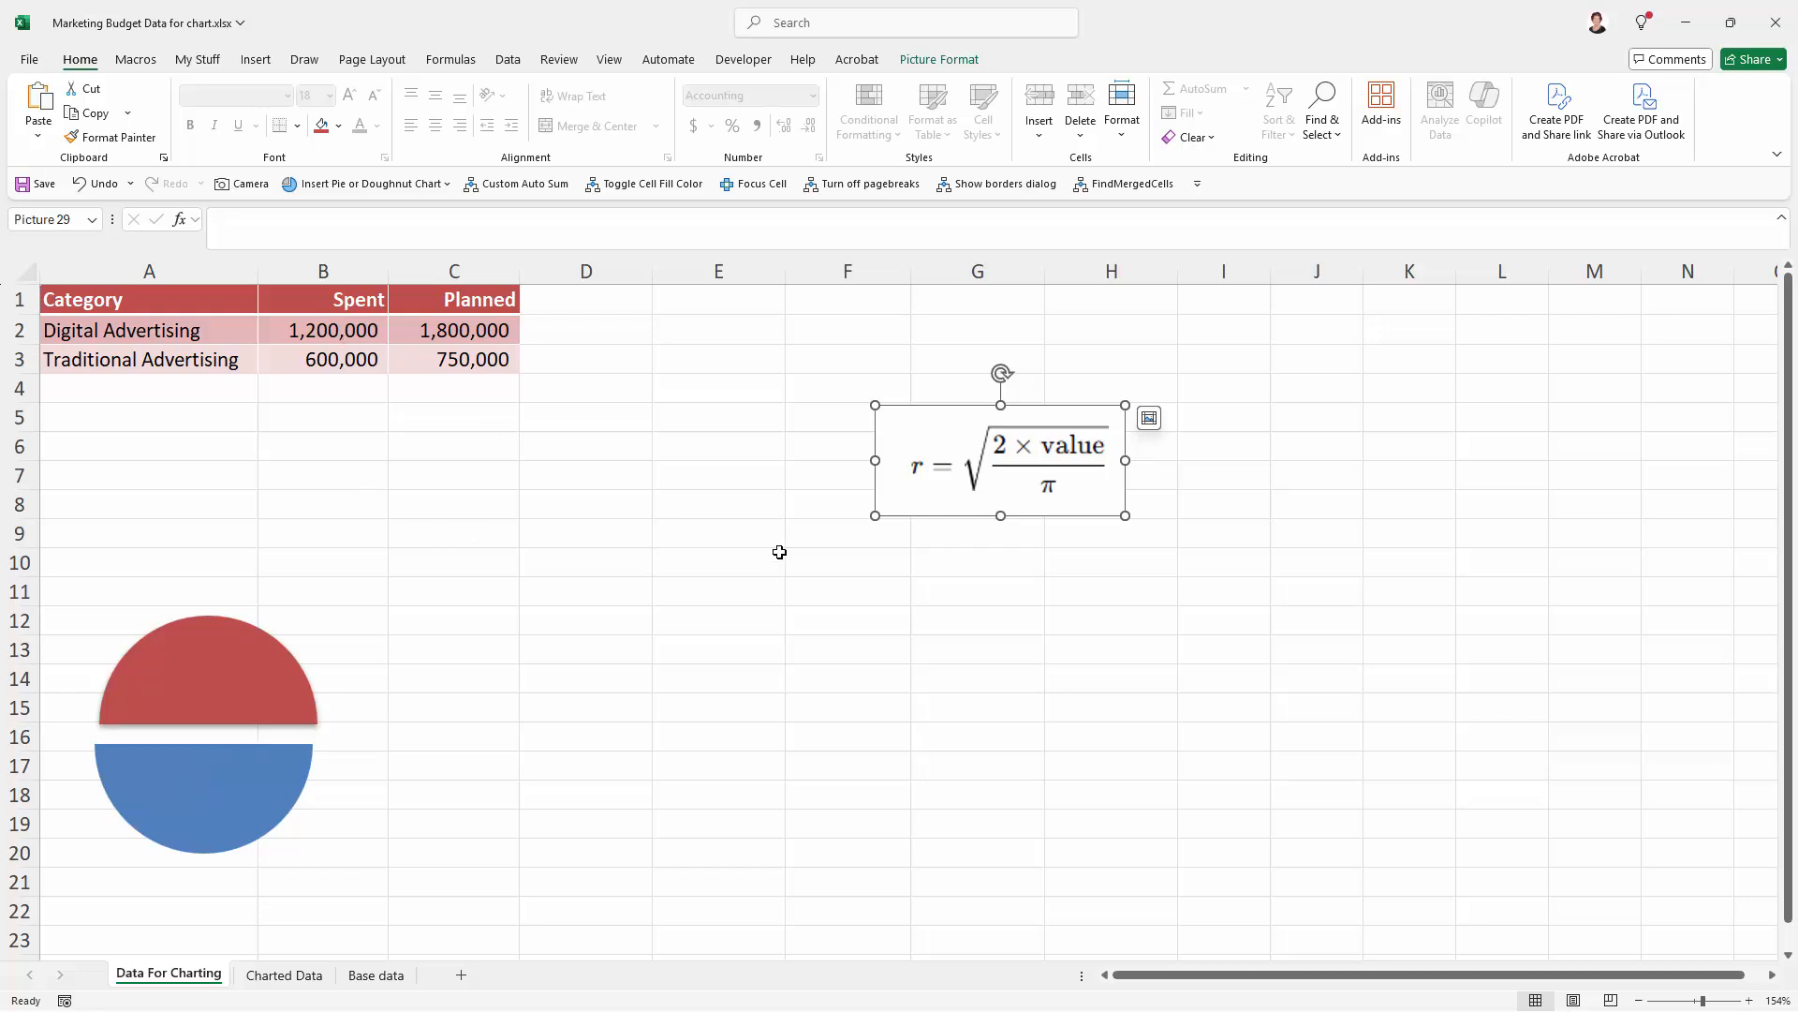
pyautogui.moveTo(907, 472); pyautogui.dragTo(751, 514)
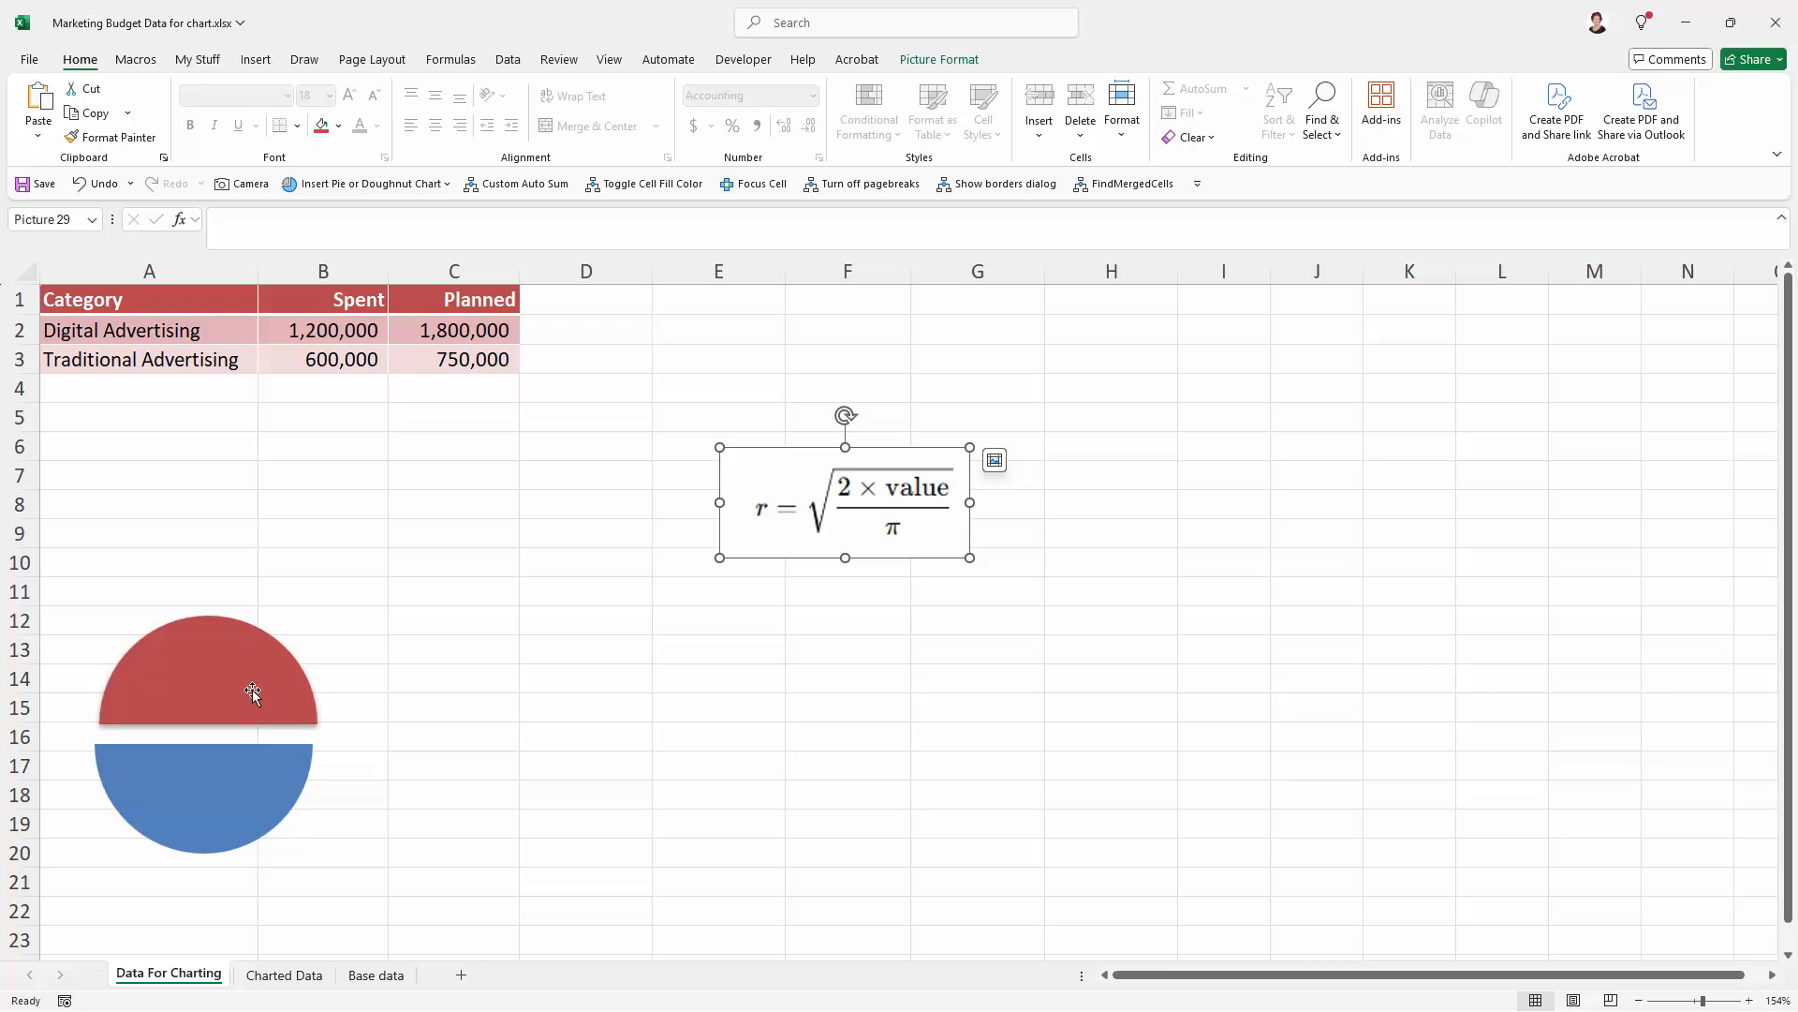
pyautogui.moveTo(829, 530); pyautogui.dragTo(1124, 453)
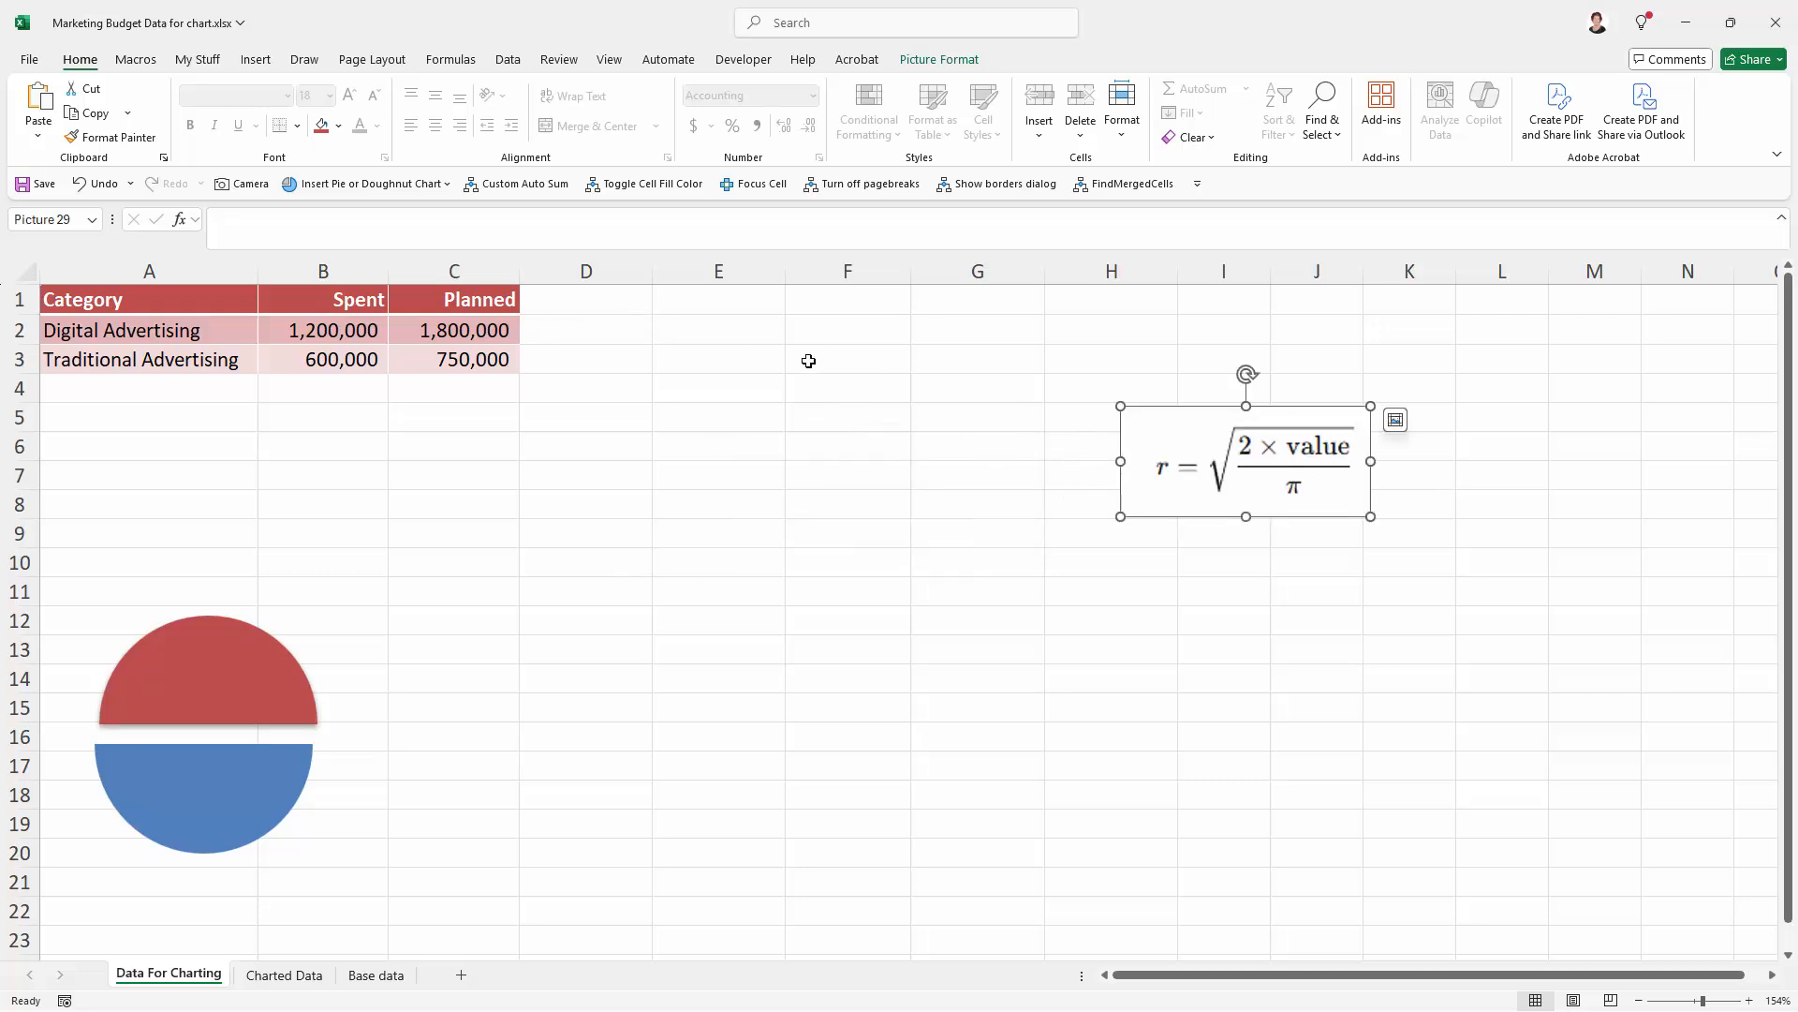
# - Add the column header "spent radii" in cell D1
pyautogui.click(565, 297)
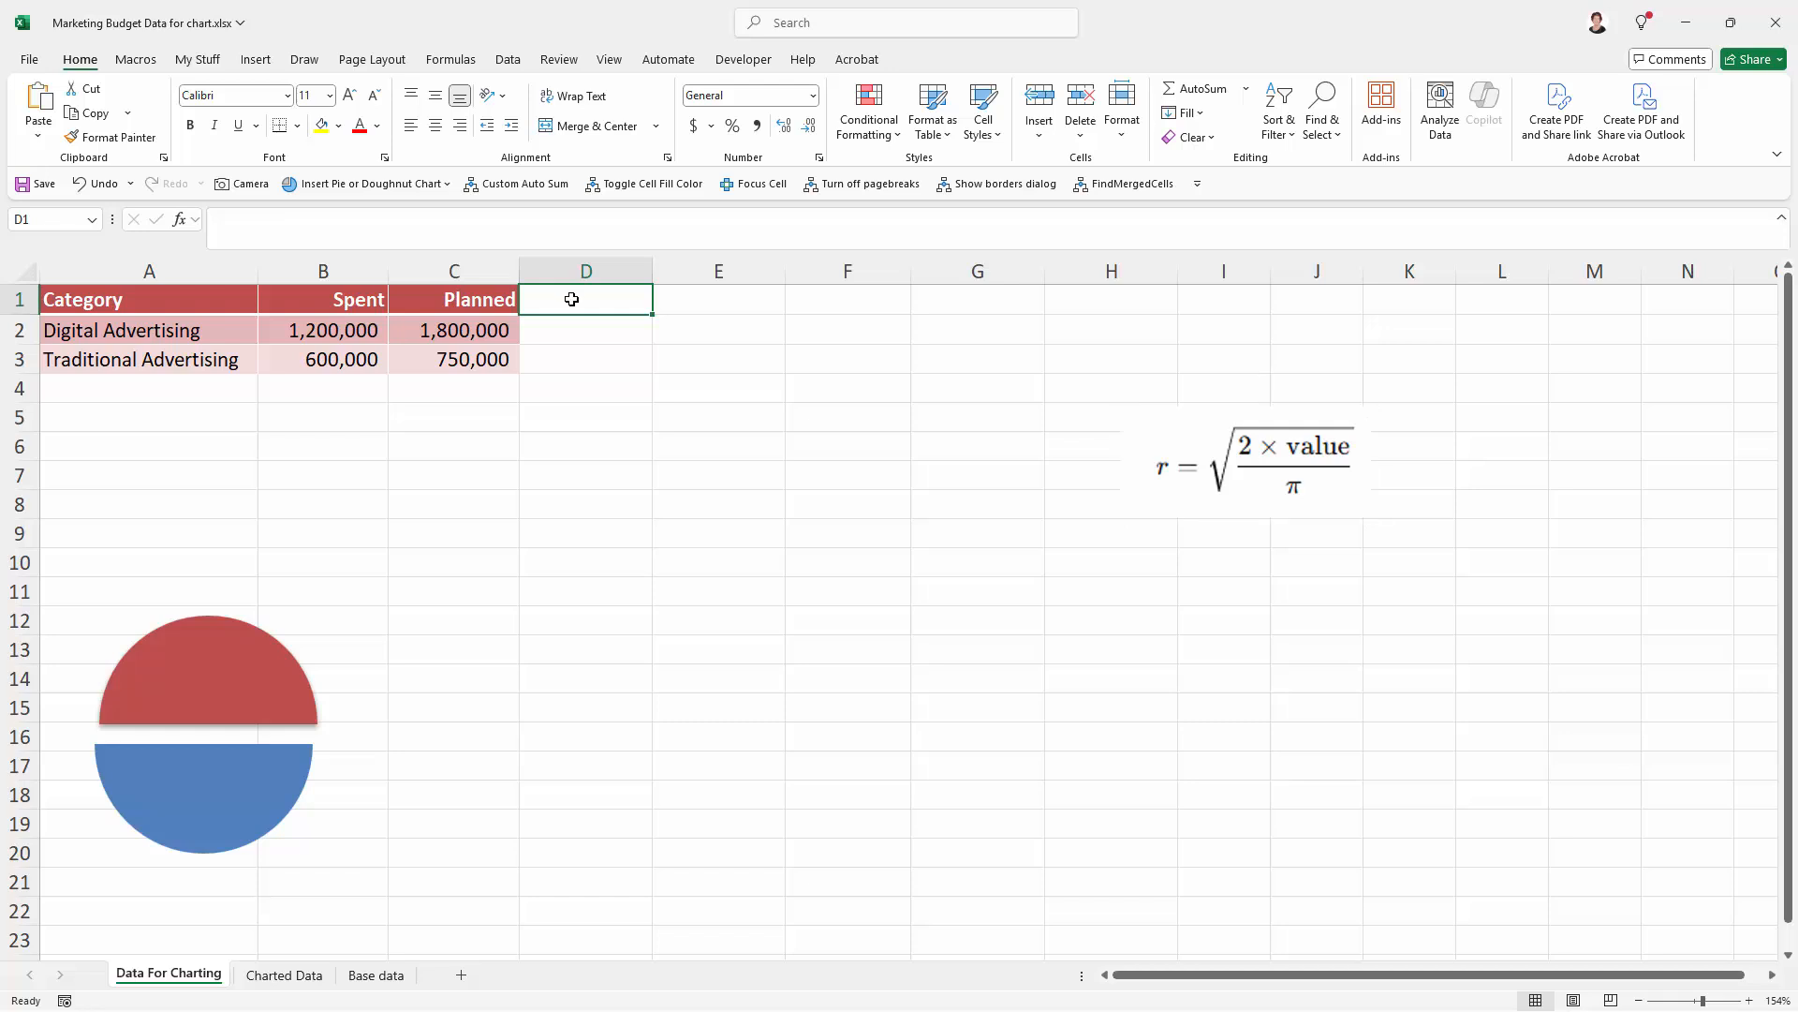
pyautogui.write('spe')
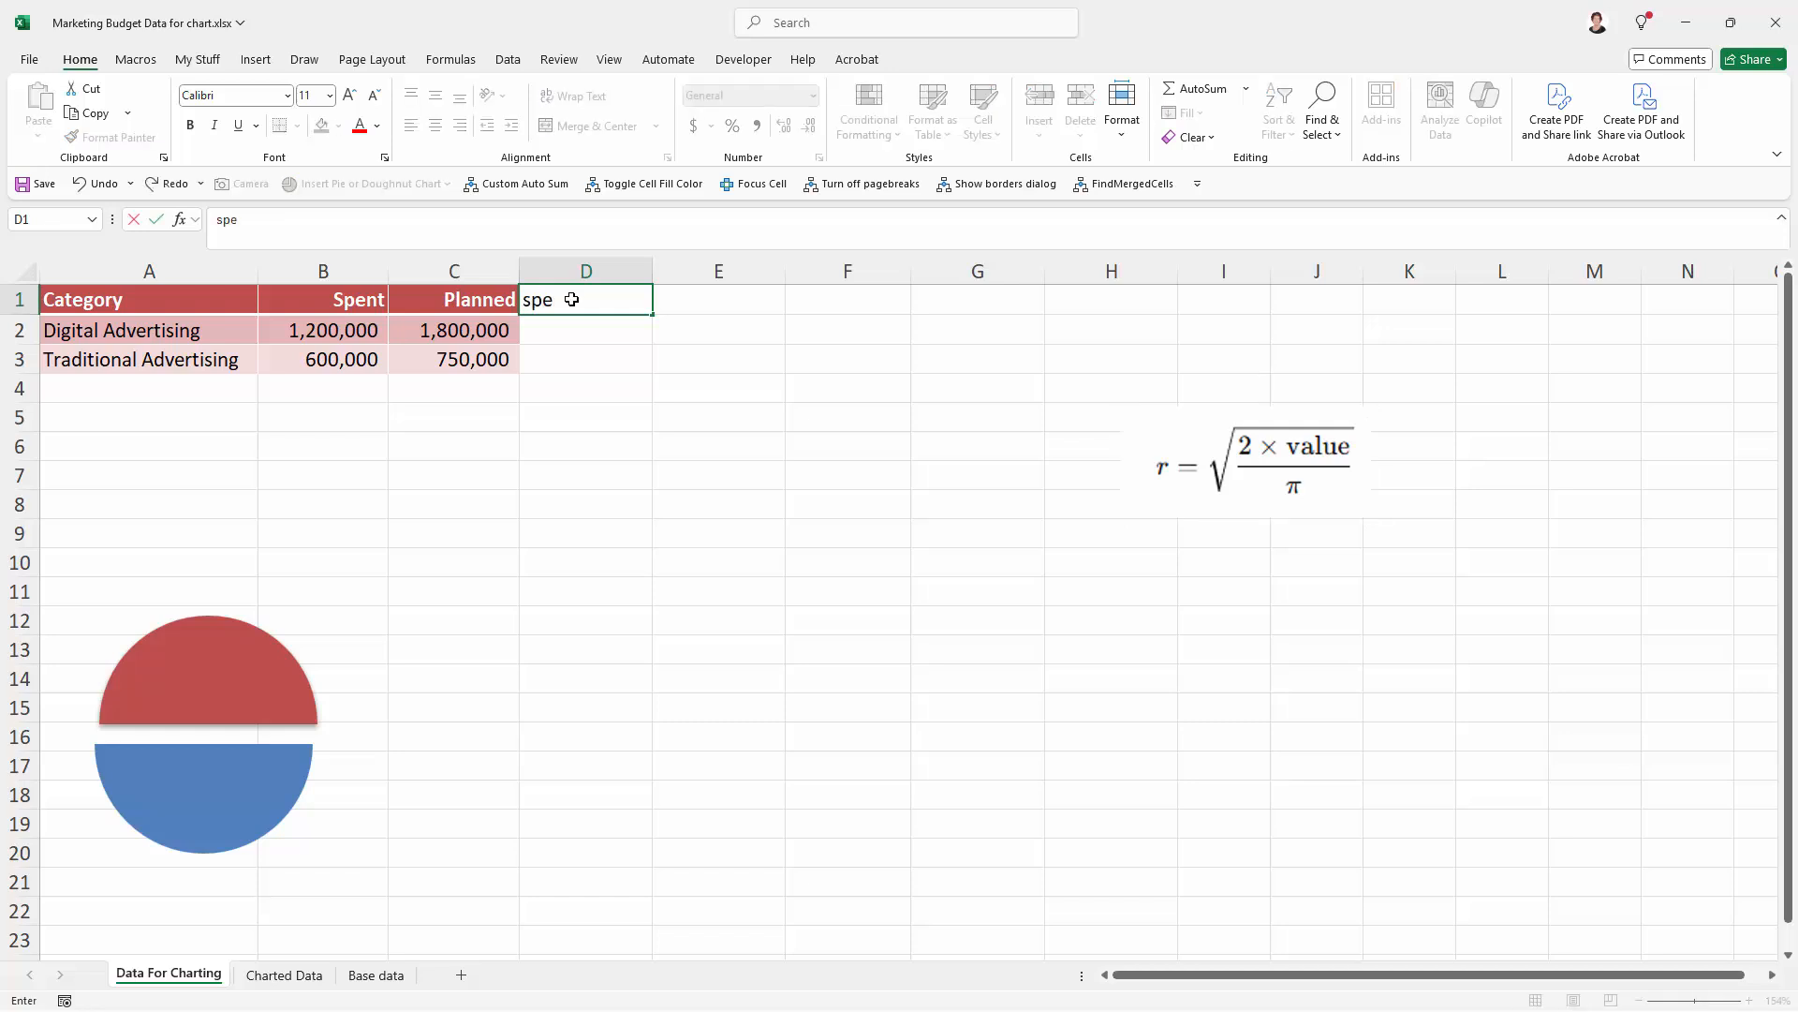
pyautogui.write('nt radii')
pyautogui.press('Return')
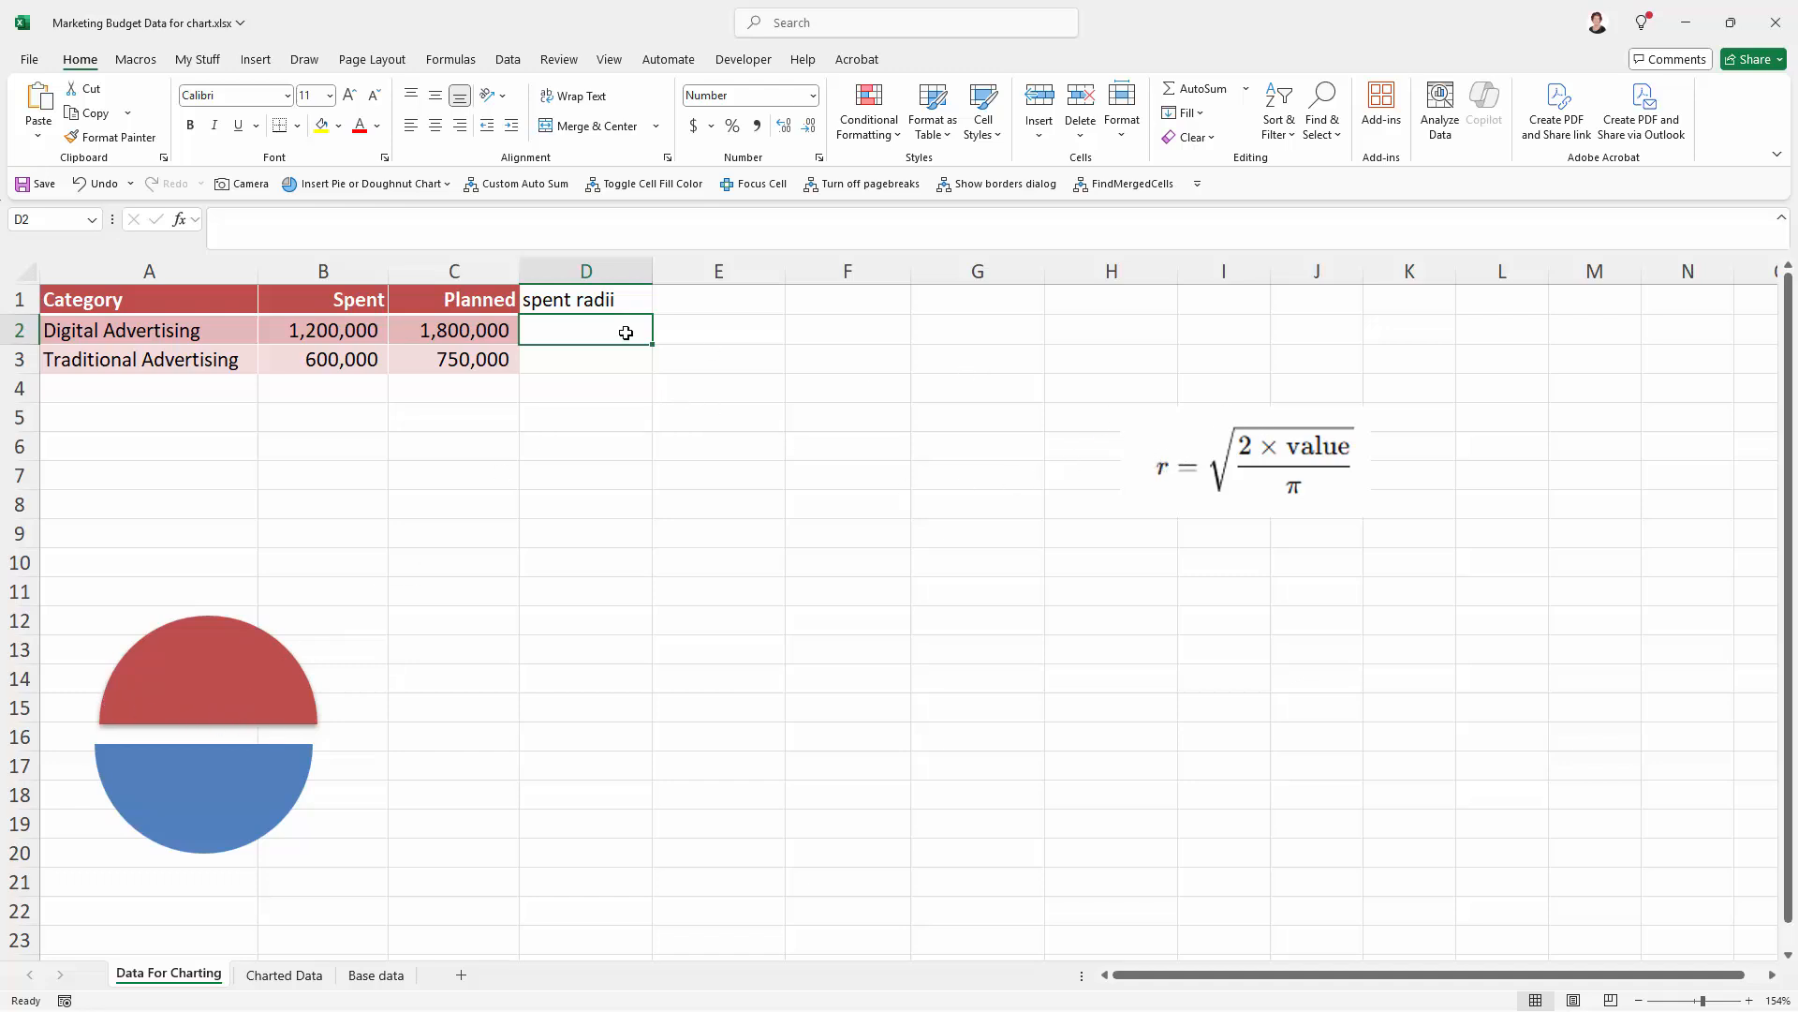
# - Calculate the radius in D2 with =SQRT((2*B2)/PI()) and fill the formula across D2:E3
pyautogui.write('=sq')
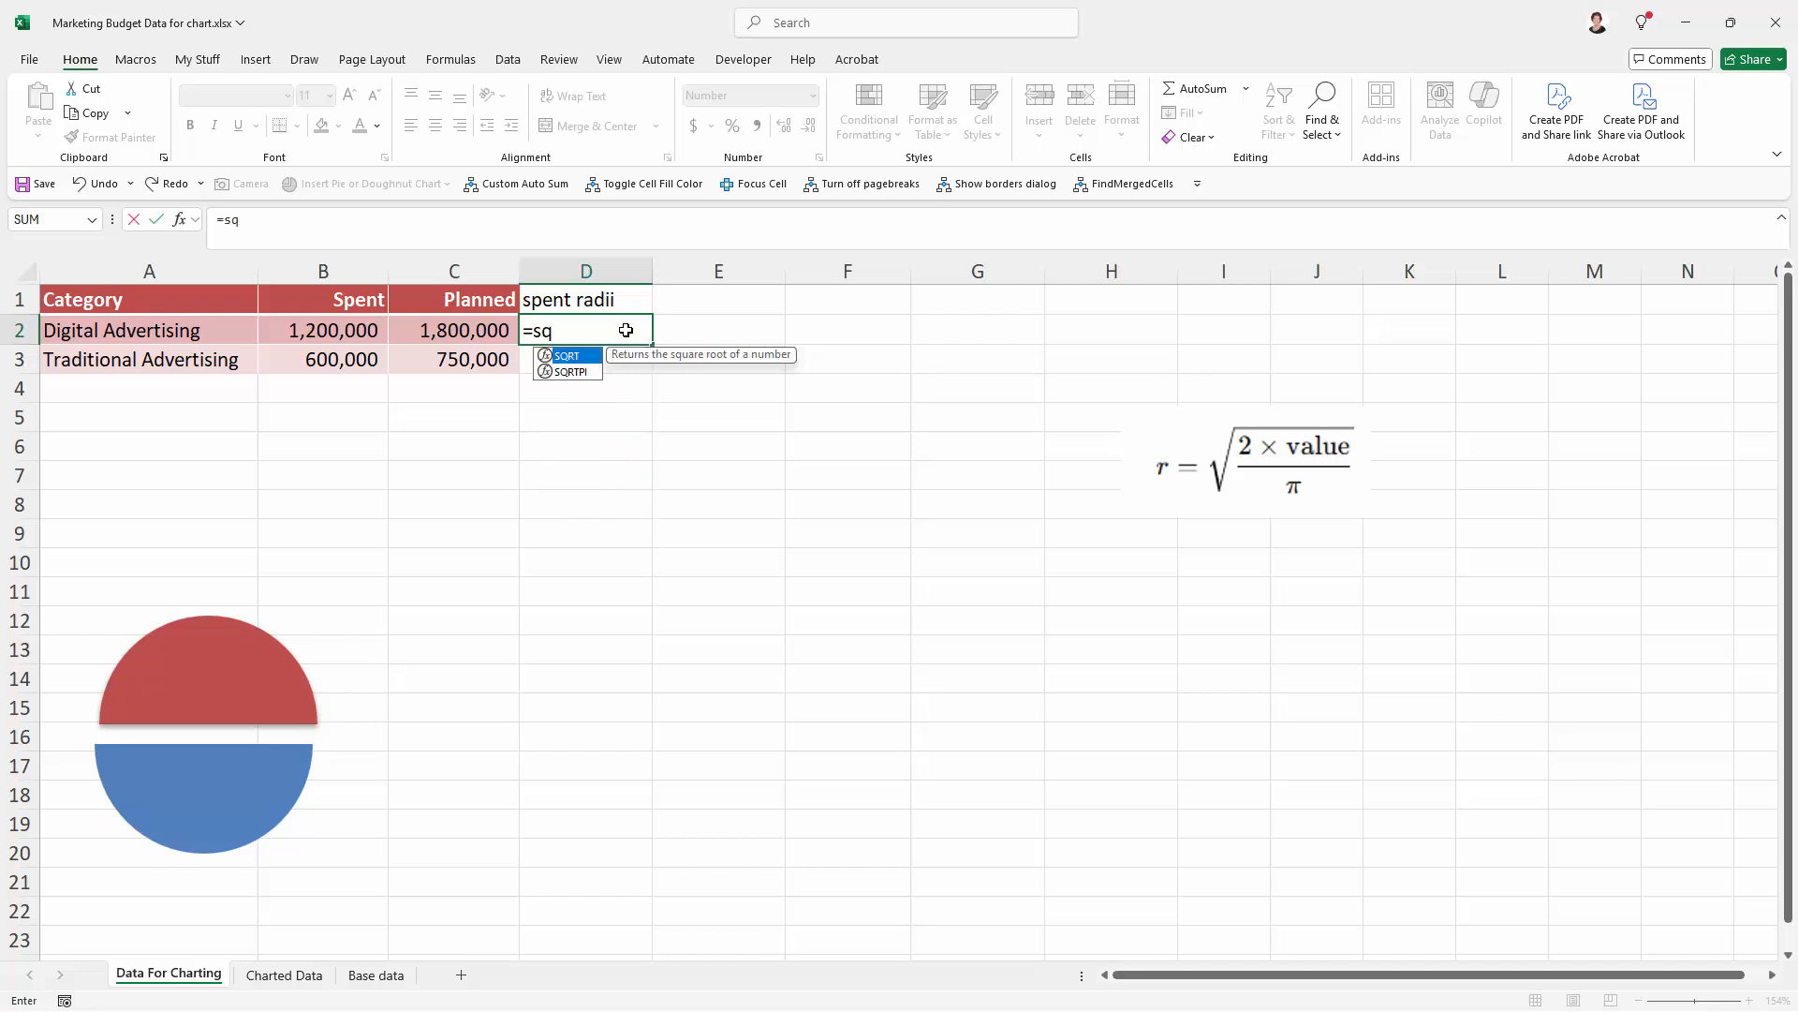
pyautogui.write('rt((2')
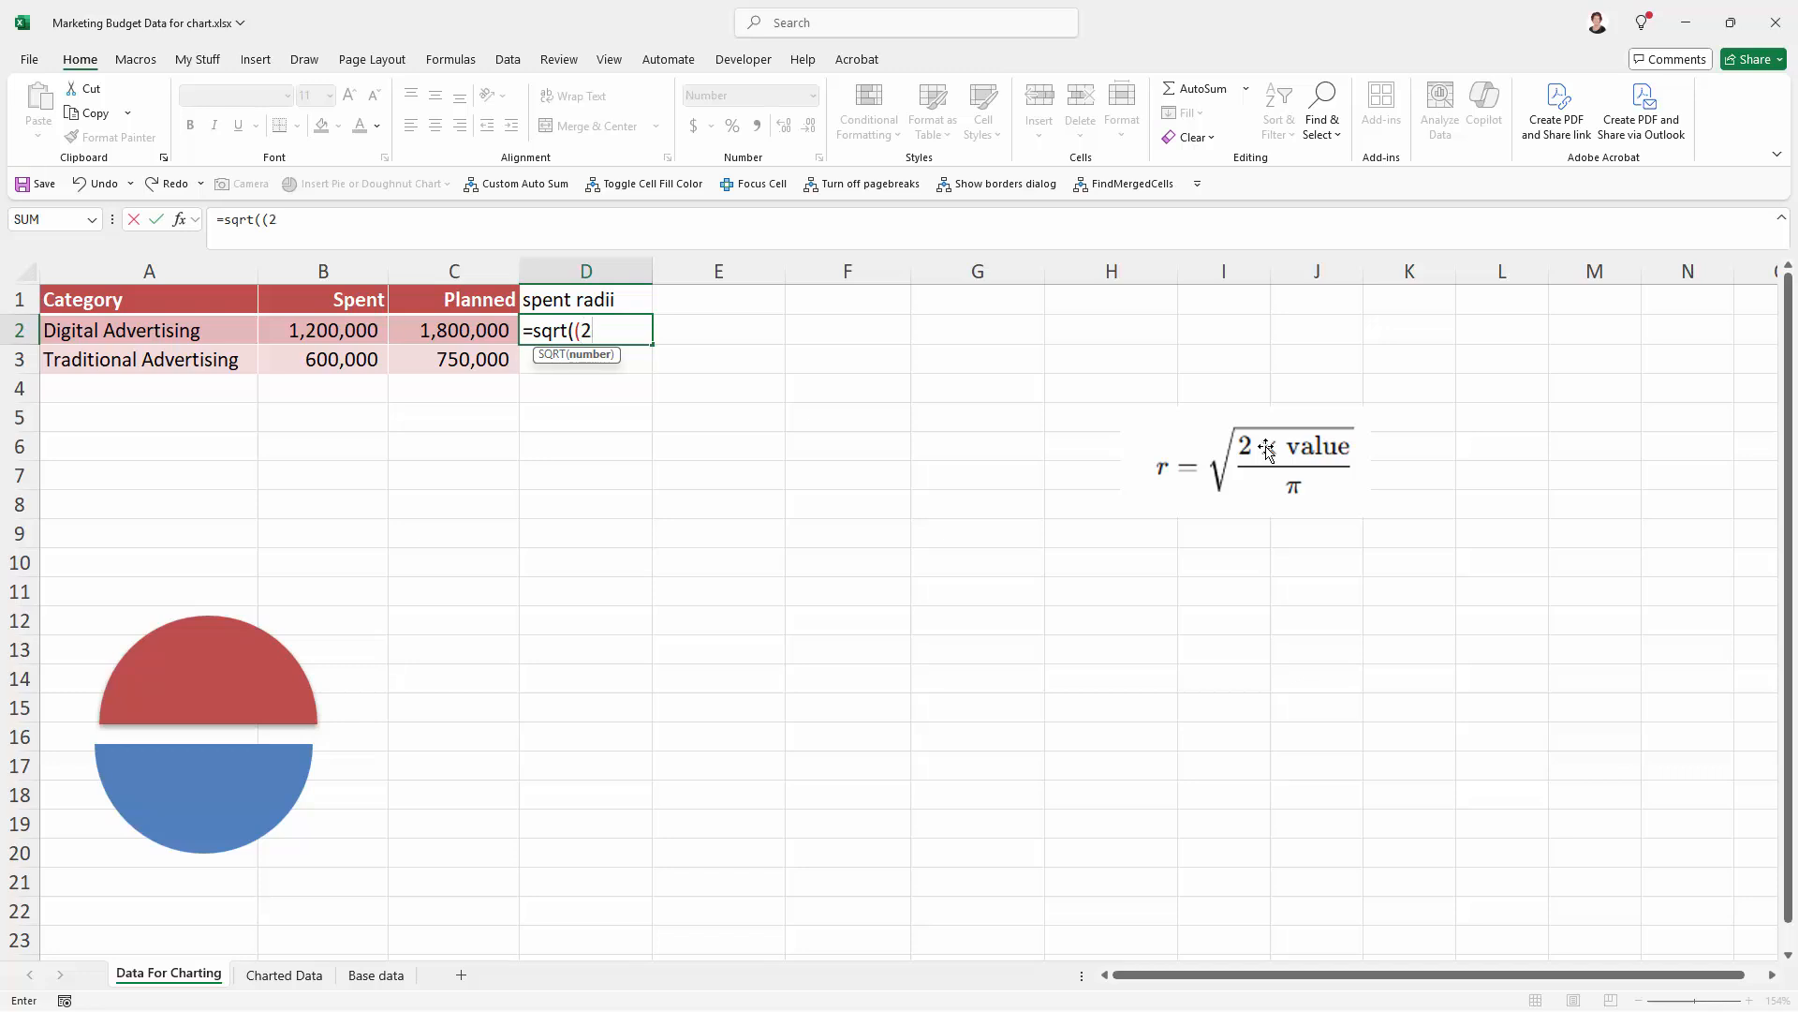
pyautogui.write('*')
pyautogui.click(327, 327)
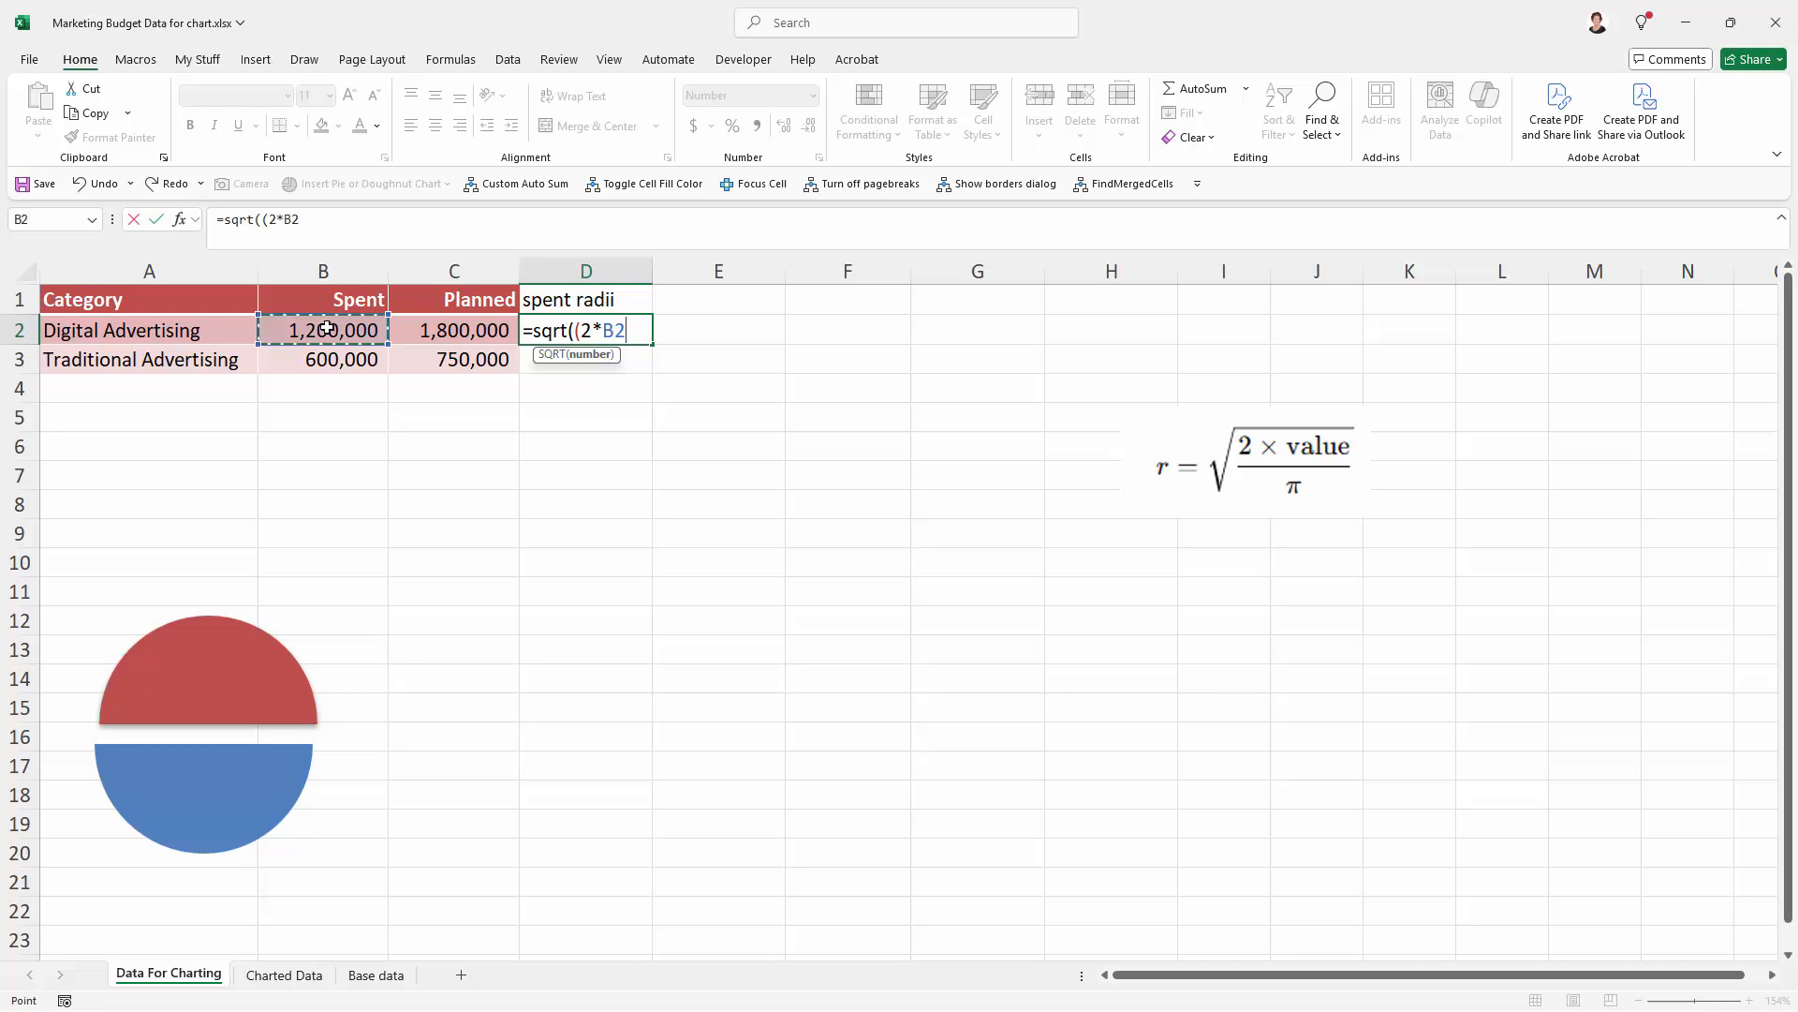
pyautogui.write(')')
pyautogui.write('/pi())')
pyautogui.press('Return')
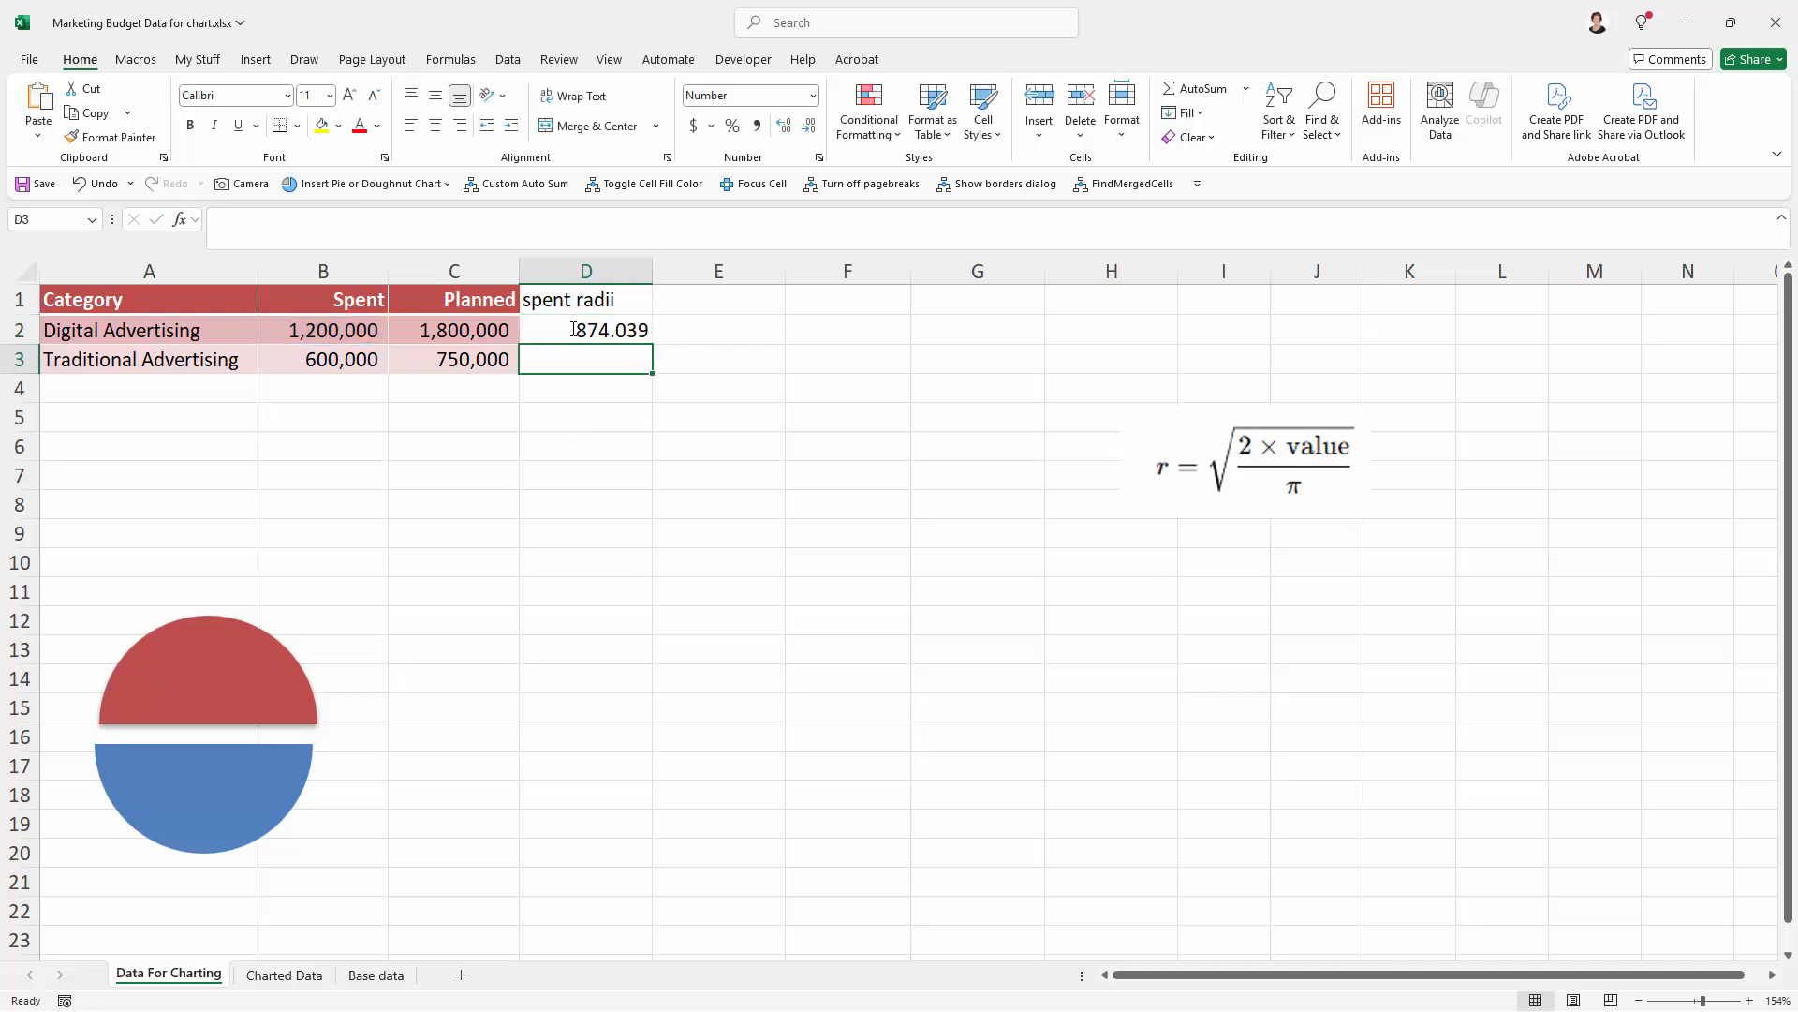
pyautogui.click(629, 330)
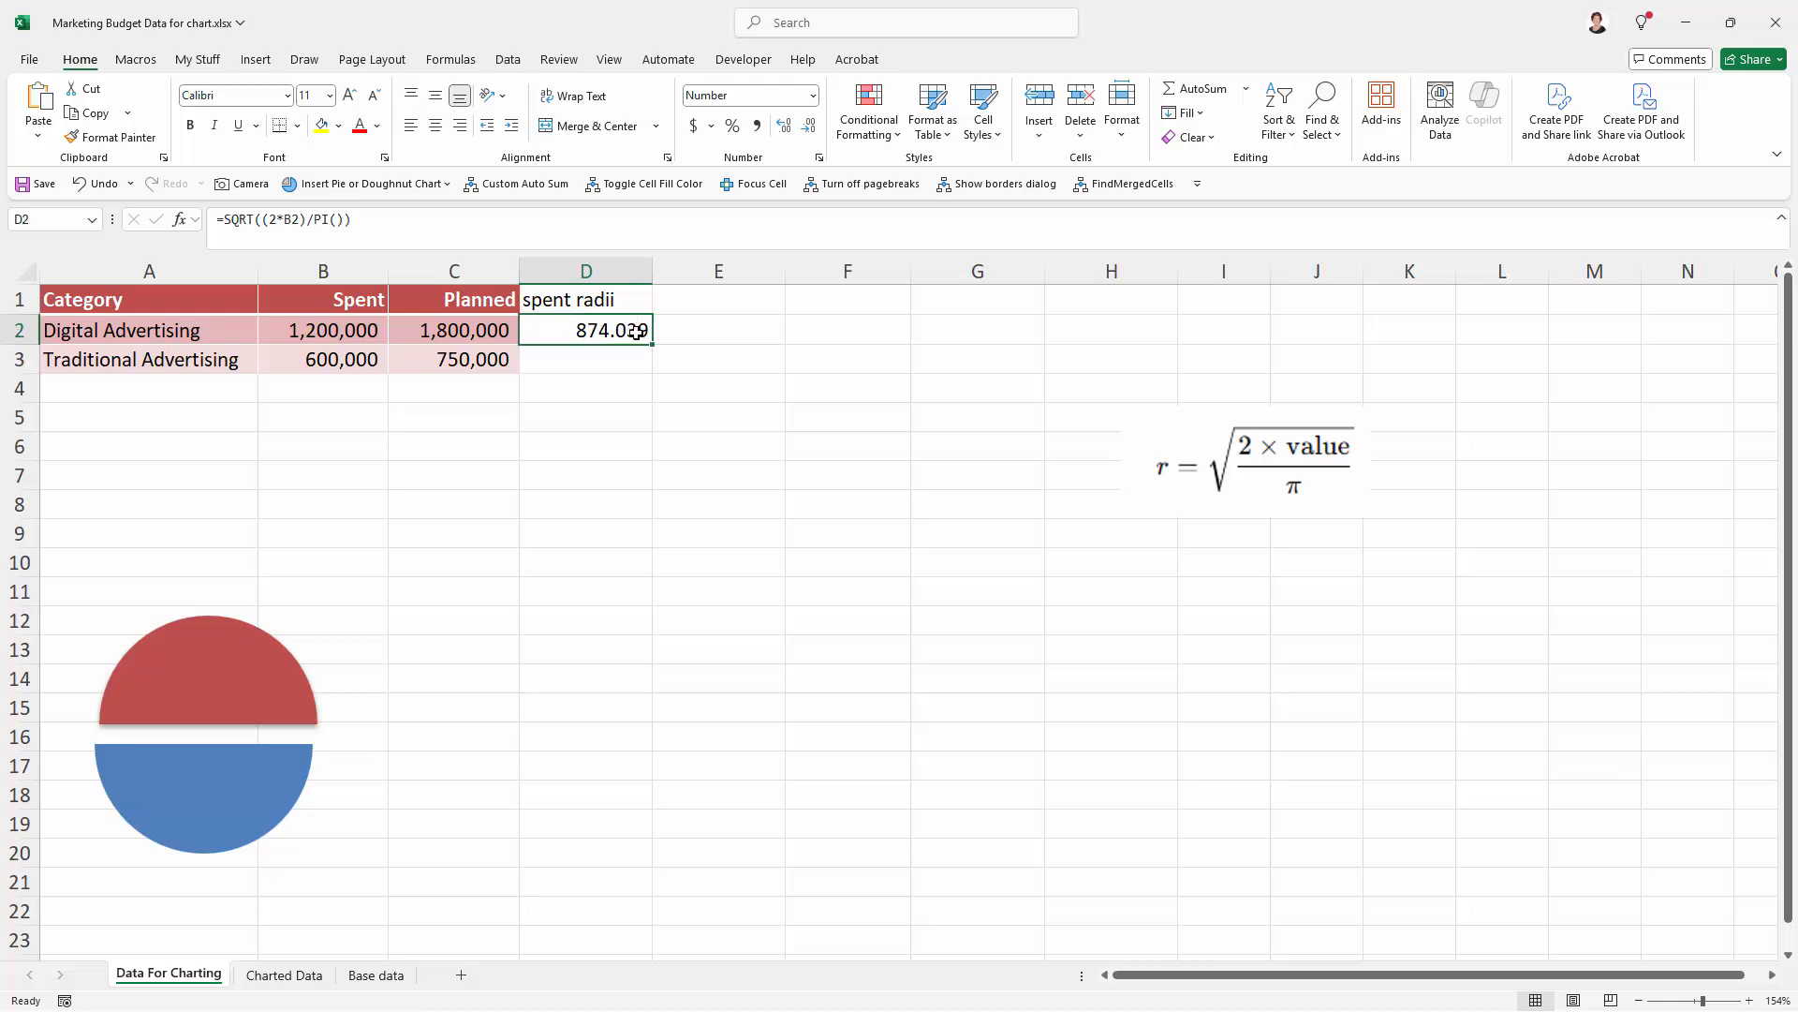
pyautogui.moveTo(648, 341); pyautogui.dragTo(787, 373)
# - Add the column header "planned radii" in E1 and check the radius formulas in D2:E3
pyautogui.click(704, 303)
pyautogui.write('p')
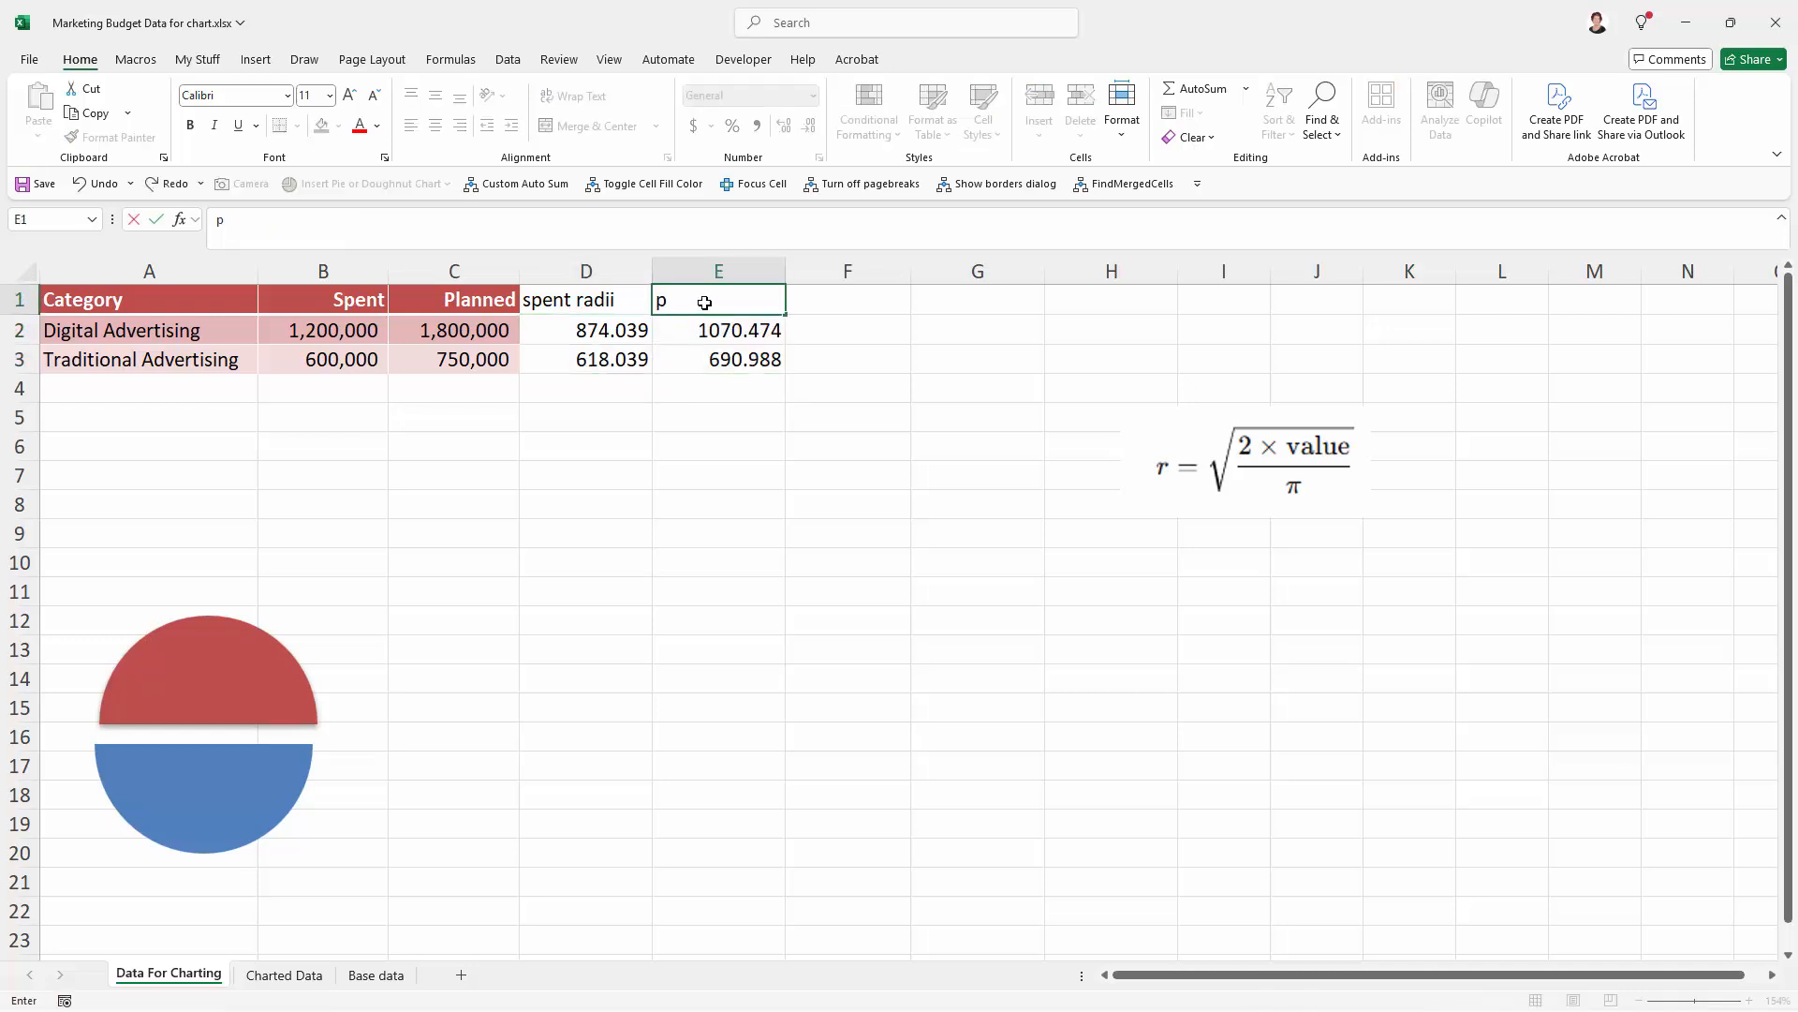
pyautogui.write('lanned radii')
pyautogui.press('Return')
pyautogui.click(617, 337)
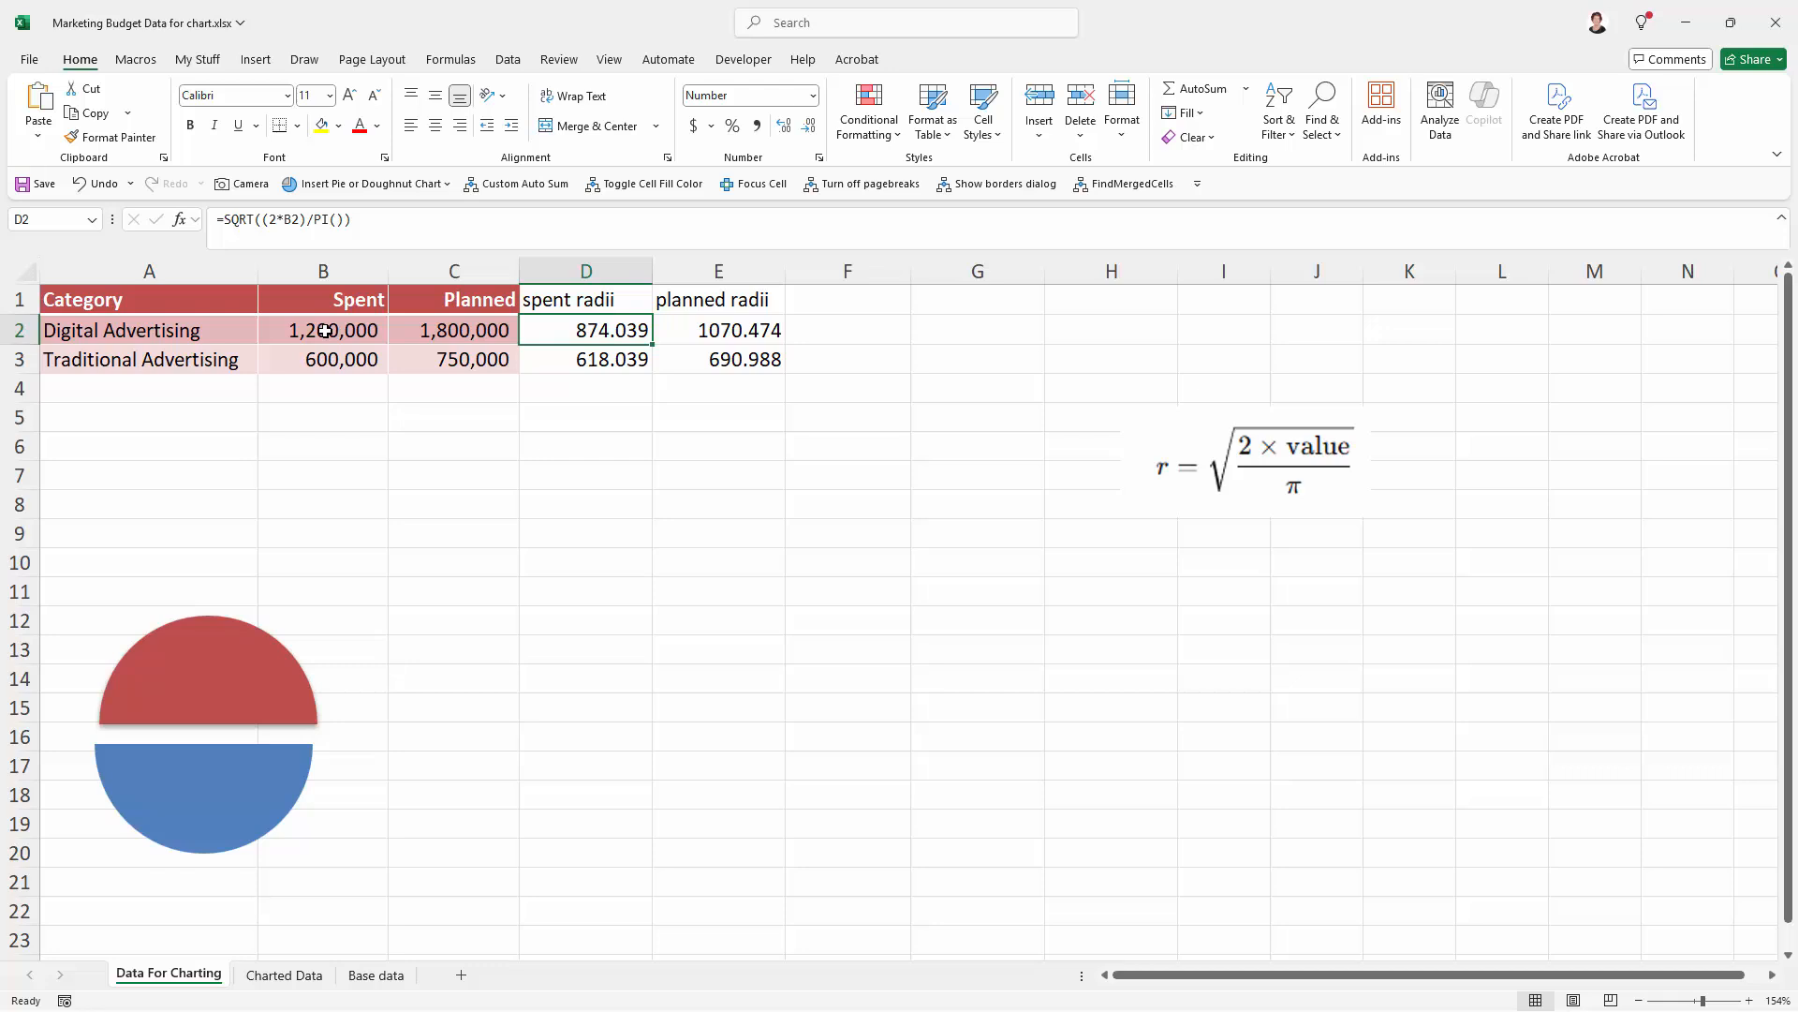
pyautogui.click(588, 354)
pyautogui.click(682, 330)
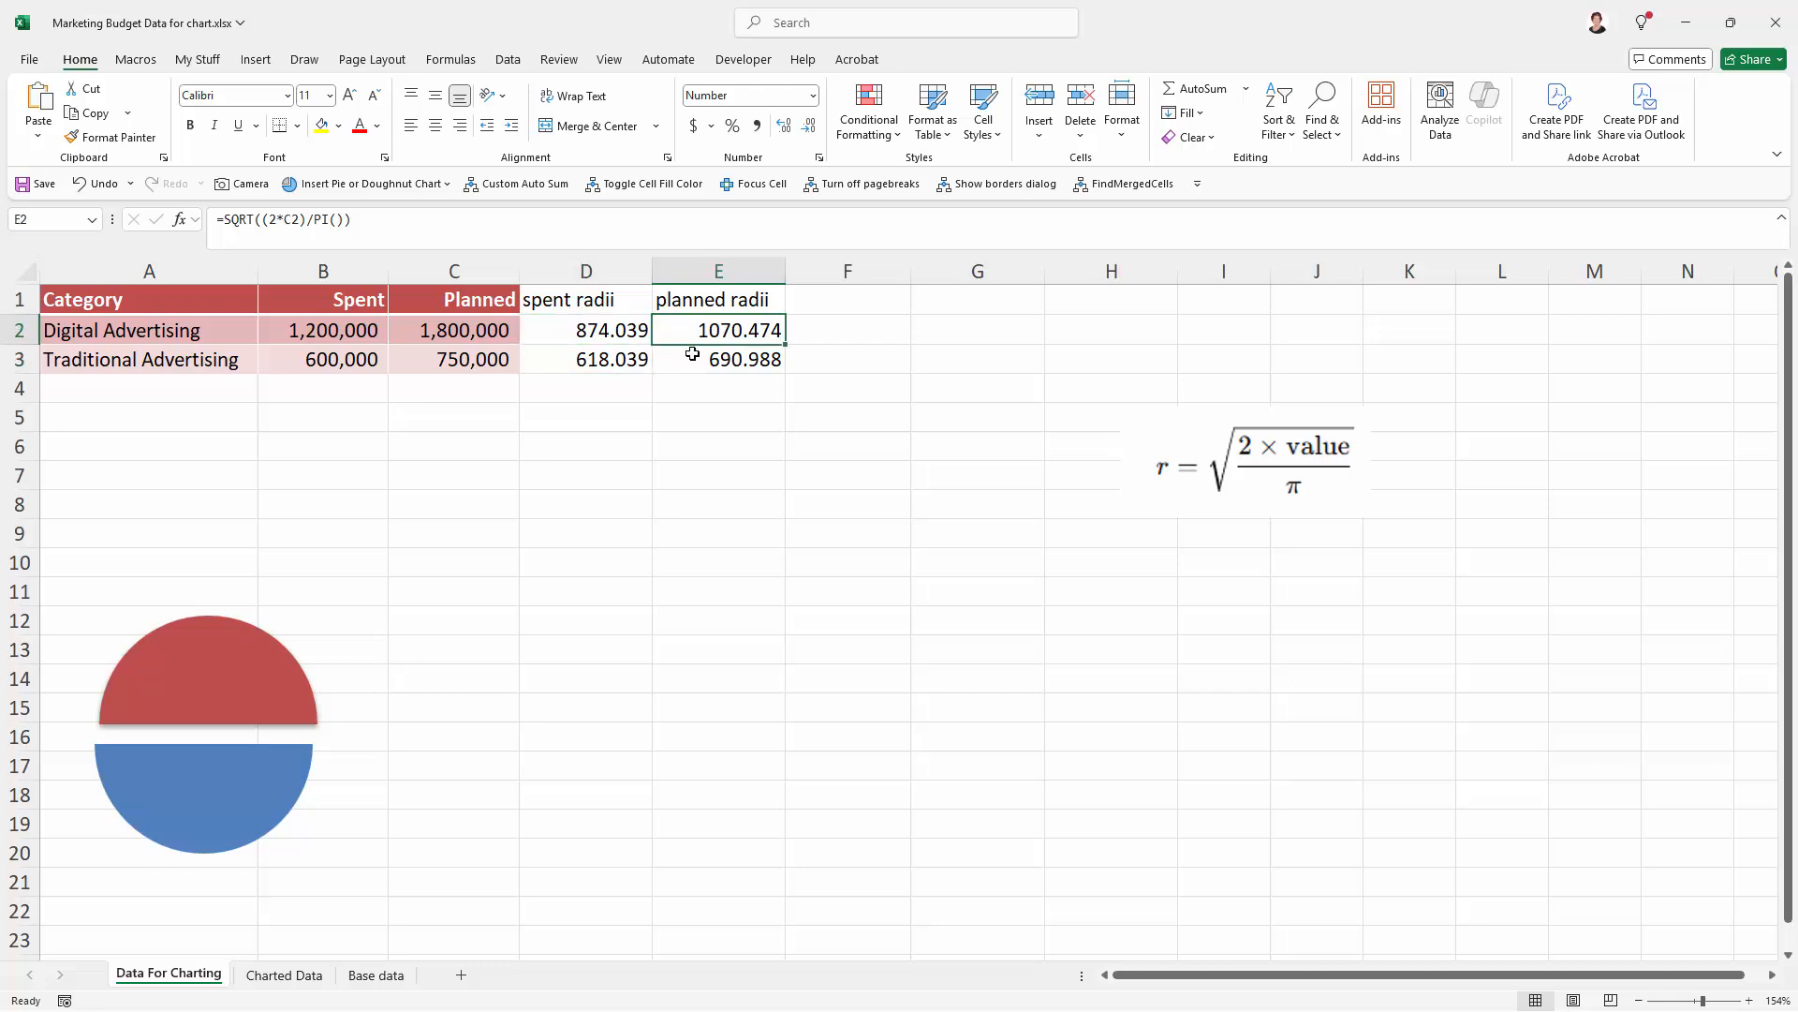
pyautogui.click(690, 354)
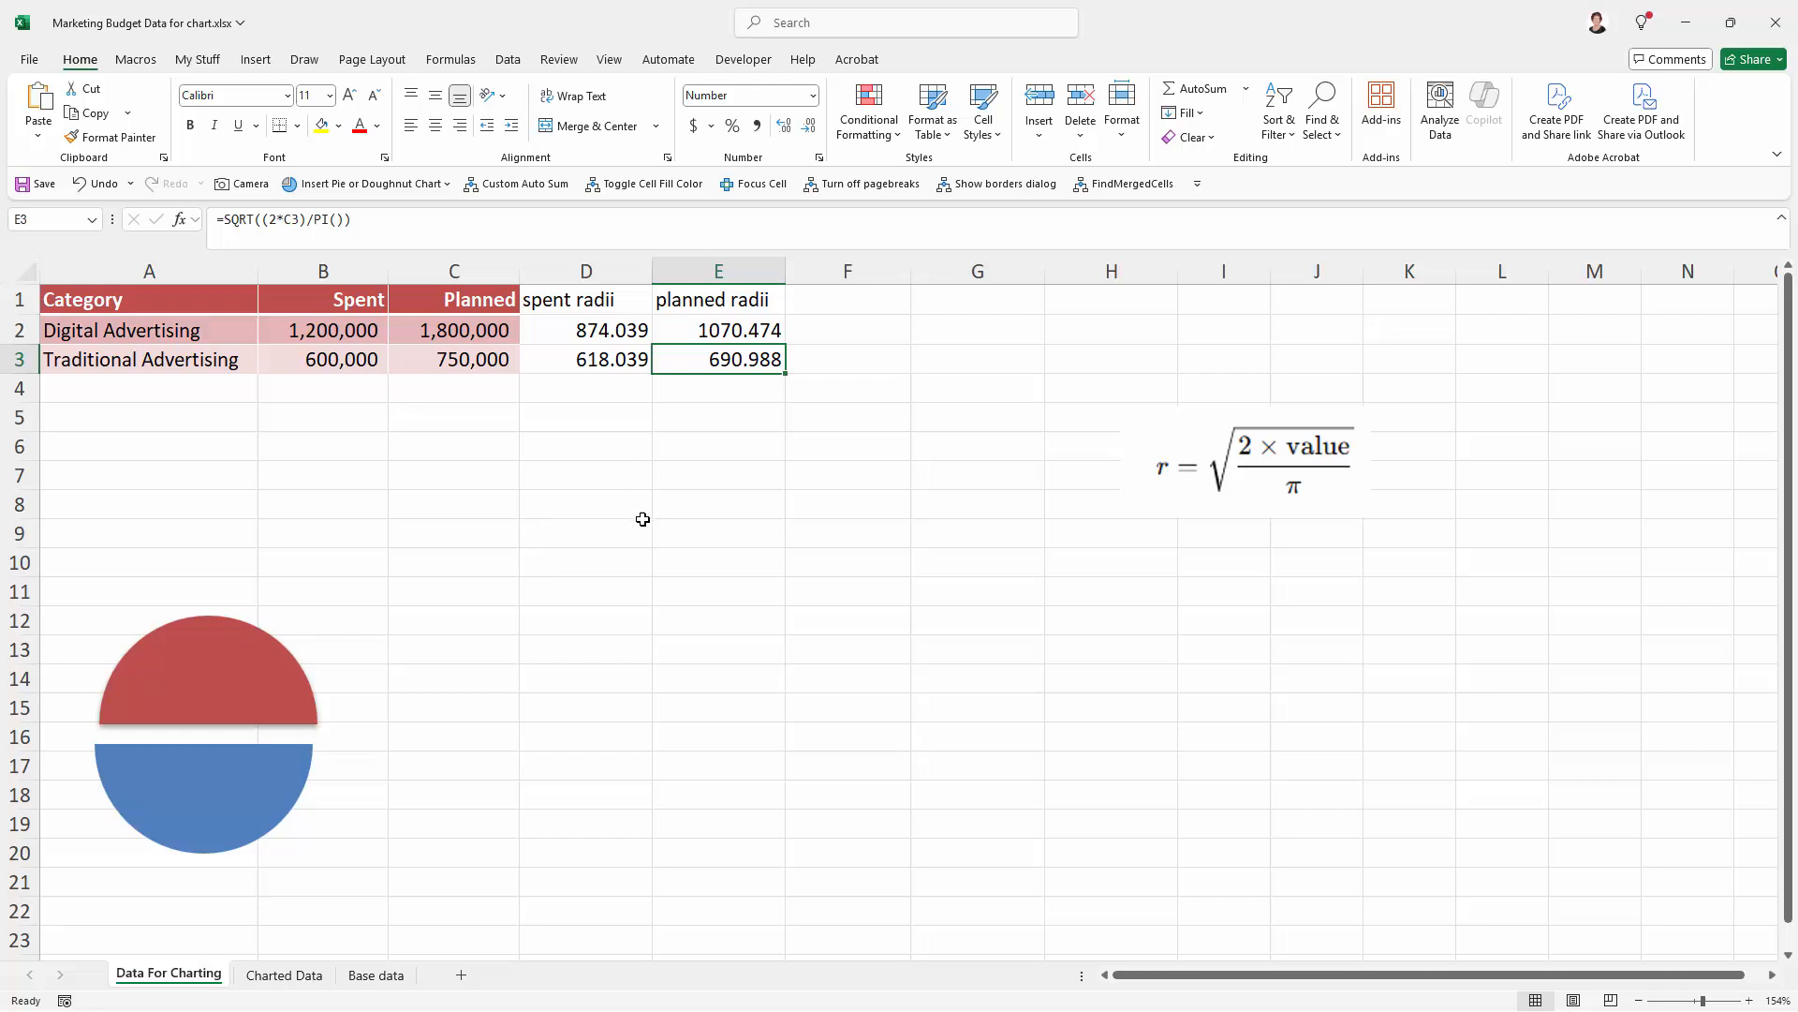
# - Move the red and blue semicircles up to rows 6 to 14 and the formula picture to about D13:E16
pyautogui.moveTo(259, 689); pyautogui.dragTo(314, 520)
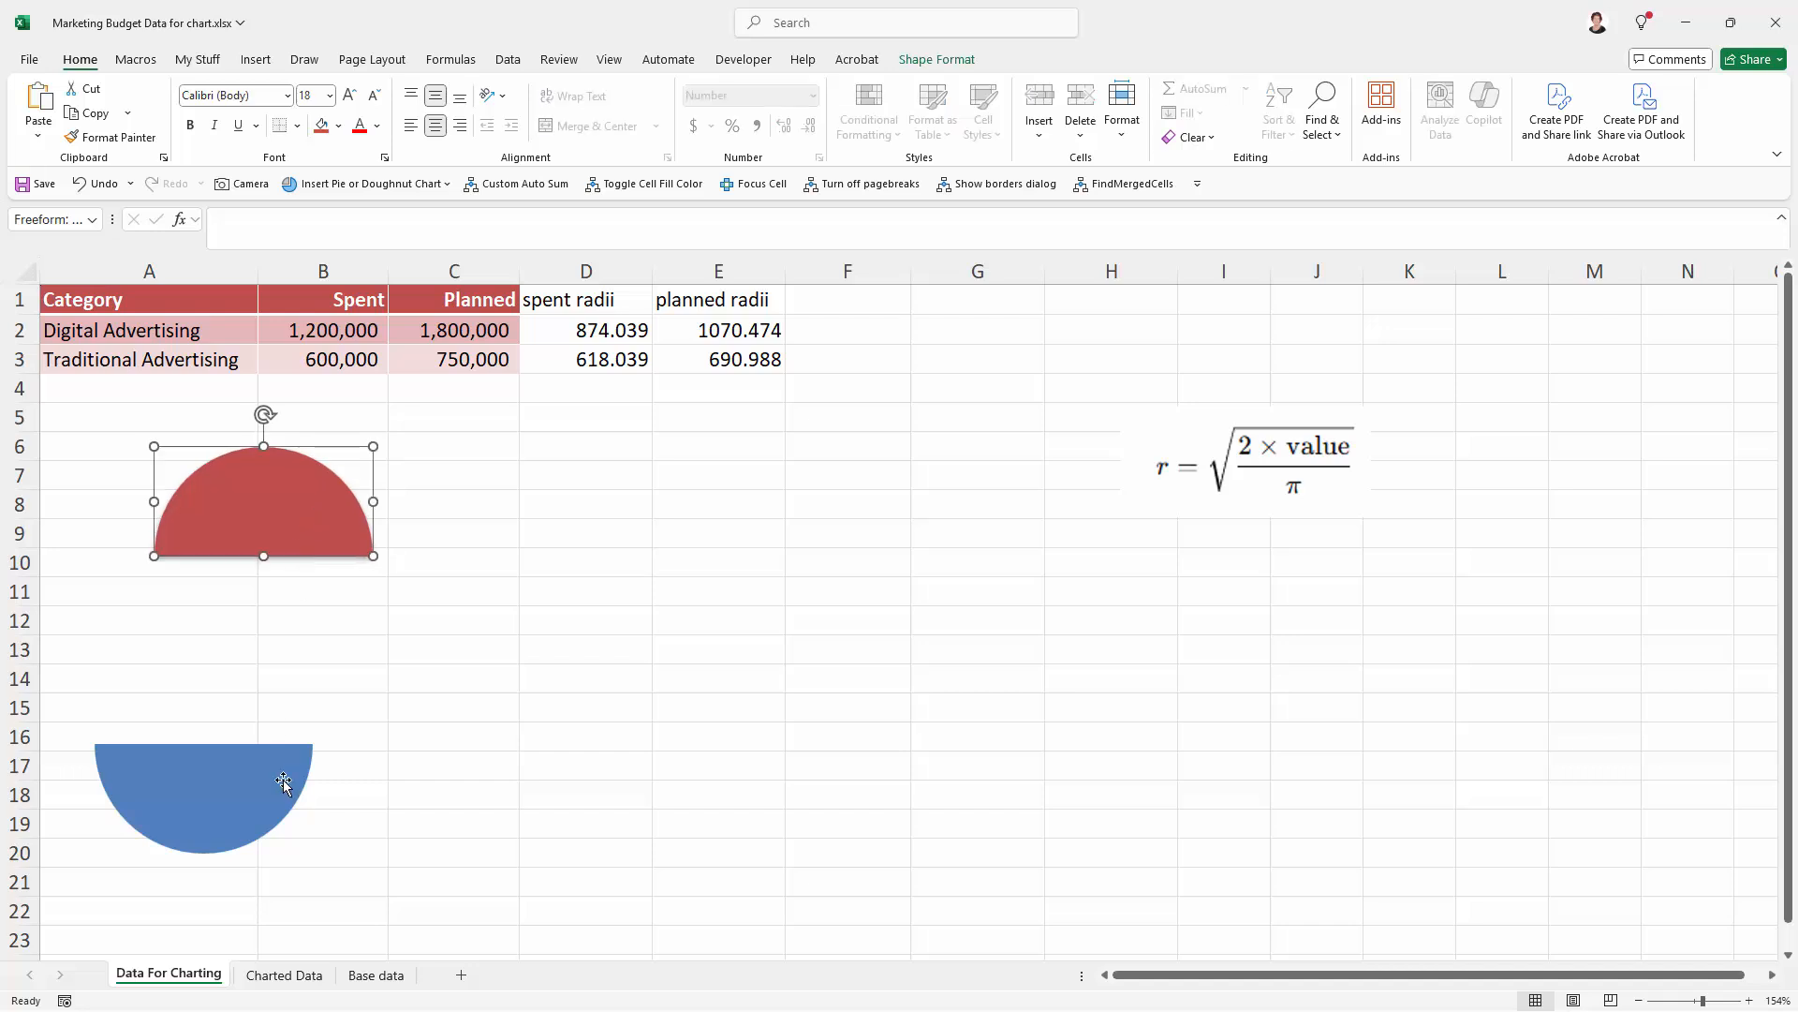
pyautogui.moveTo(288, 774); pyautogui.dragTo(349, 612)
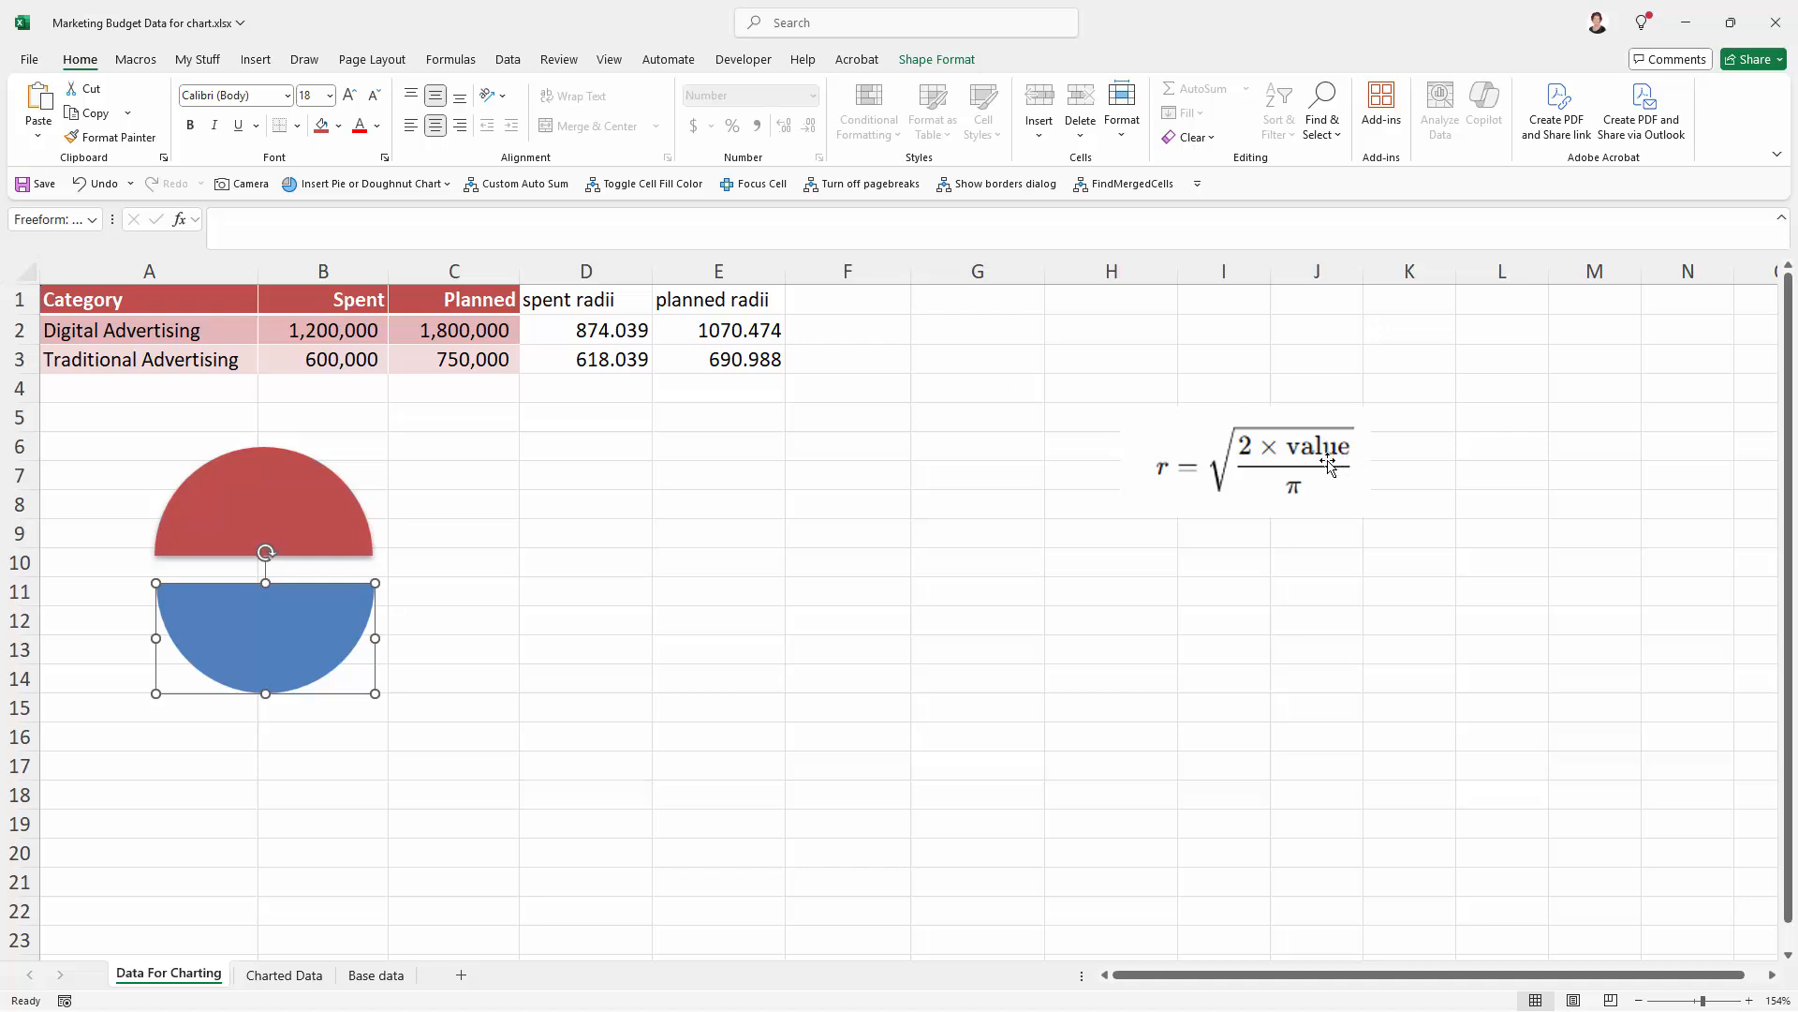
pyautogui.moveTo(1325, 466); pyautogui.dragTo(717, 683)
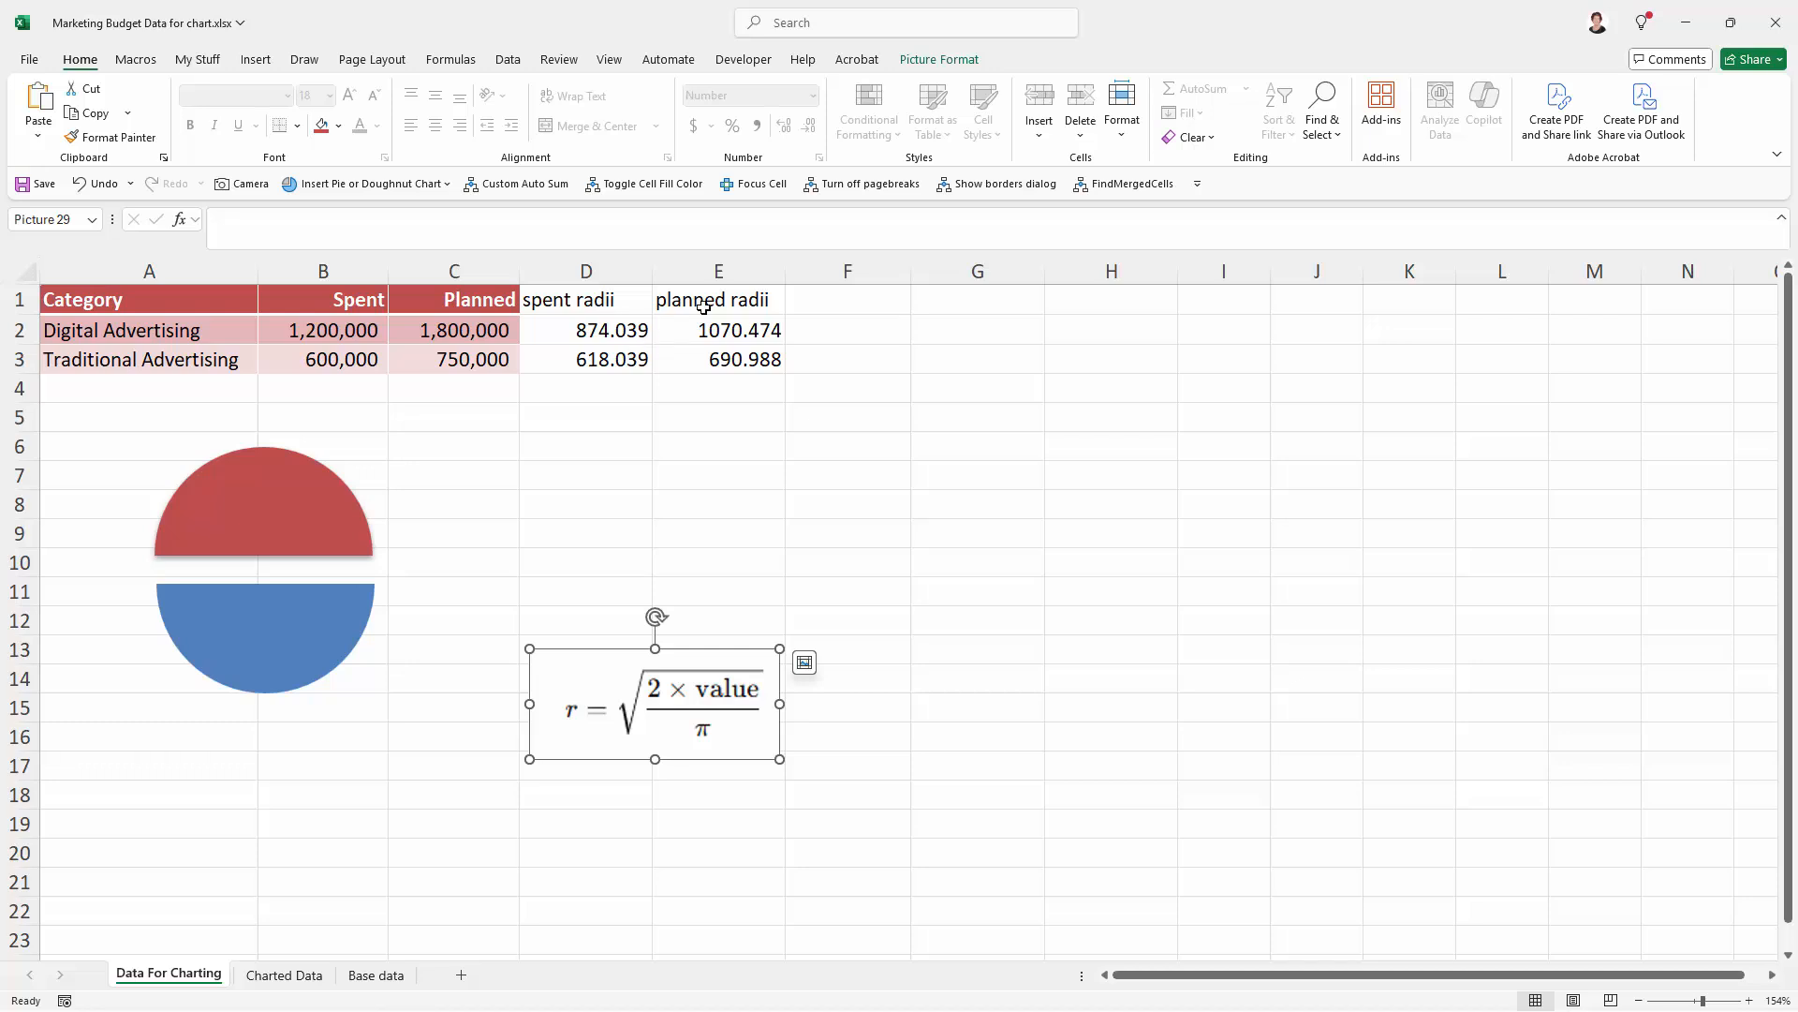
# - Add the column headers "scaled spend" in F1 and "scale planned" in G1
pyautogui.click(704, 308)
pyautogui.click(864, 300)
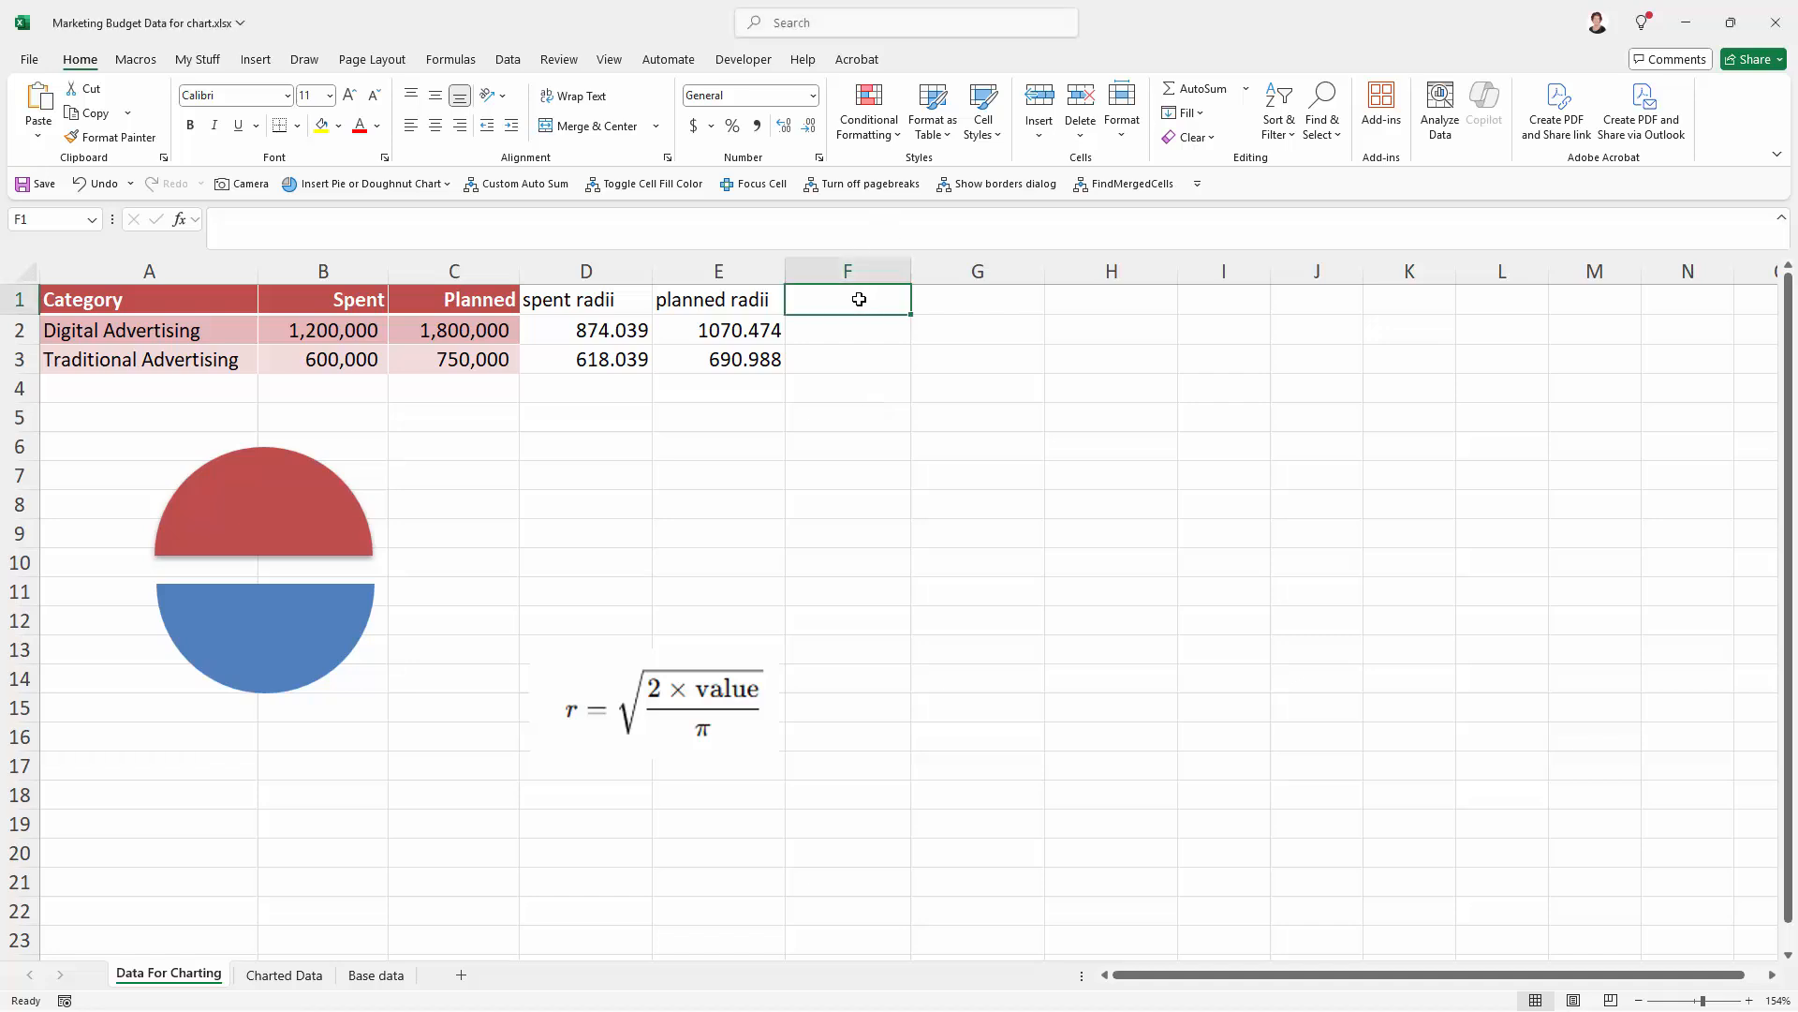
pyautogui.write('s')
pyautogui.write('caled spend')
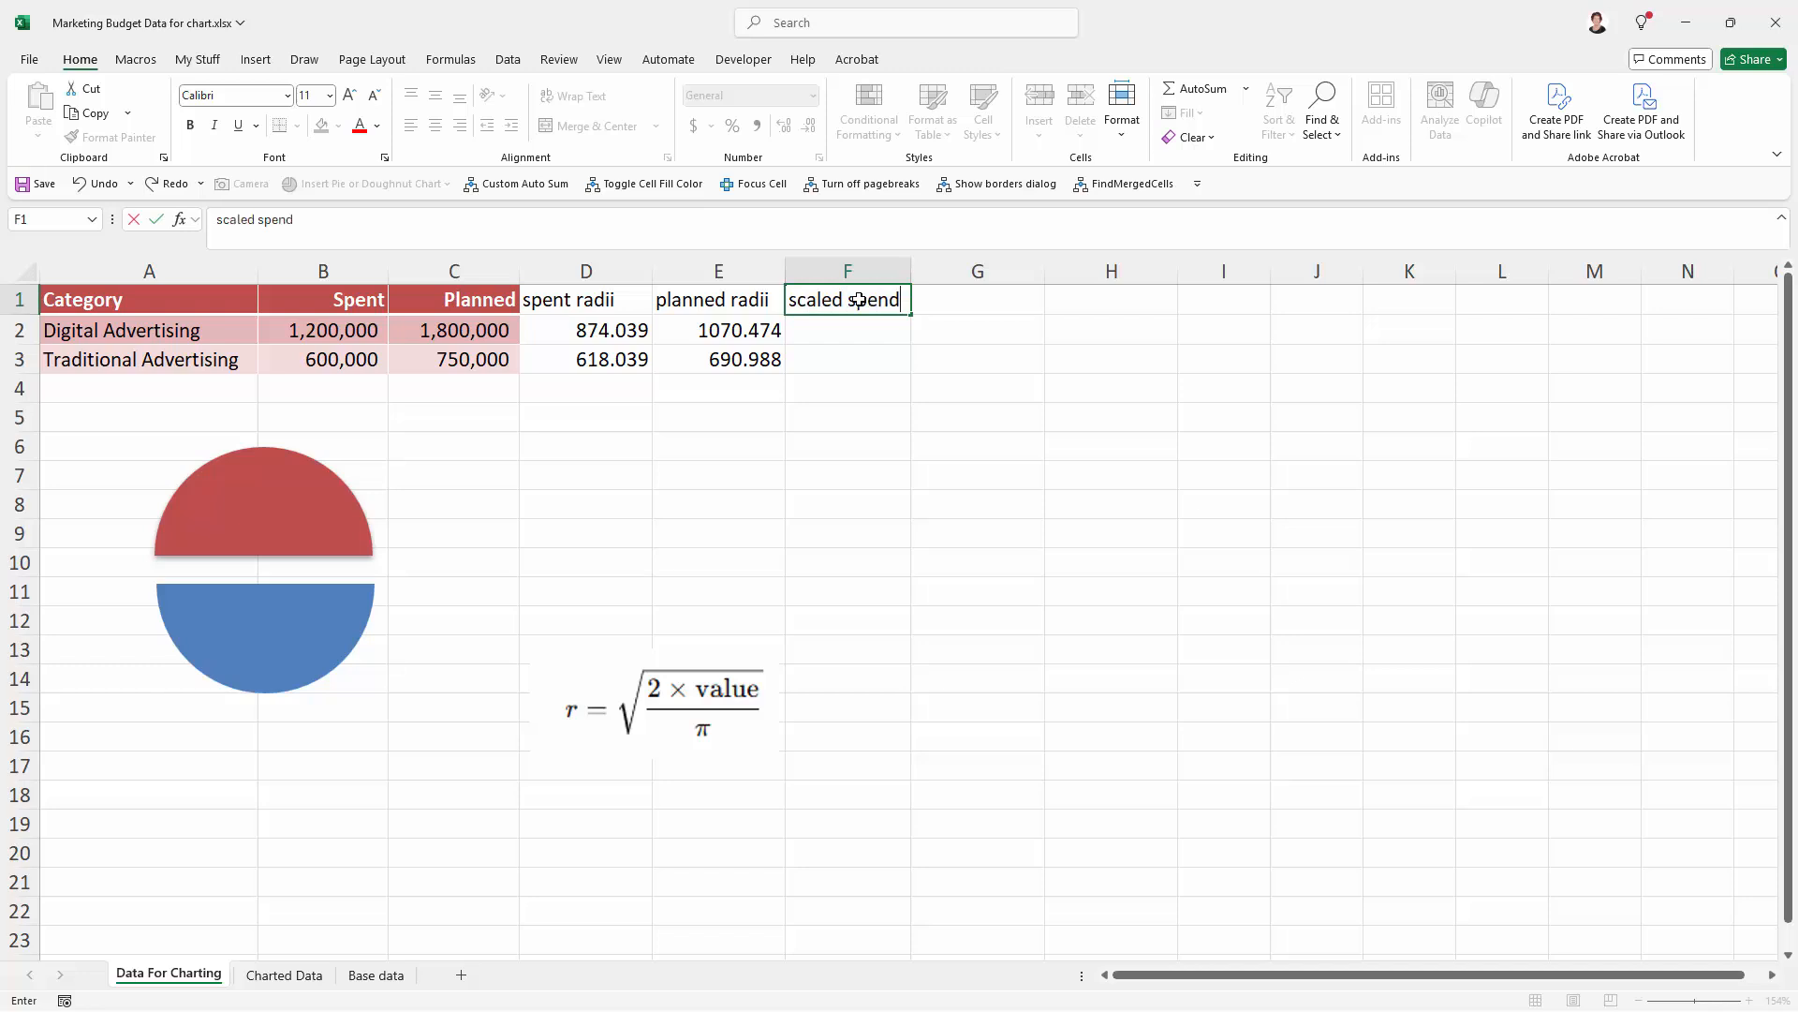
pyautogui.press('Tab')
pyautogui.write('sca')
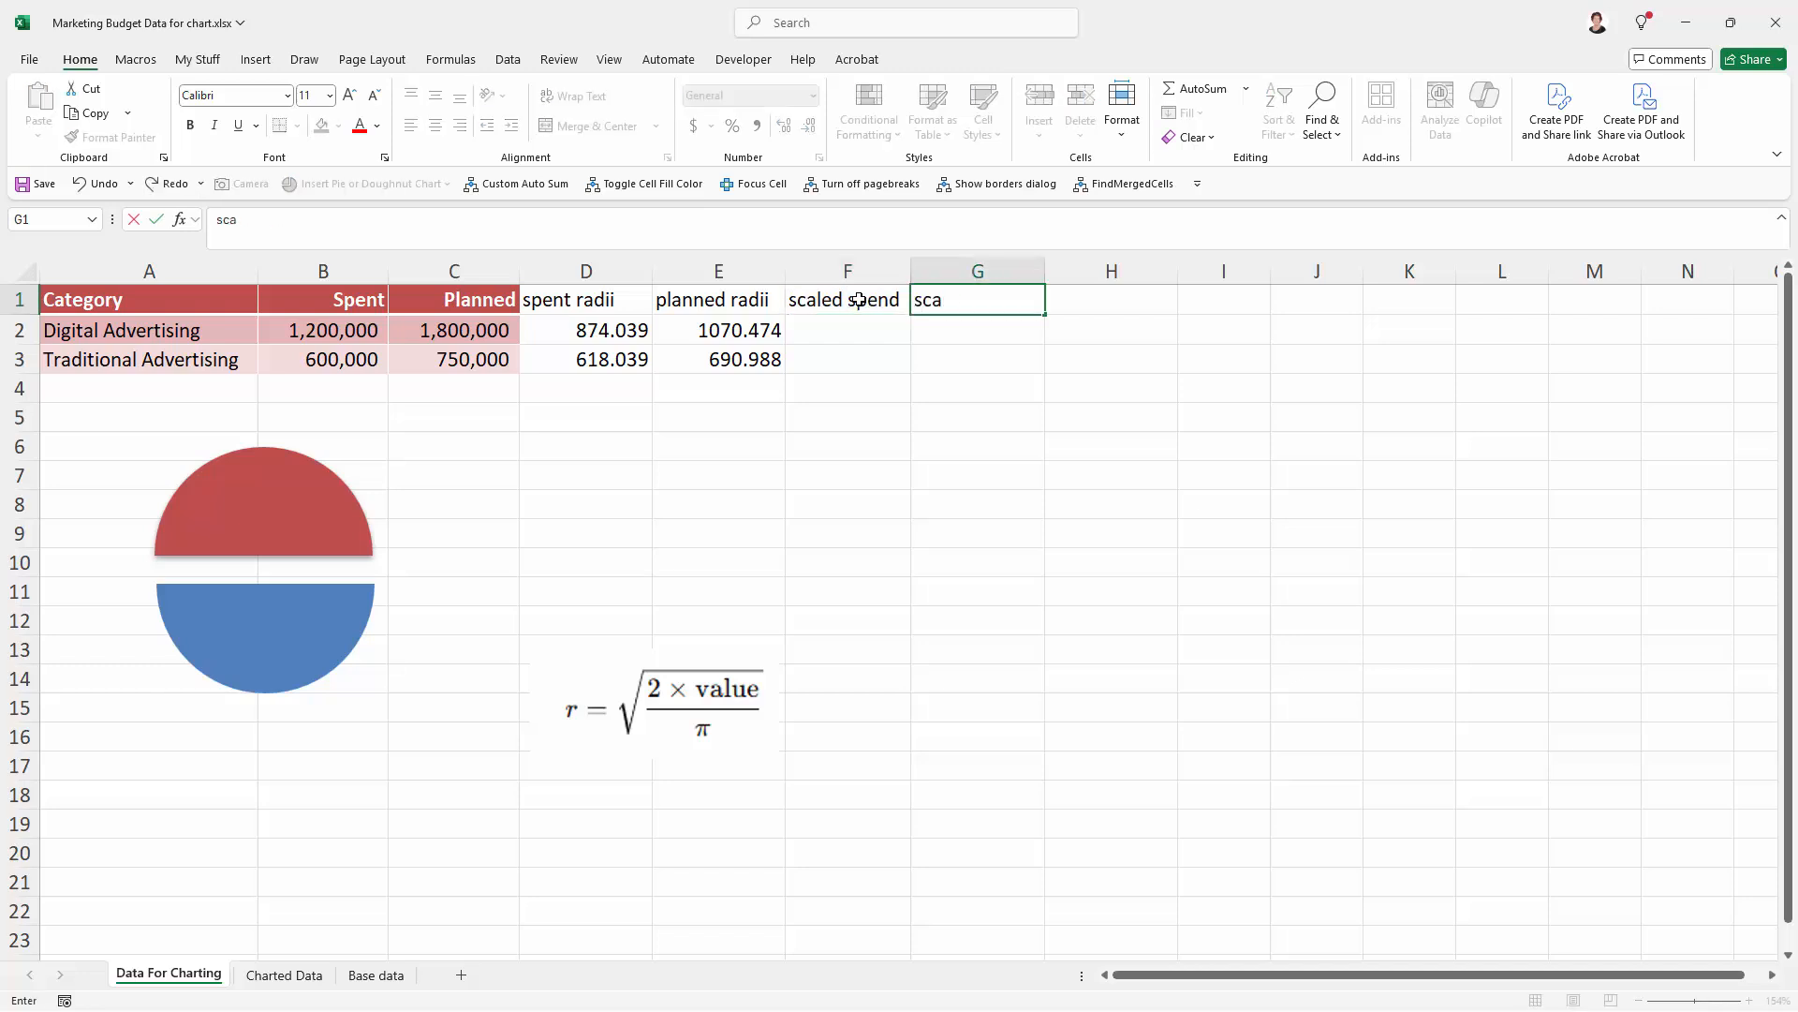
pyautogui.write('le planned')
pyautogui.press('Return')
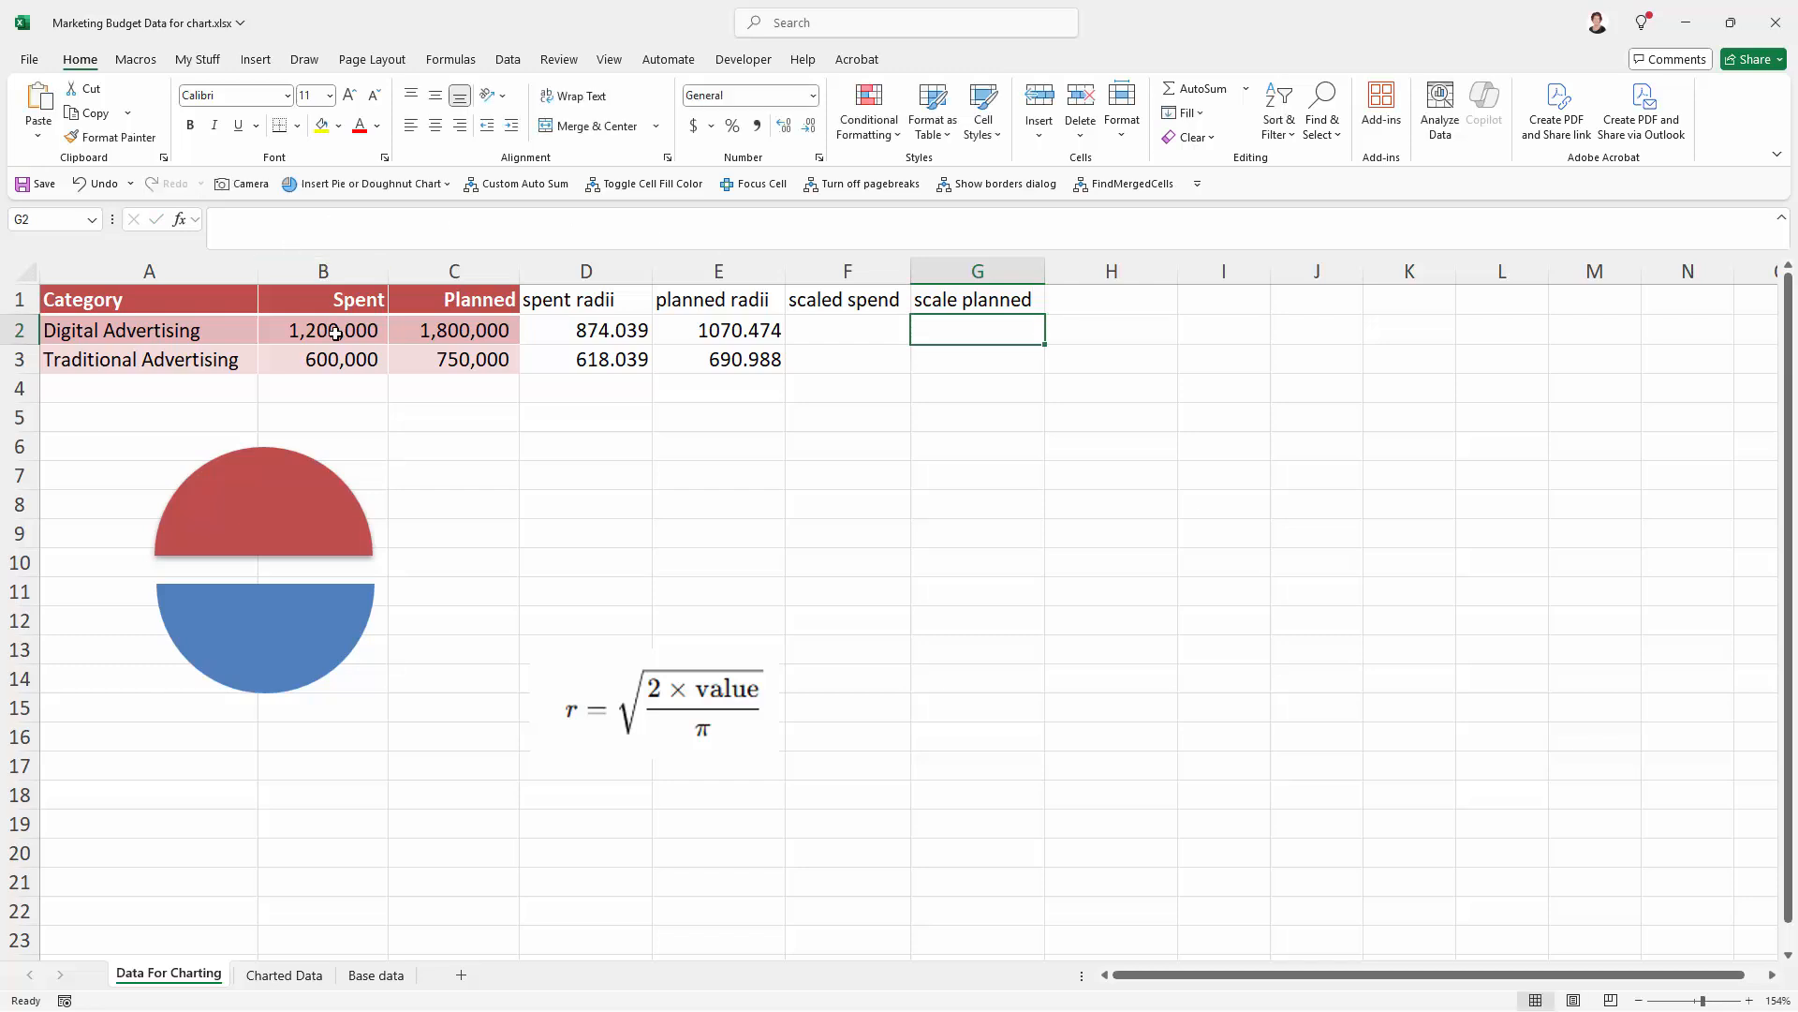
pyautogui.click(463, 331)
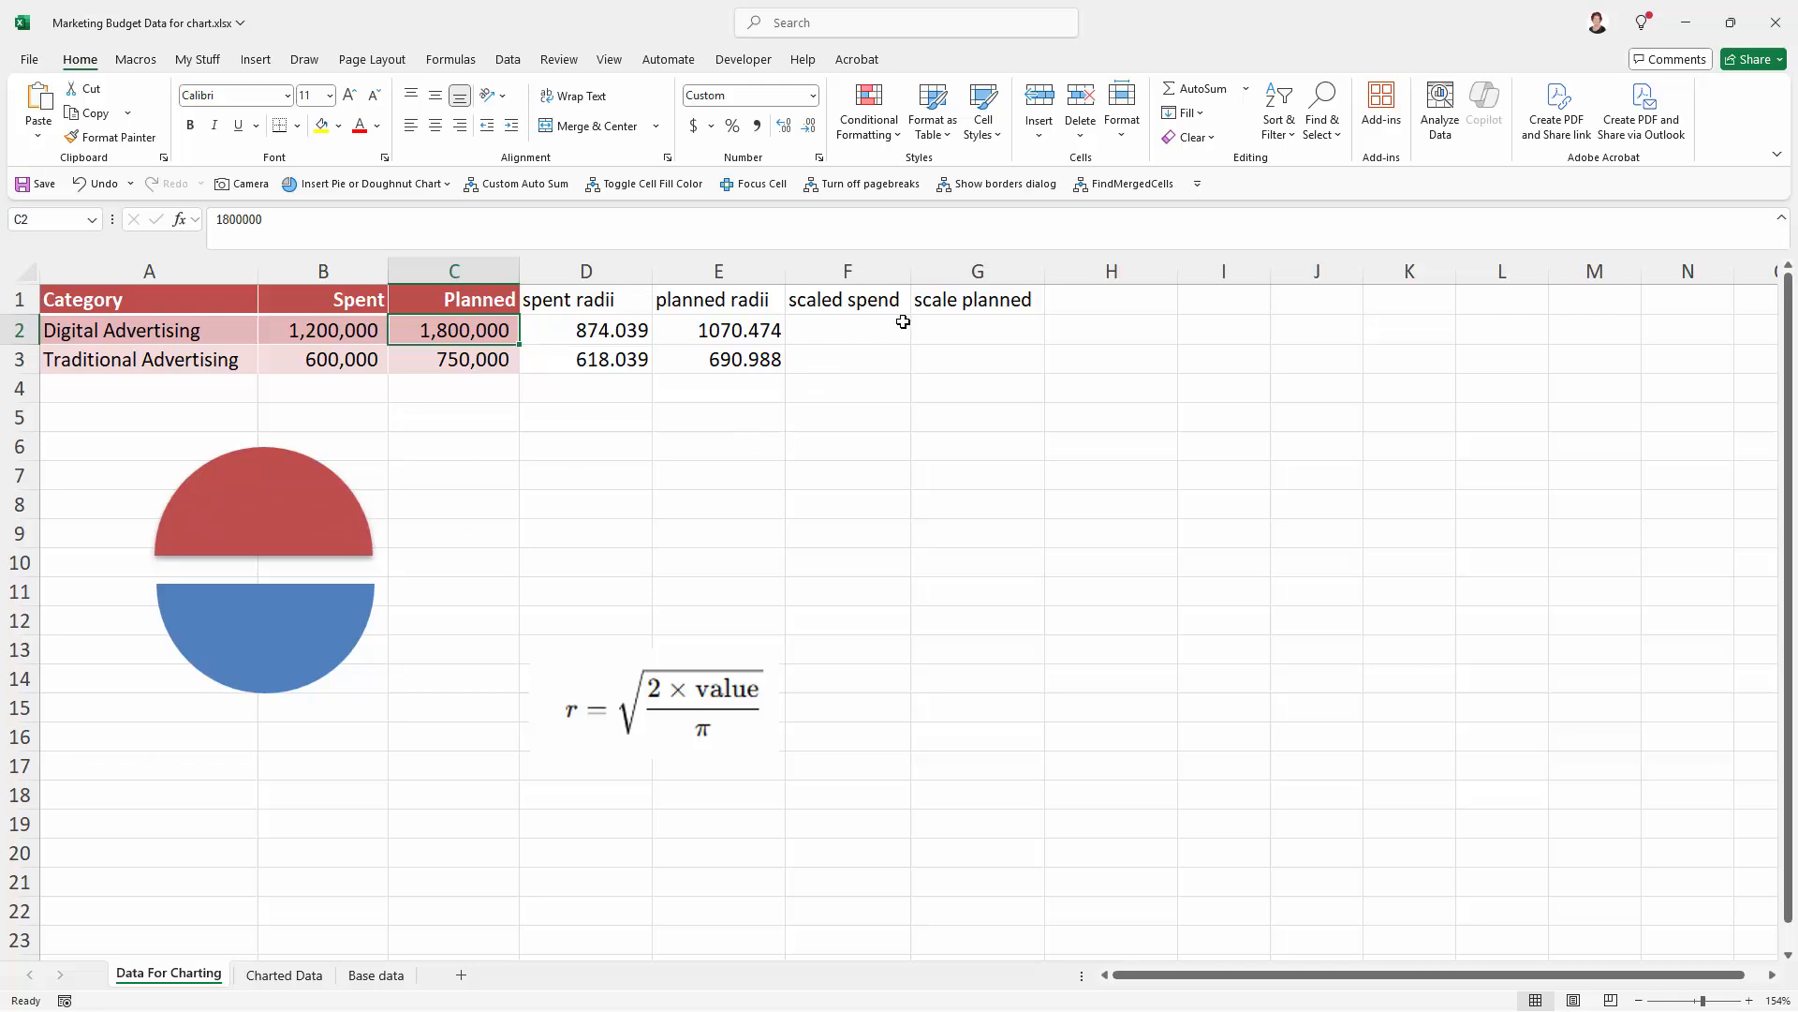
# - Enter 10 as the scaled planned radius for Digital Advertising in G2
pyautogui.click(950, 328)
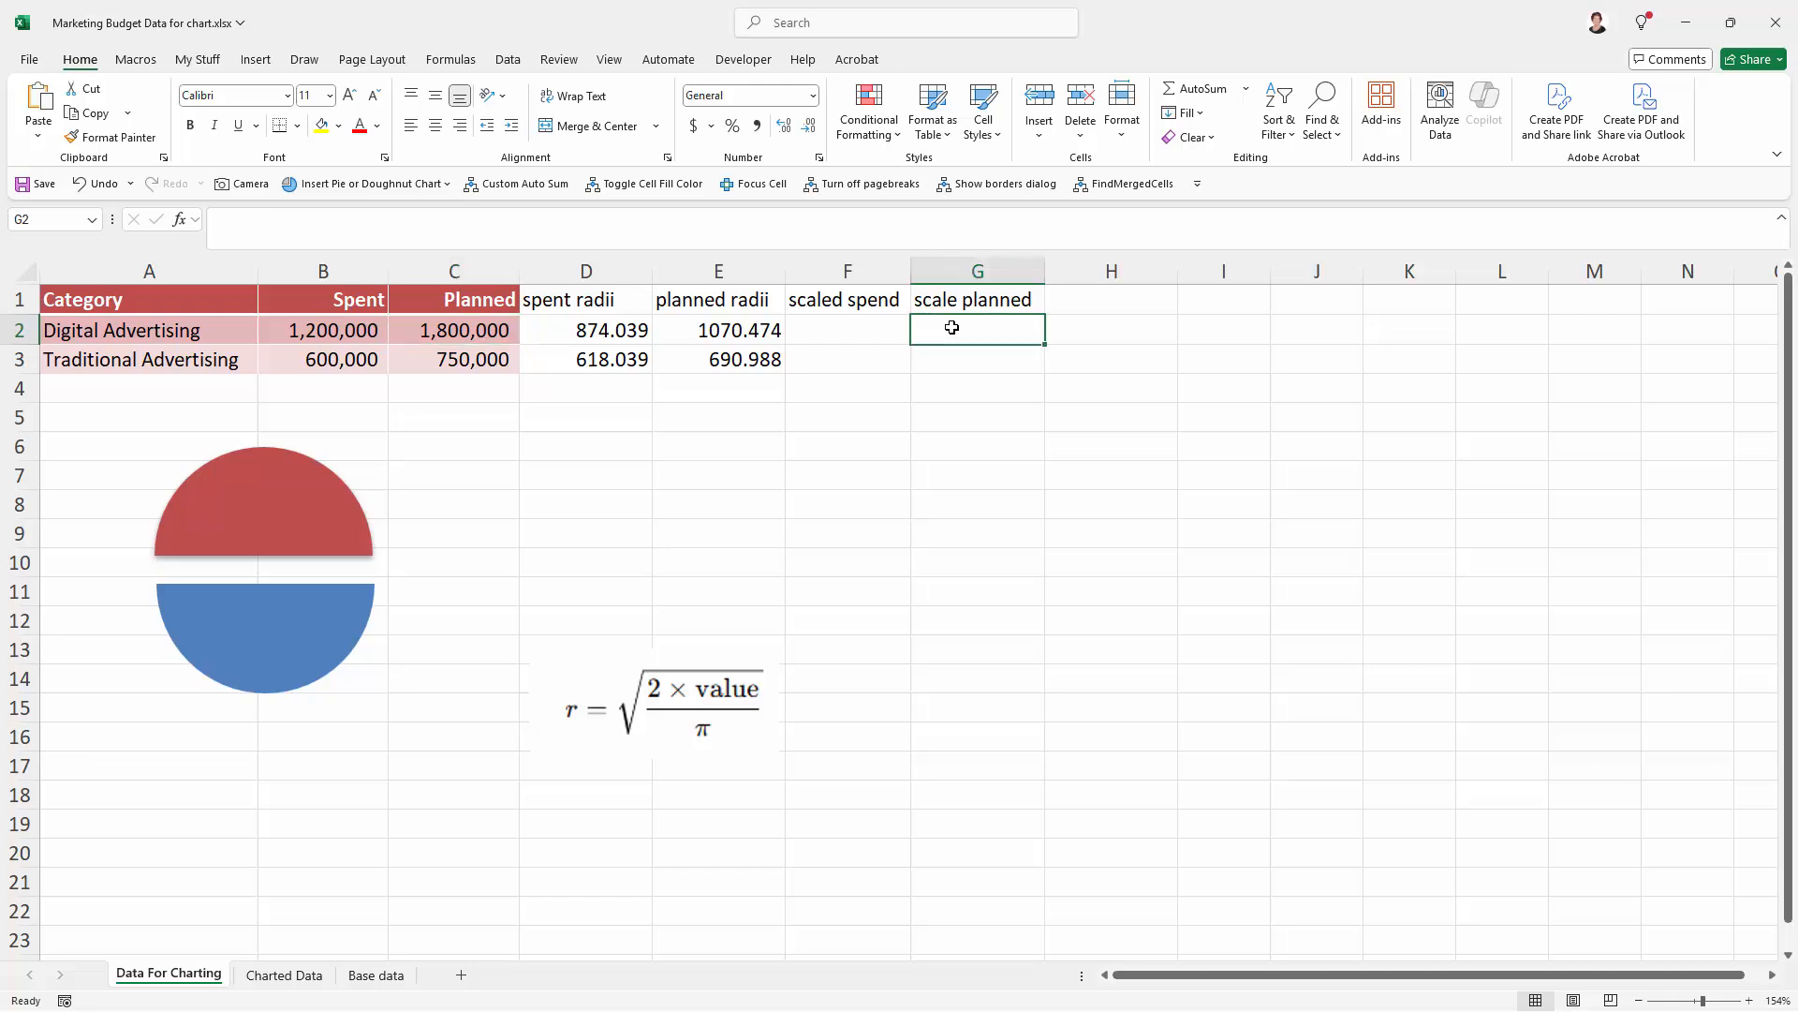
pyautogui.write('10')
pyautogui.press('Return')
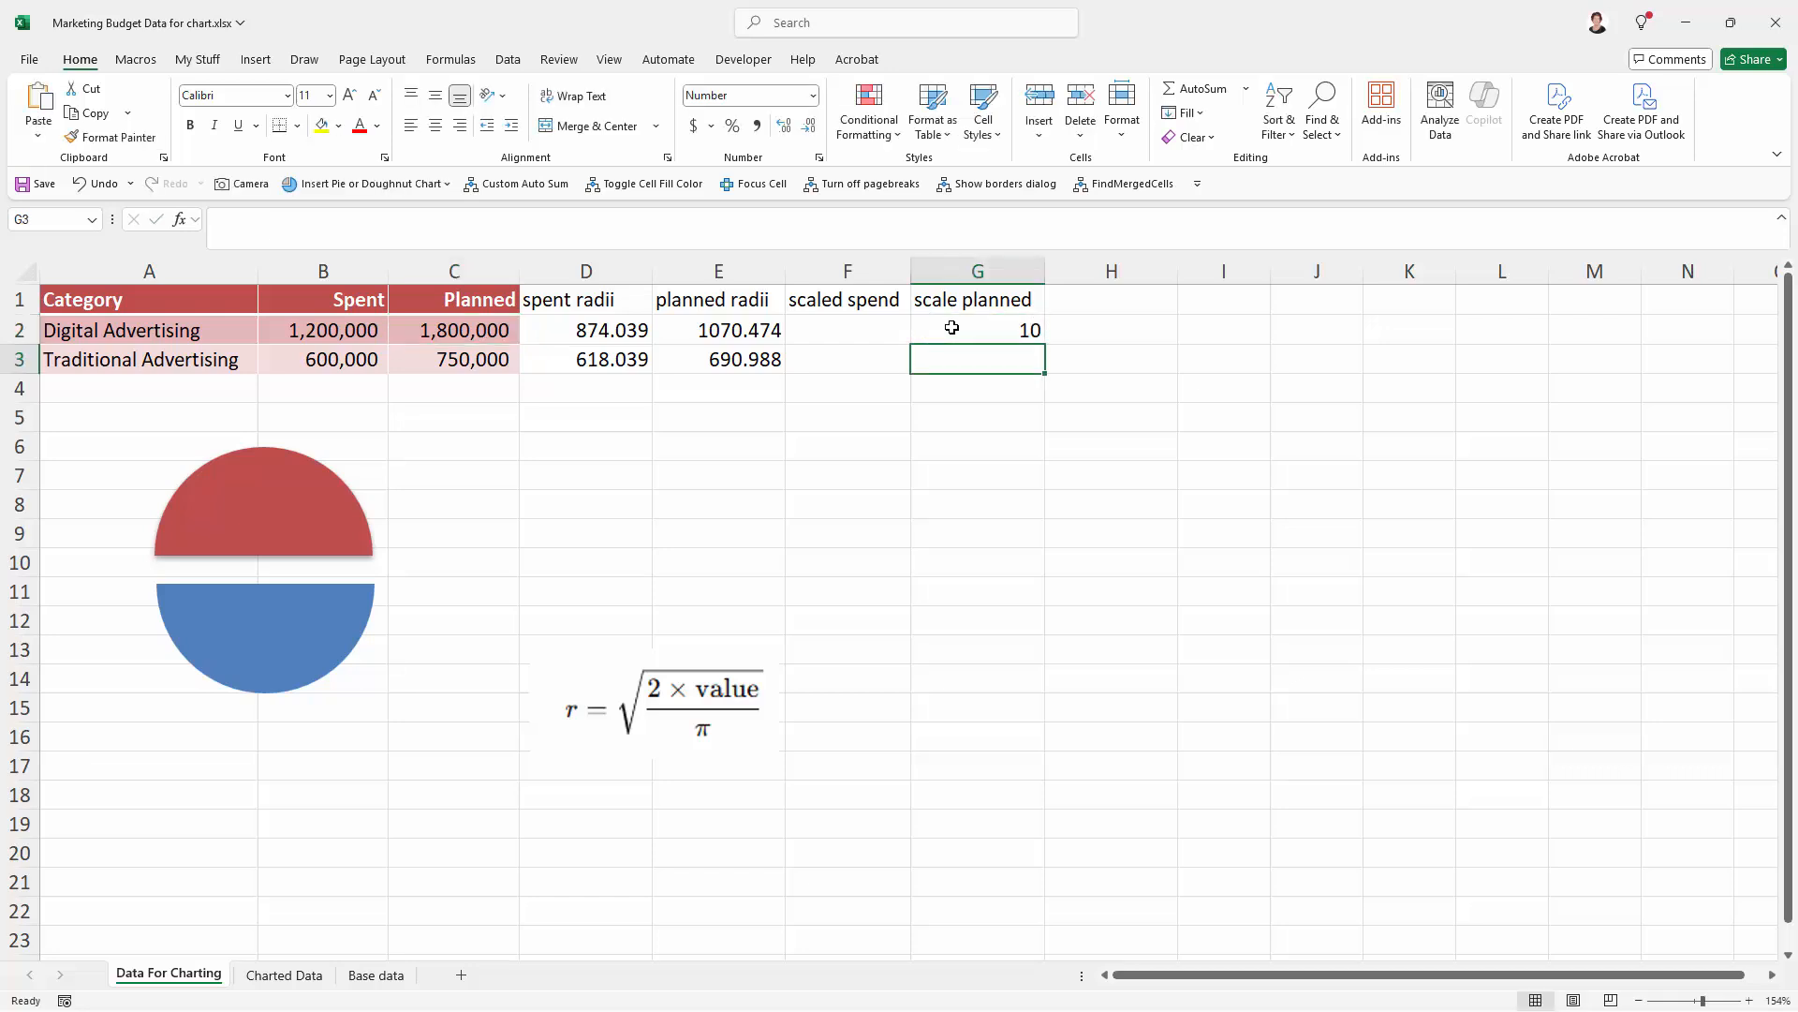
pyautogui.click(951, 328)
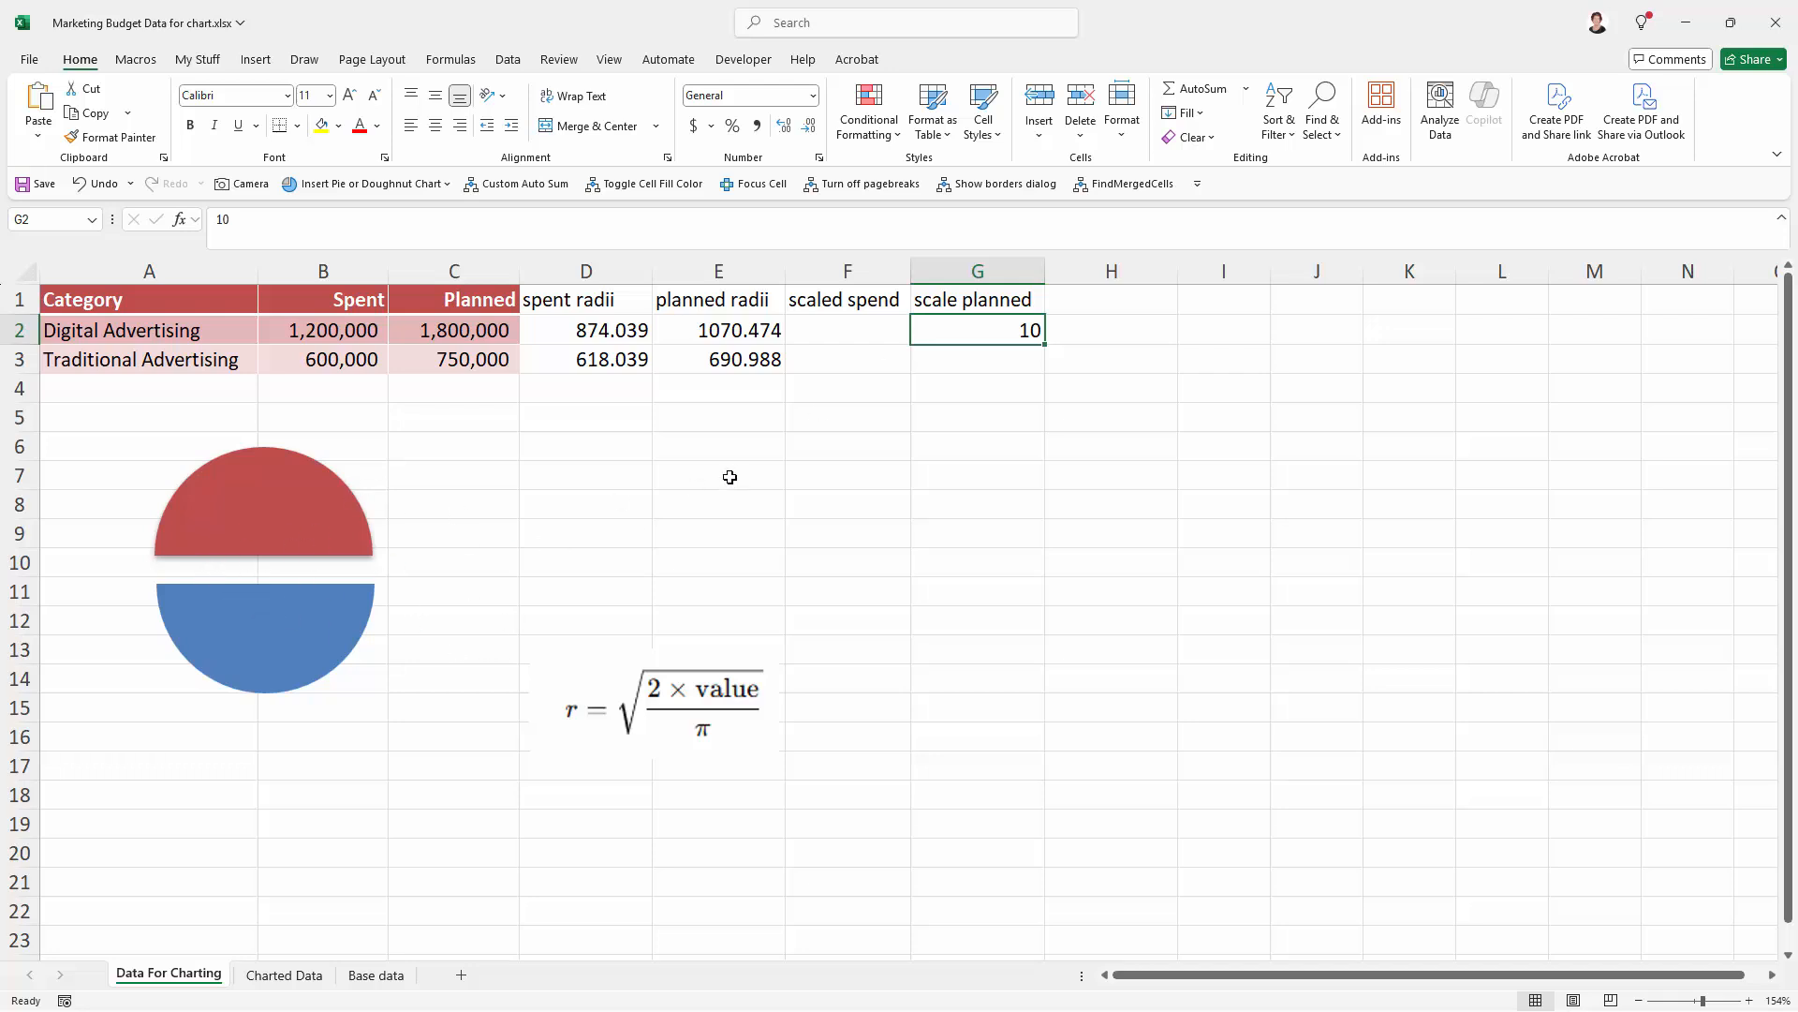
# - Calculate the scaled spend radius for Digital Advertising in F2 with =G2/E2*D2
pyautogui.click(840, 323)
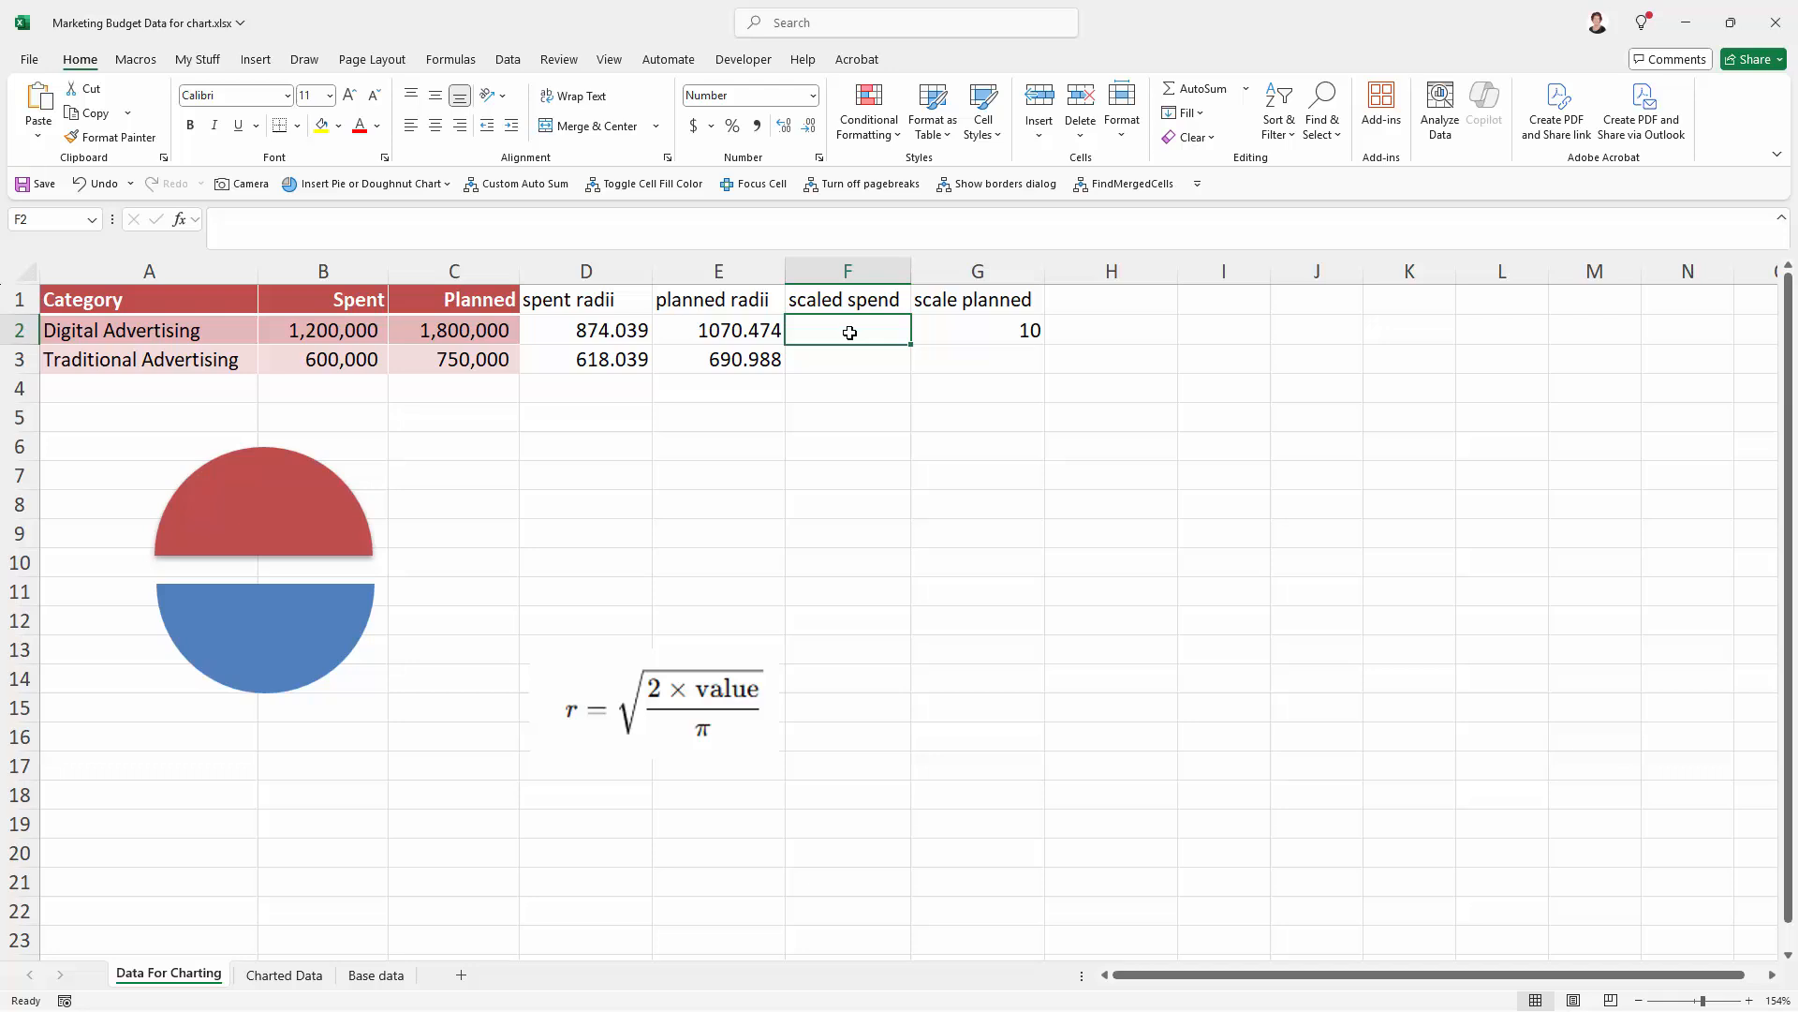
pyautogui.write('=')
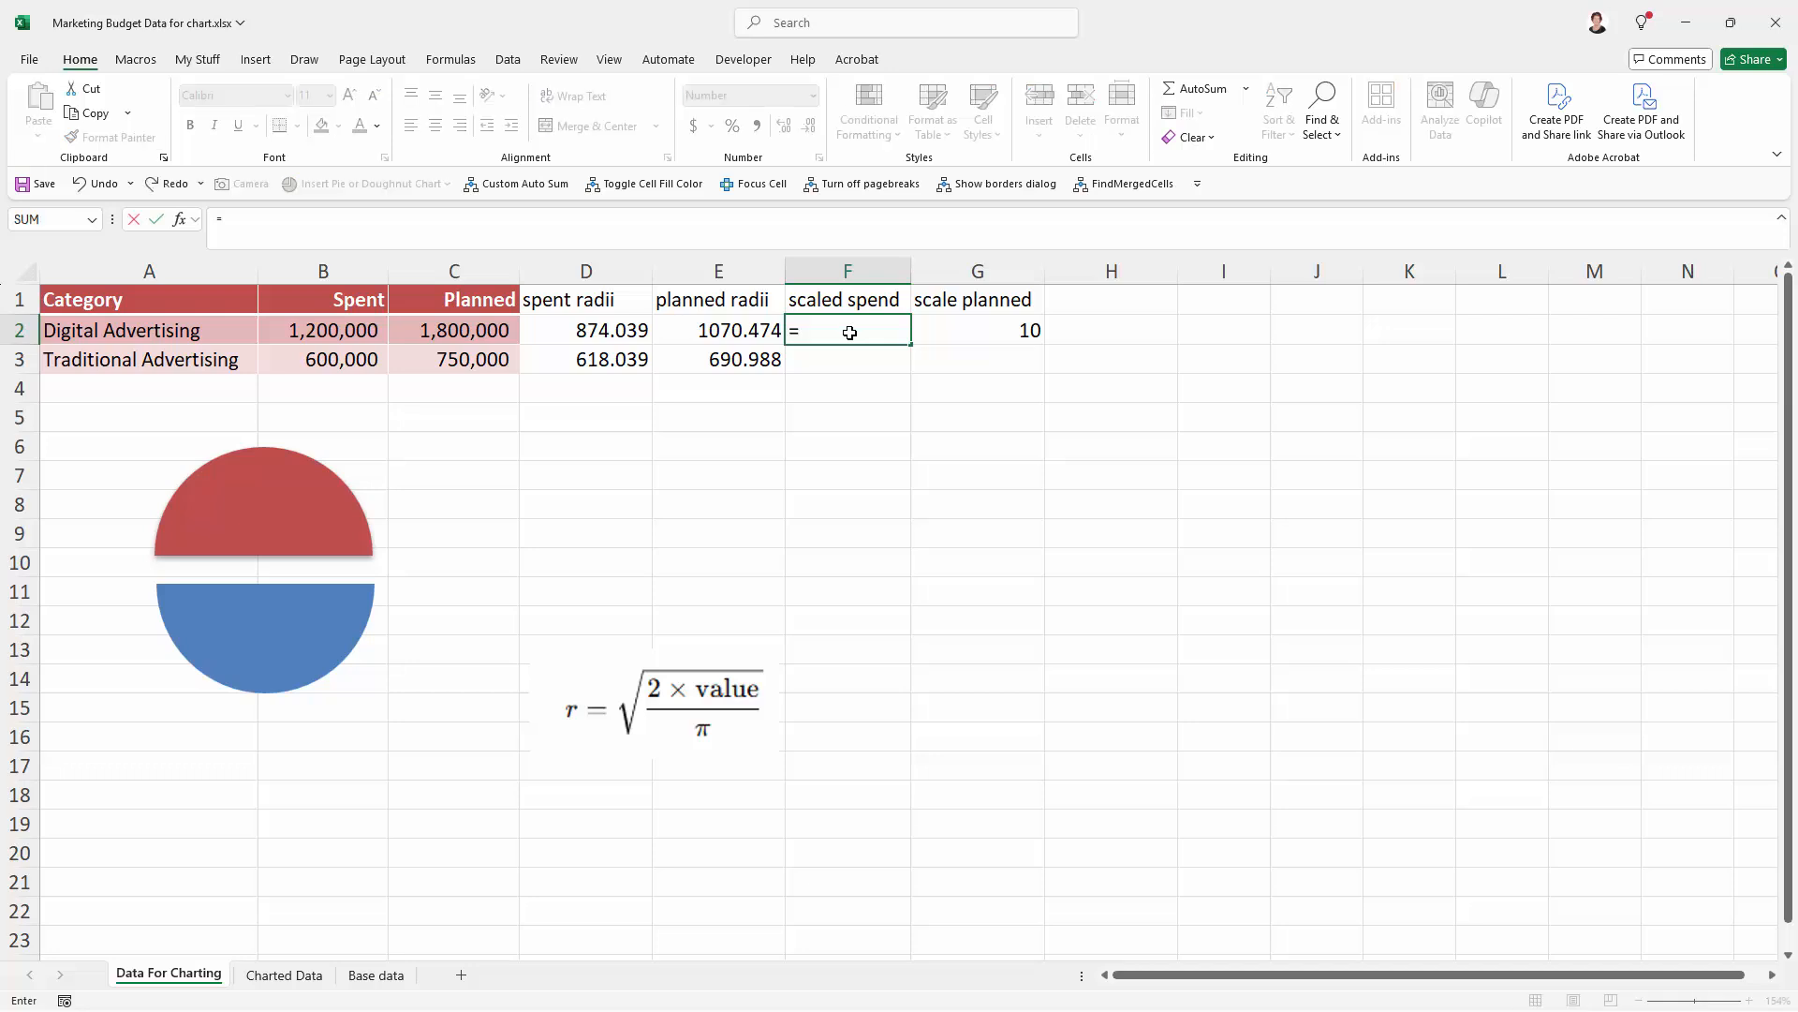
pyautogui.press('Right')
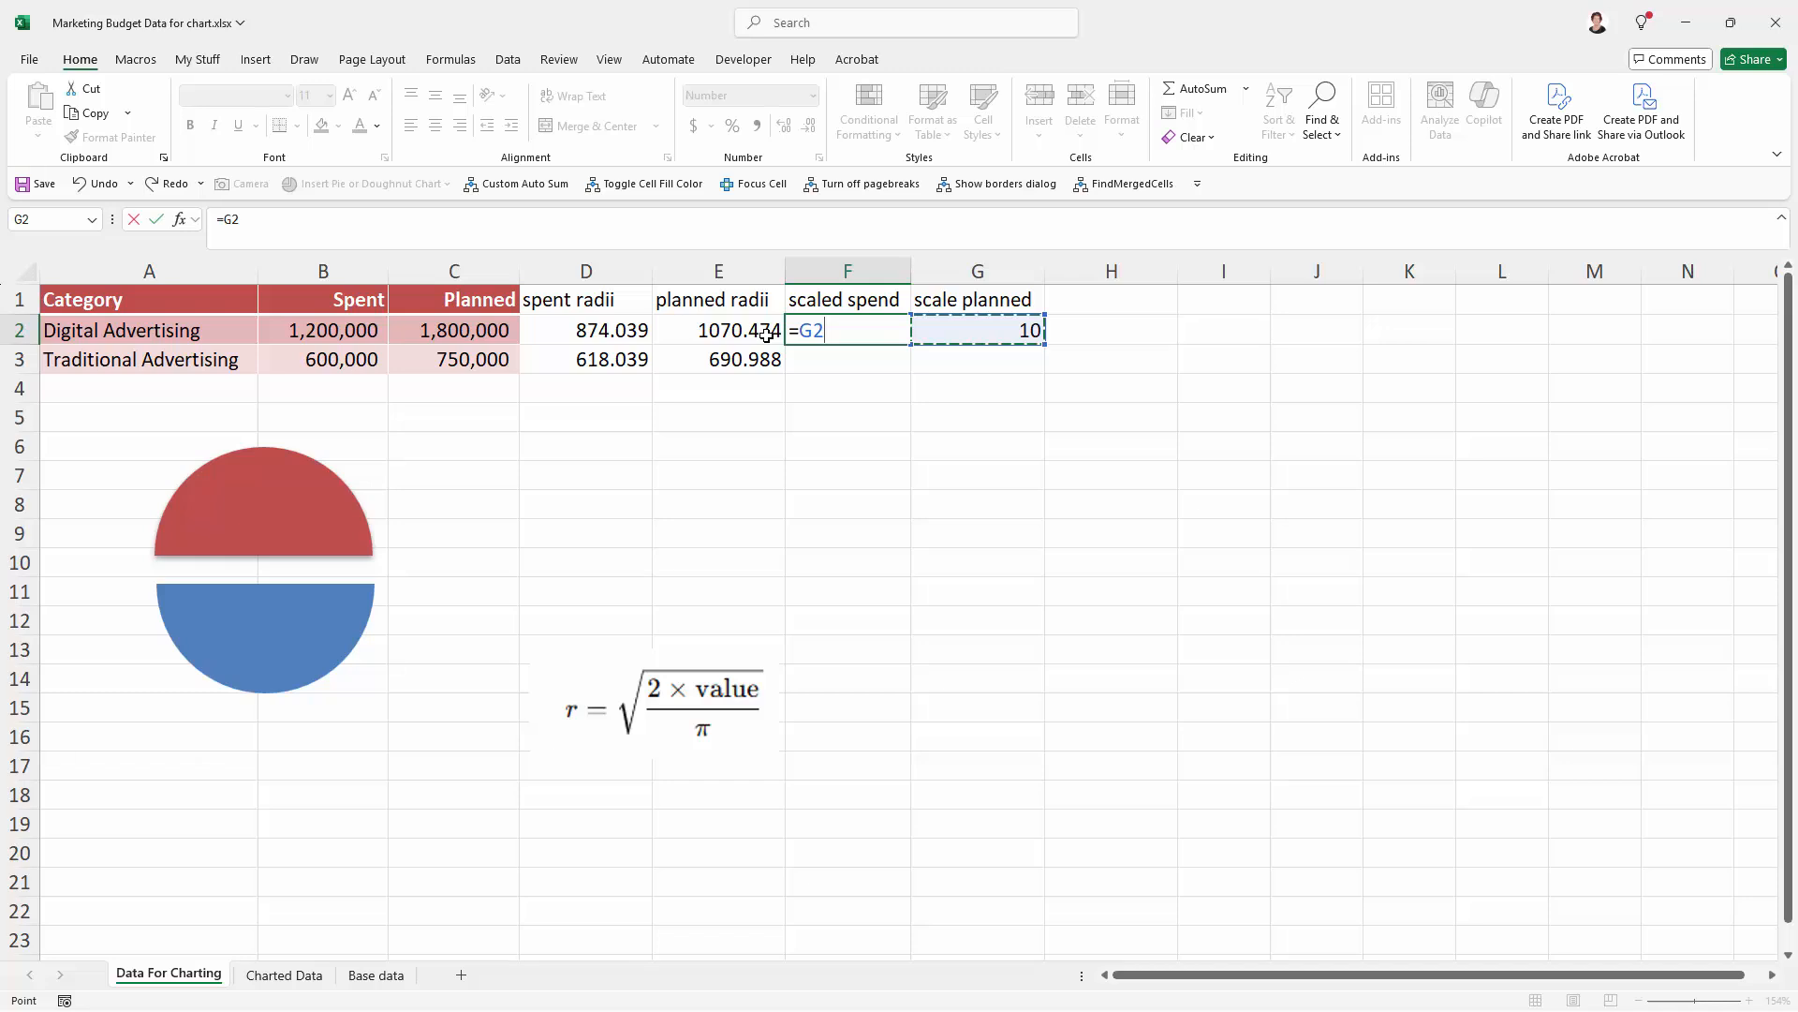
pyautogui.write('/')
pyautogui.click(766, 334)
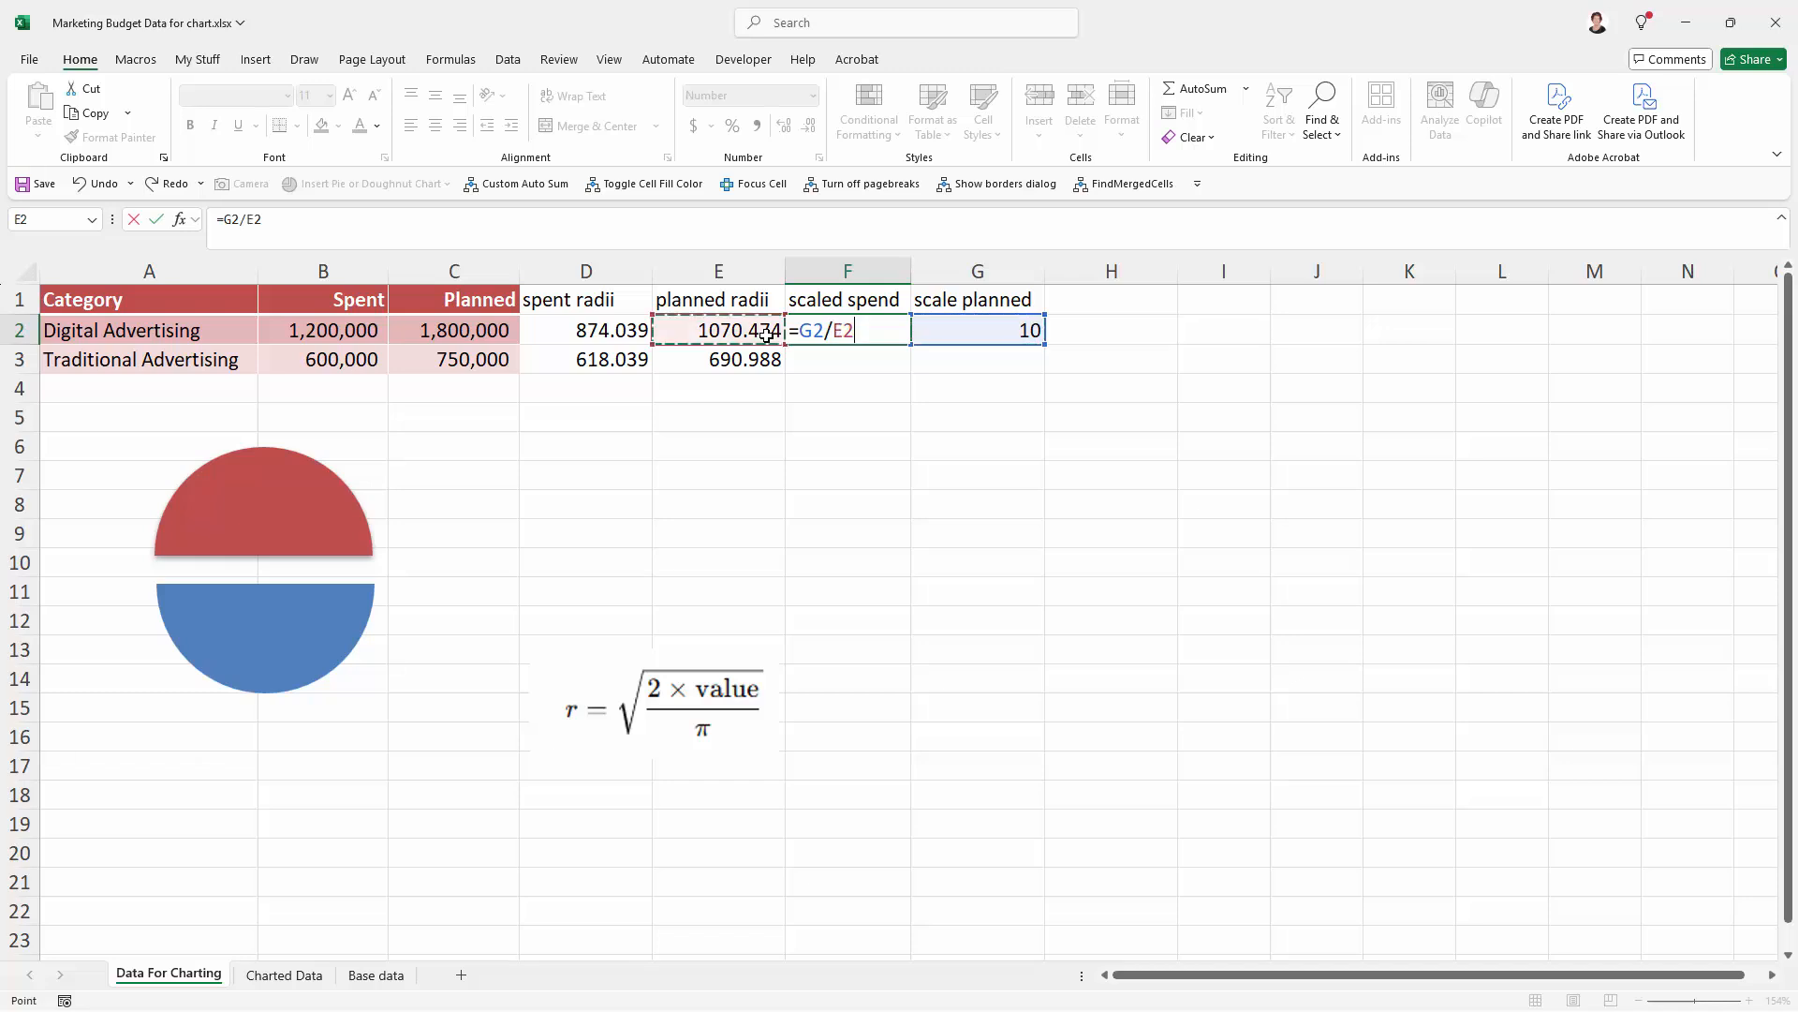
pyautogui.write('*')
pyautogui.click(587, 328)
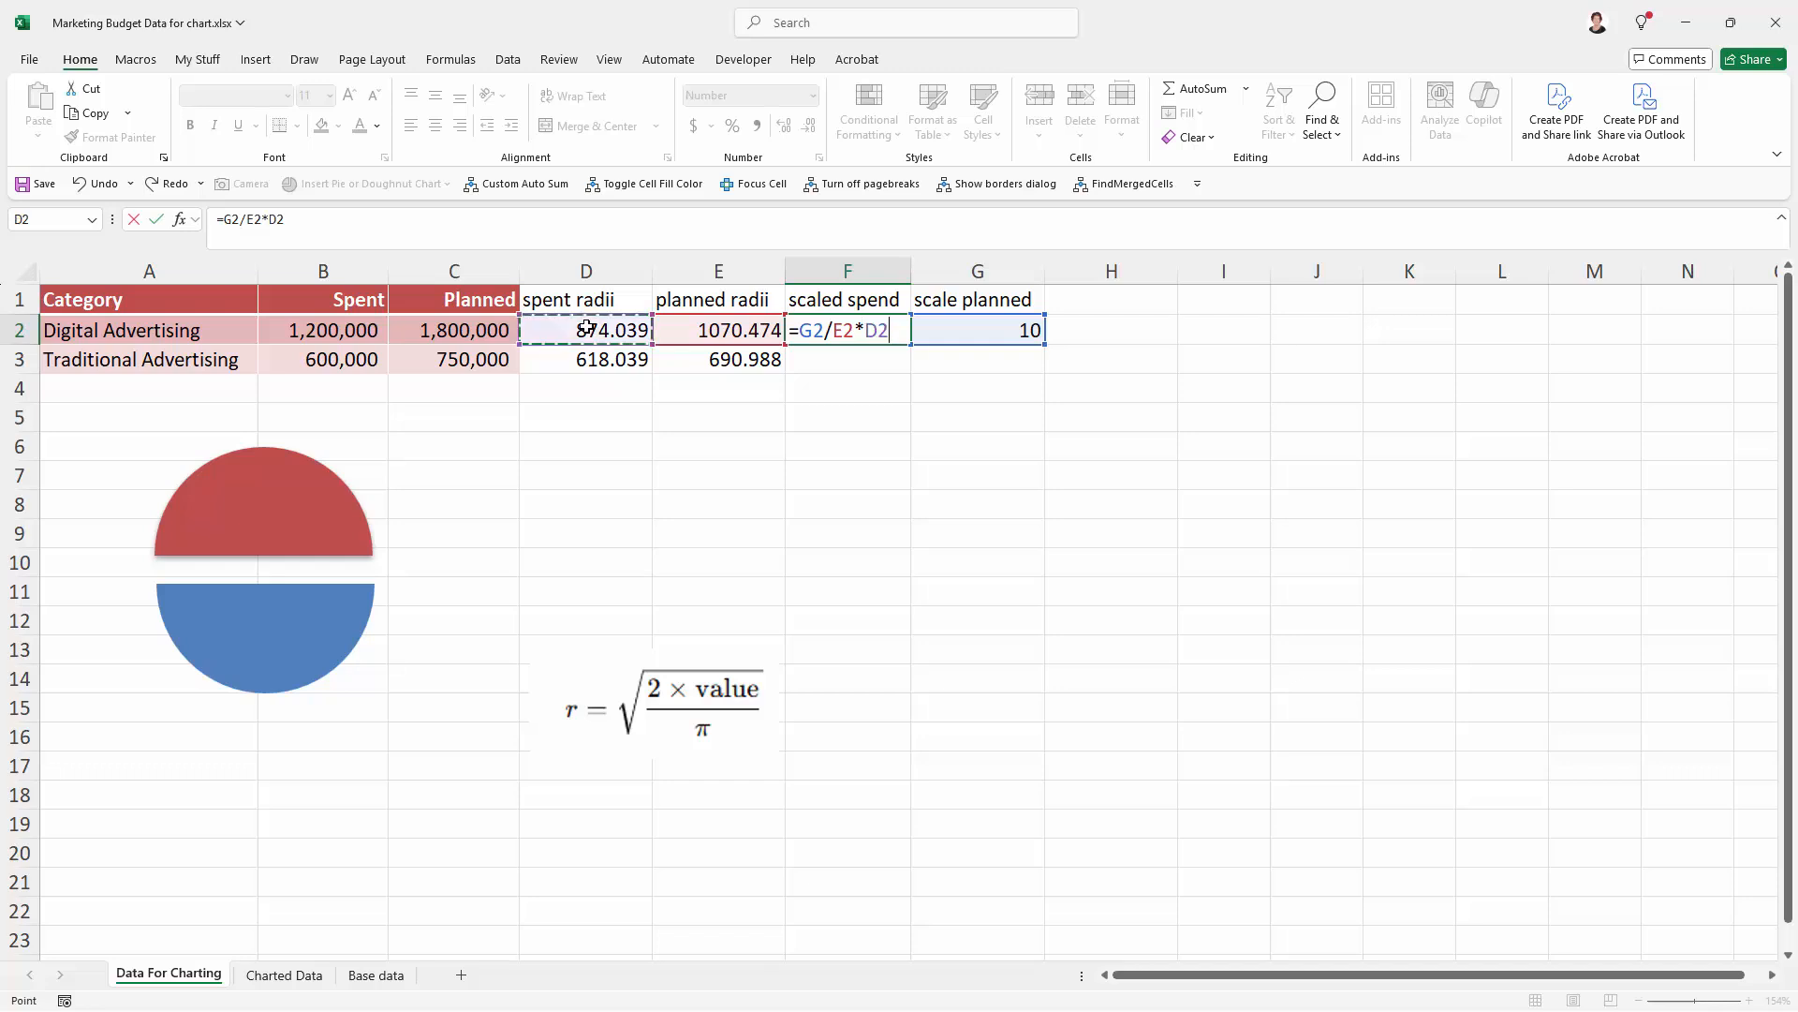
pyautogui.press('Return')
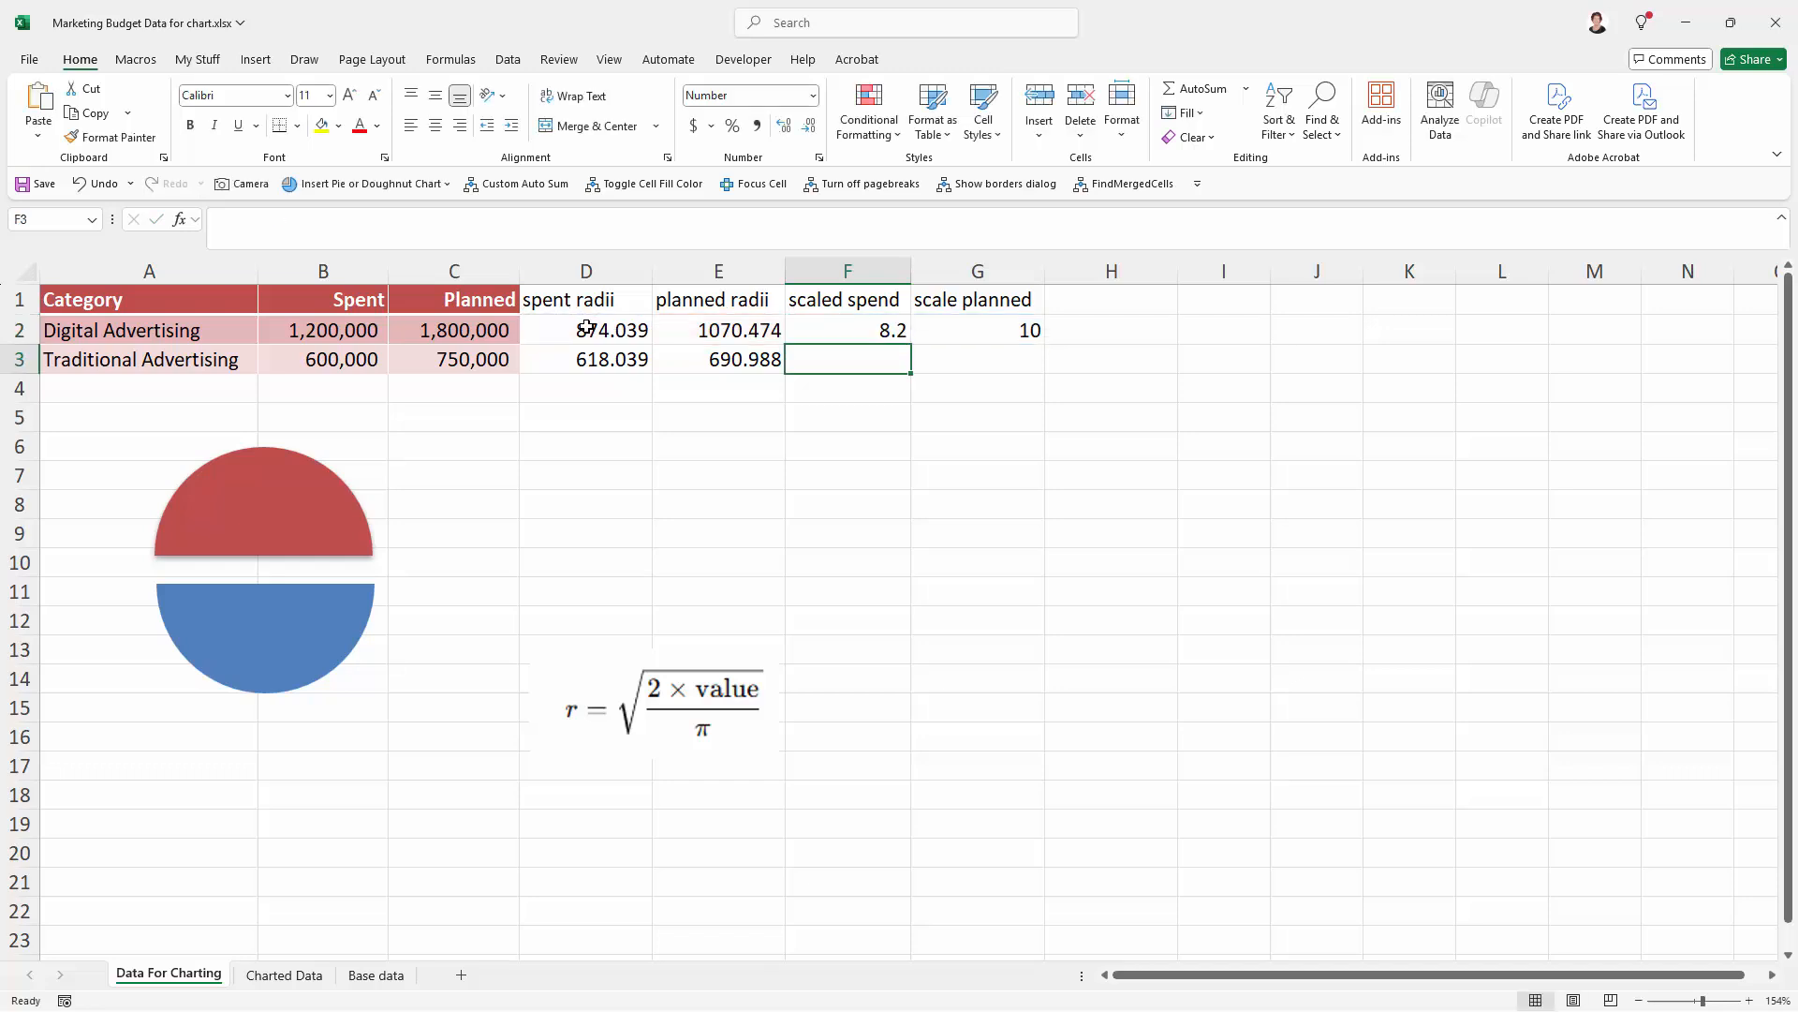
pyautogui.click(810, 332)
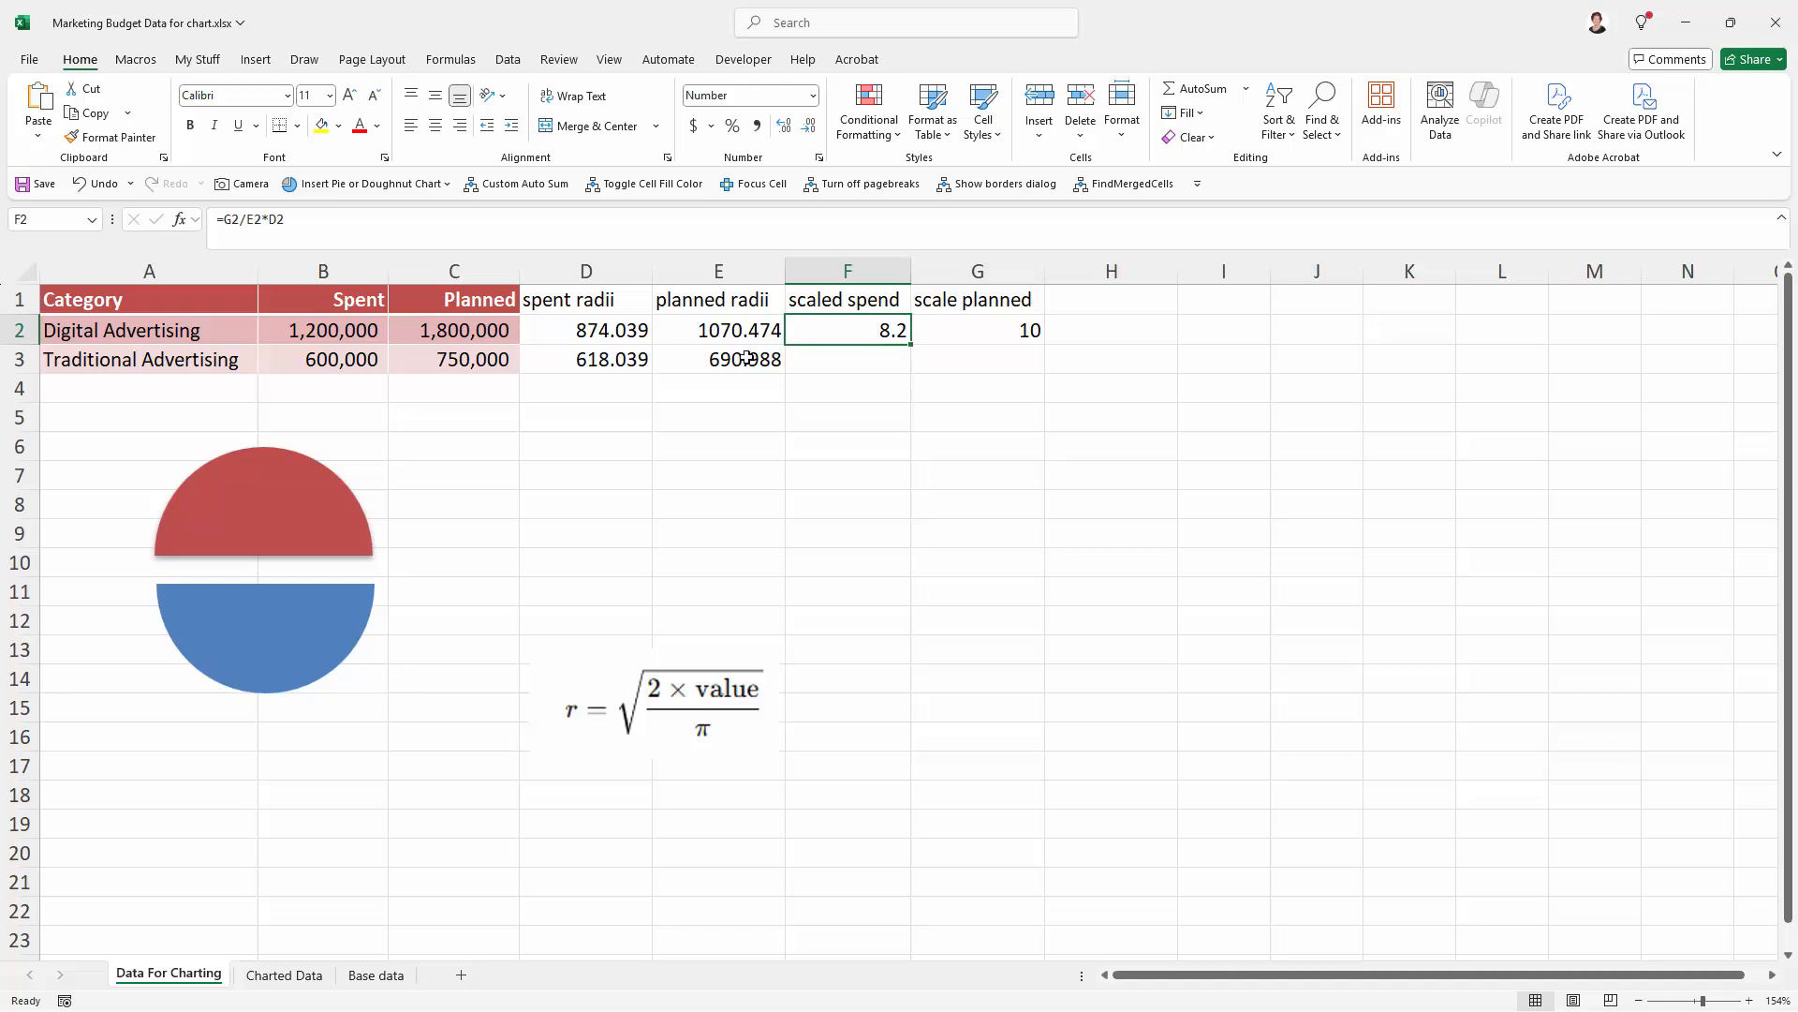
# - Calculate the scaled planned radius for Traditional Advertising in G3 with =G2/E2*E3
pyautogui.click(979, 321)
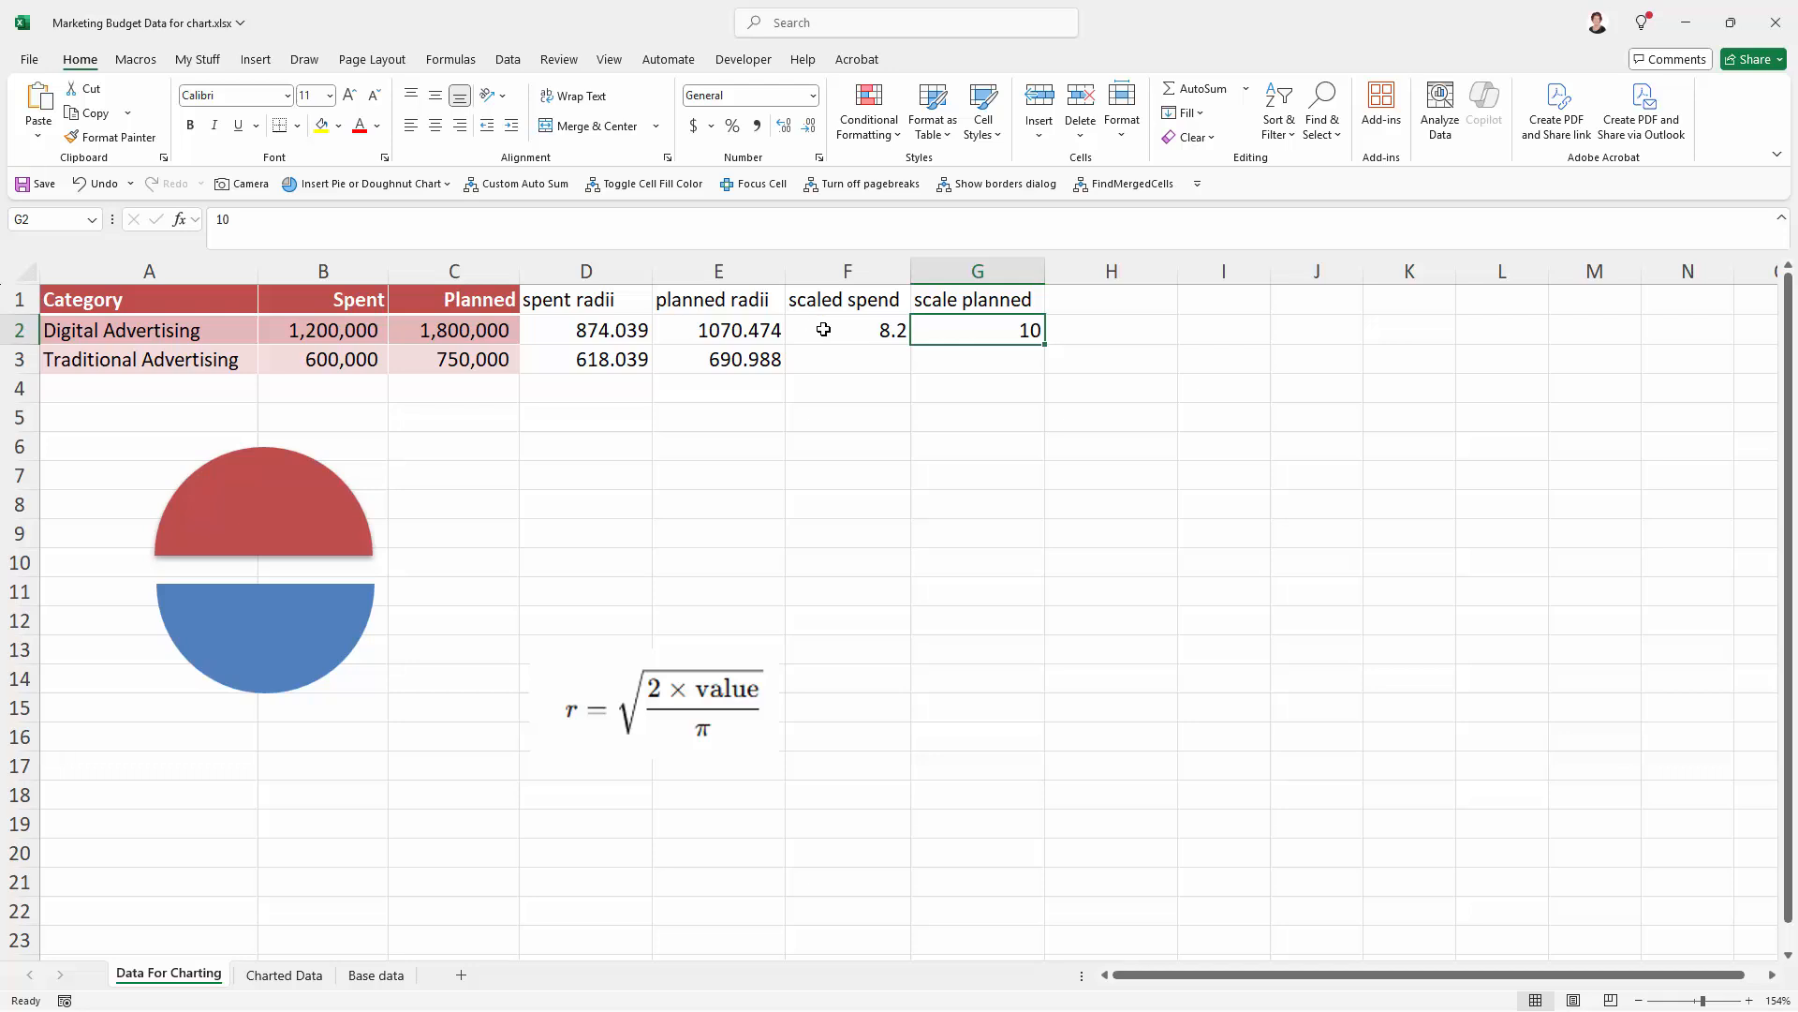
pyautogui.click(1022, 358)
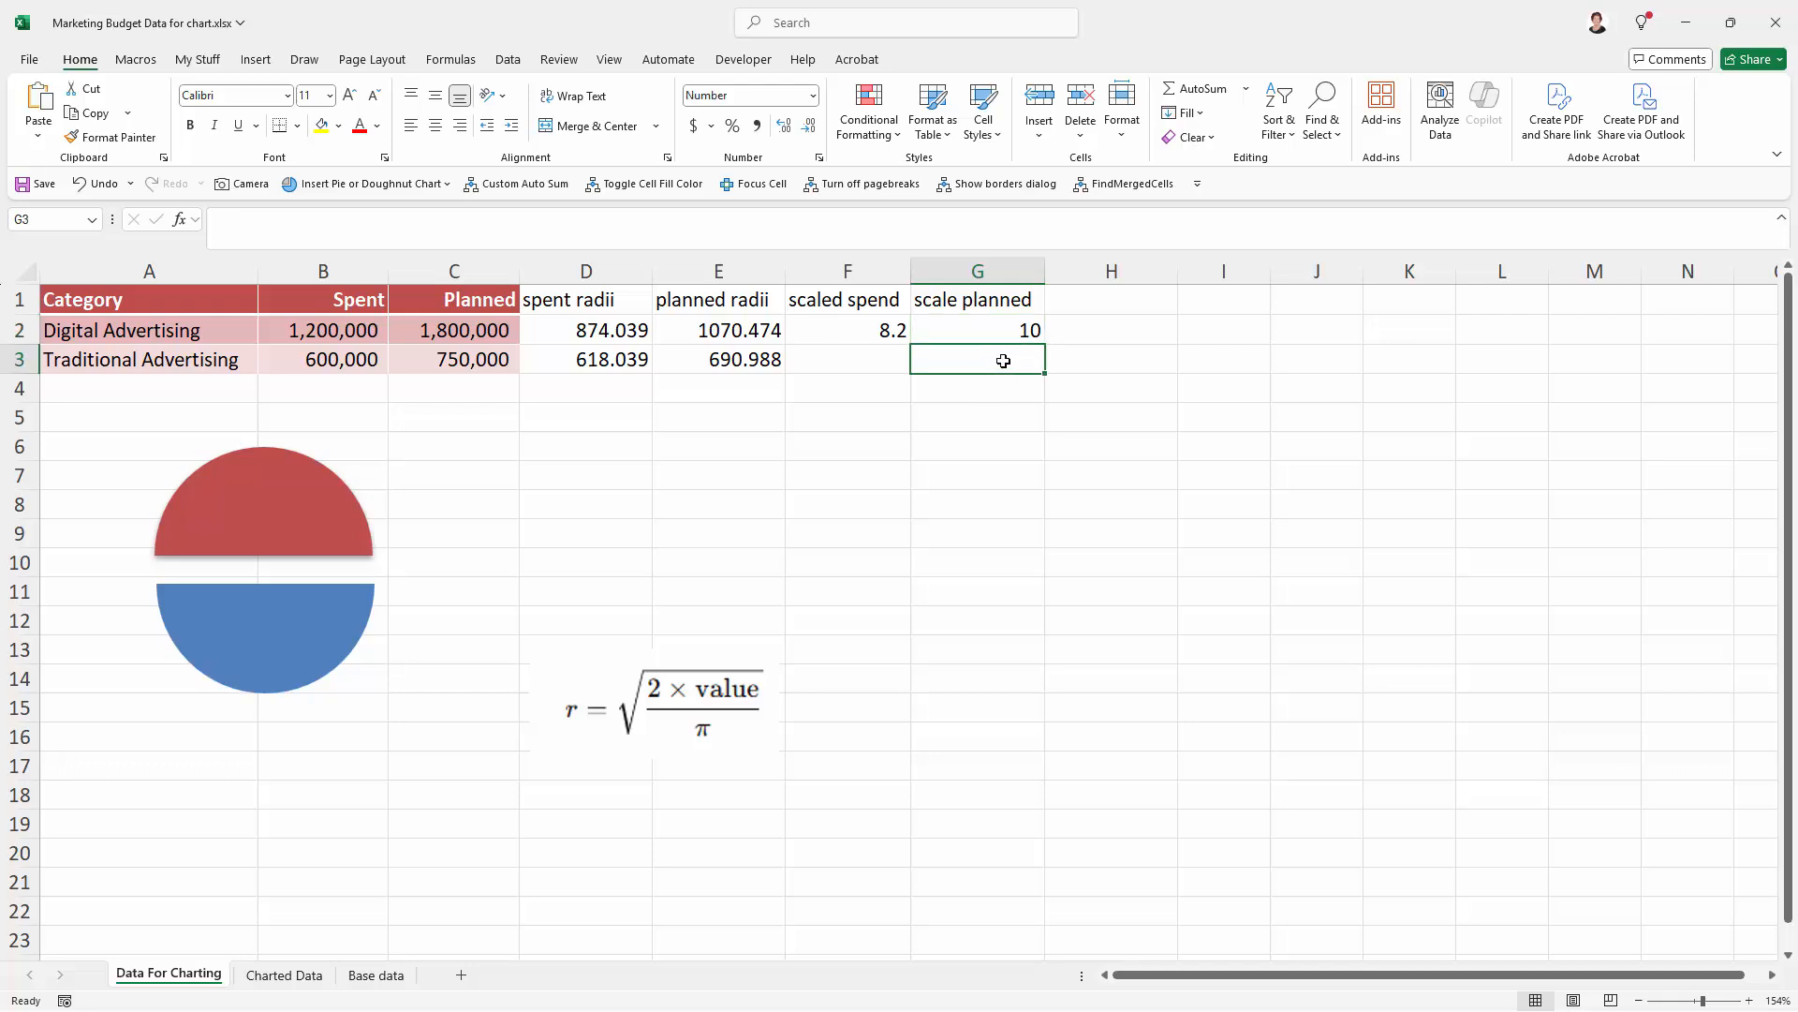
pyautogui.write('=')
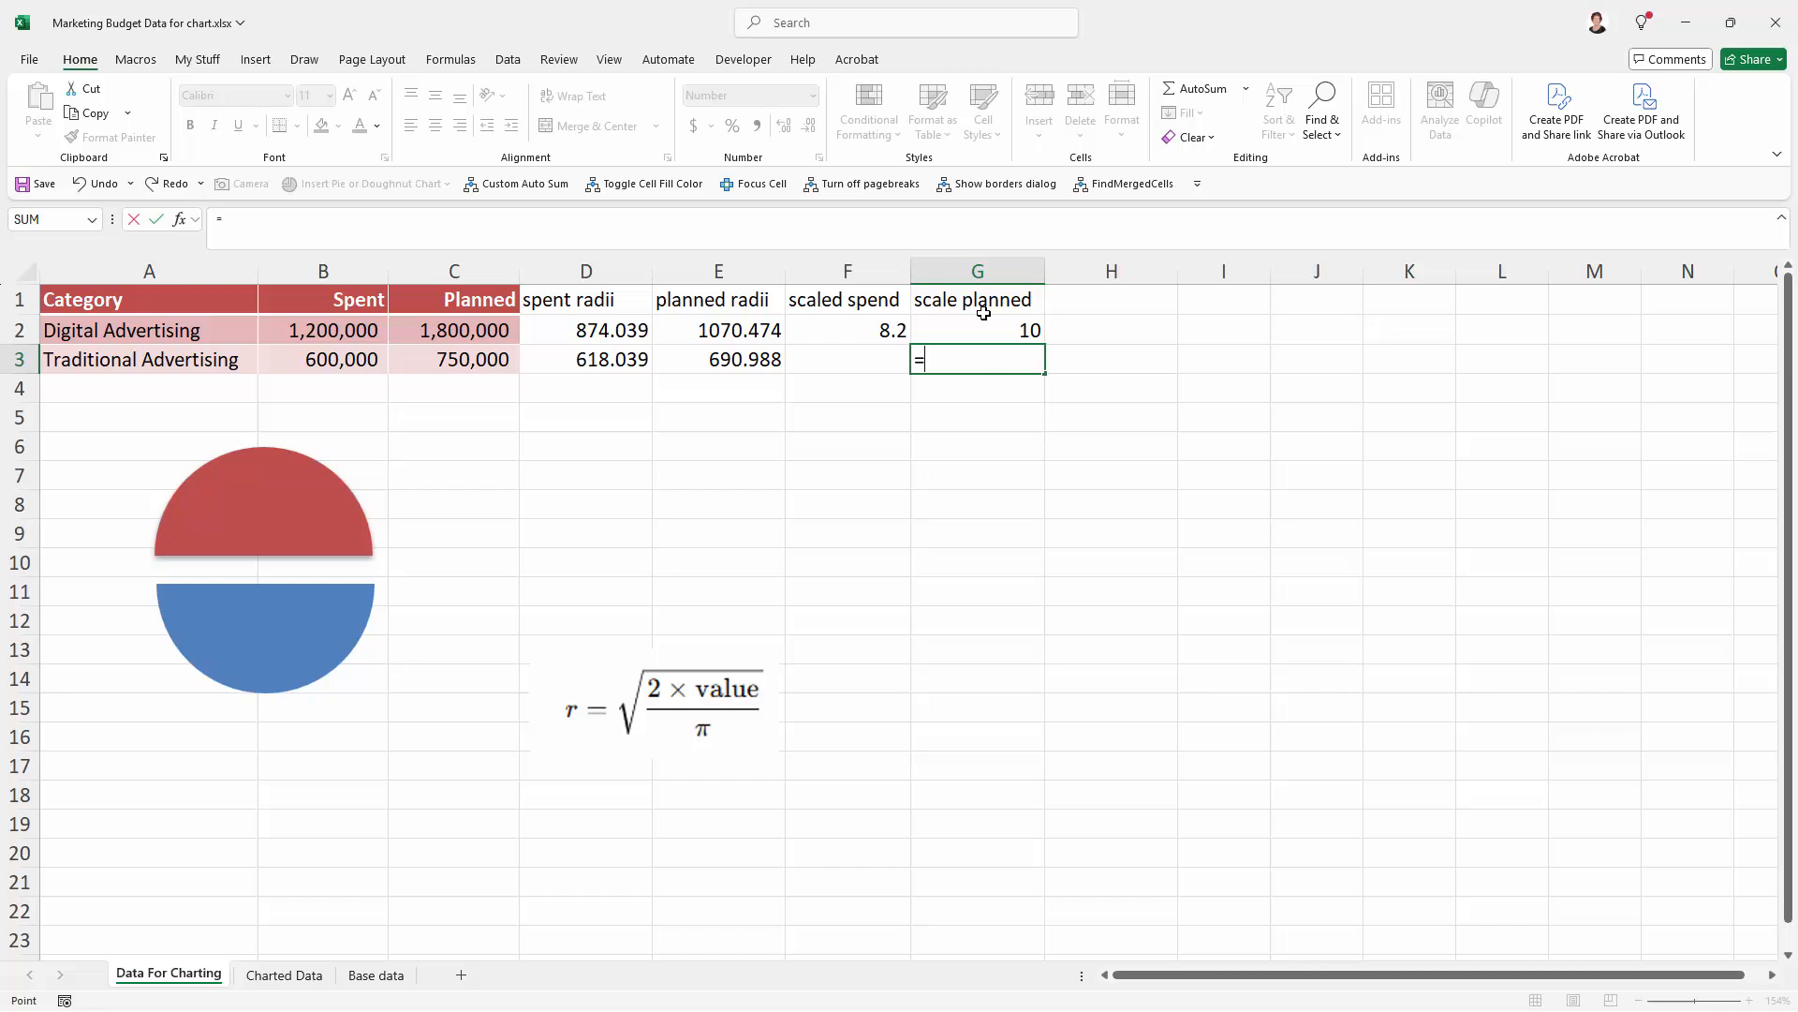
pyautogui.click(982, 325)
pyautogui.write('/')
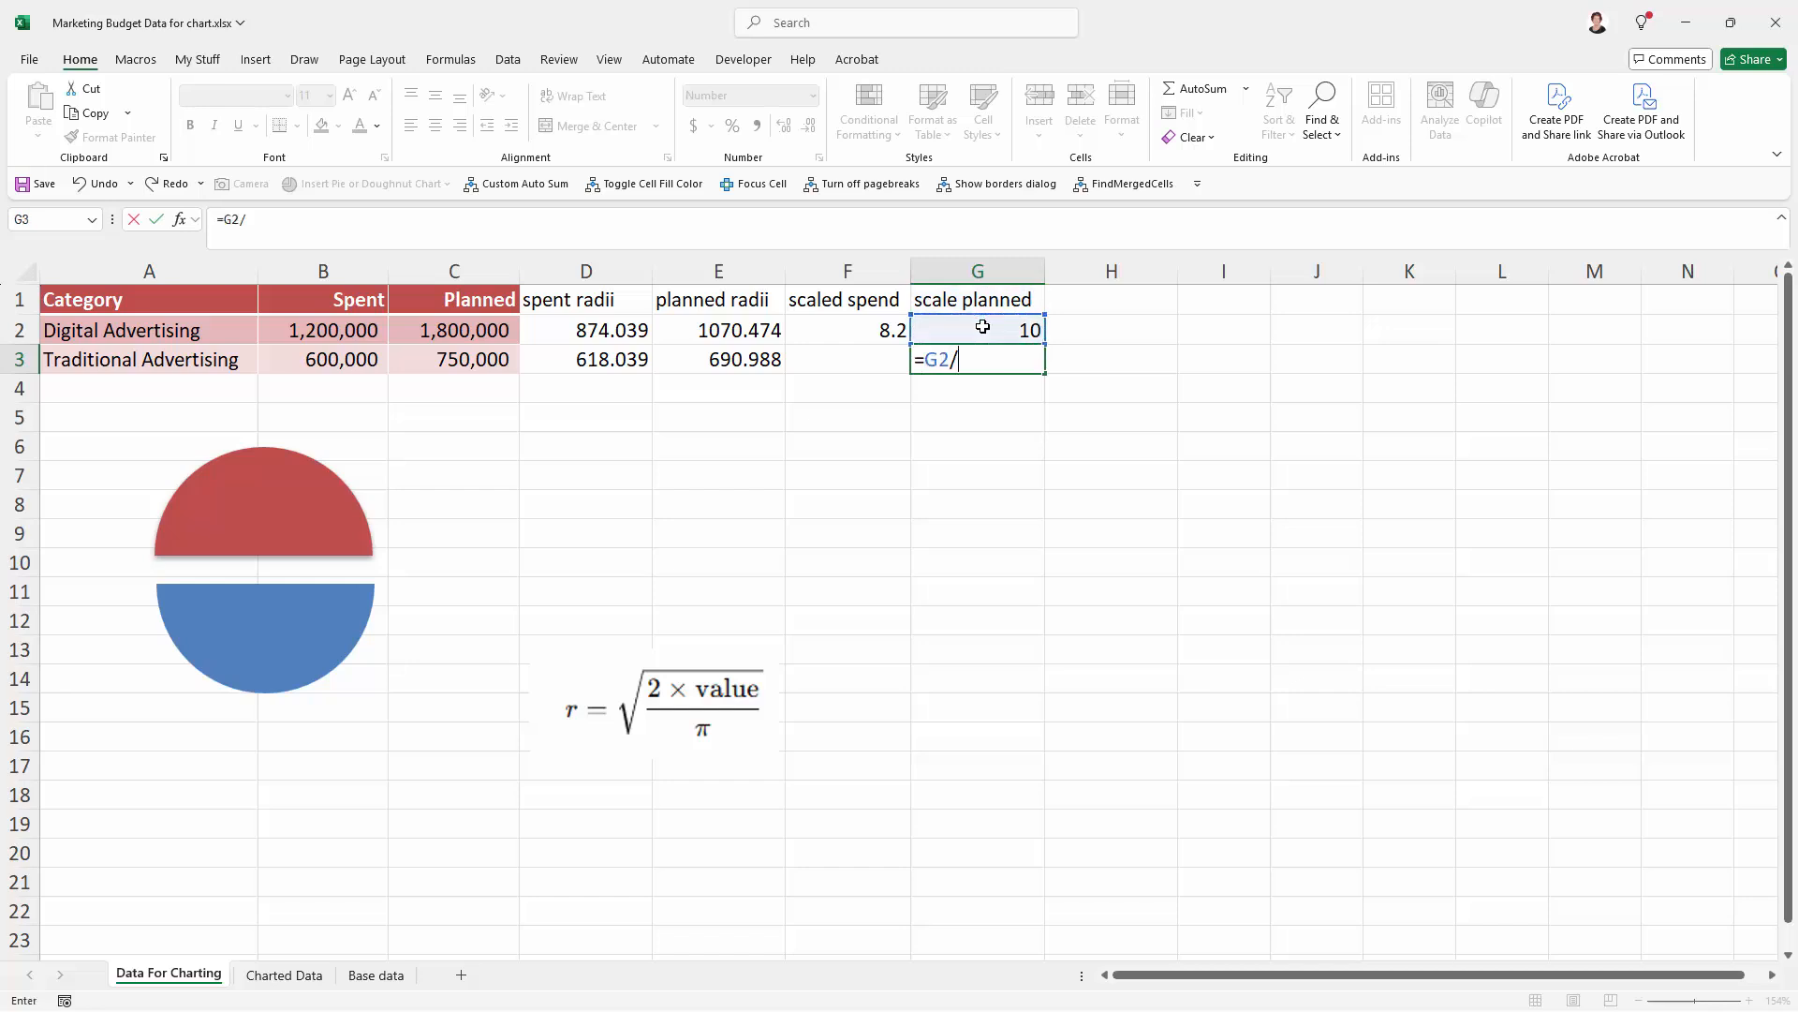
pyautogui.click(721, 329)
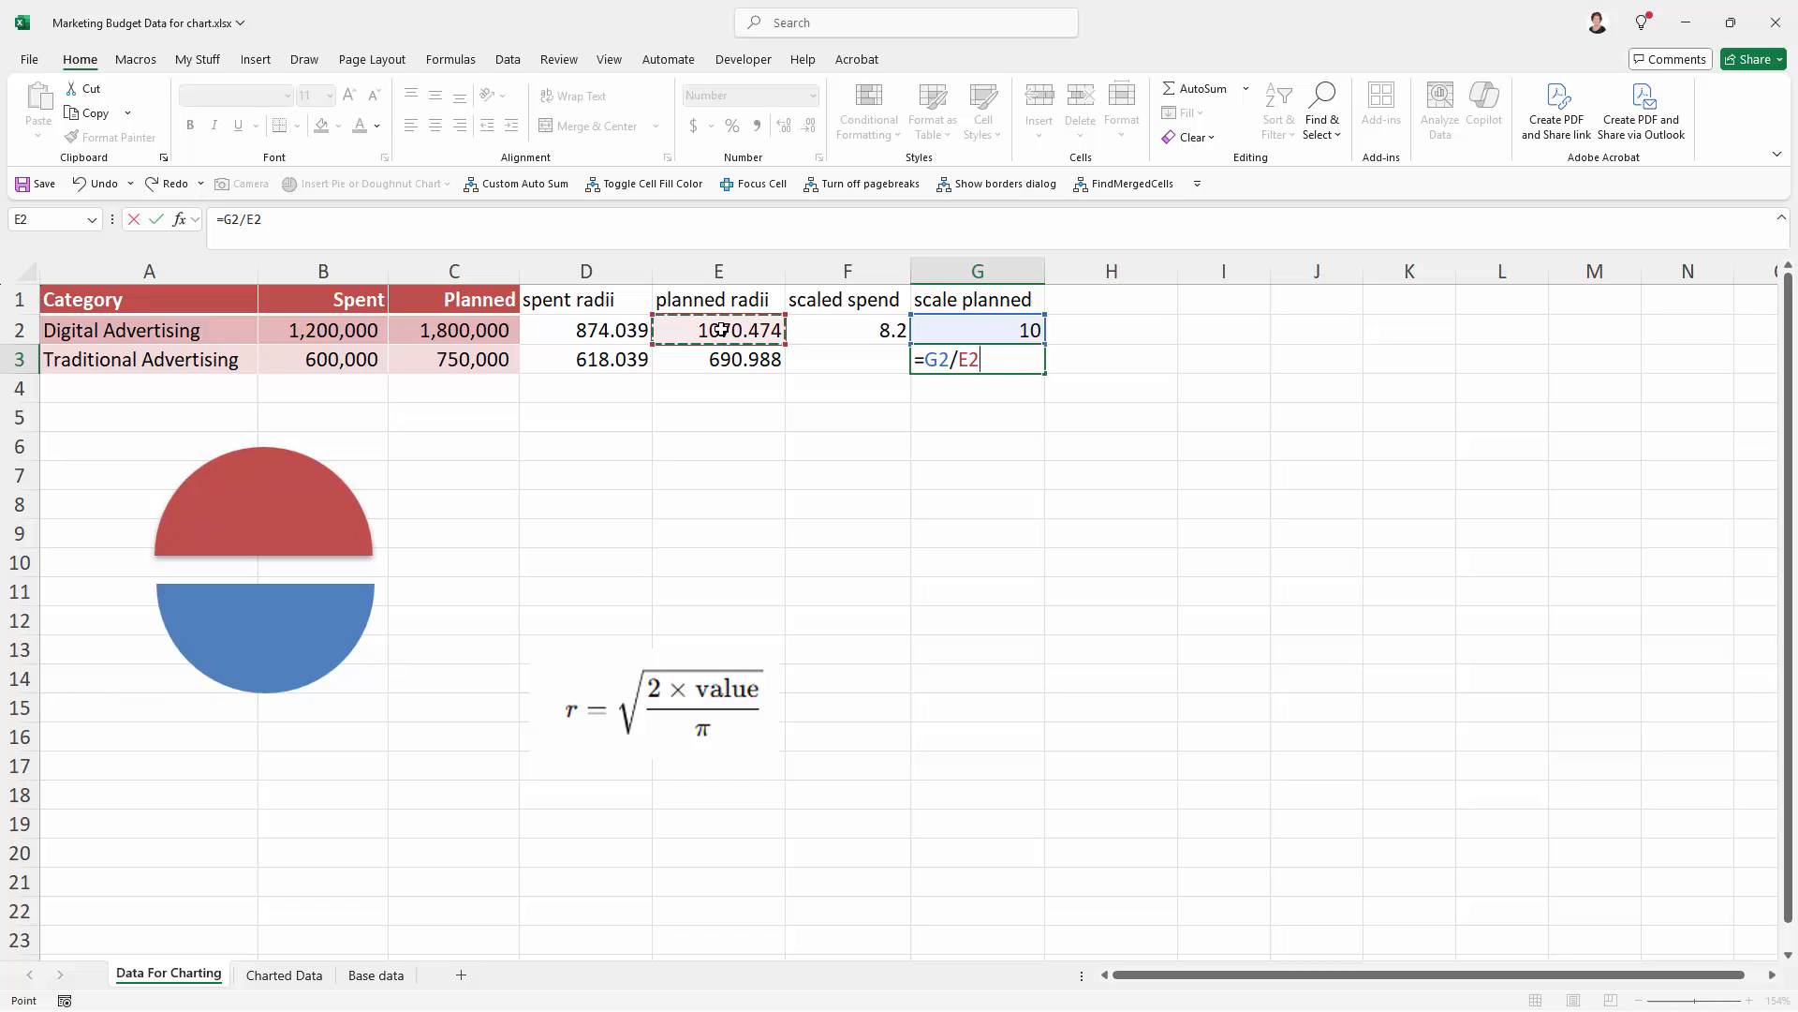
pyautogui.write('*')
pyautogui.click(734, 361)
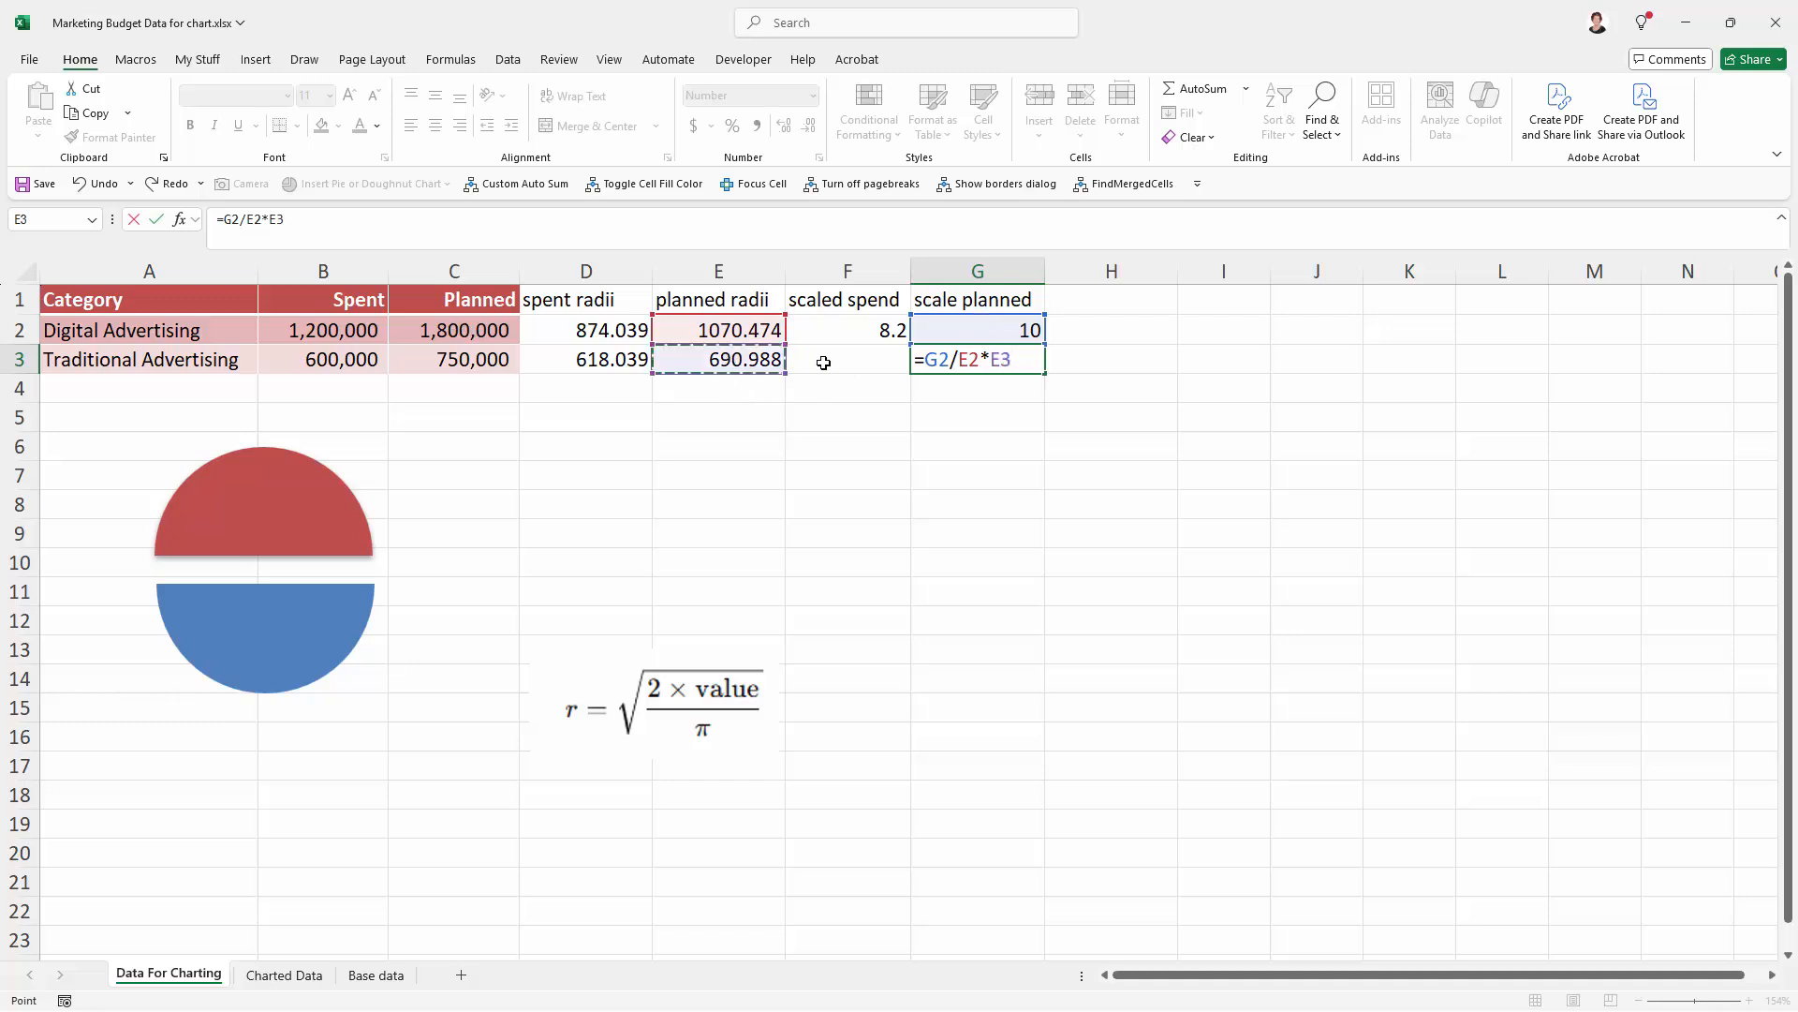
pyautogui.press('Return')
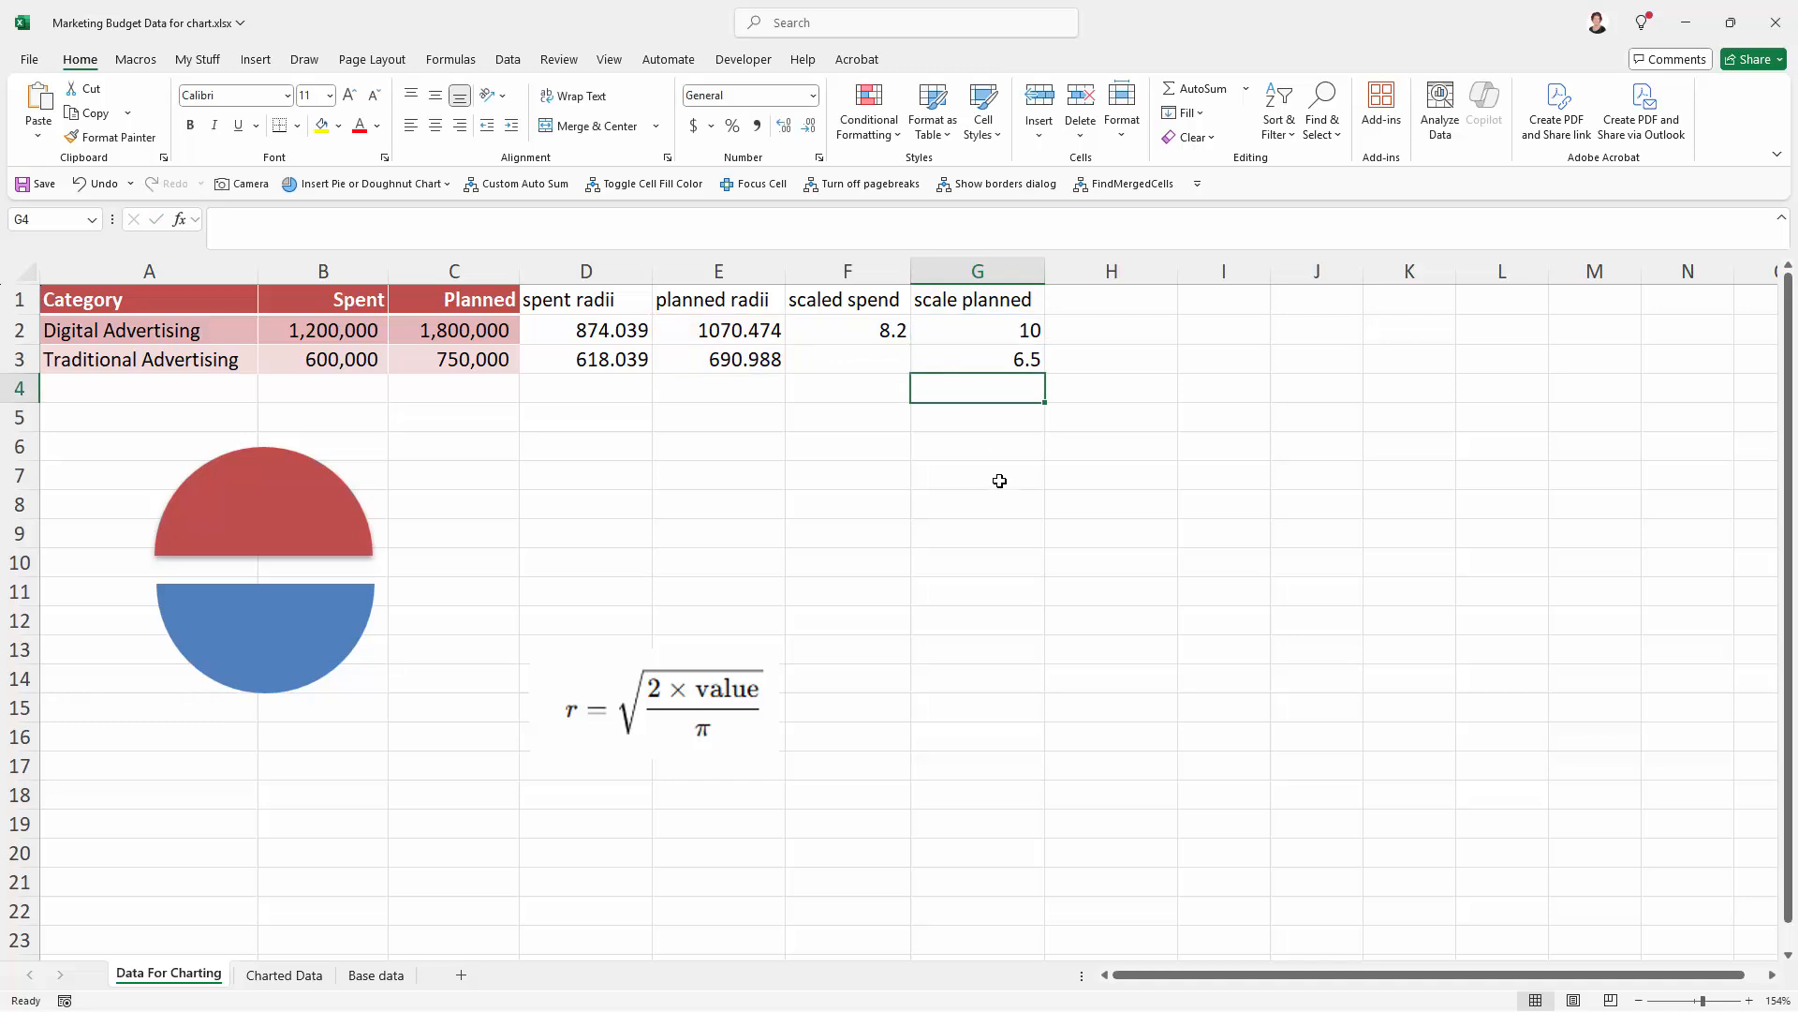
# - Calculate the scaled spend radius for Traditional Advertising in F3 with =G2/E2*D3
pyautogui.click(866, 361)
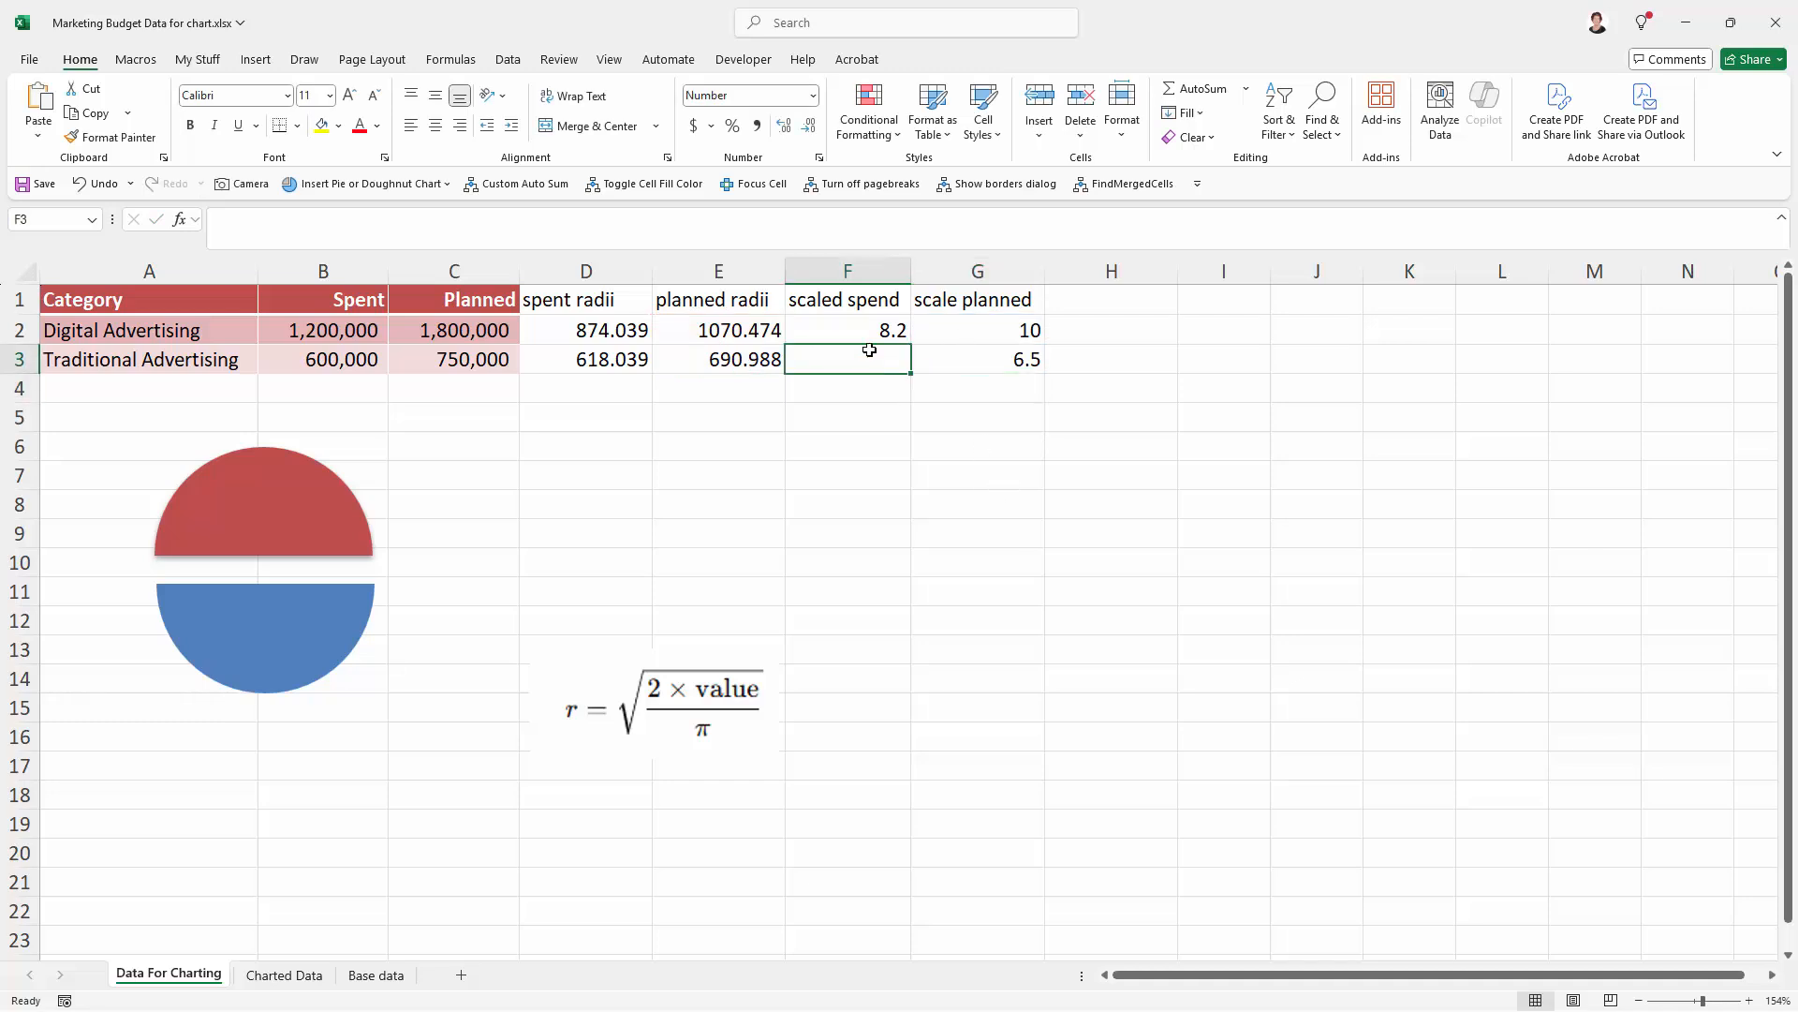
pyautogui.write('=')
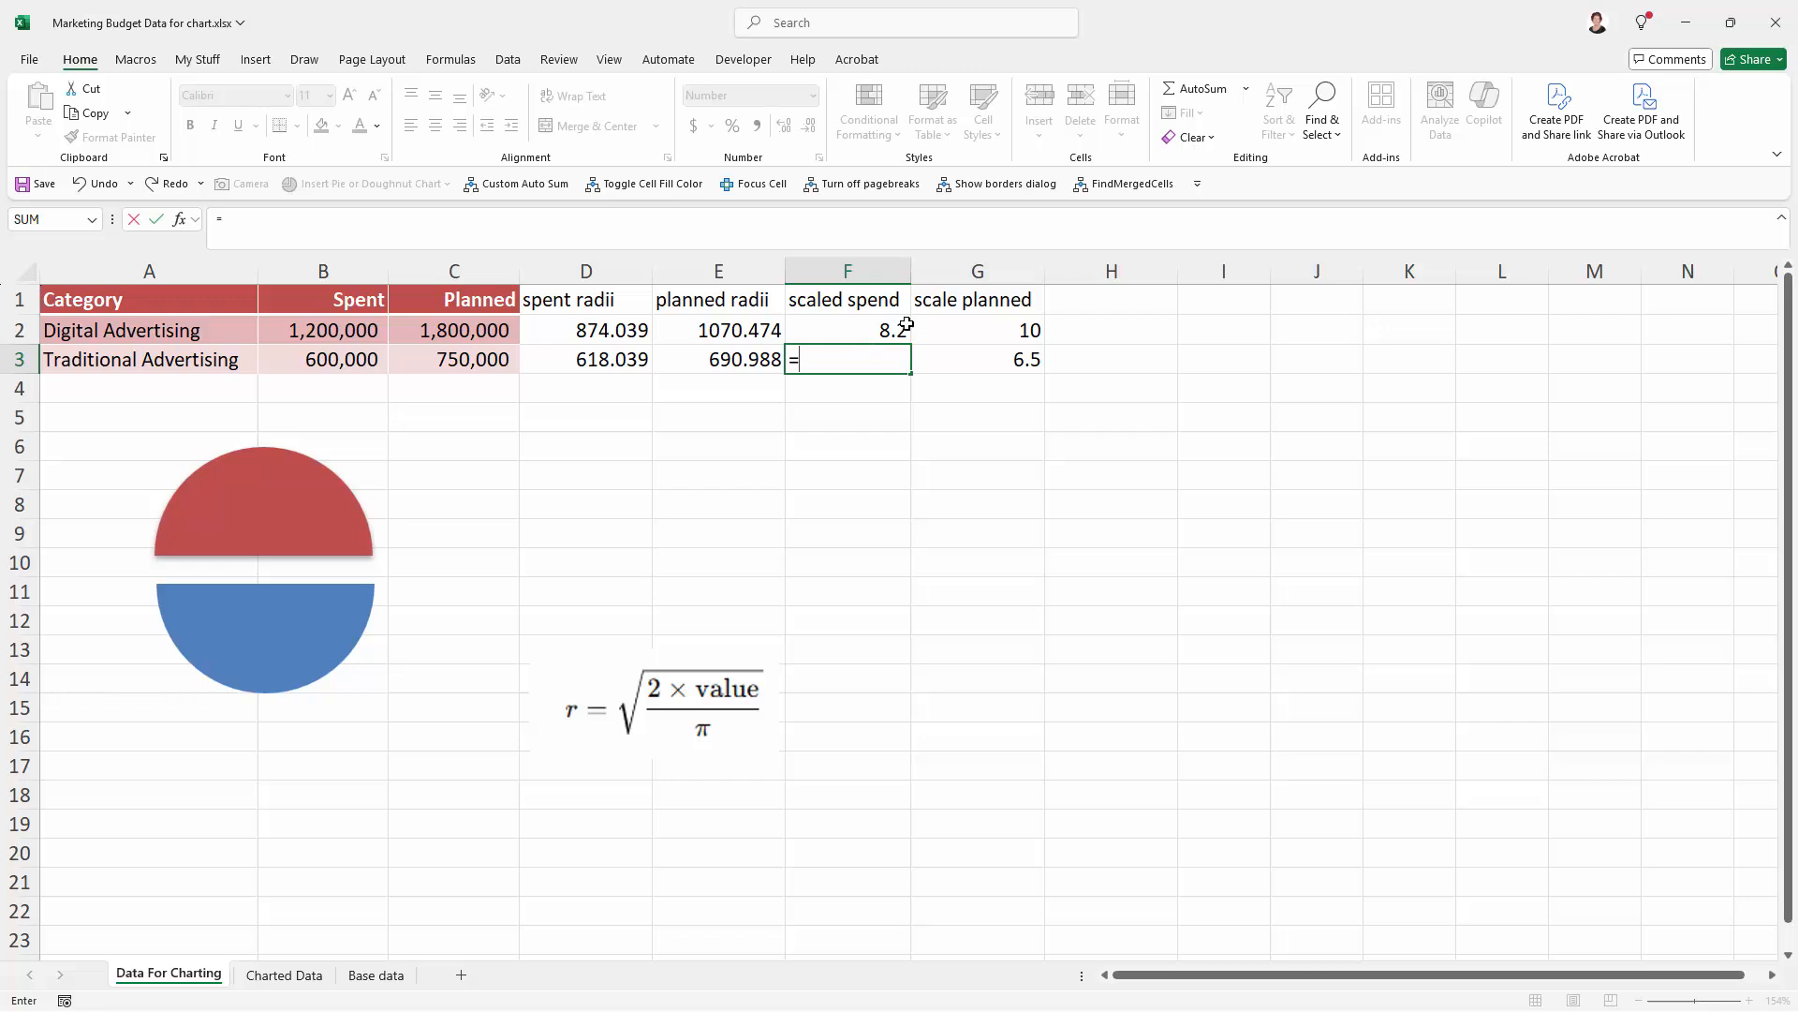
pyautogui.click(960, 337)
pyautogui.write('/')
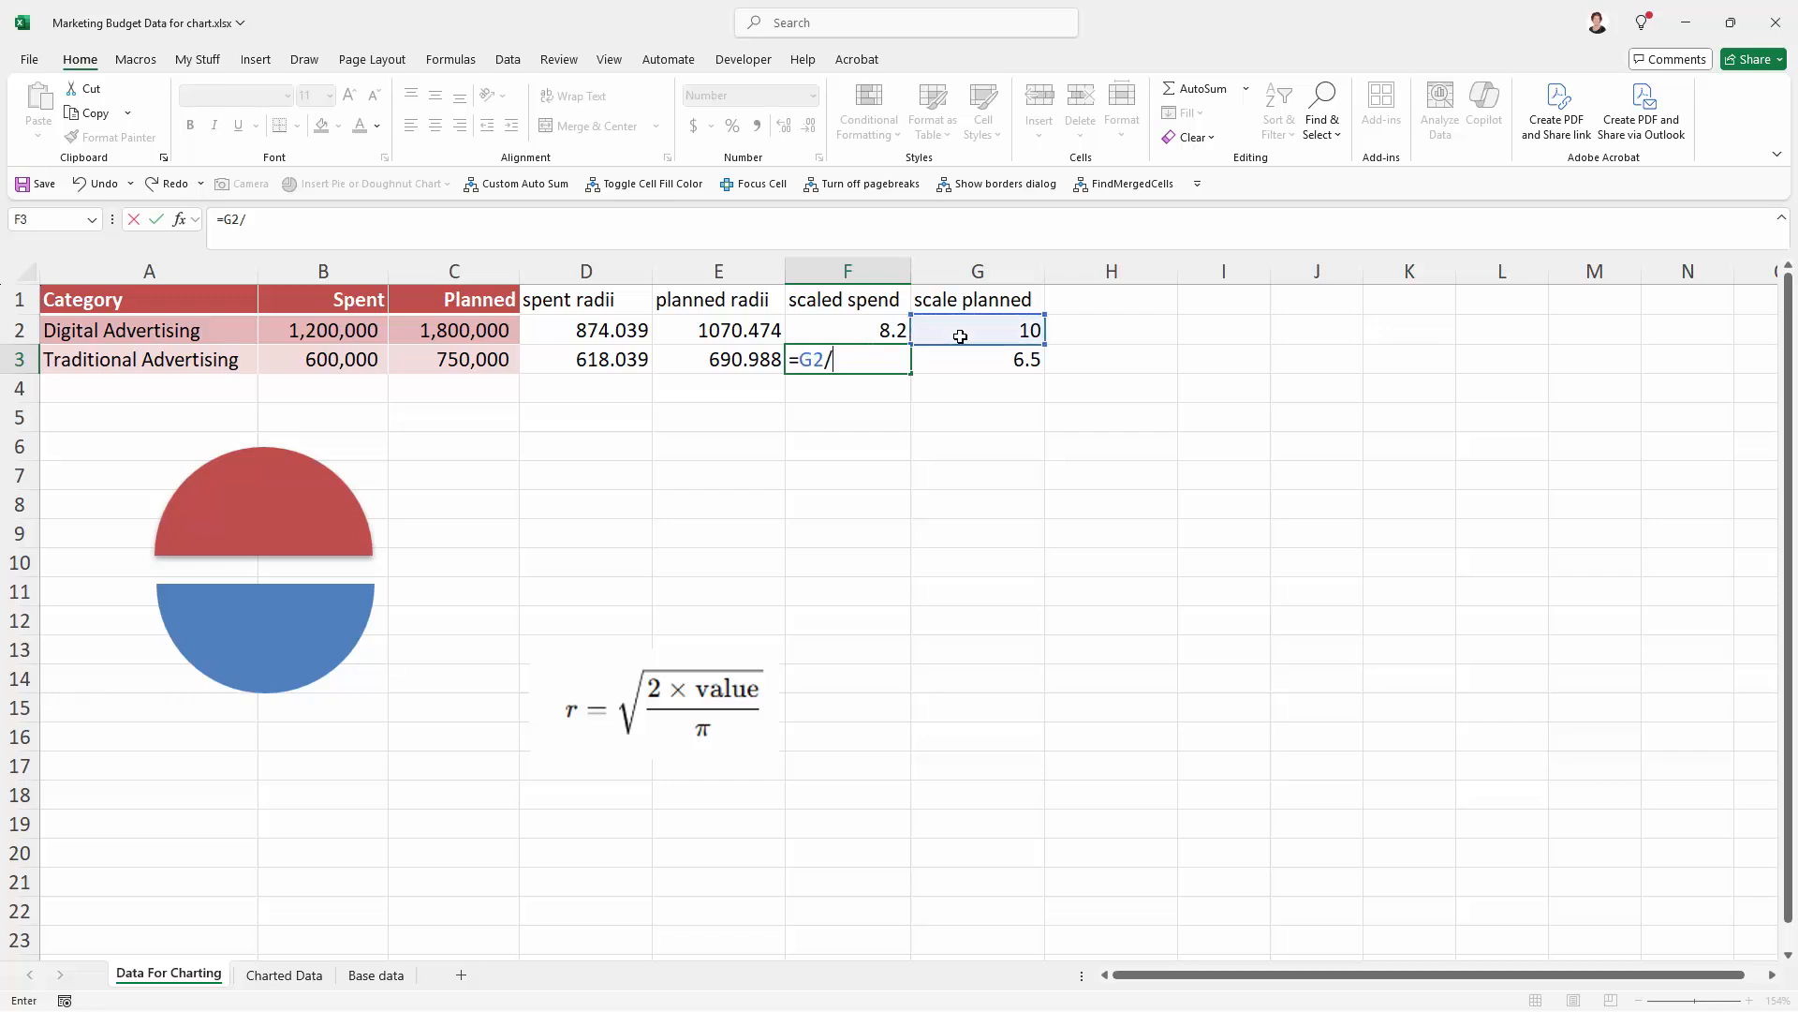
pyautogui.click(751, 328)
pyautogui.write('*')
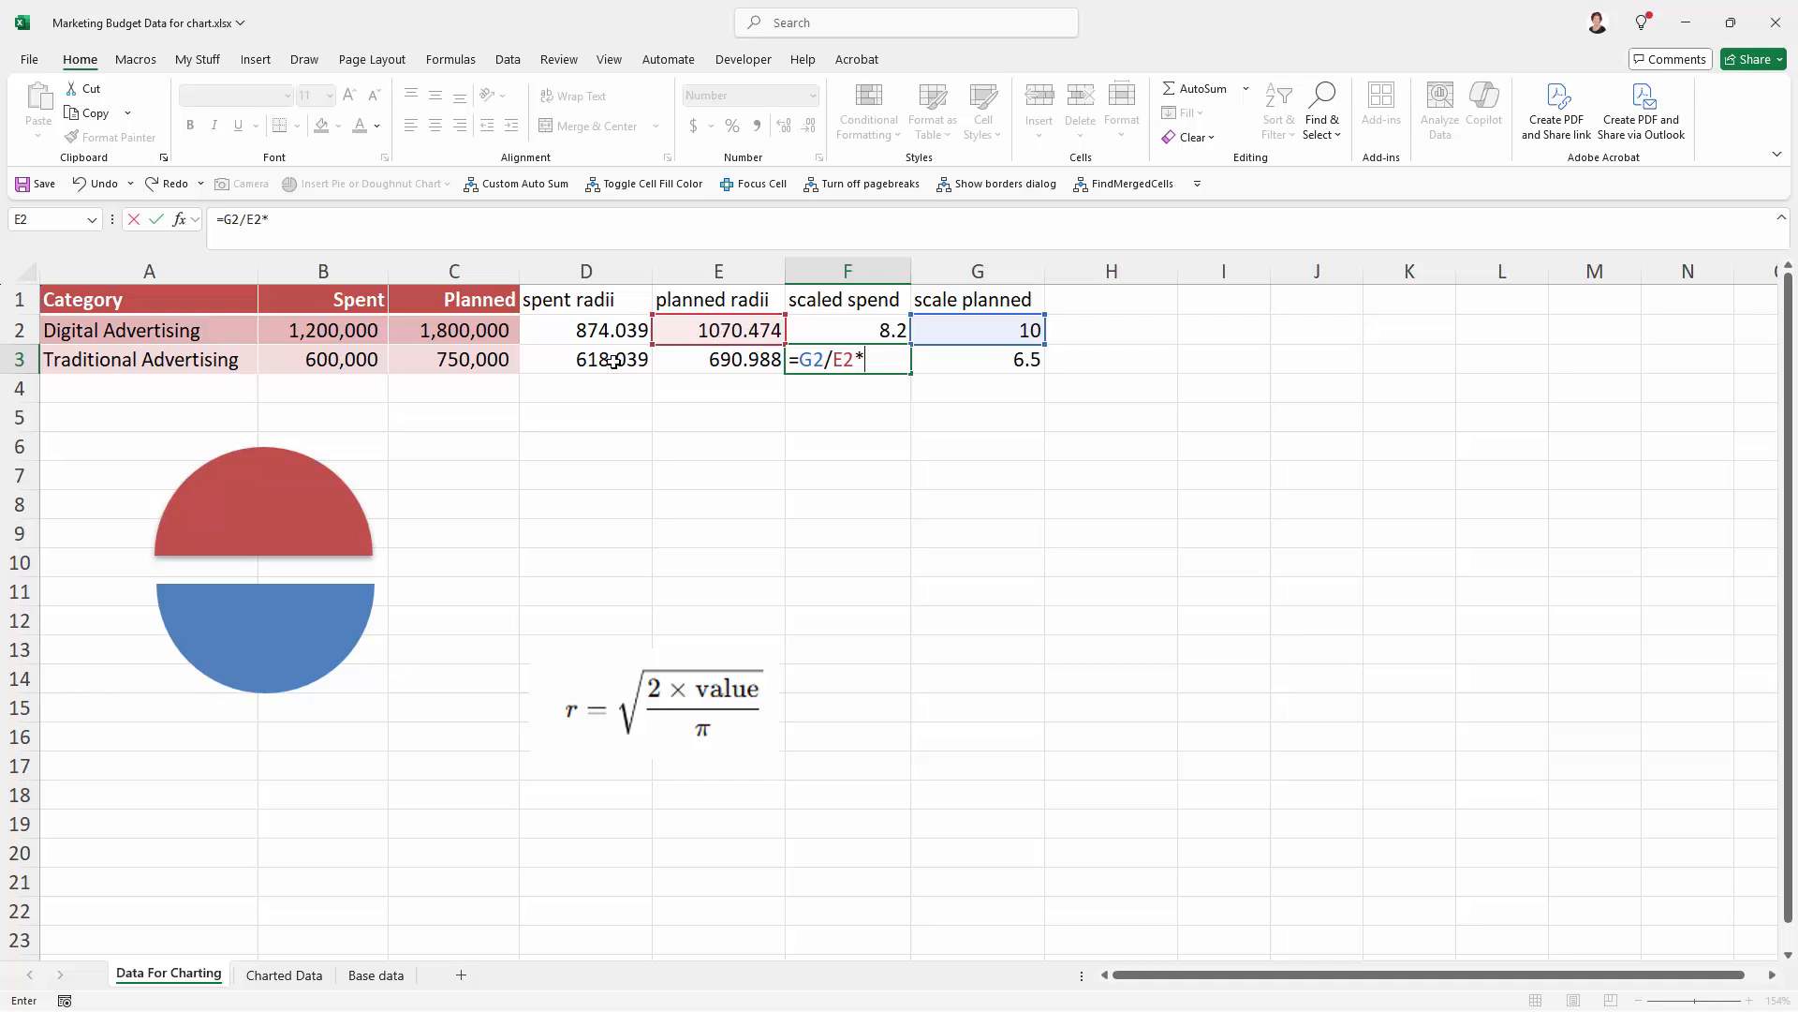
pyautogui.click(573, 364)
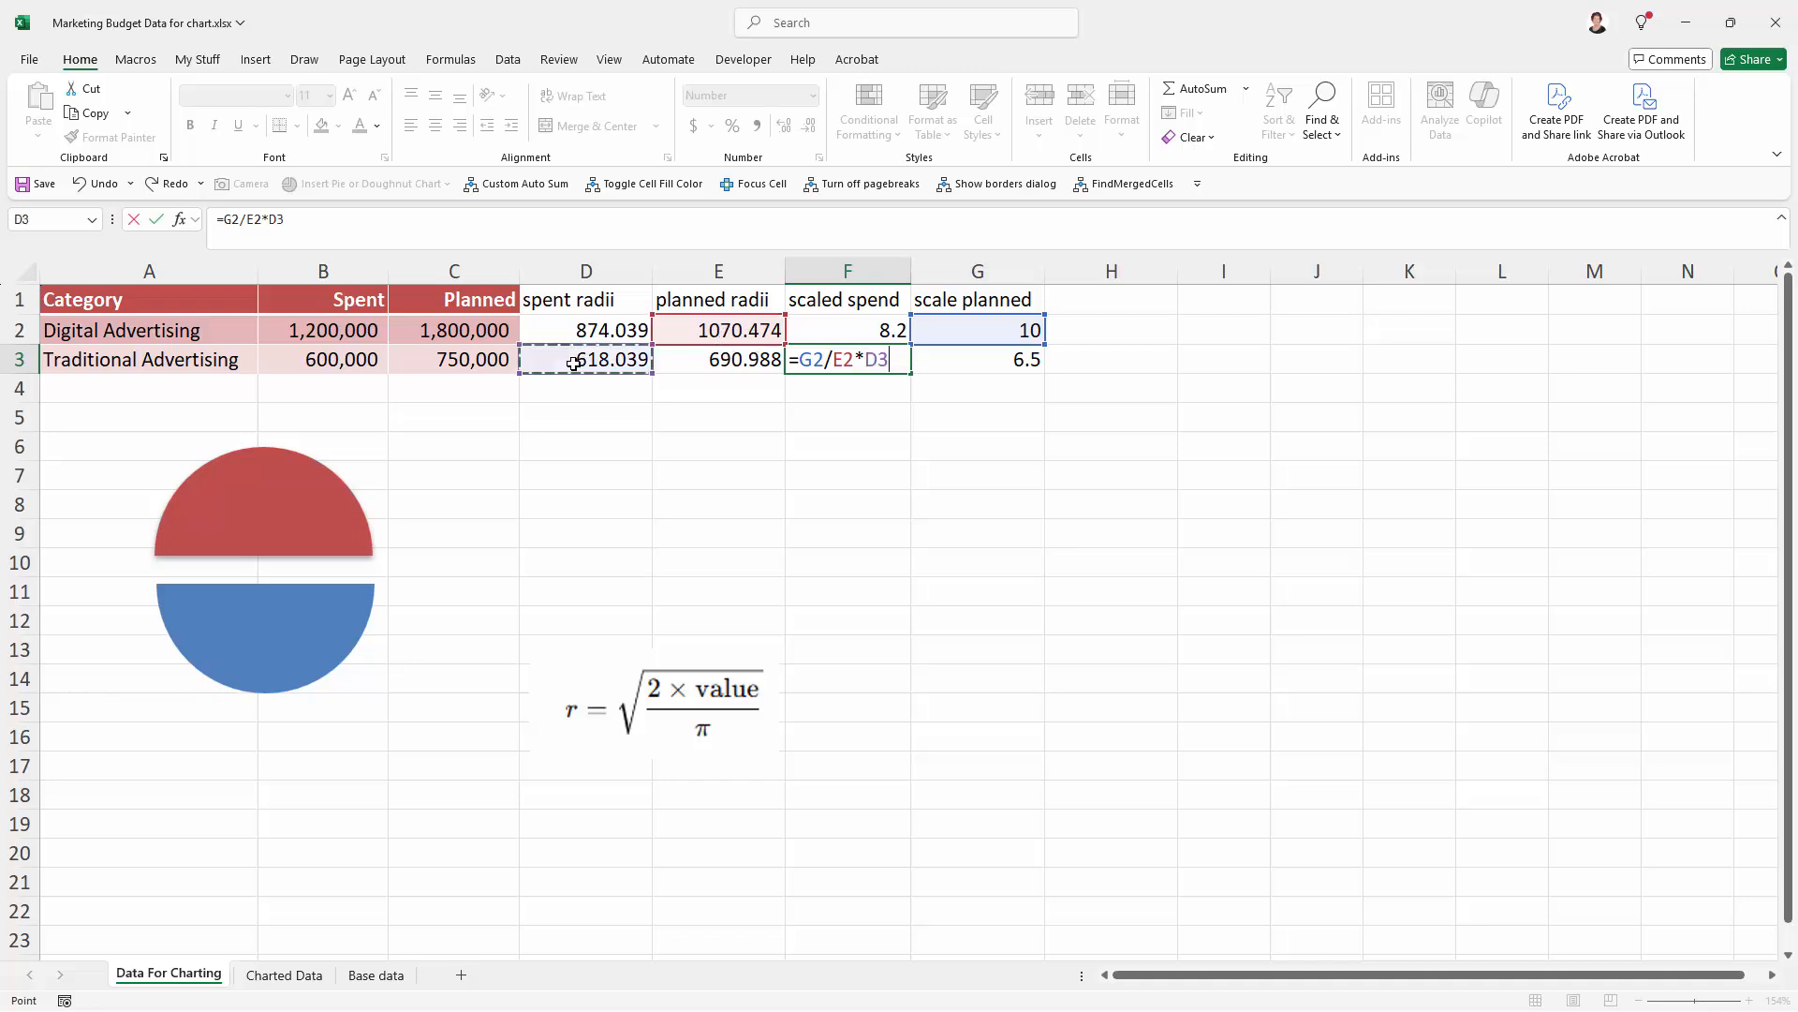
pyautogui.press('Return')
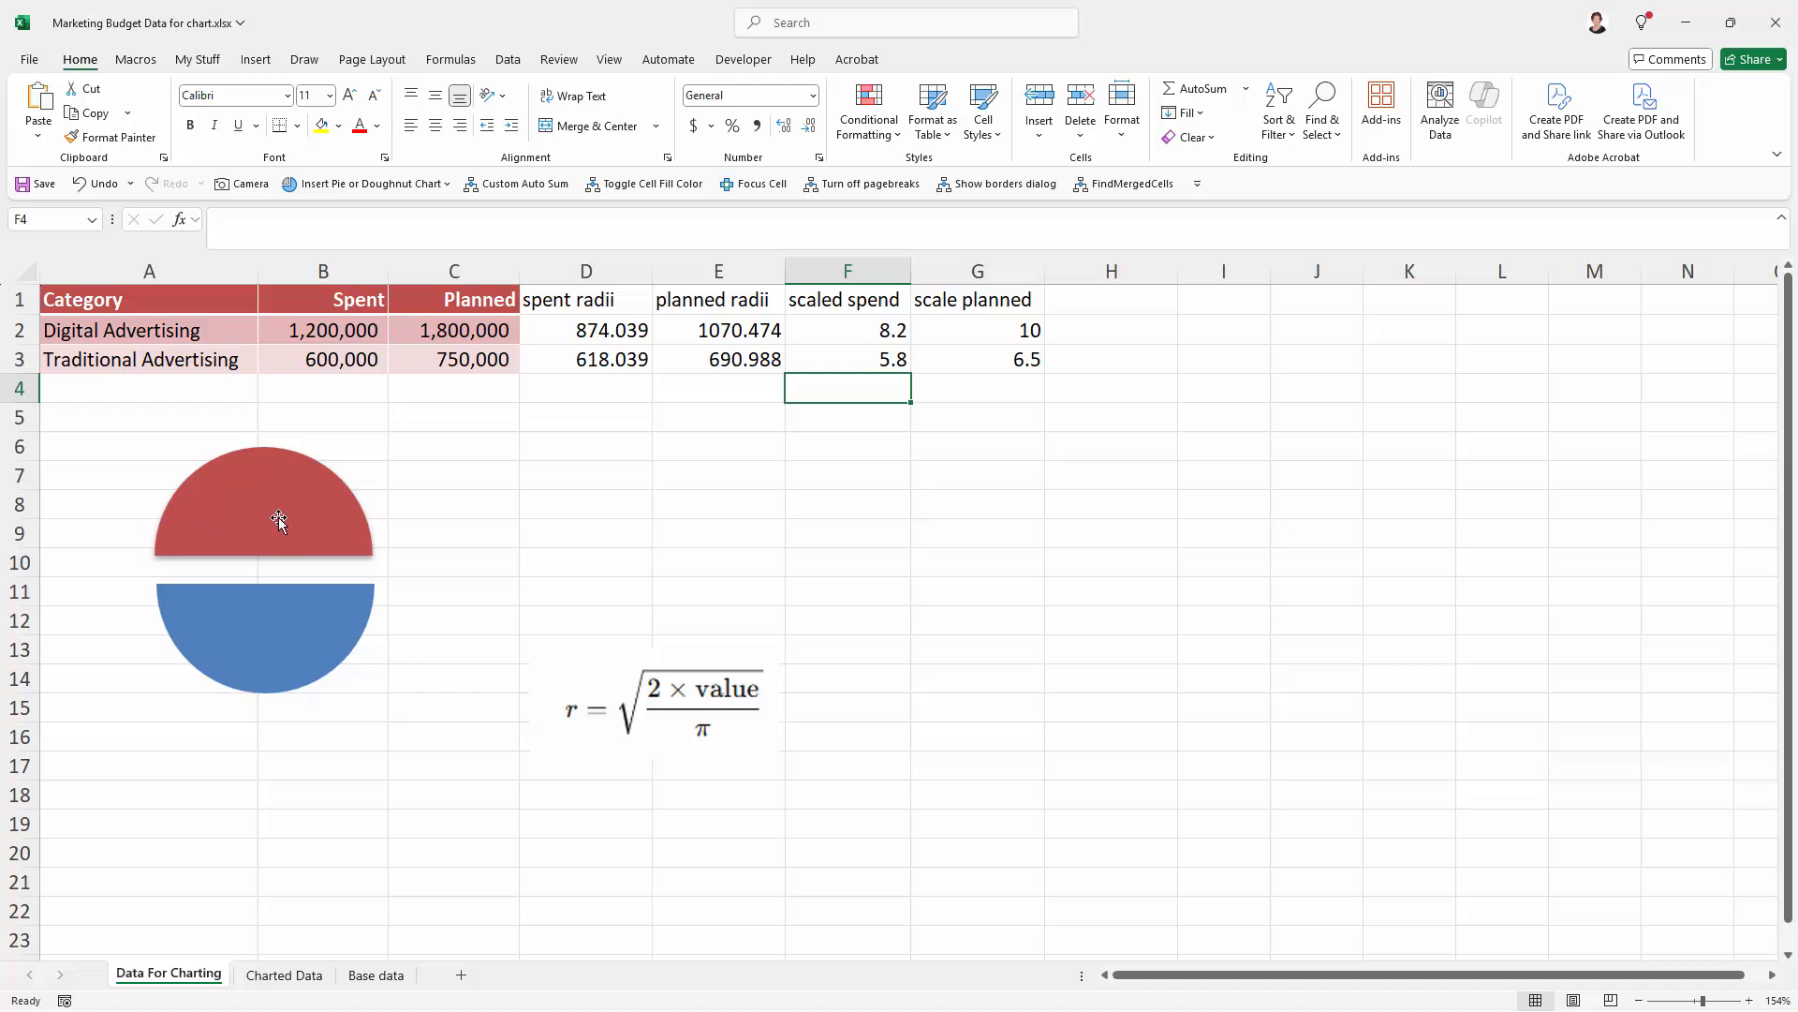
# - Review the scaled planned values in G2:G3 and delete the radius formula picture from the sheet
pyautogui.click(995, 326)
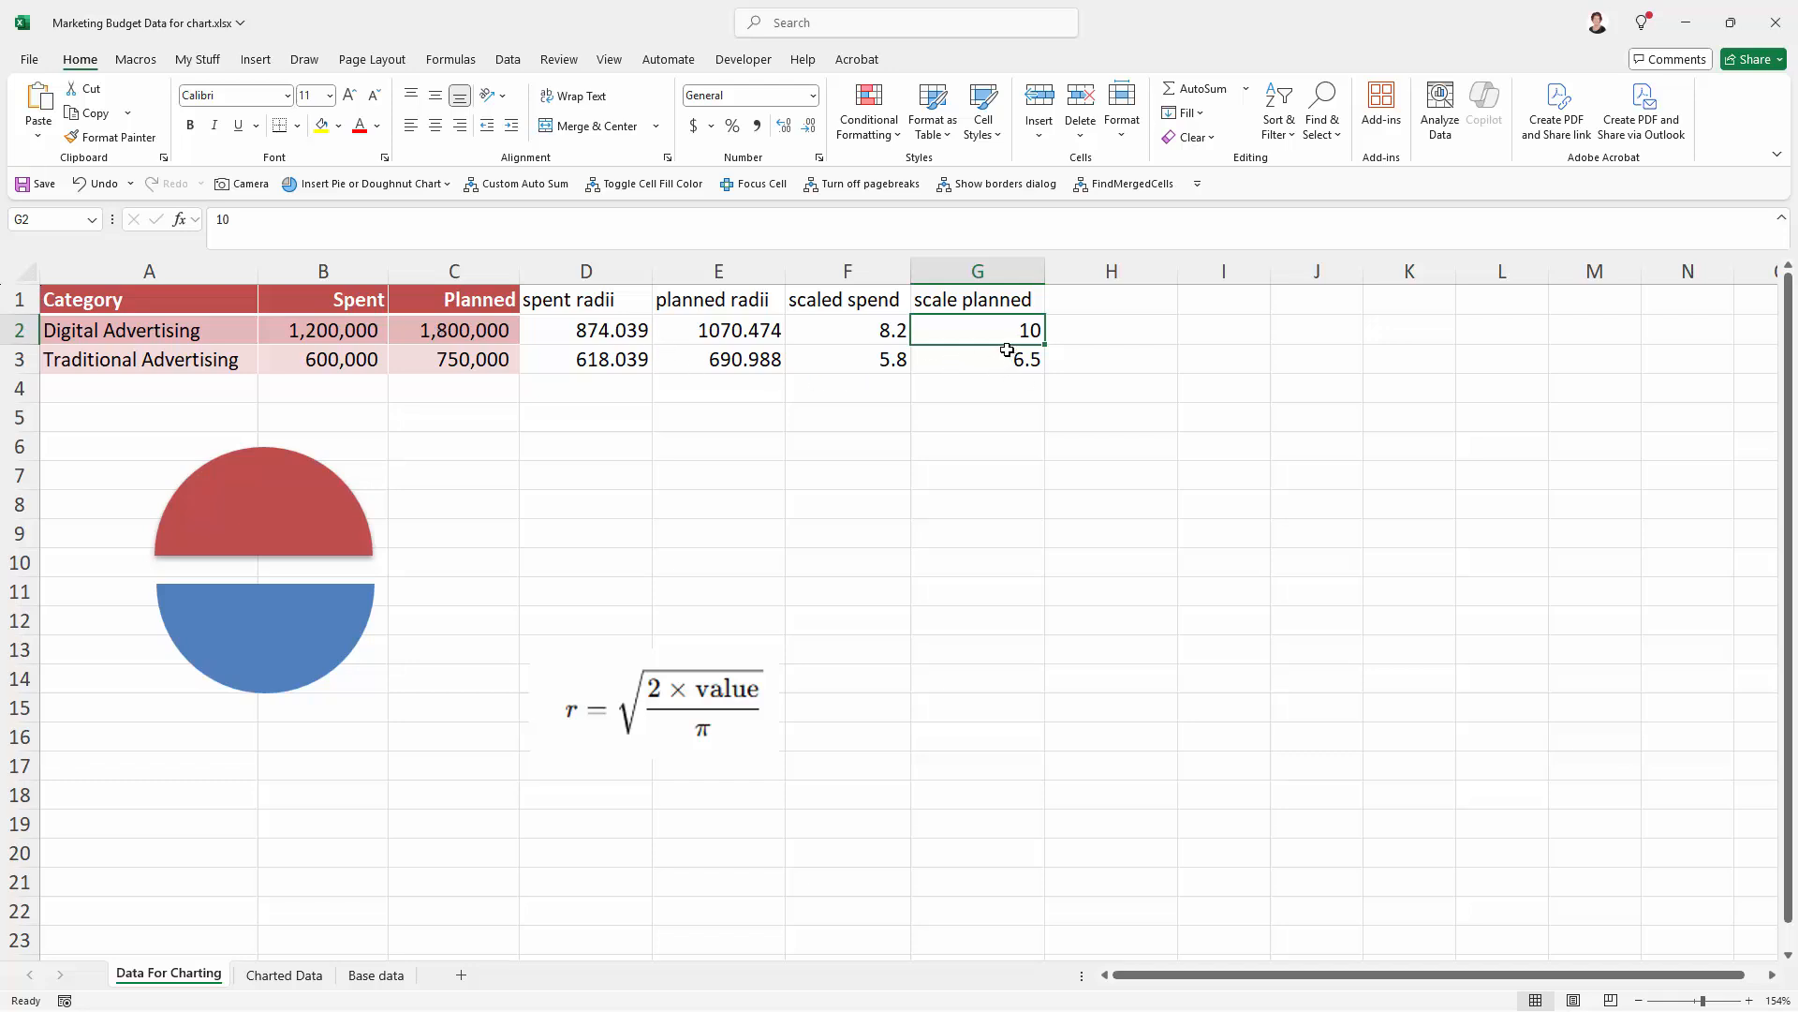
pyautogui.click(1005, 356)
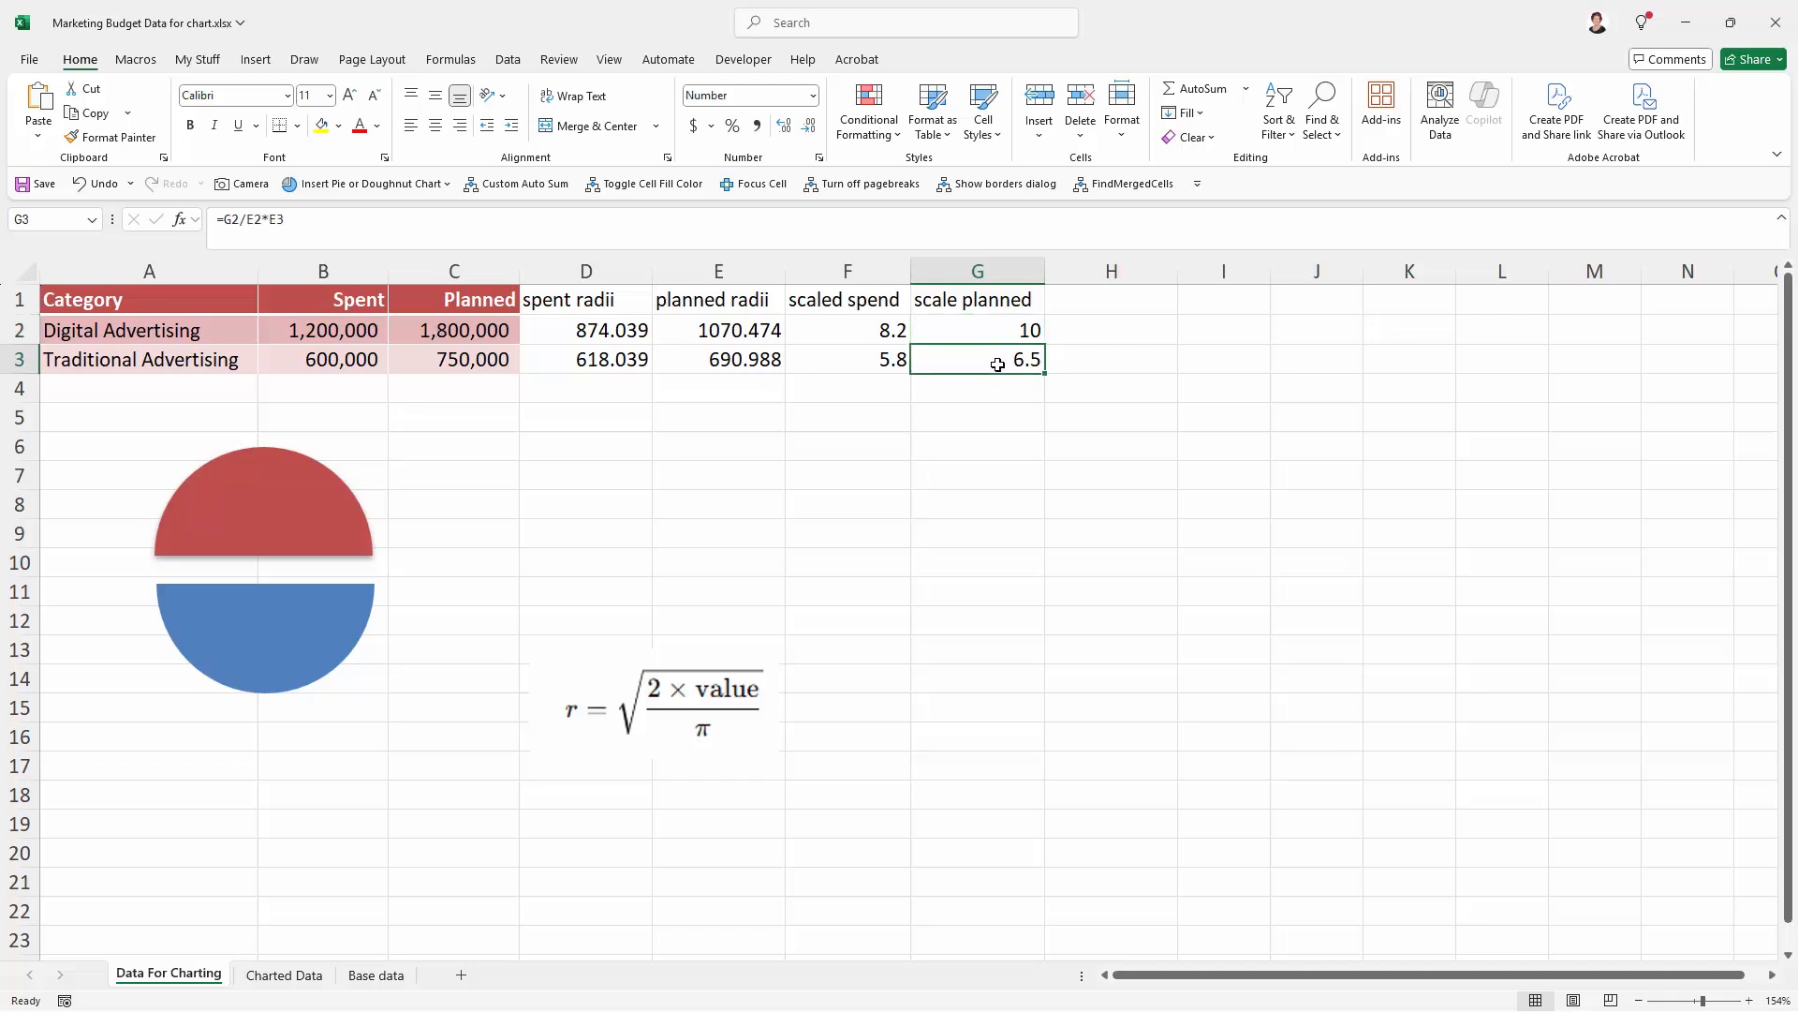
pyautogui.click(458, 354)
pyautogui.click(707, 693)
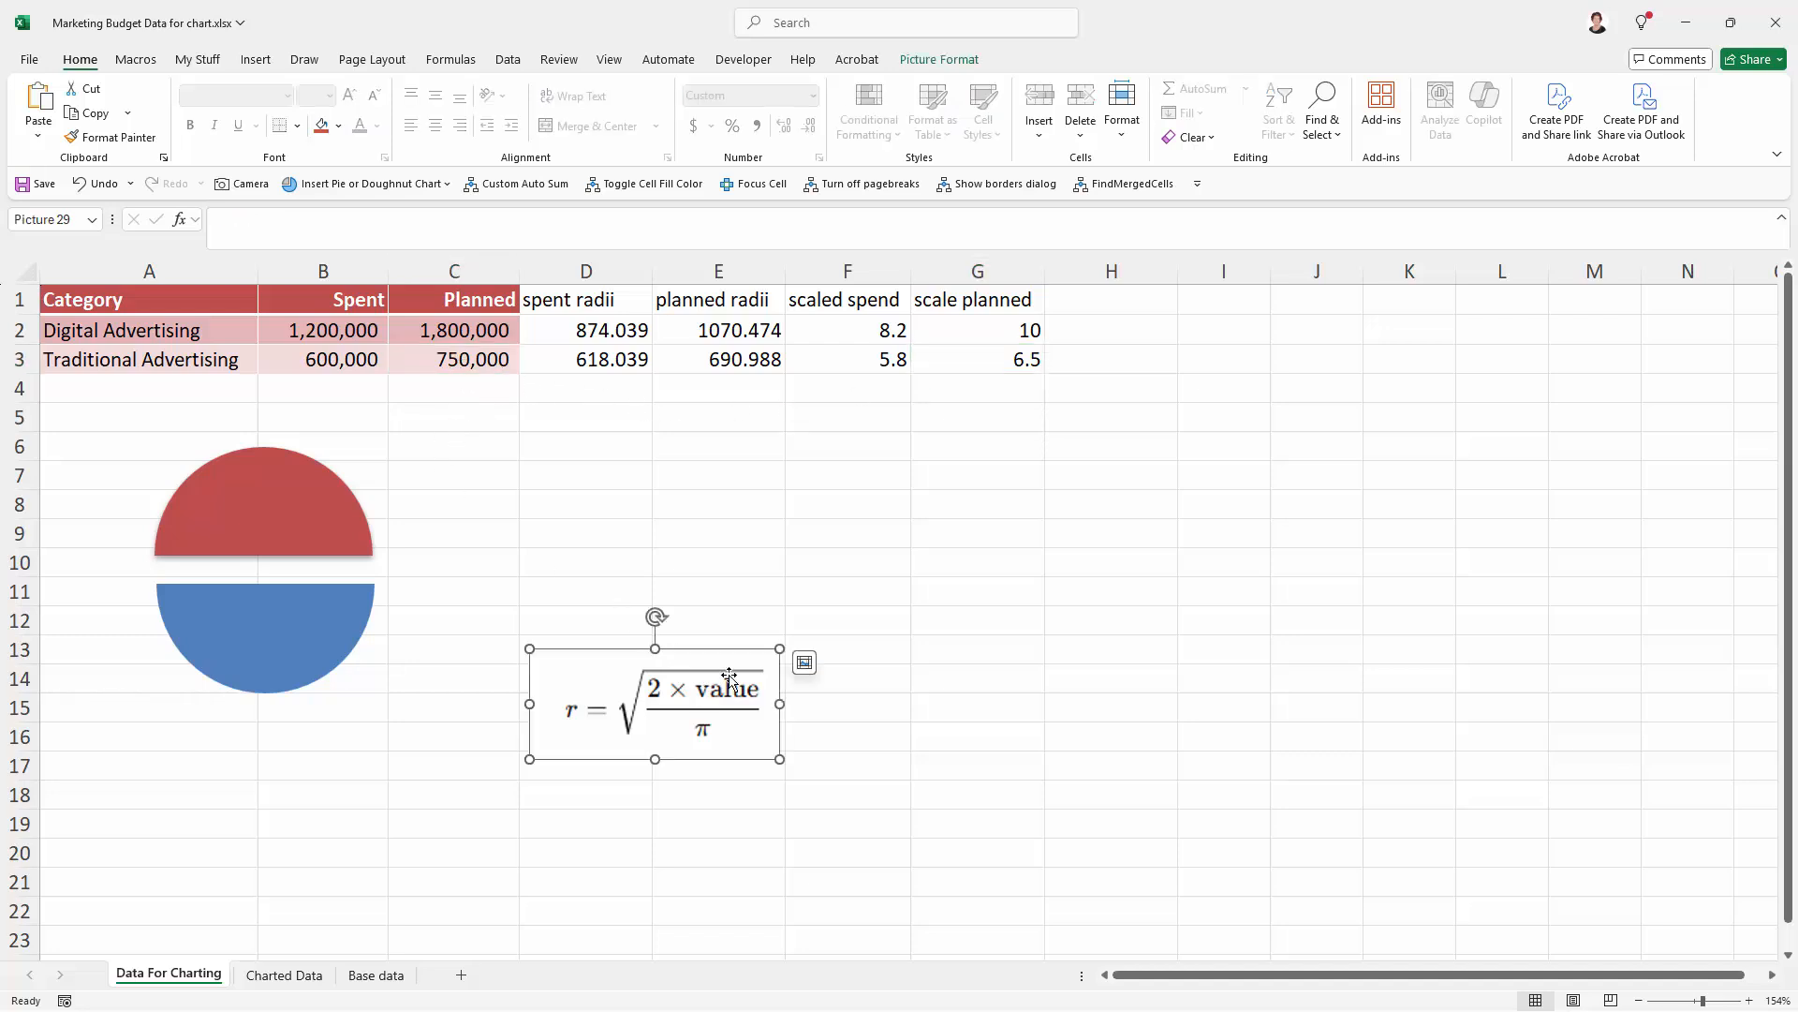
pyautogui.press('Delete')
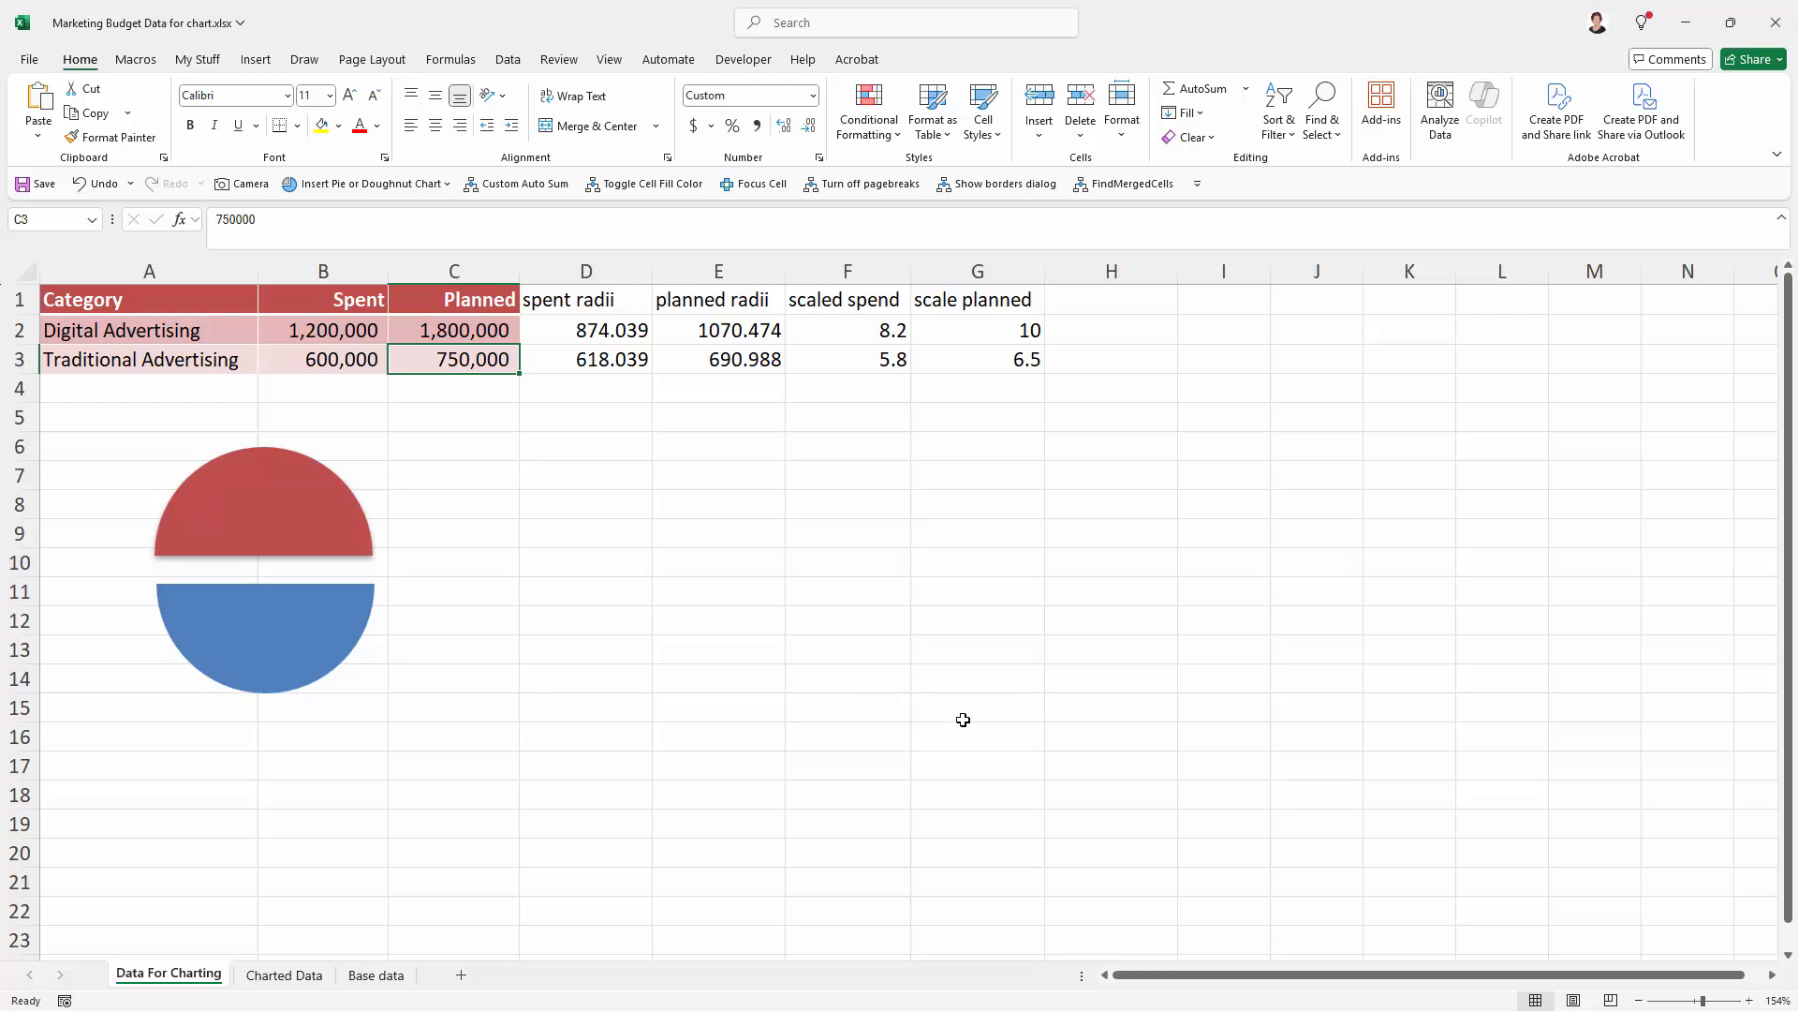
pyautogui.click(857, 609)
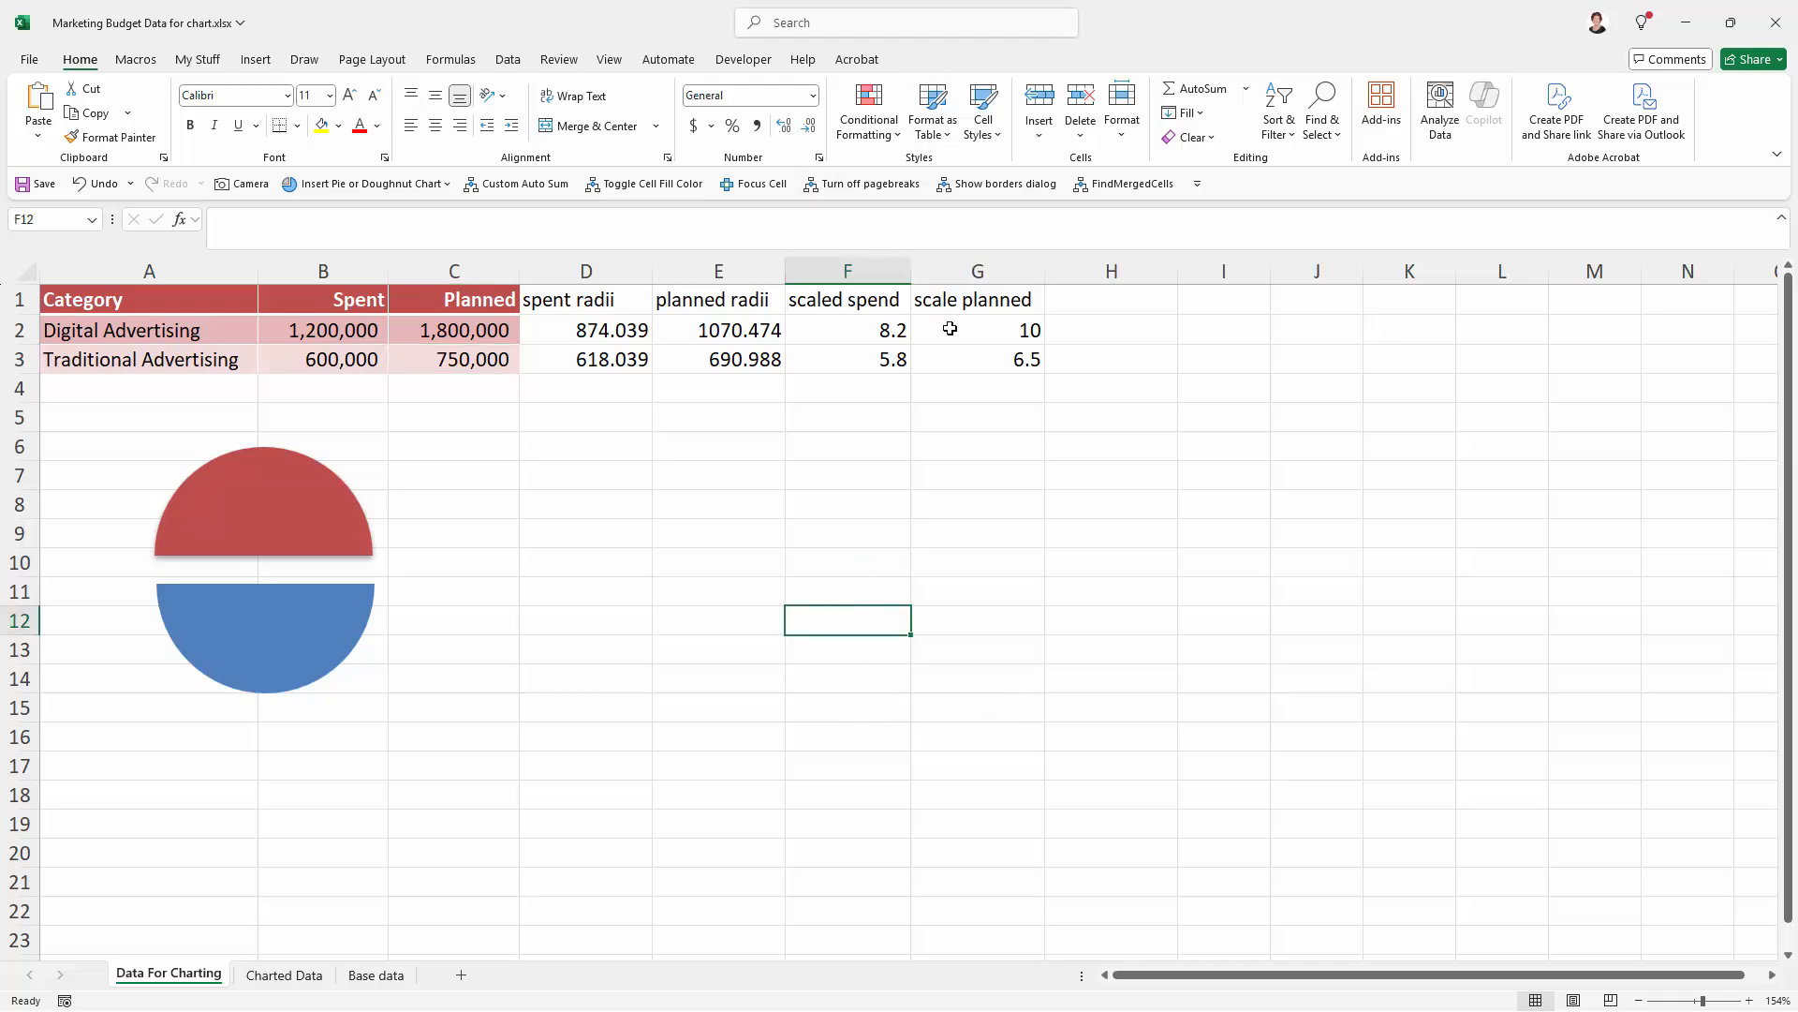
# - Move the red and blue semicircles together to about F7:H15 and place a copy of the pair at about C7:E16
pyautogui.click(305, 504)
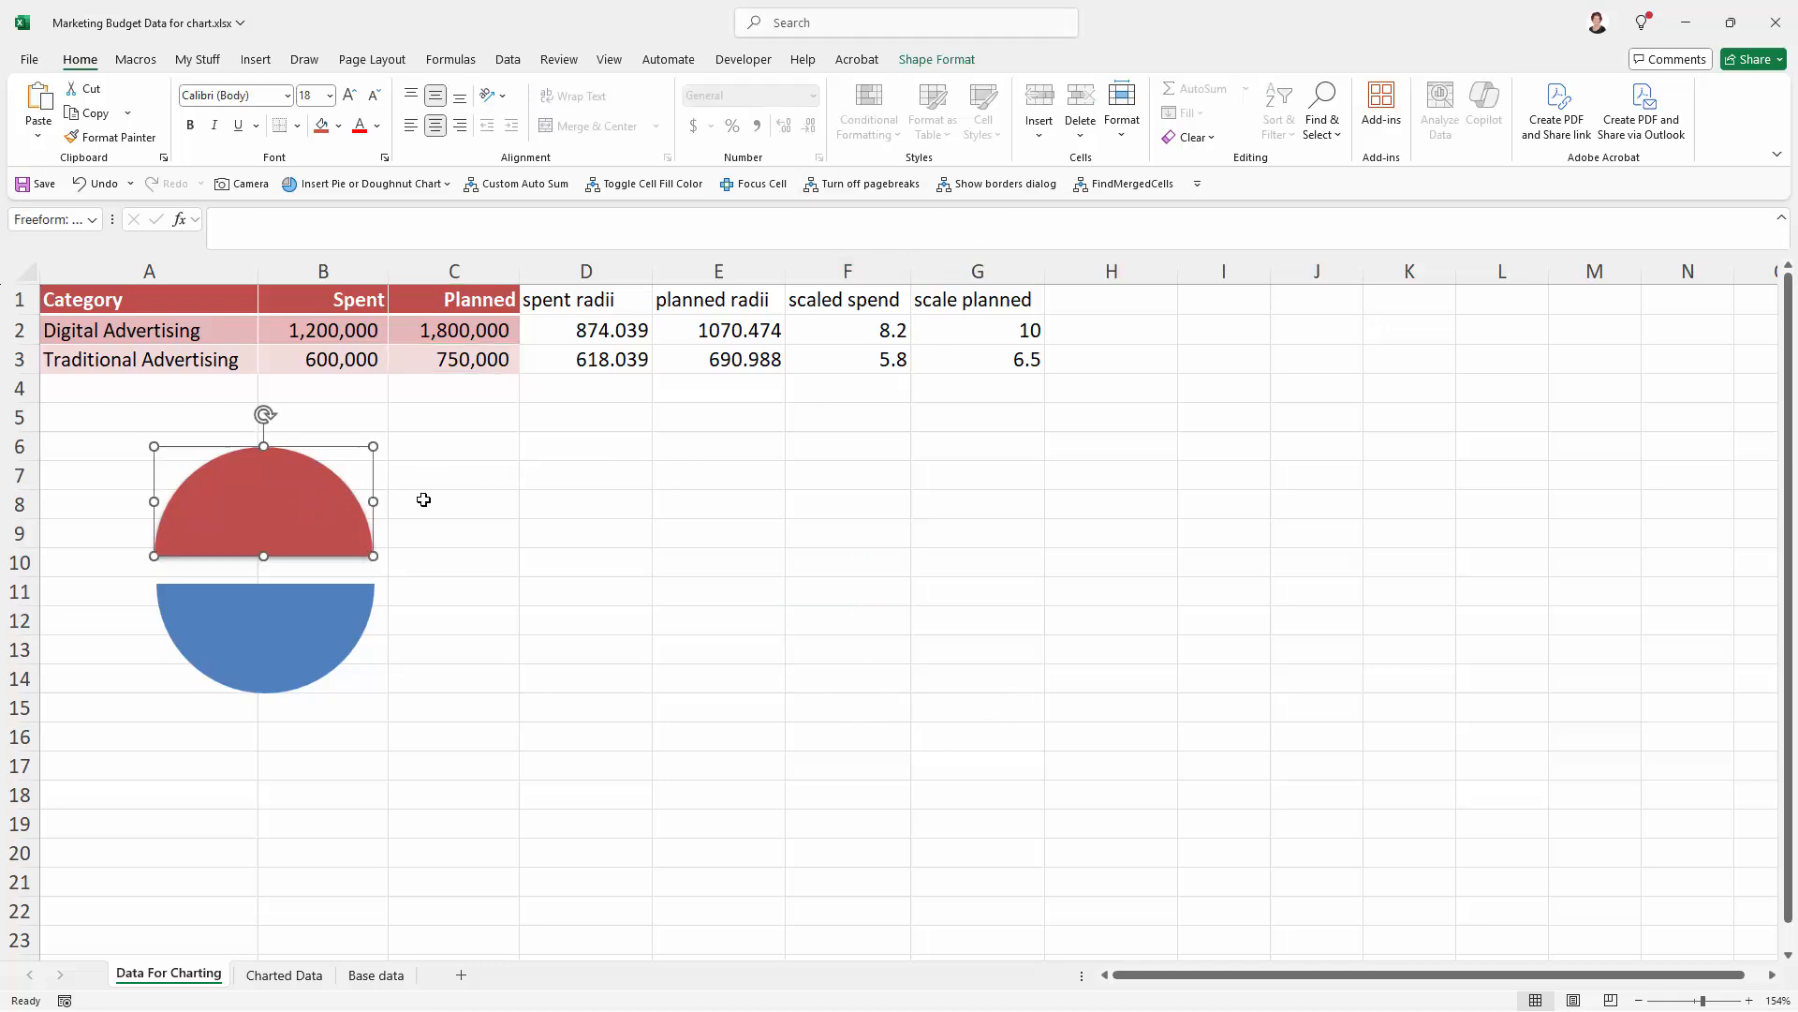
pyautogui.keyDown('shift'); pyautogui.click(299, 613); pyautogui.keyUp('shift')
pyautogui.moveTo(265, 629); pyautogui.dragTo(981, 658)
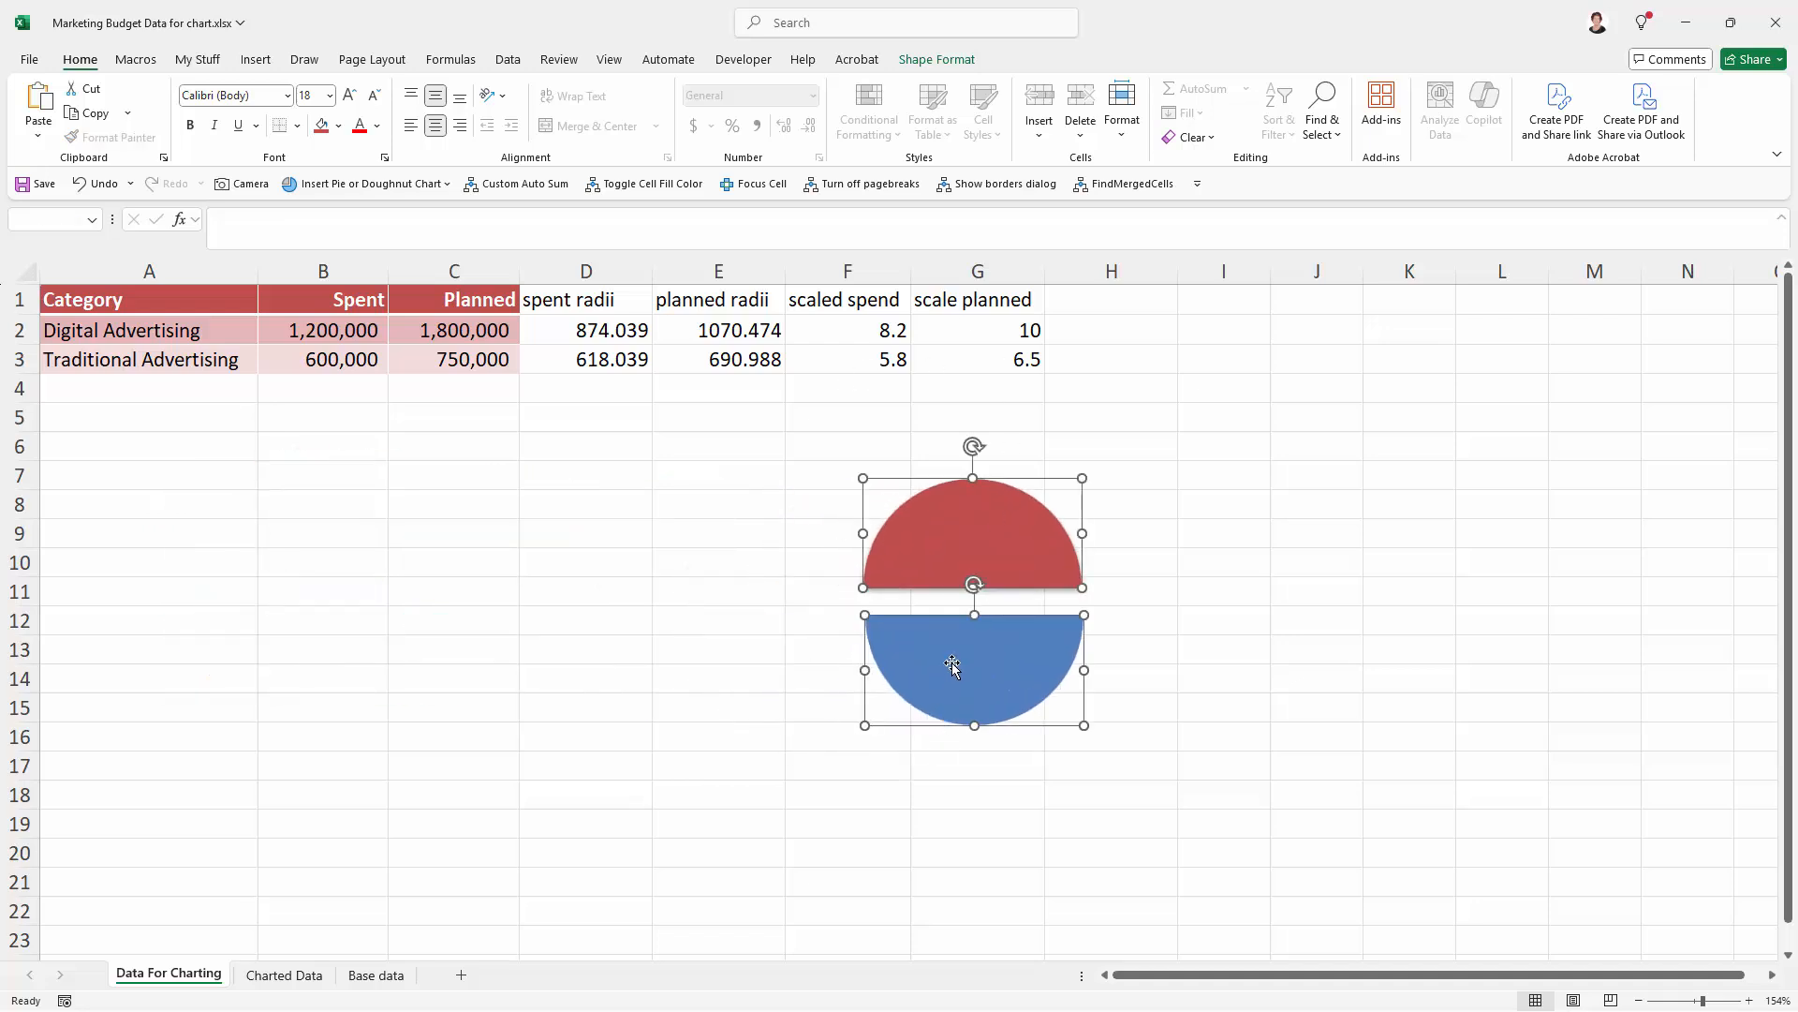
pyautogui.moveTo(933, 662); pyautogui.dragTo(549, 672)
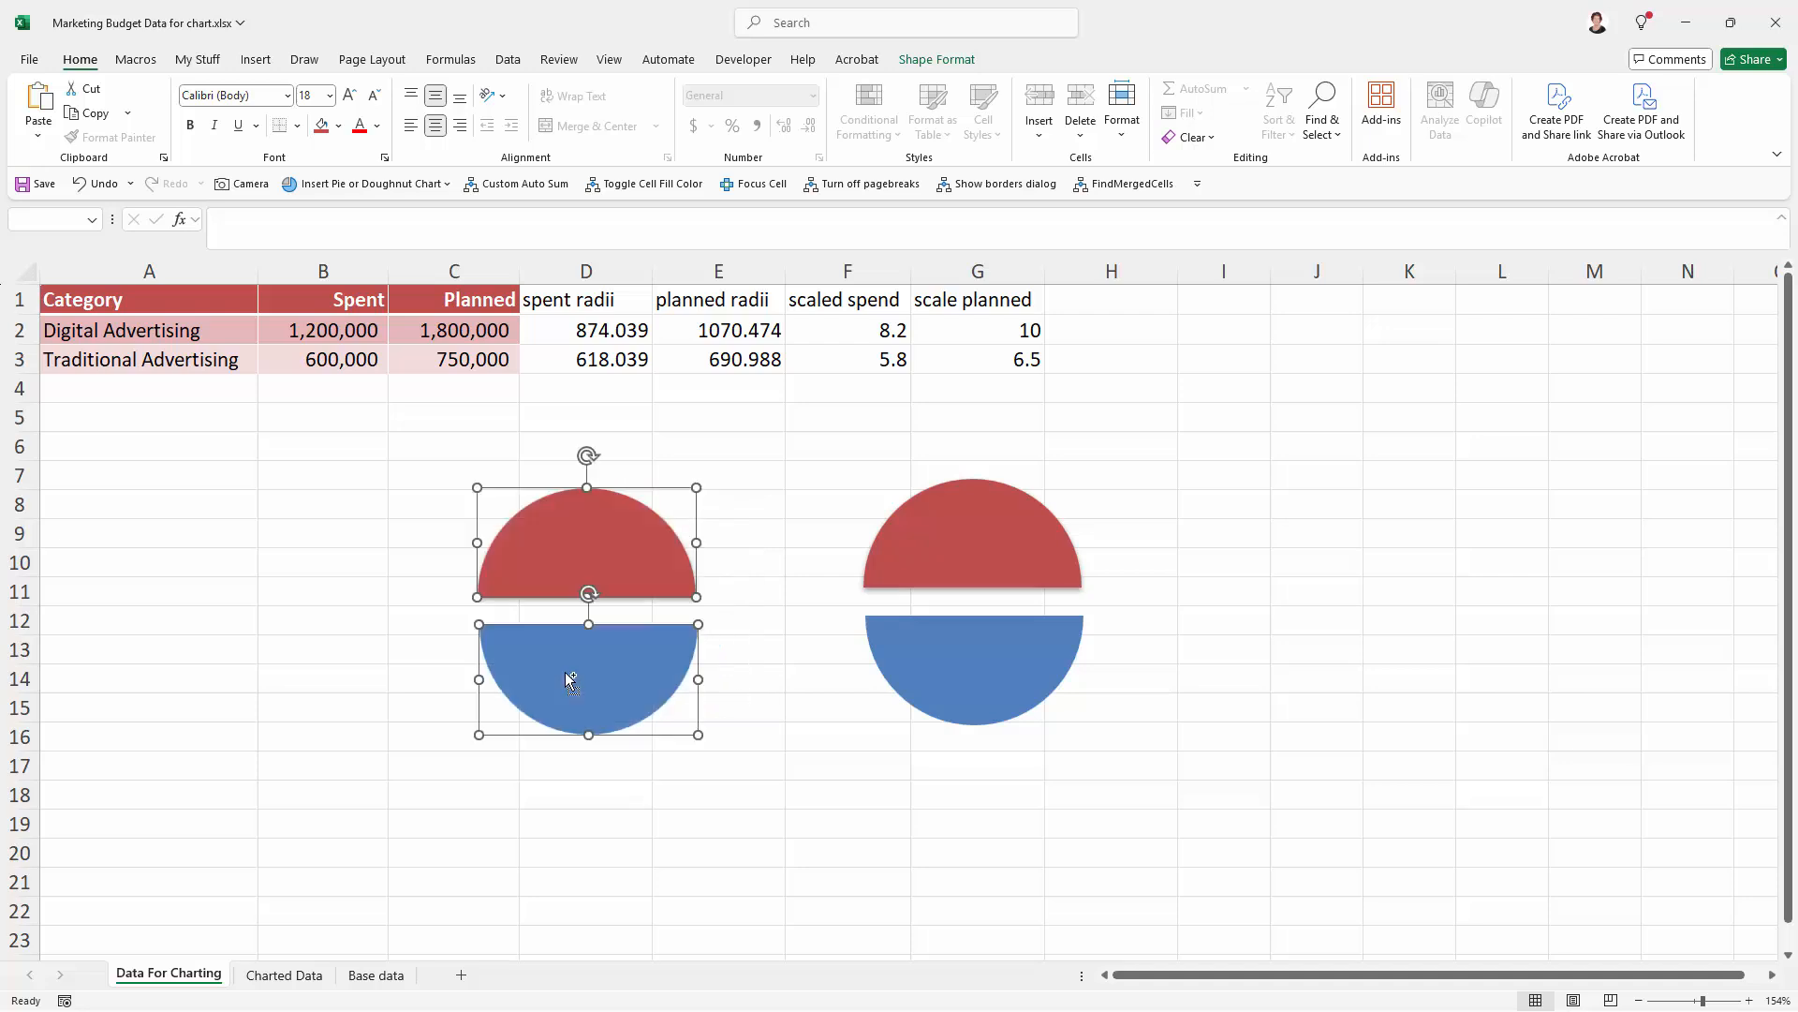
# - Set the width of the red semicircle in columns F to H to 10 cm with the aspect ratio locked
pyautogui.click(911, 640)
pyautogui.click(957, 509)
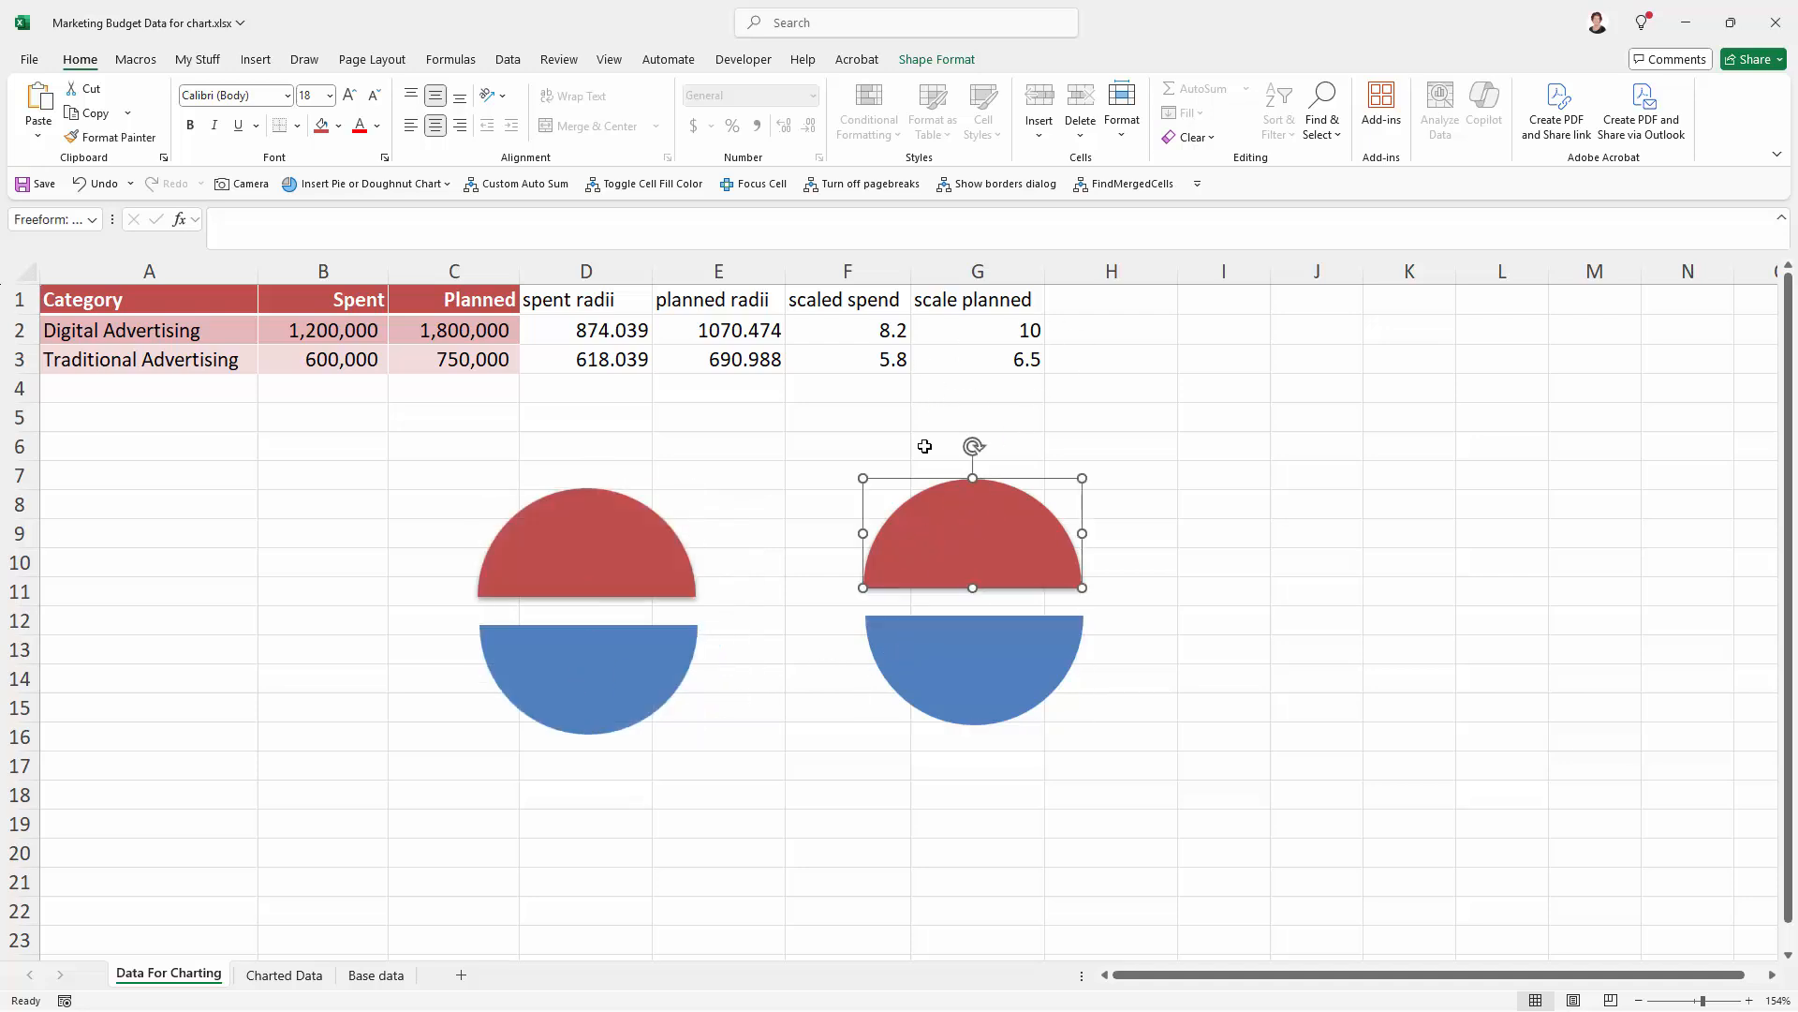
pyautogui.click(937, 59)
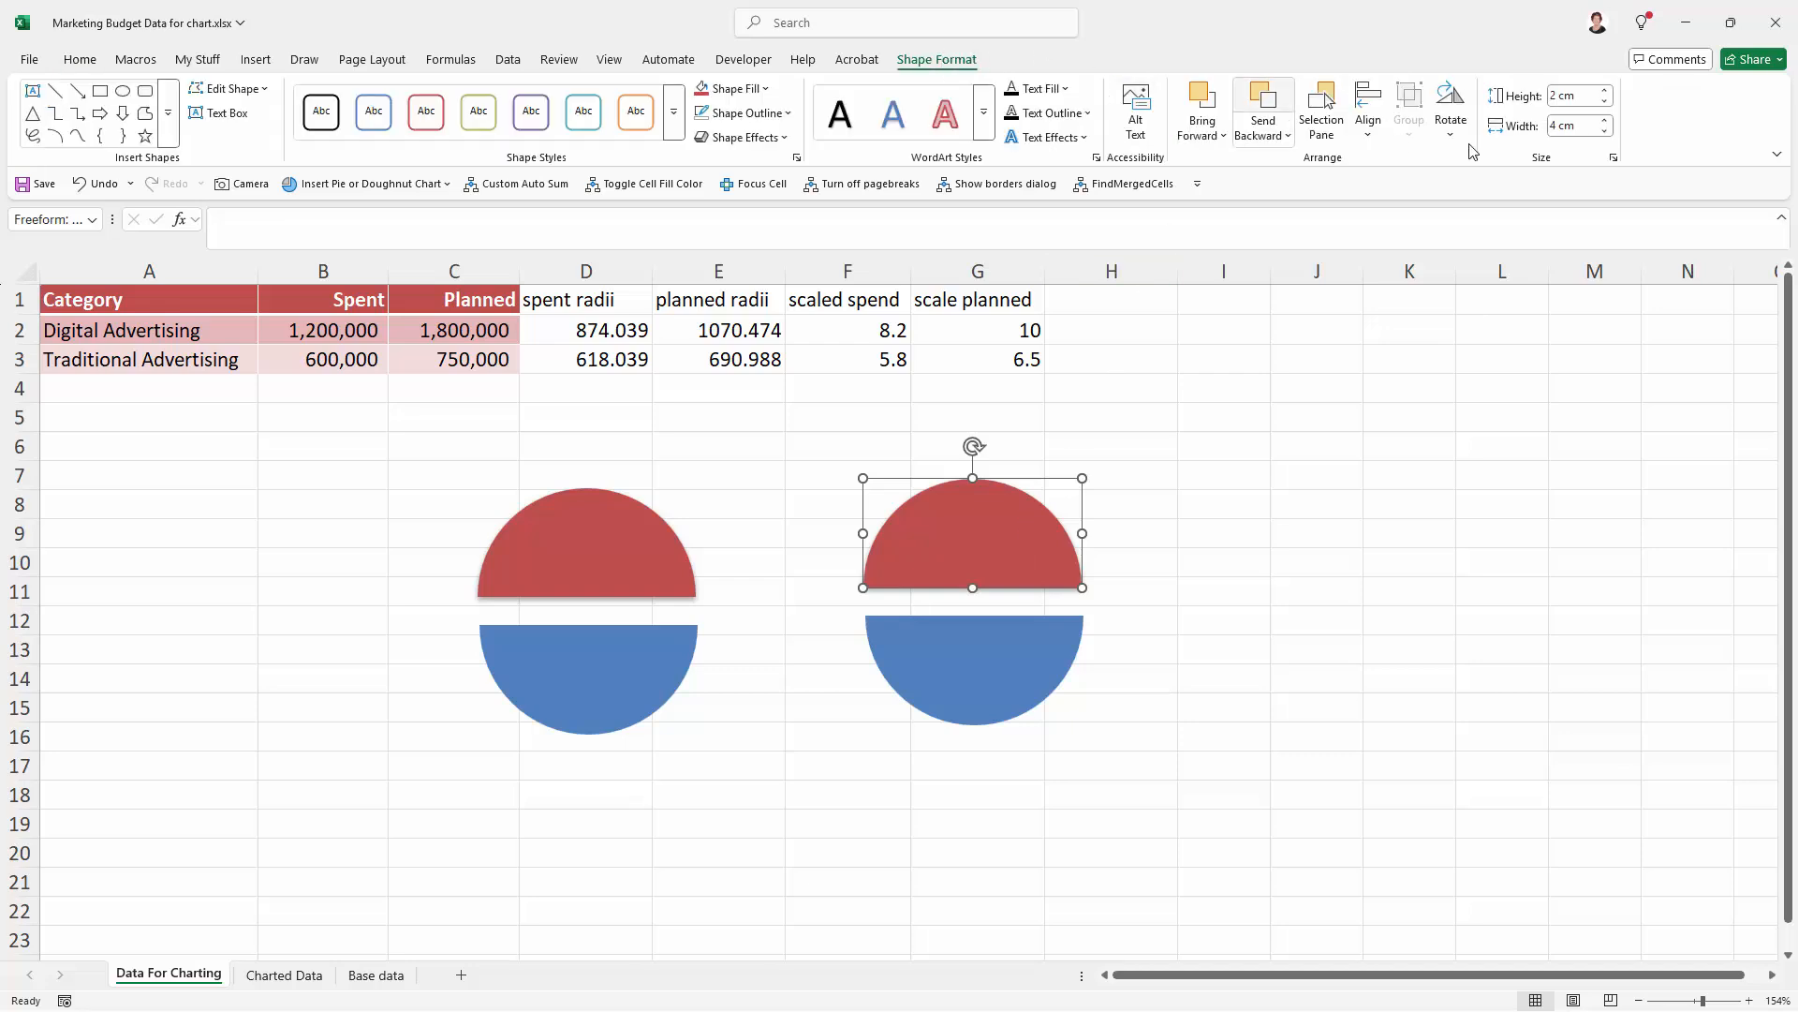
pyautogui.click(1613, 157)
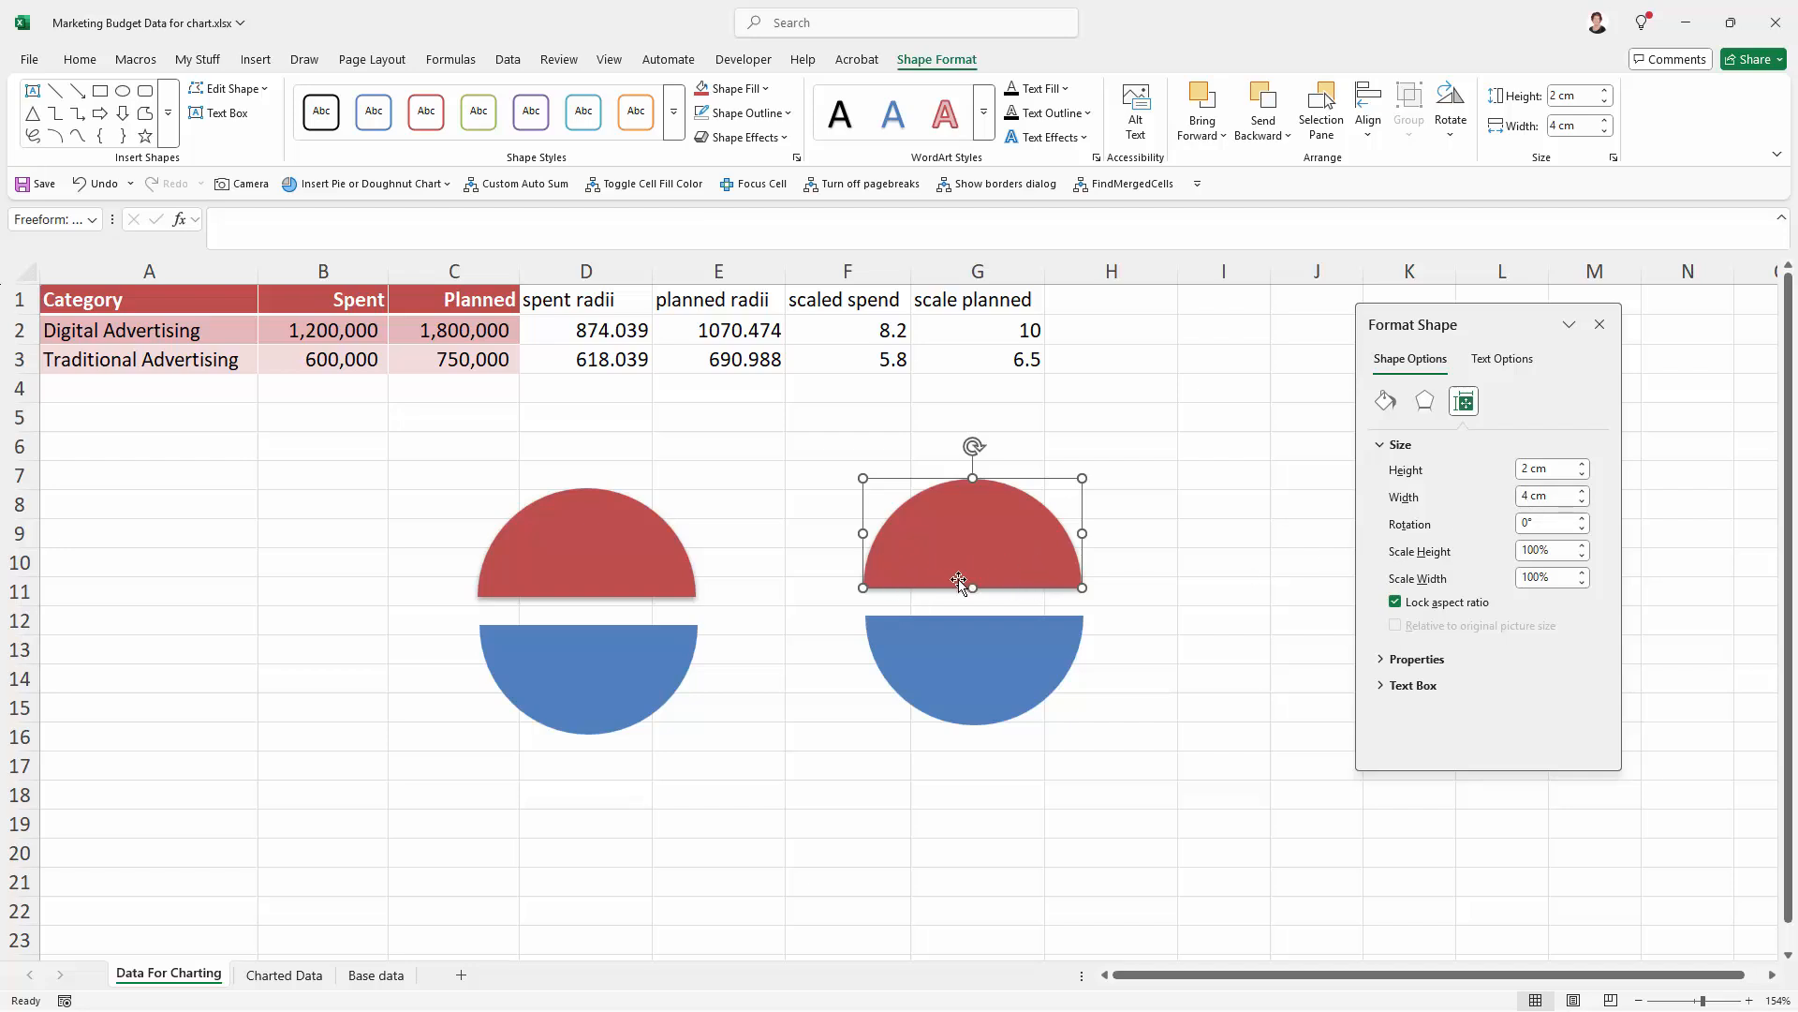
pyautogui.click(1518, 497)
pyautogui.write('10')
pyautogui.press('Tab')
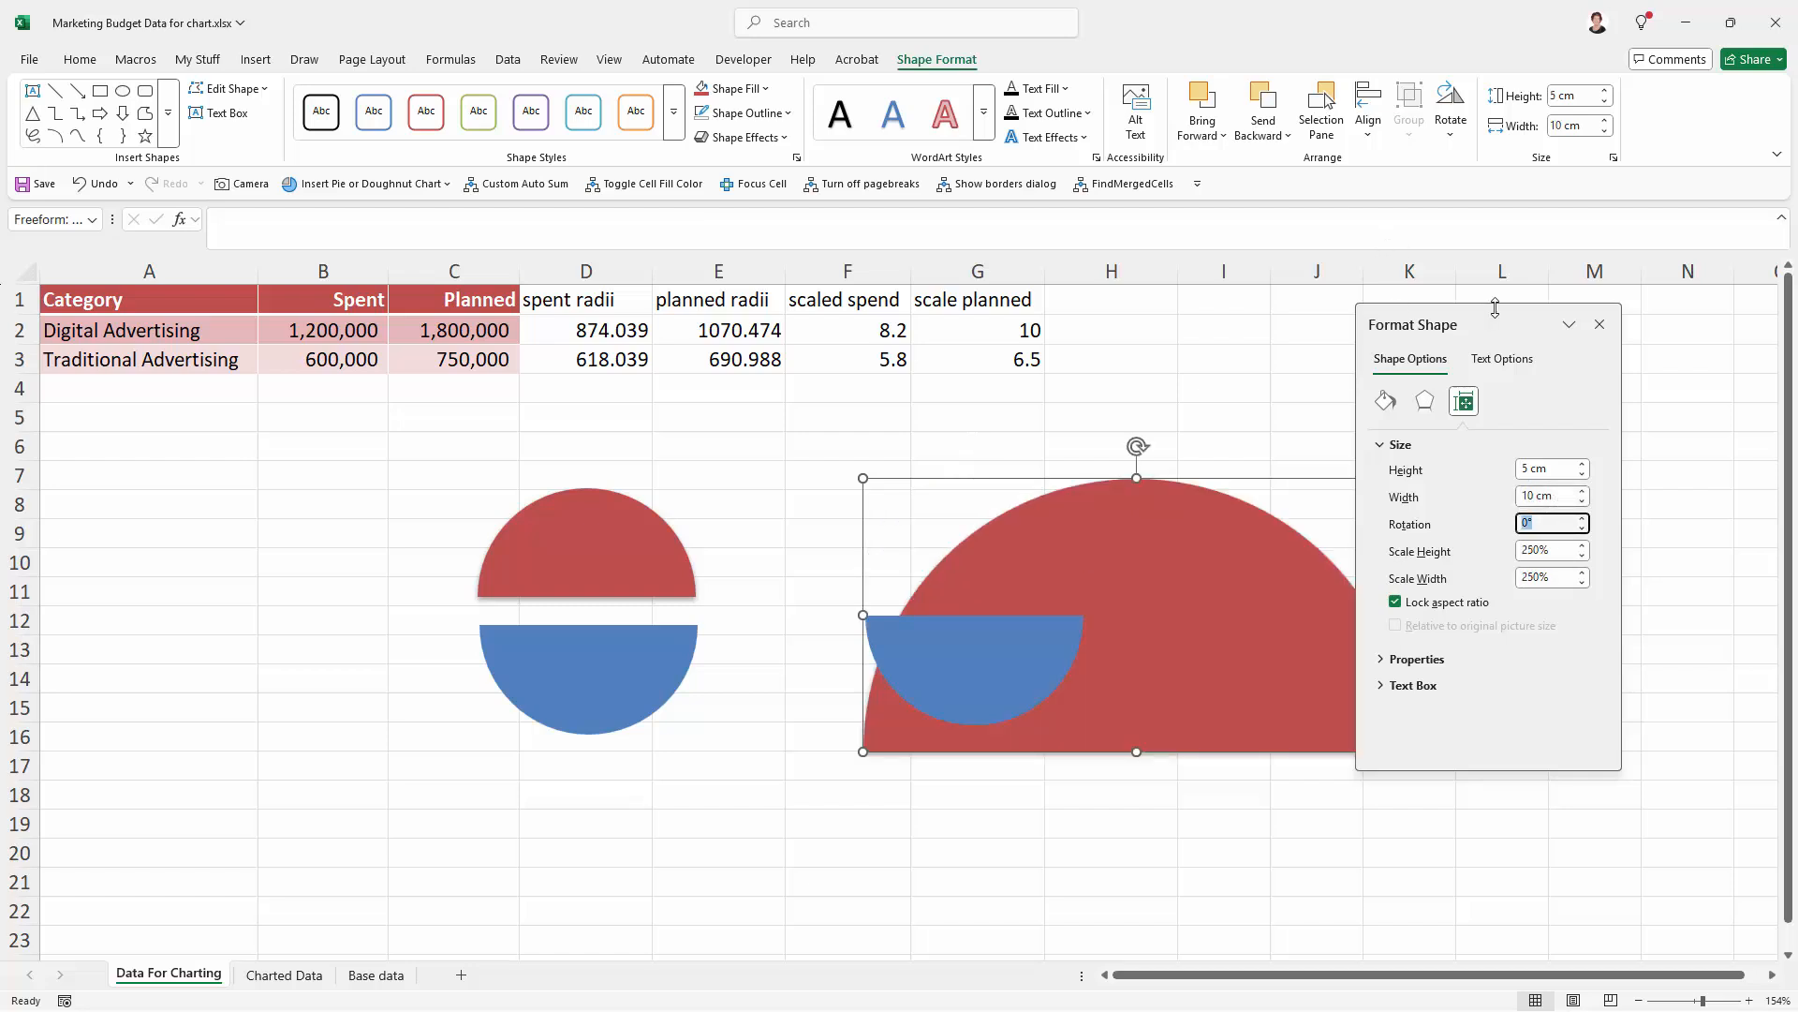
# - Set the width of the large red semicircle in columns F to K to 7 cm with the aspect ratio locked
pyautogui.moveTo(1489, 318); pyautogui.dragTo(1565, 309)
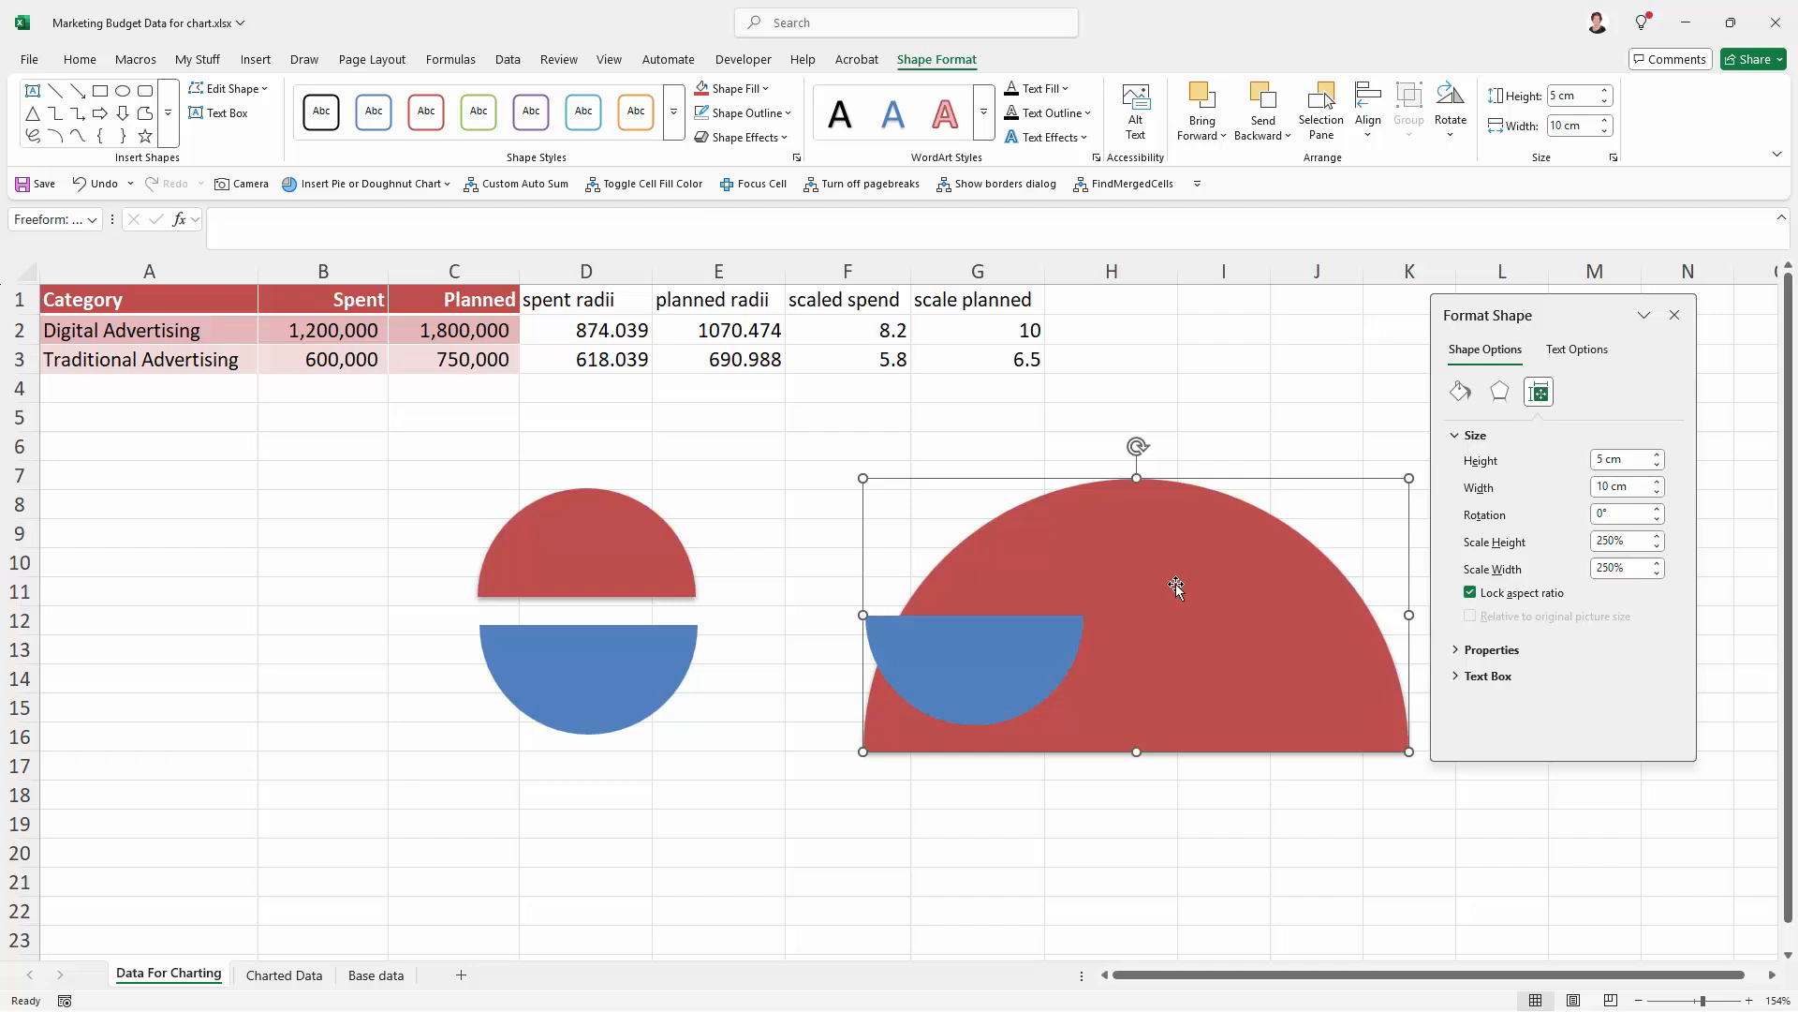
pyautogui.click(1597, 486)
pyautogui.hotkey('shift', 'Right')
pyautogui.hotkey('shift', 'Right')
pyautogui.hotkey('shift', 'Right')
pyautogui.hotkey('shift', 'Right')
pyautogui.write('7')
pyautogui.press('Tab')
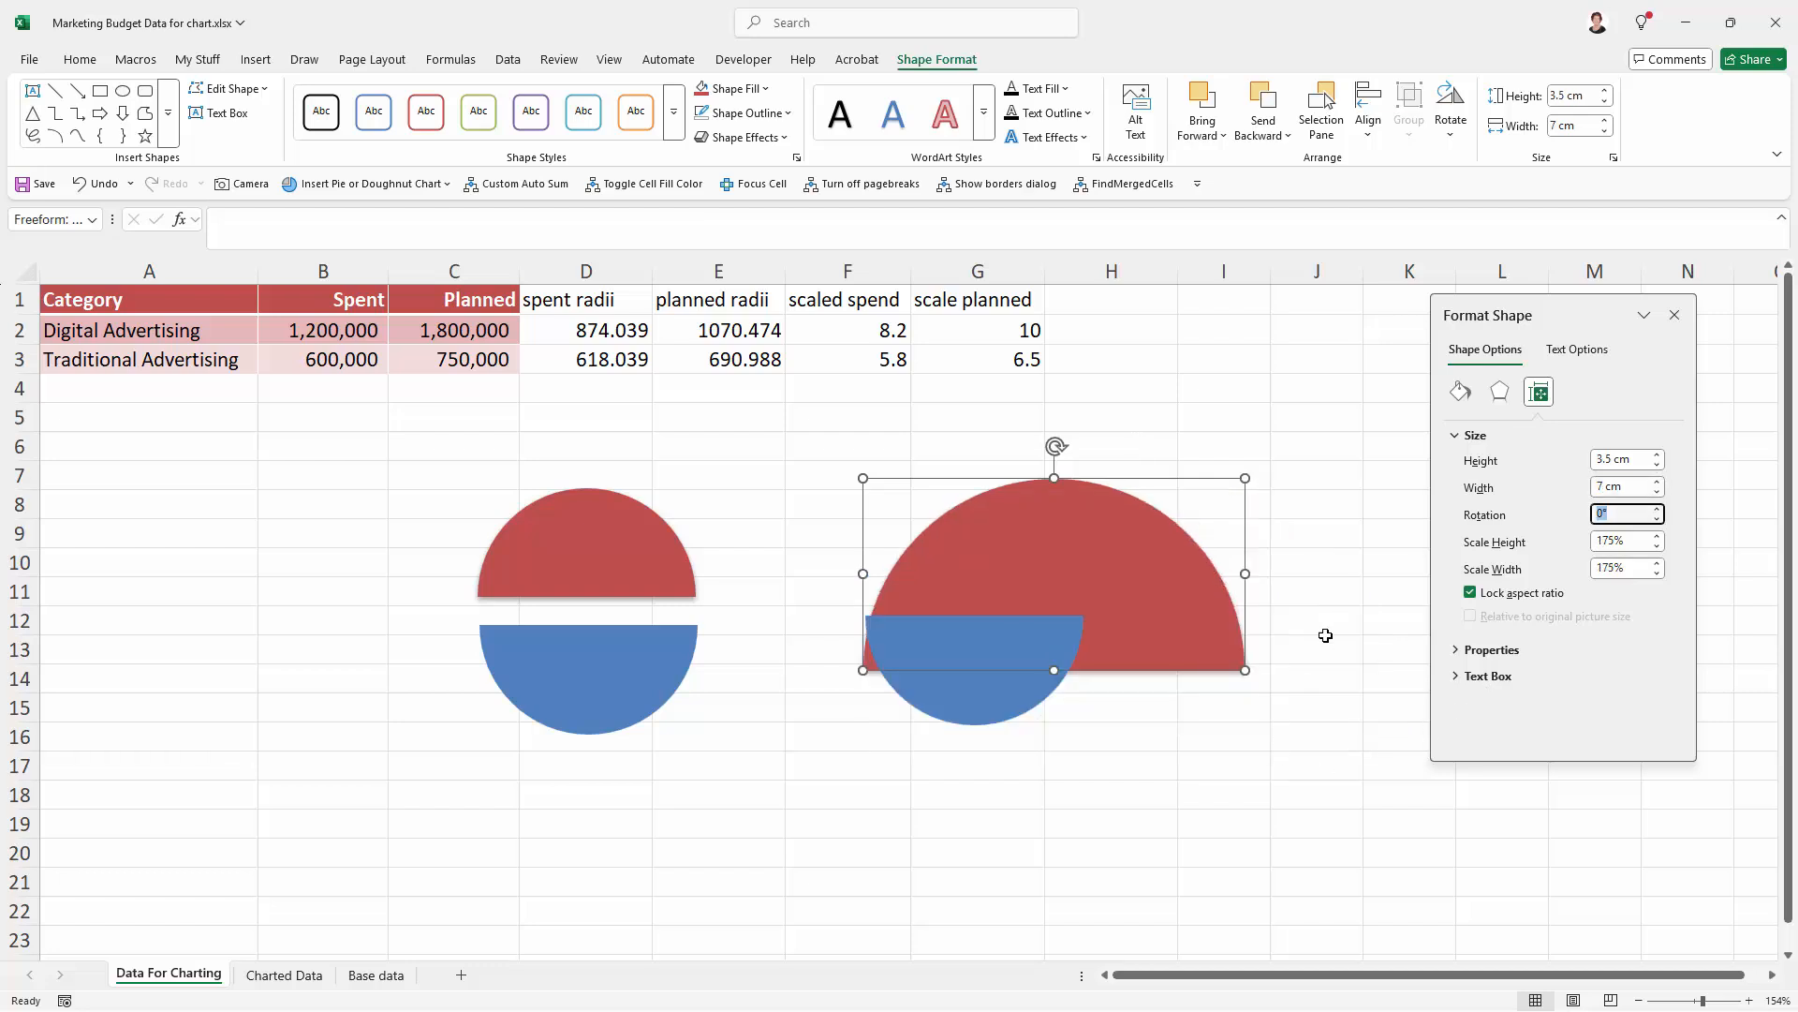
# - Set the scaled planned value for Digital Advertising in G2 to 7
pyautogui.click(1349, 615)
pyautogui.click(1003, 332)
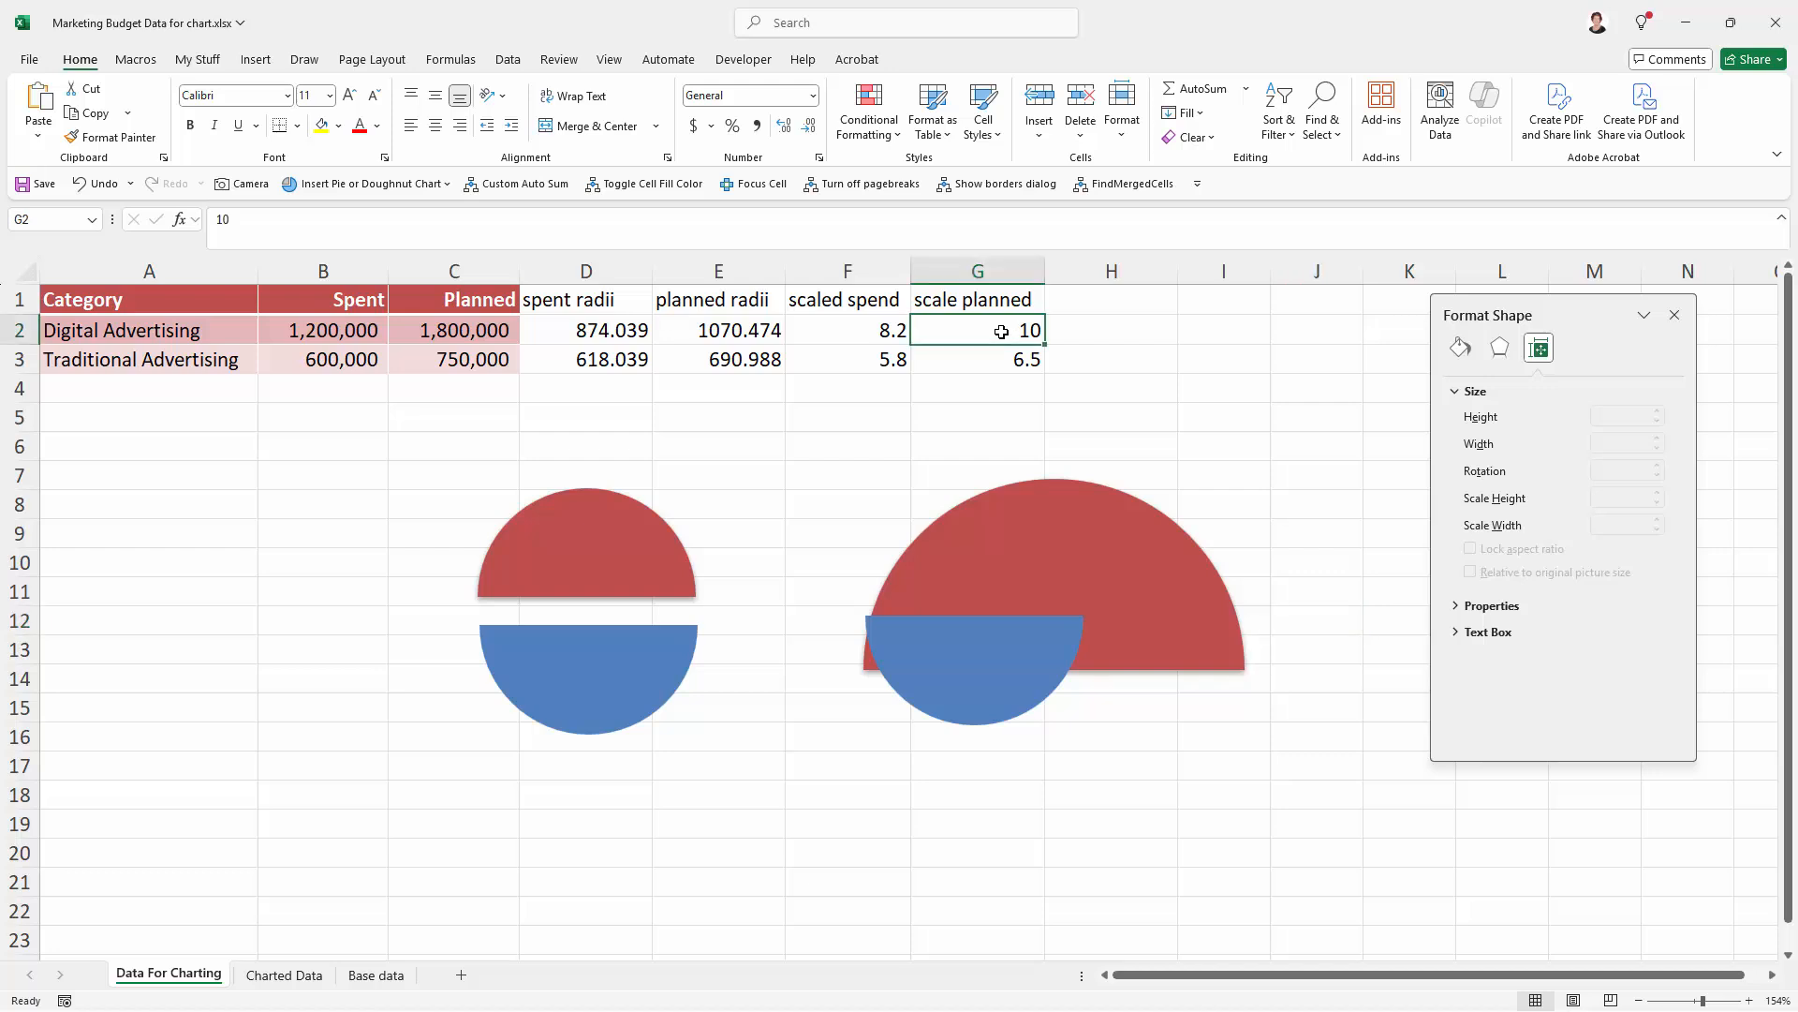
pyautogui.write('7')
pyautogui.press('Return')
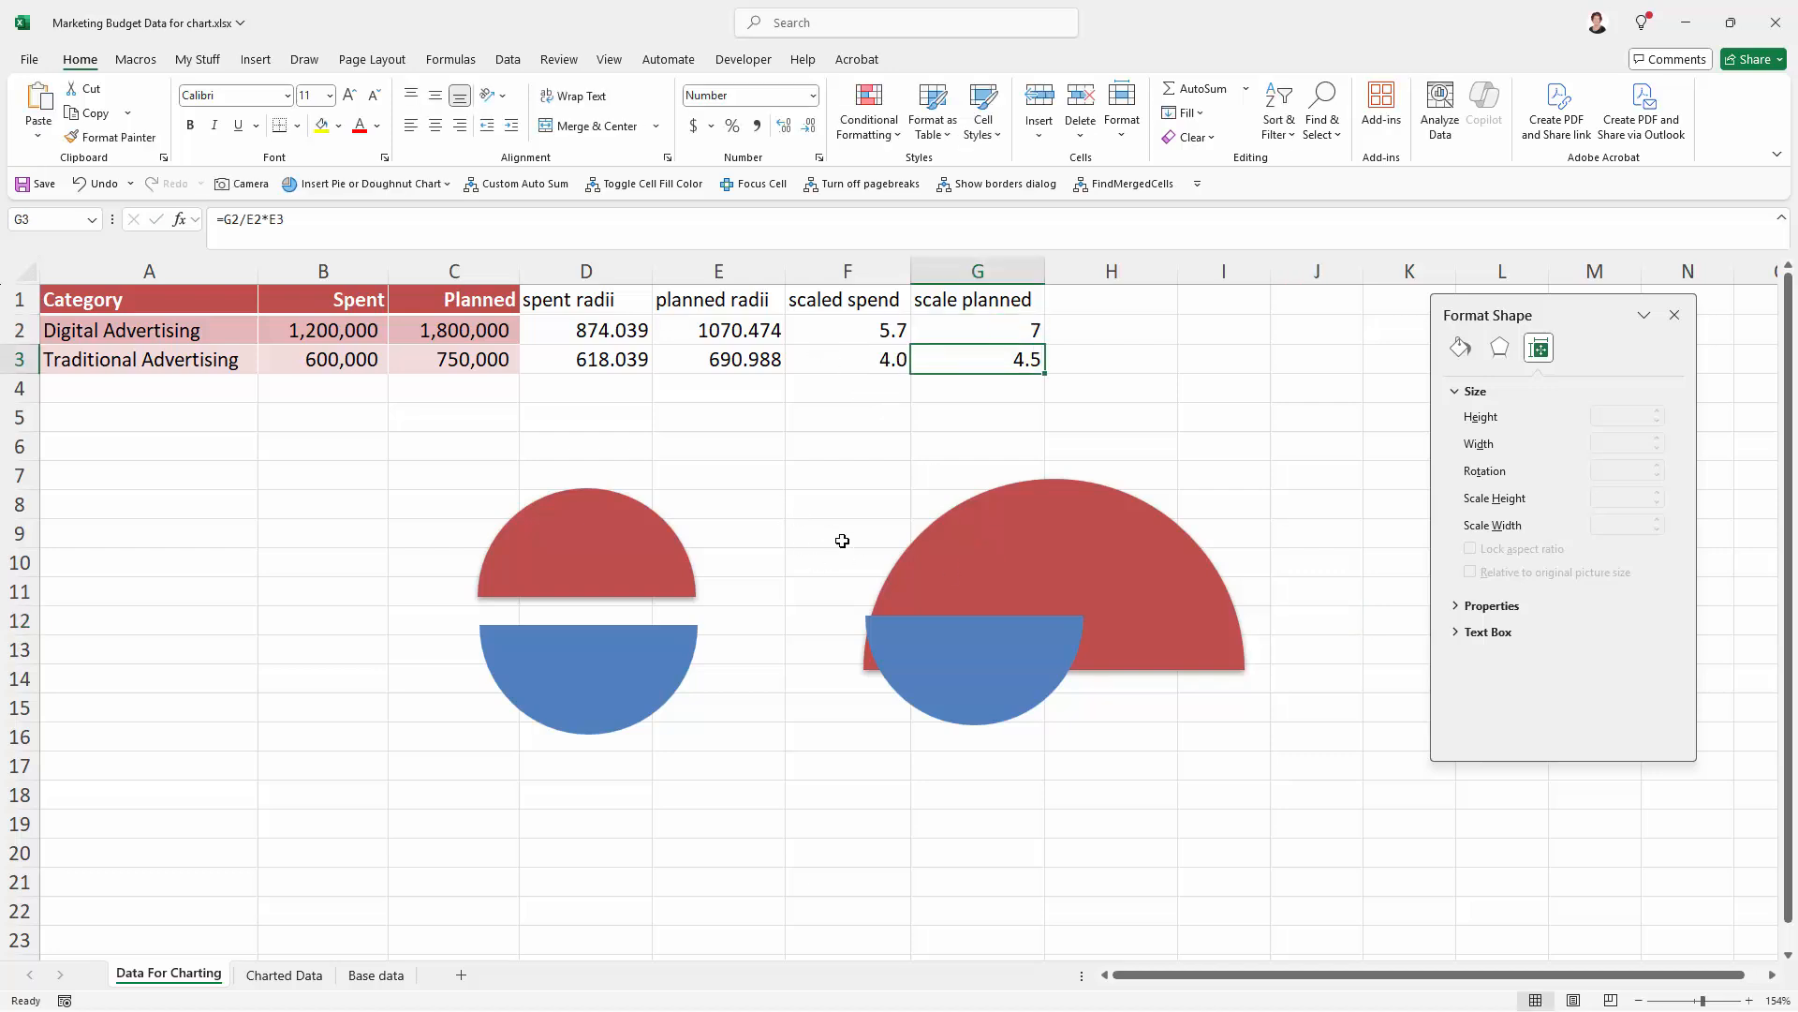
# - Place the 7 cm red semicircle above its blue partner, set the blue one's width to 4.5 cm and centre it beneath the red
pyautogui.moveTo(975, 569); pyautogui.dragTo(944, 515)
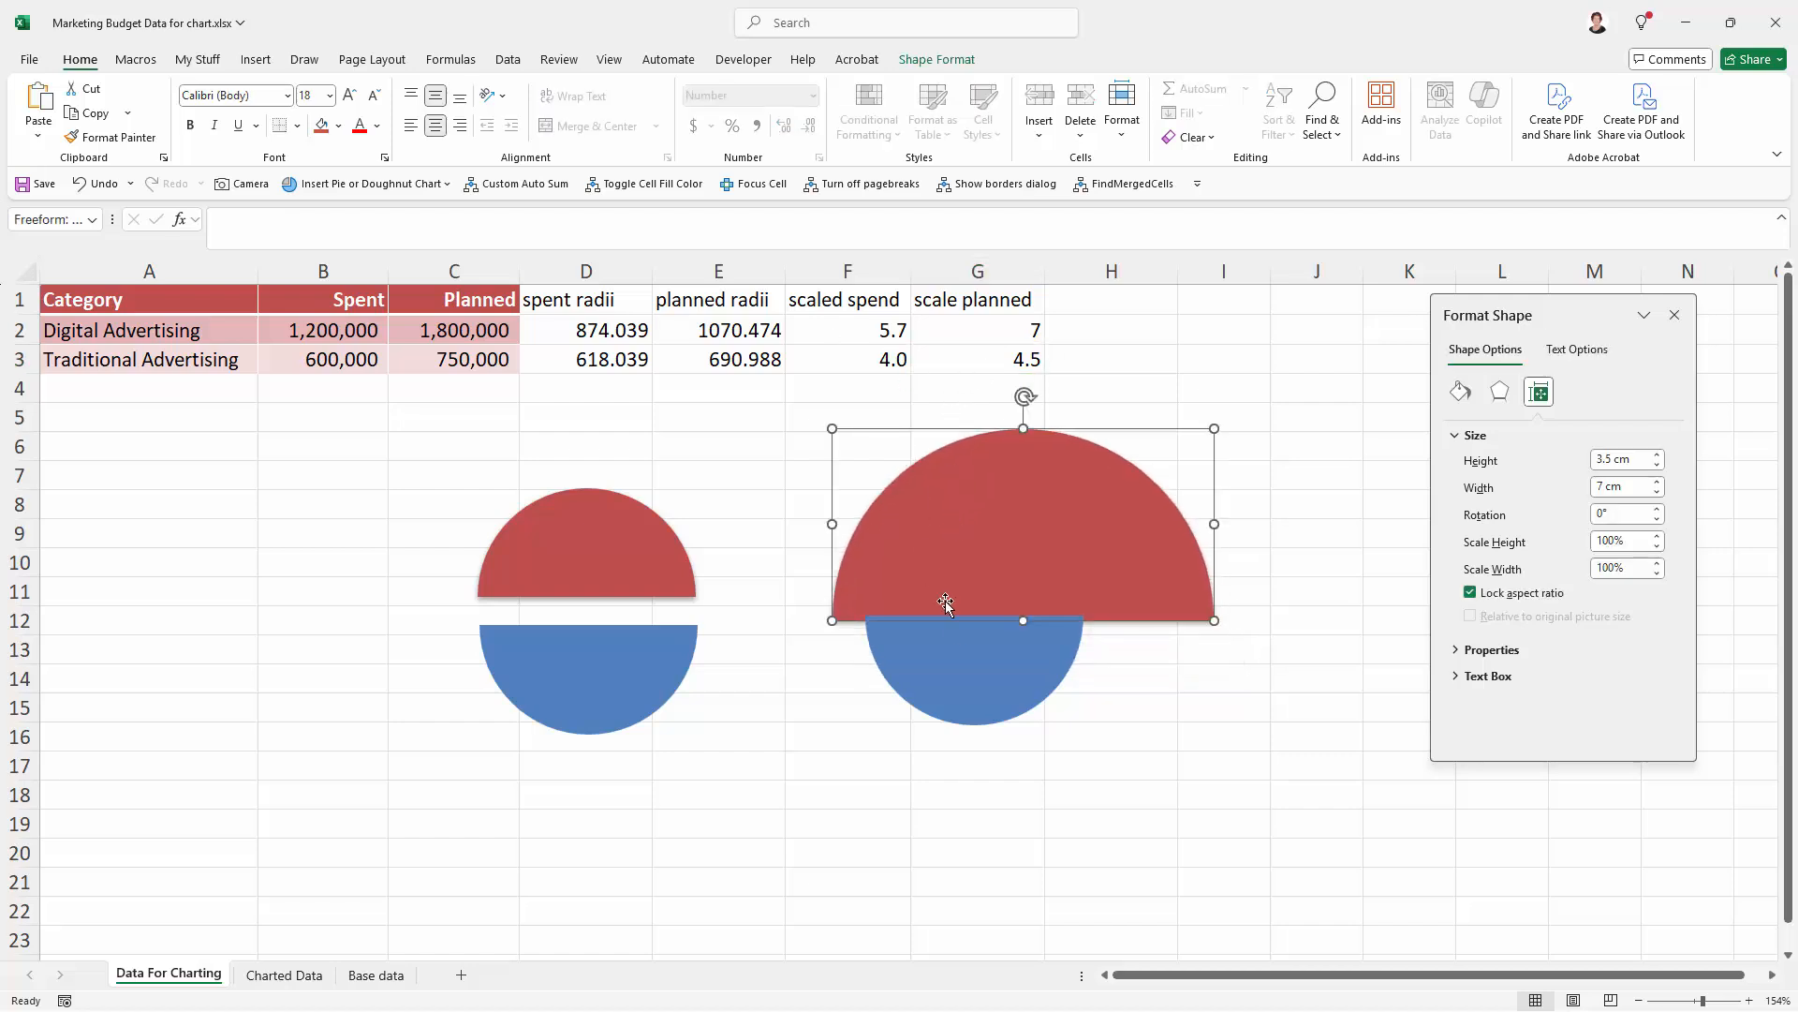
pyautogui.moveTo(964, 655); pyautogui.dragTo(995, 692)
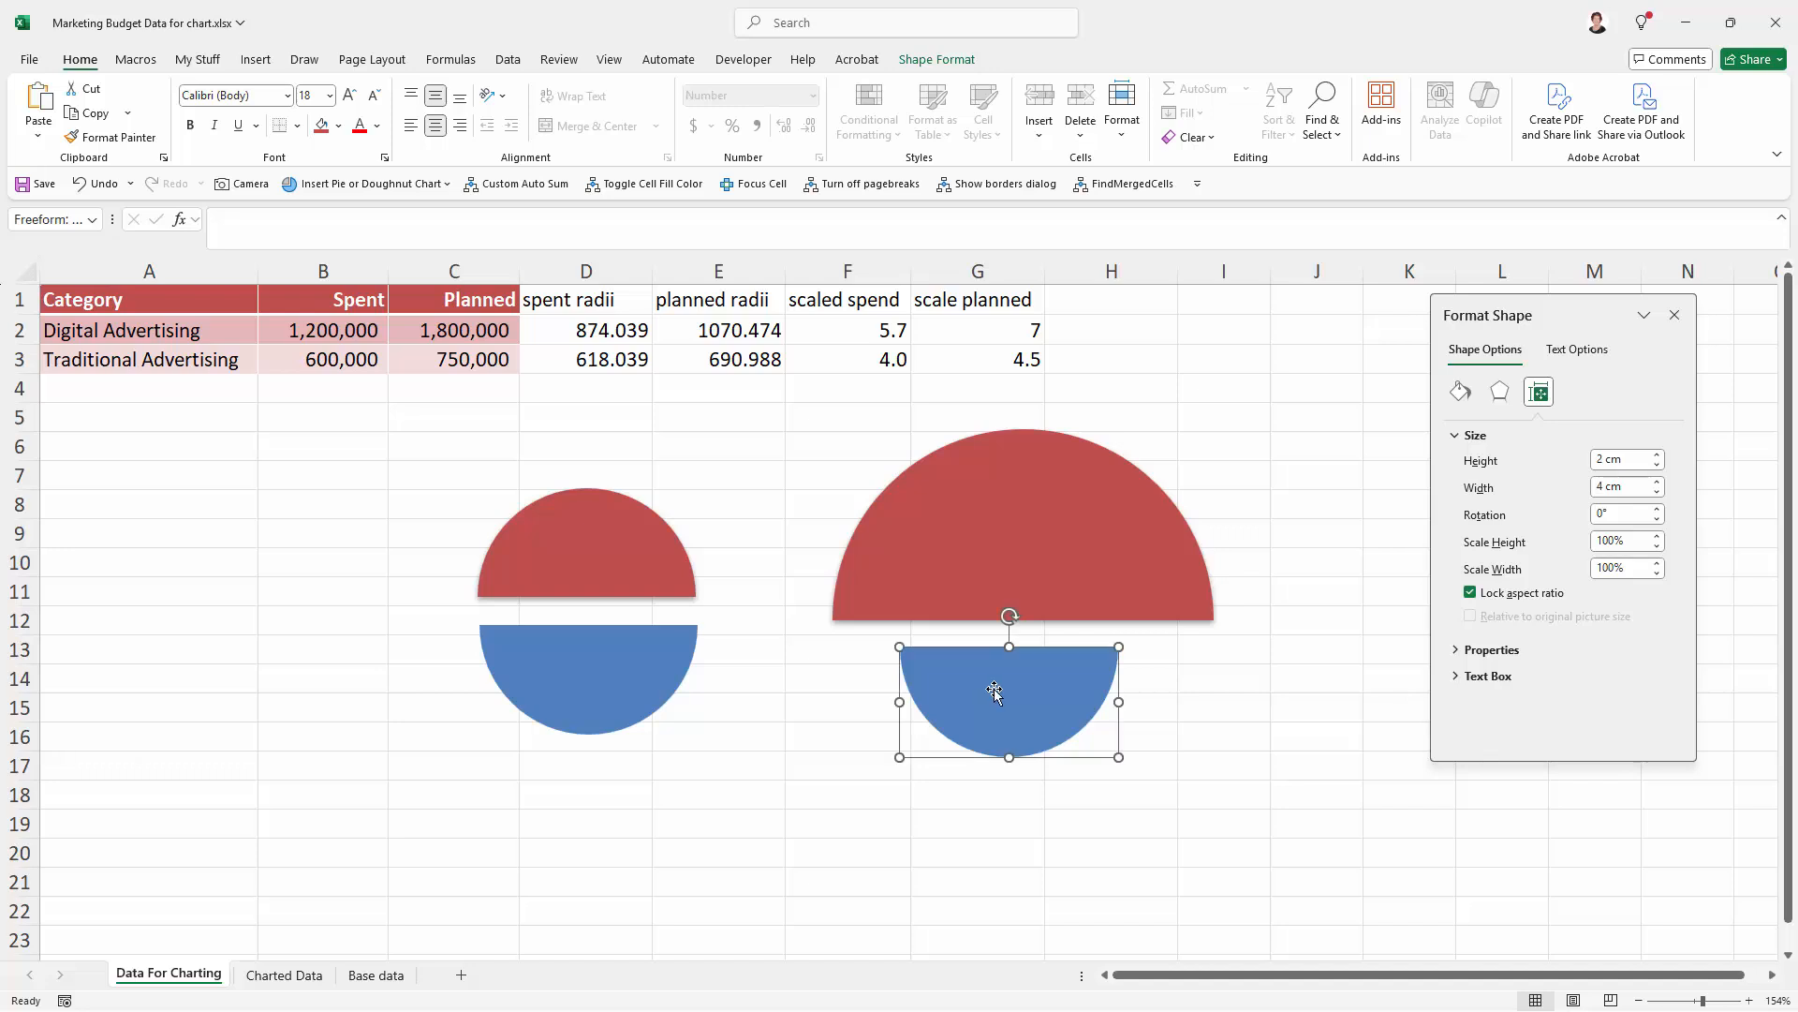
pyautogui.click(1600, 486)
pyautogui.write('.5')
pyautogui.press('Tab')
pyautogui.click(1400, 585)
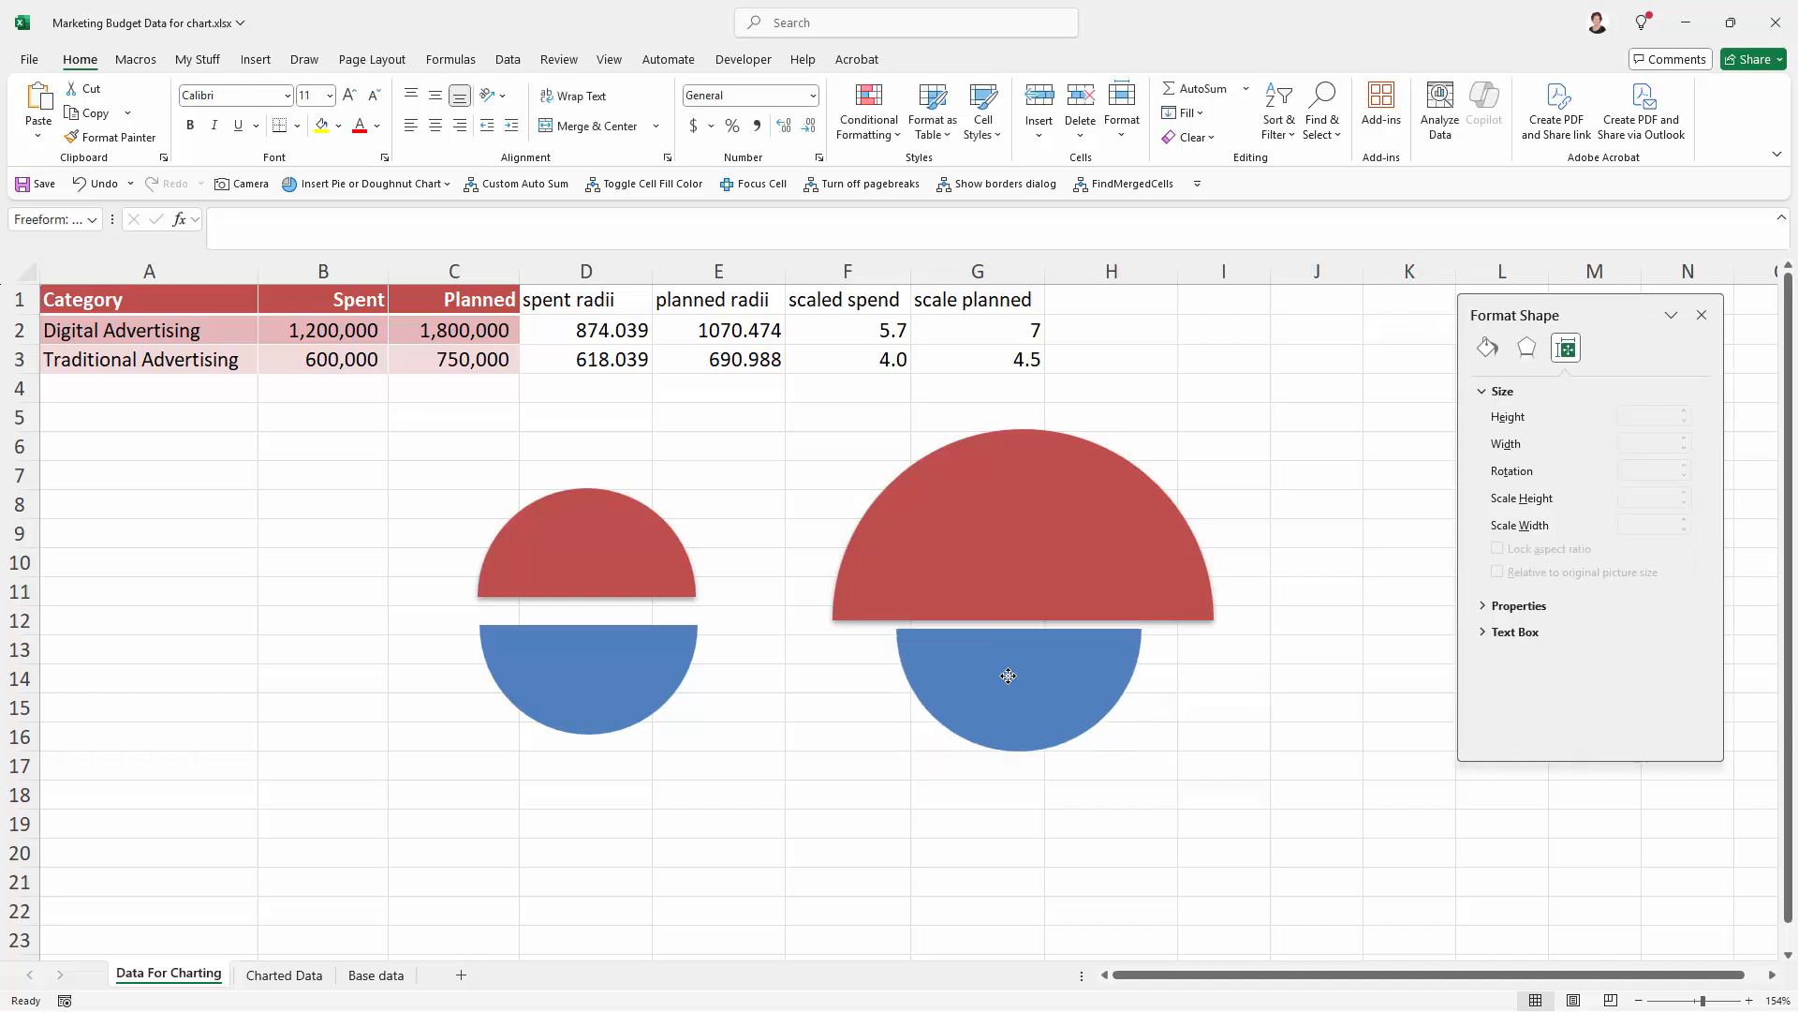
pyautogui.click(1007, 676)
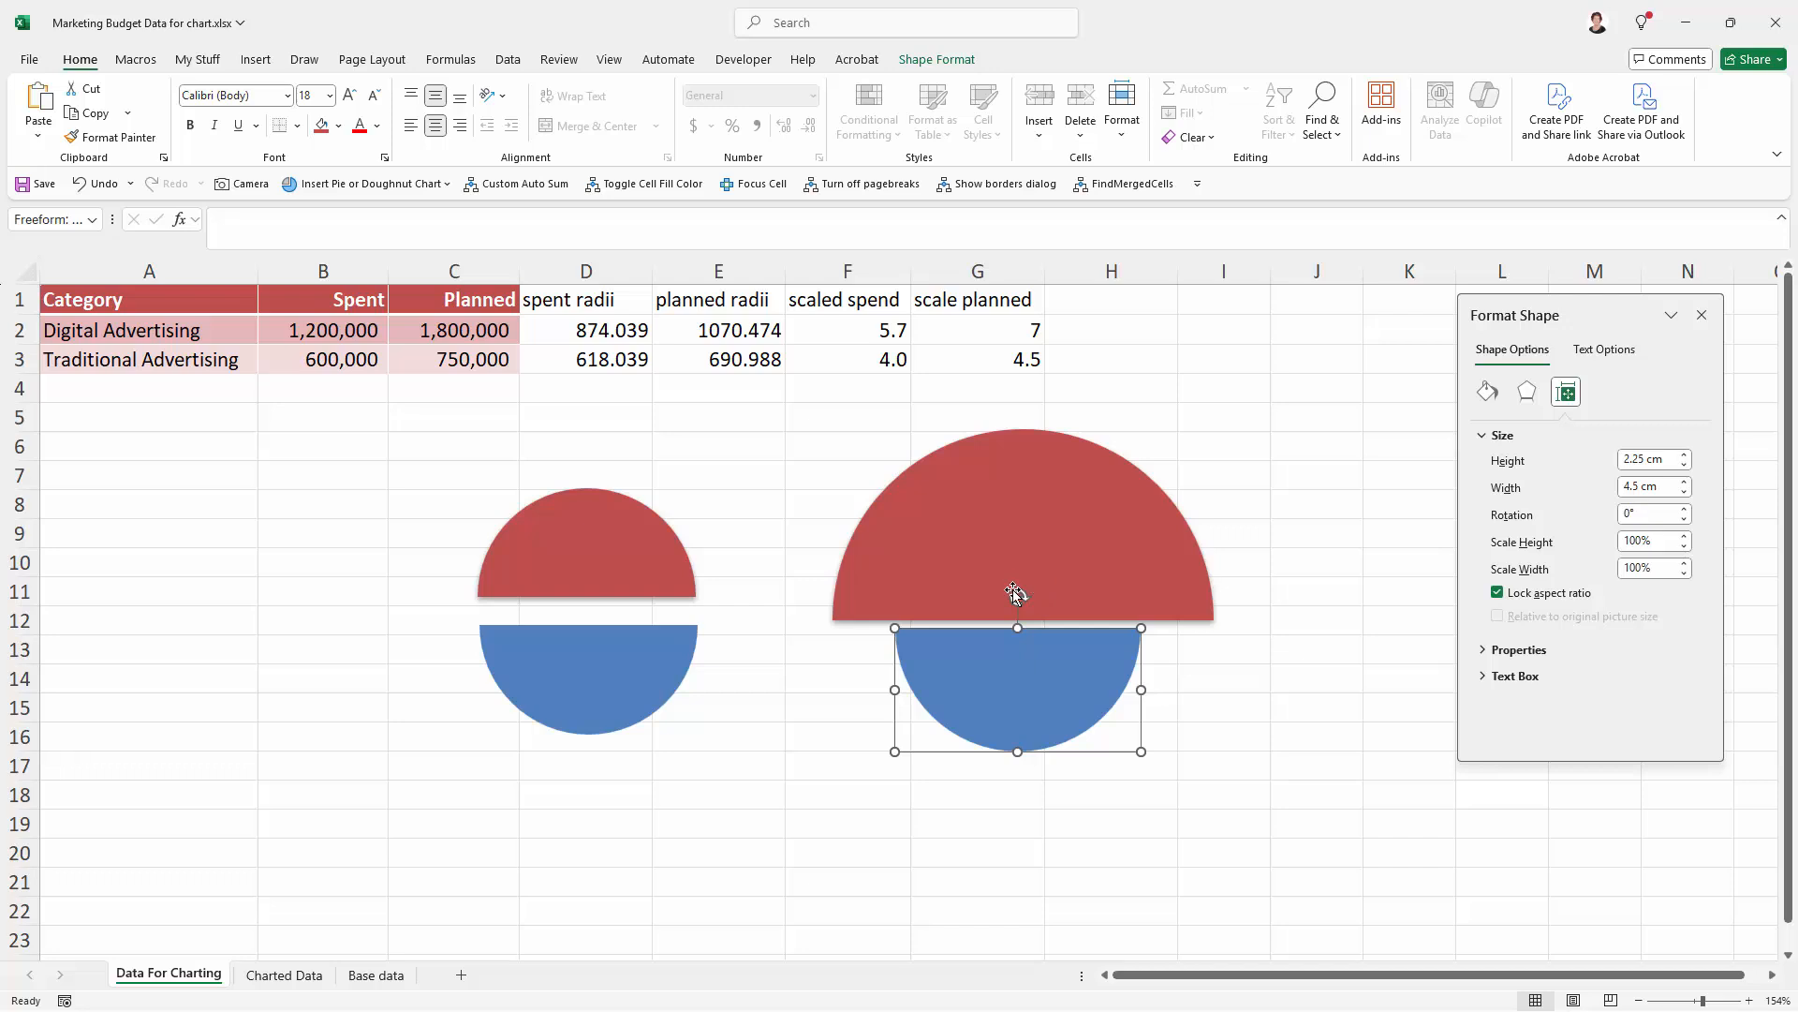
pyautogui.click(1105, 581)
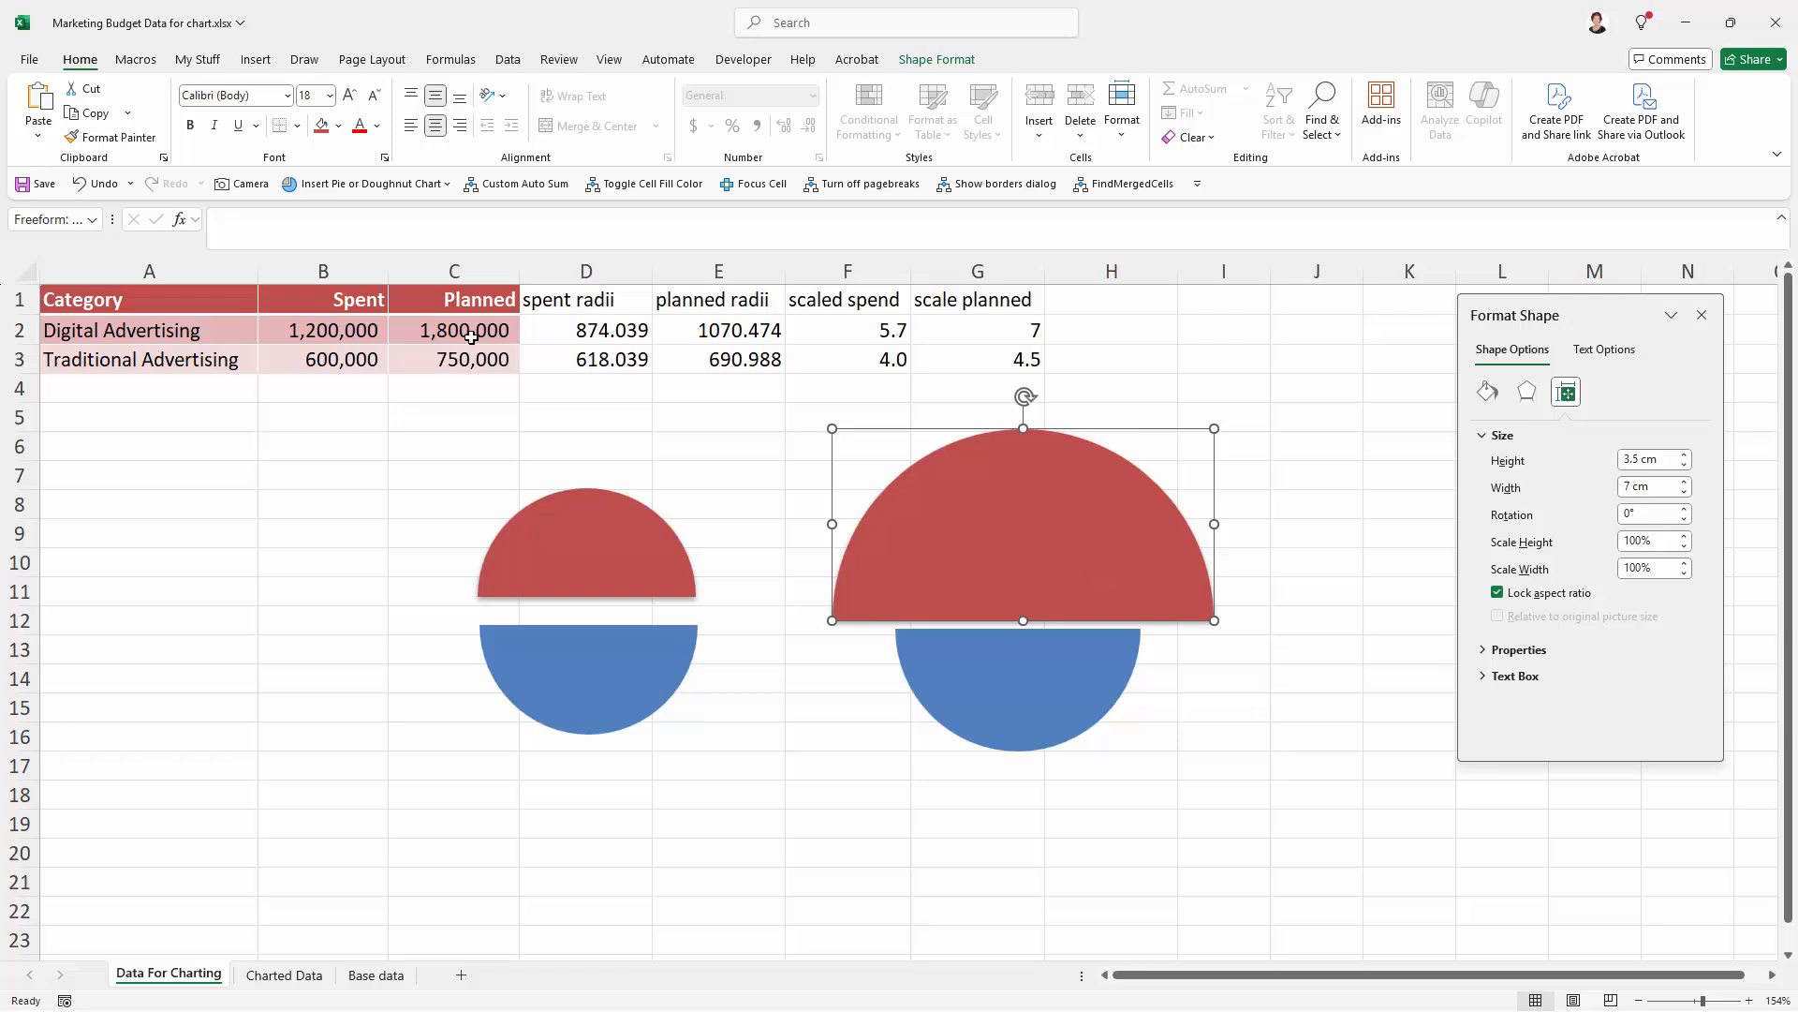
pyautogui.click(1041, 680)
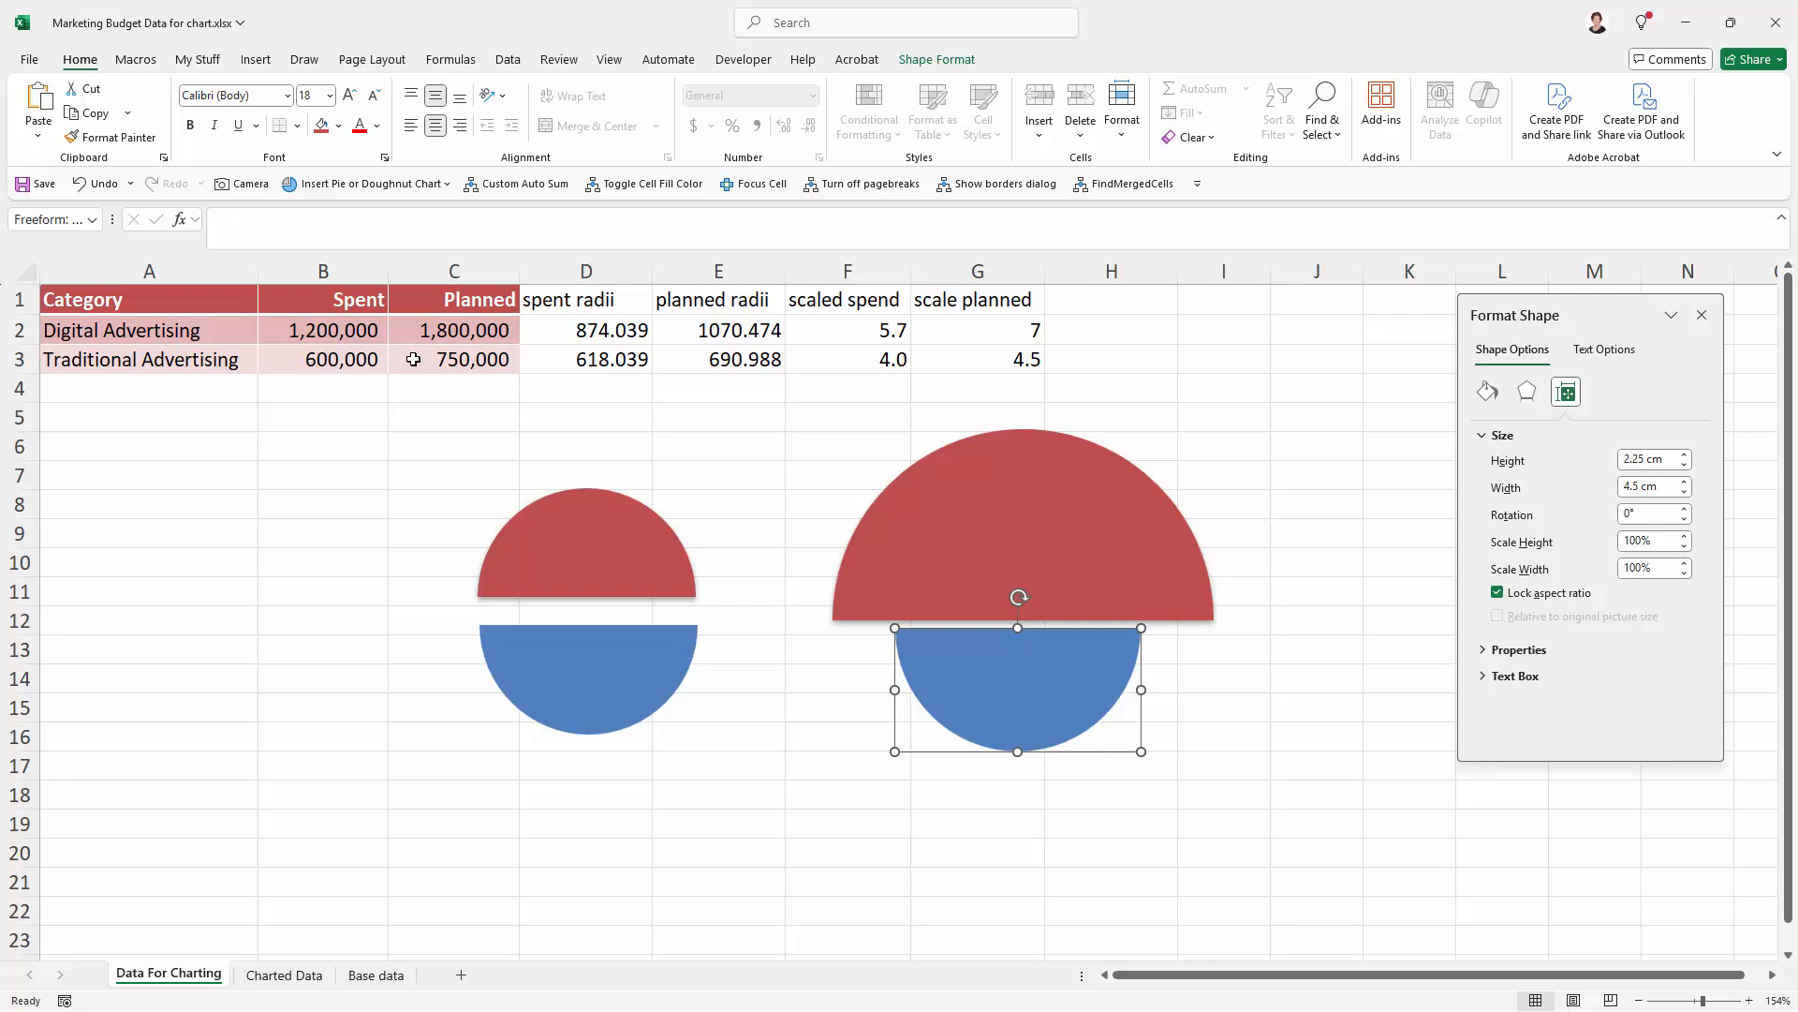
# - Set the width of the red semicircle under columns C to E to 5.7 cm and centre its blue partner just beneath it
pyautogui.click(590, 559)
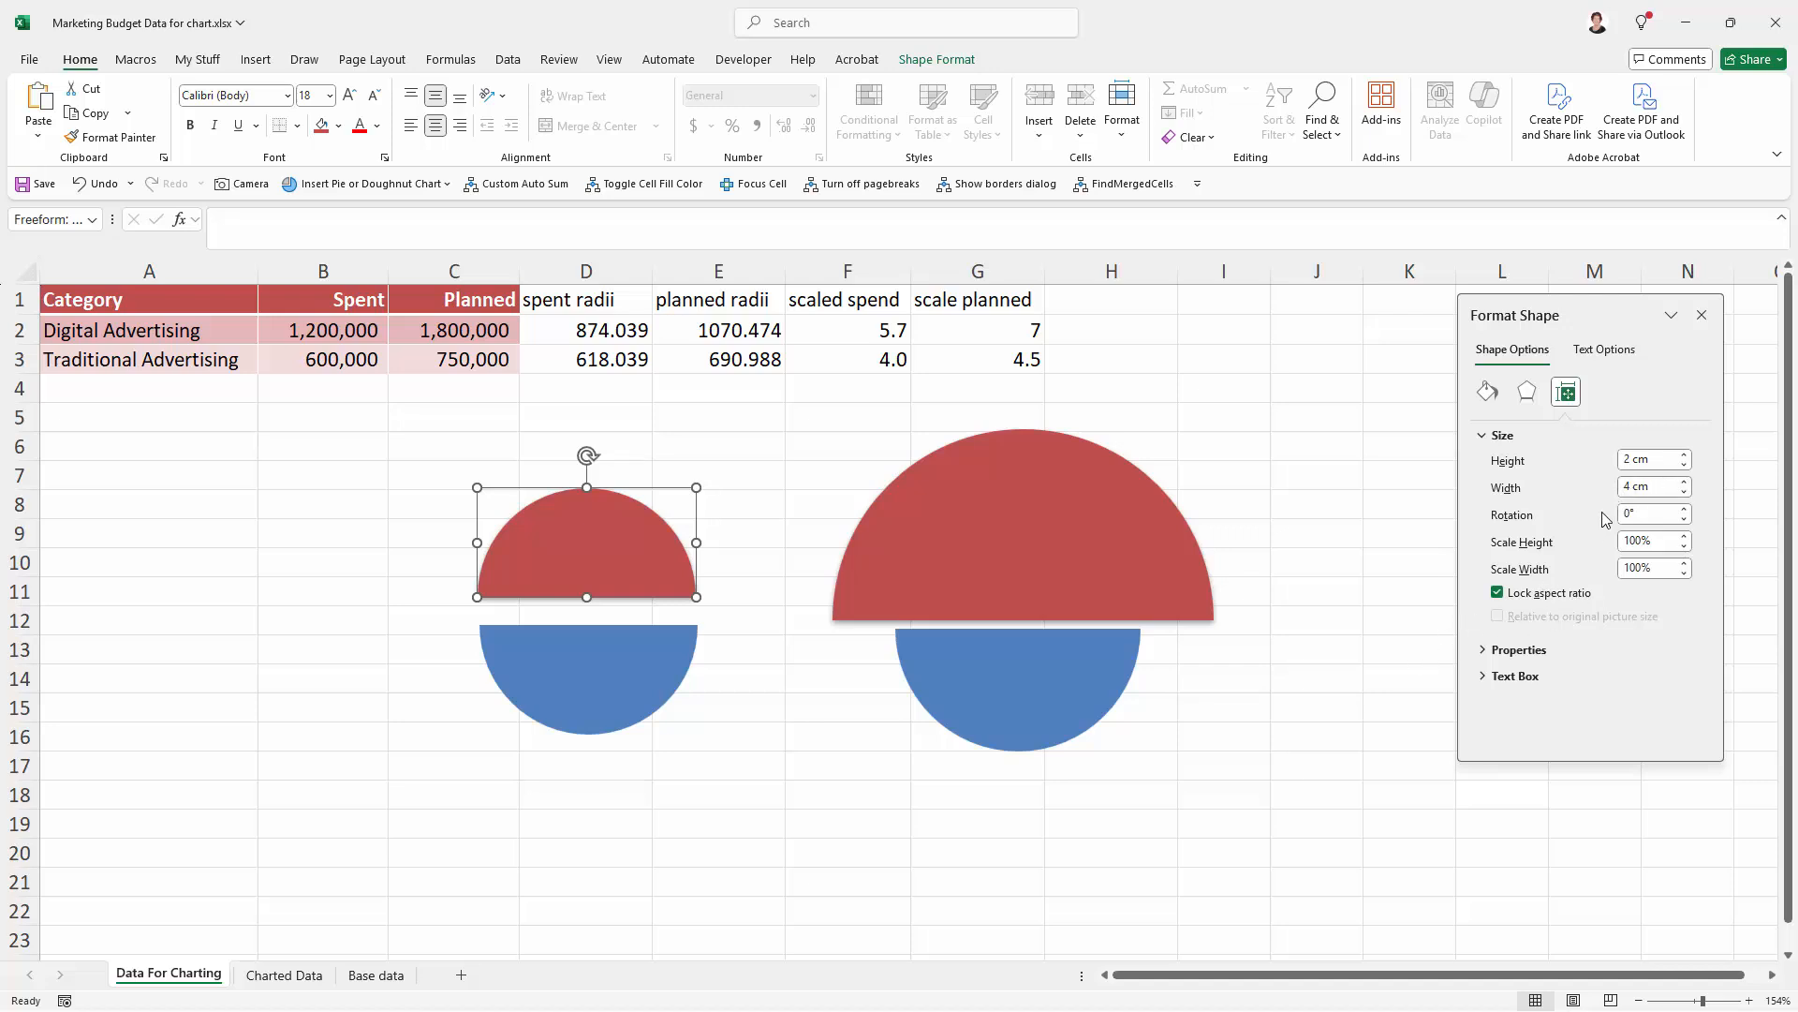
pyautogui.click(1629, 486)
pyautogui.write('5.7')
pyautogui.press('Return')
pyautogui.click(652, 679)
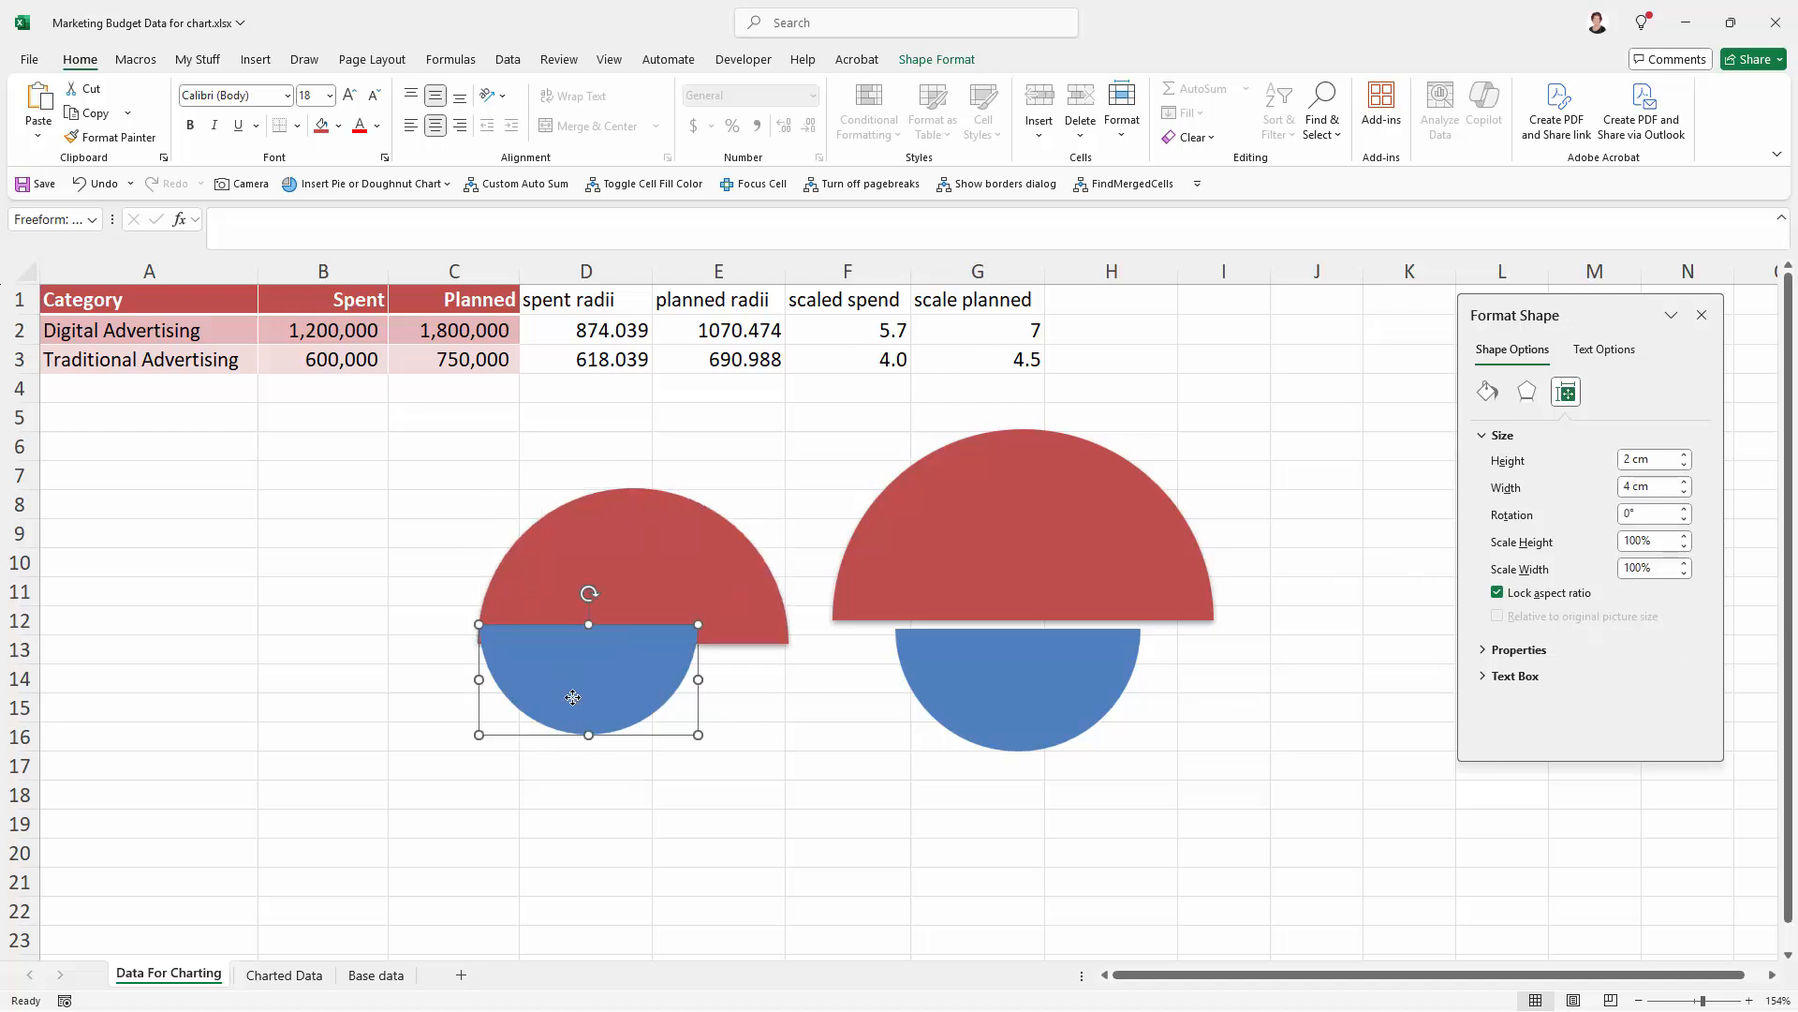
pyautogui.moveTo(572, 698); pyautogui.dragTo(612, 723)
# - Fill the 5.7 cm red semicircle with dark orange and the blue semicircle below it with dark teal
pyautogui.click(711, 607)
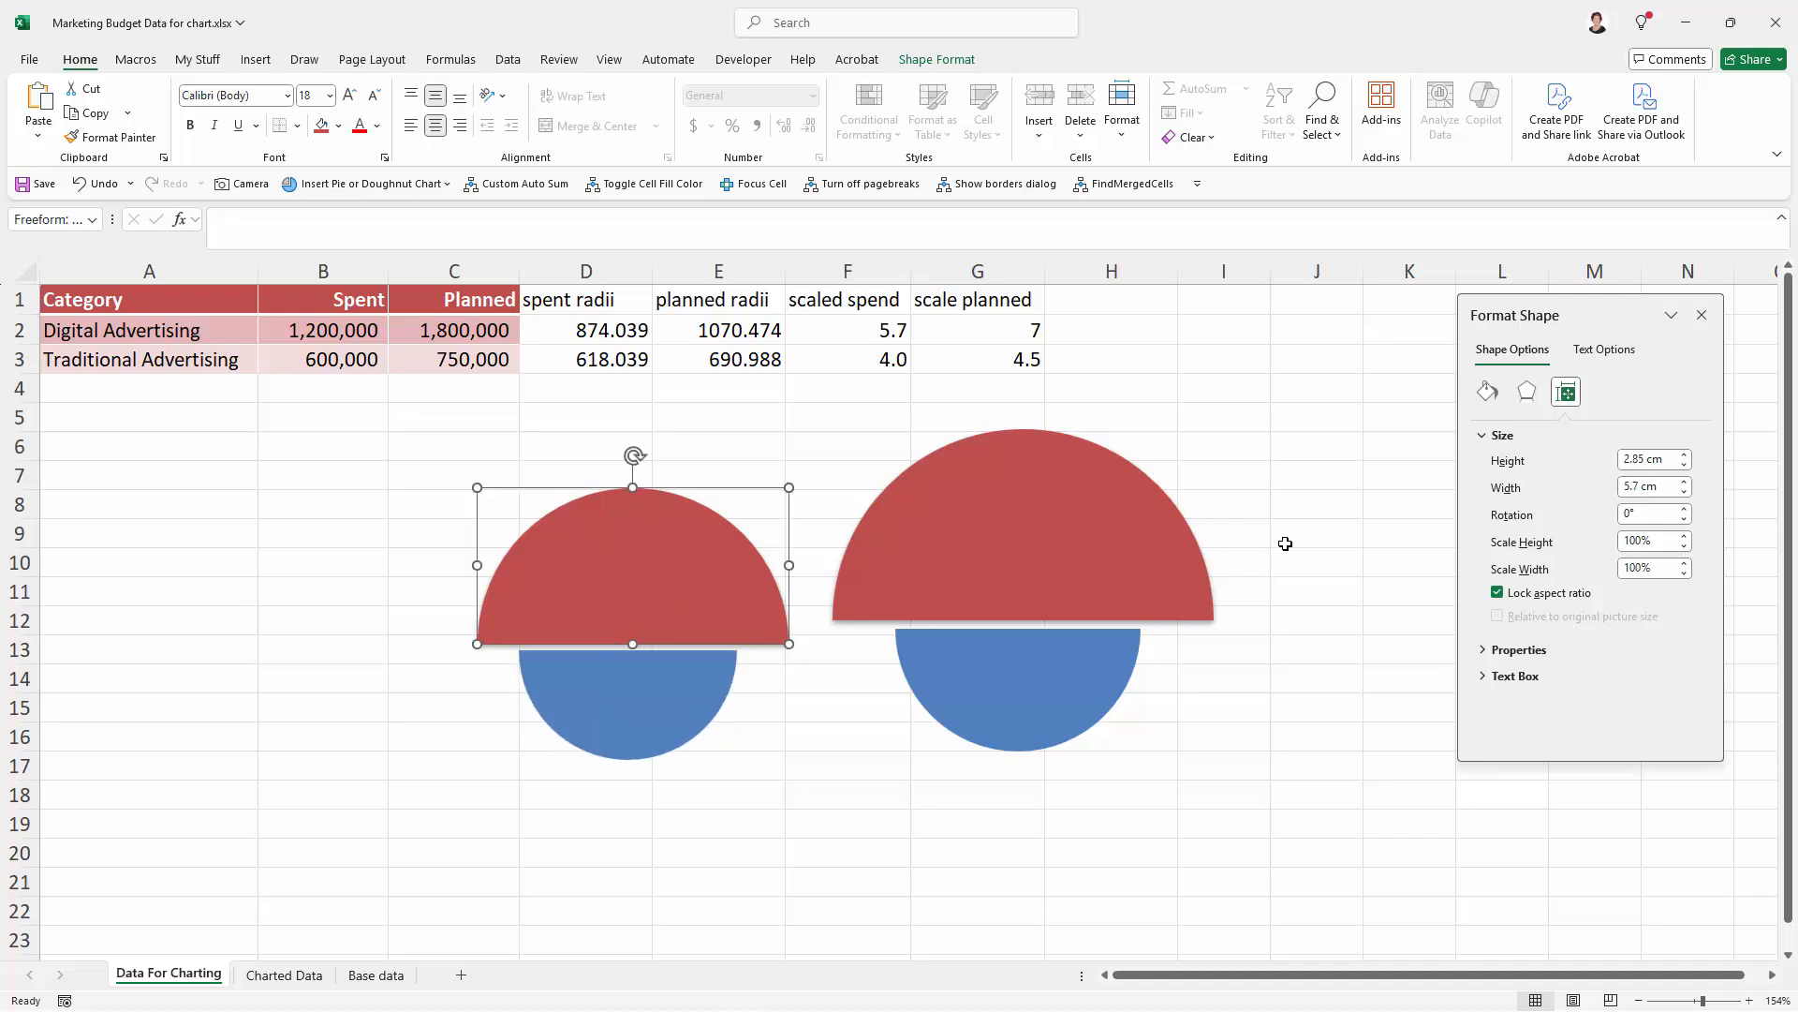
pyautogui.click(1487, 392)
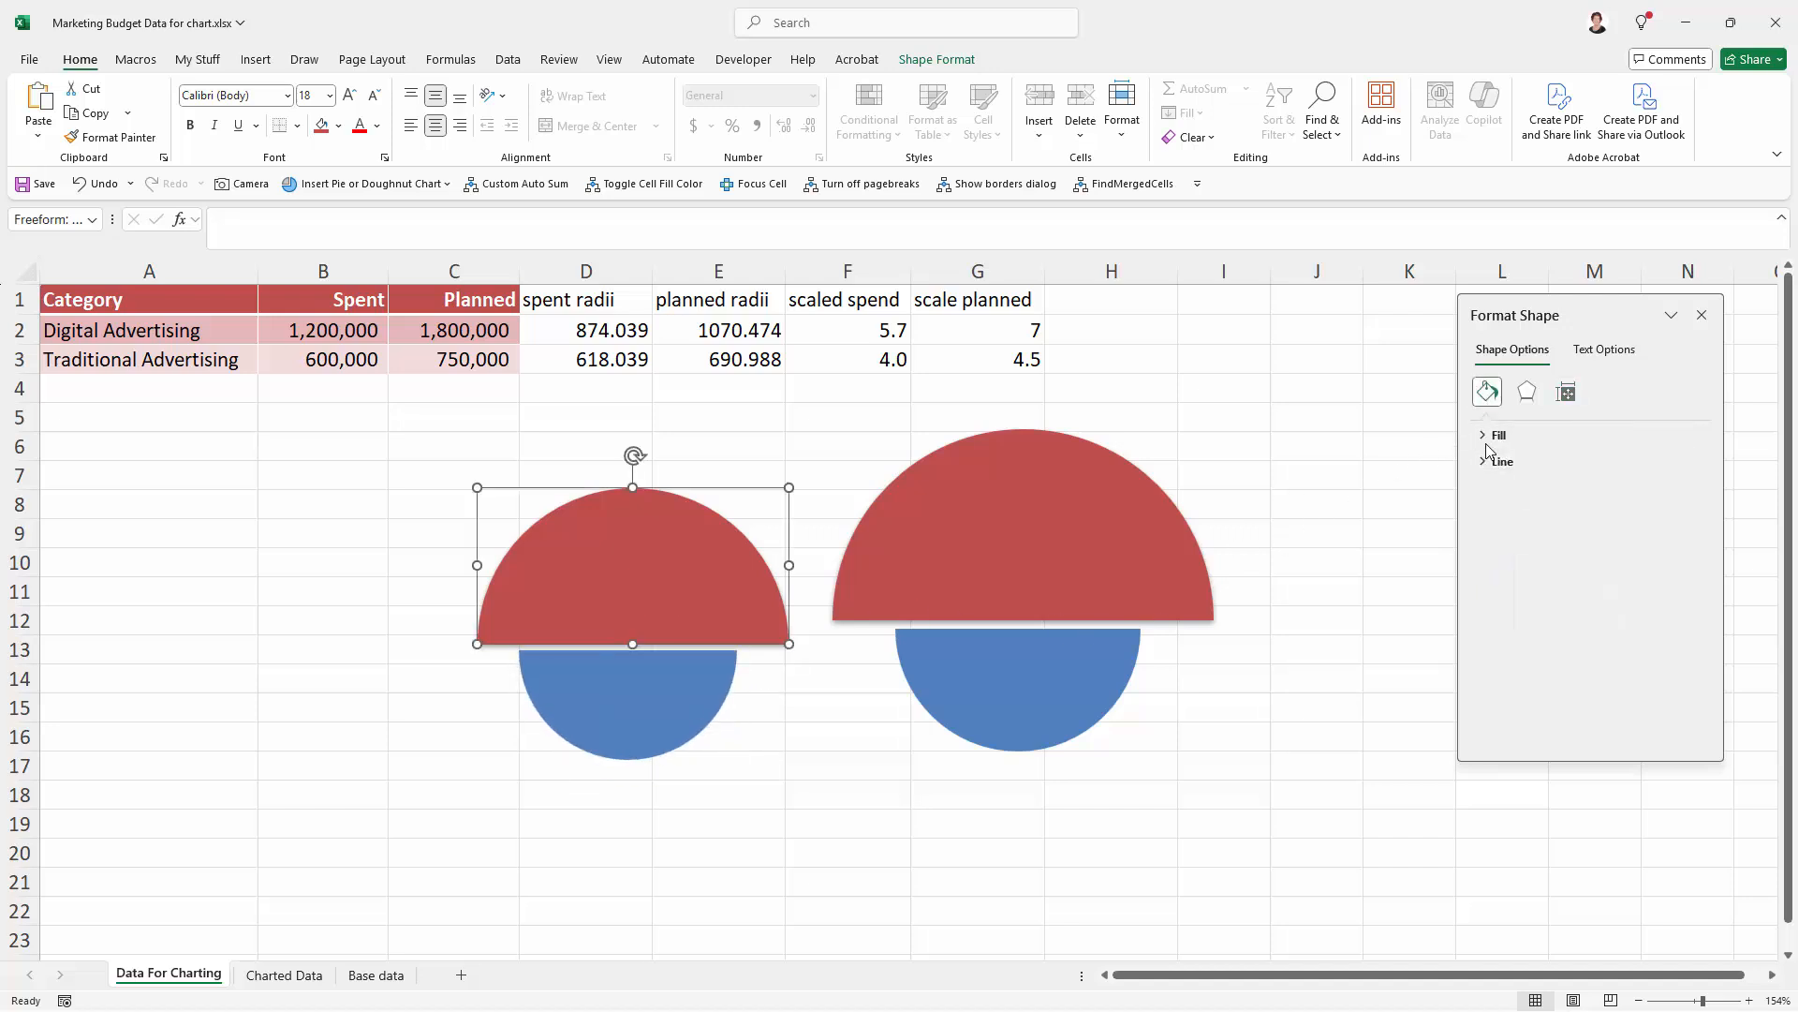
pyautogui.click(1495, 436)
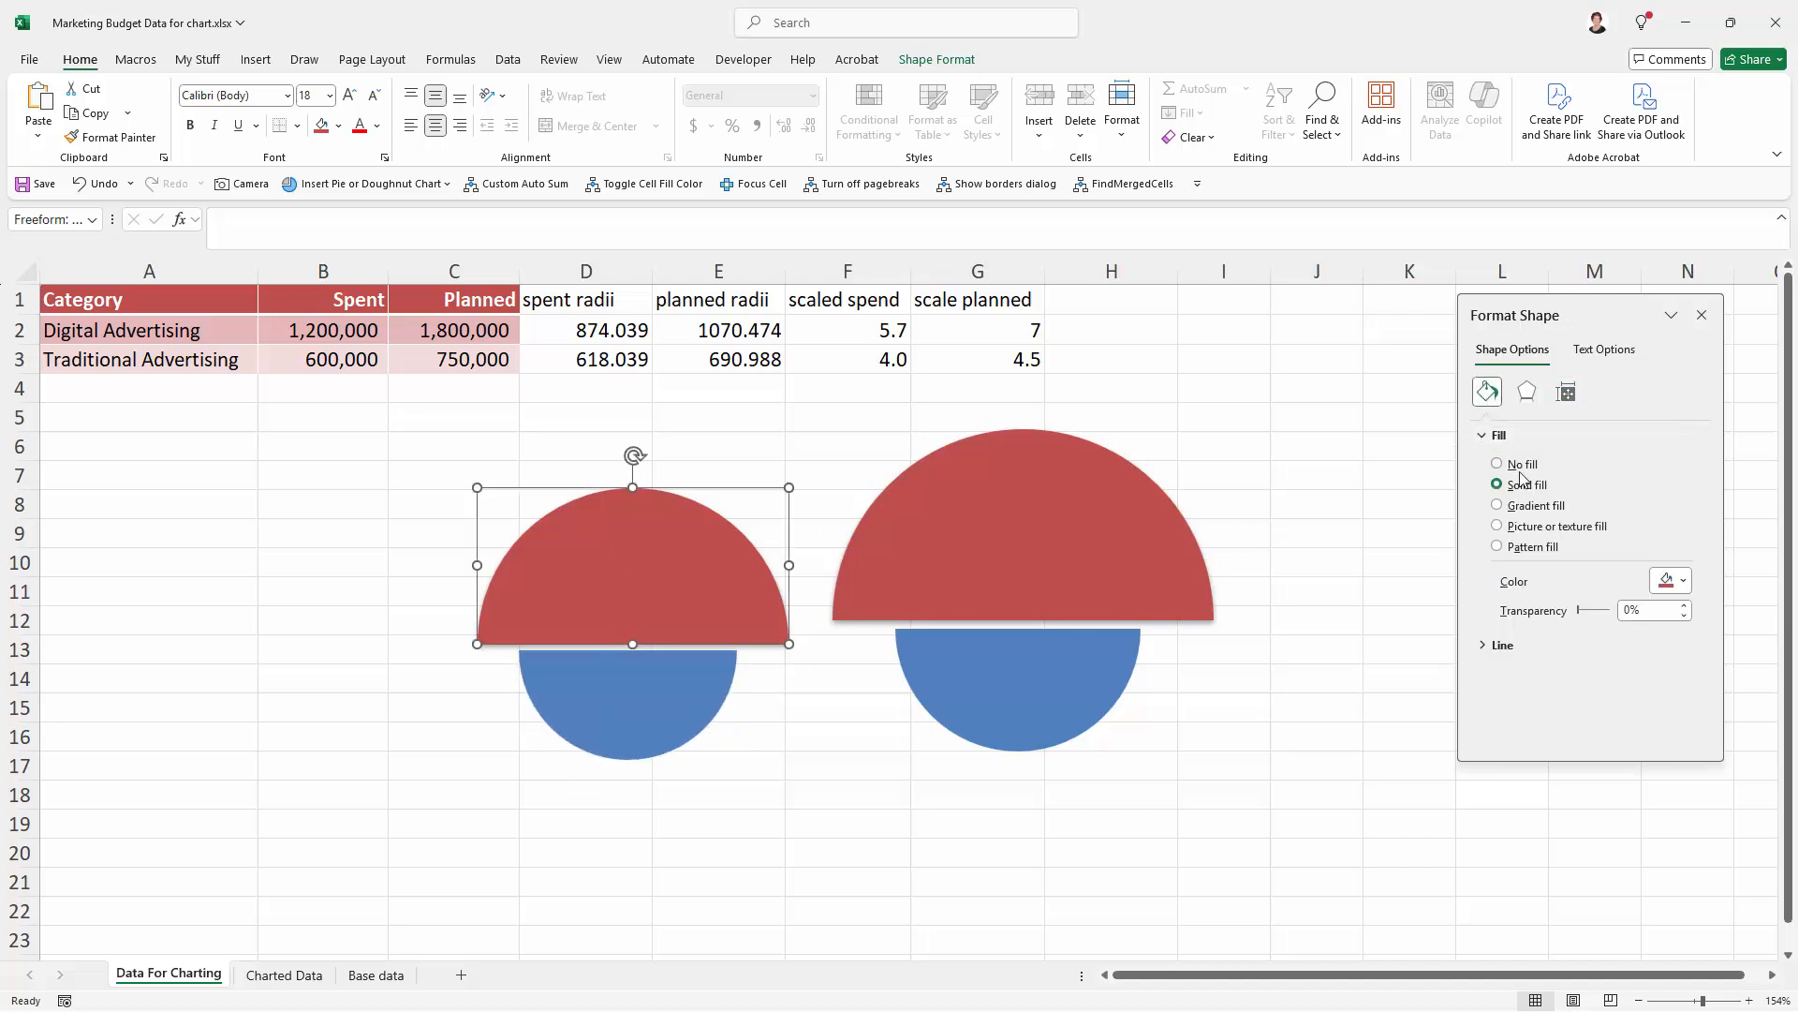
pyautogui.click(1683, 581)
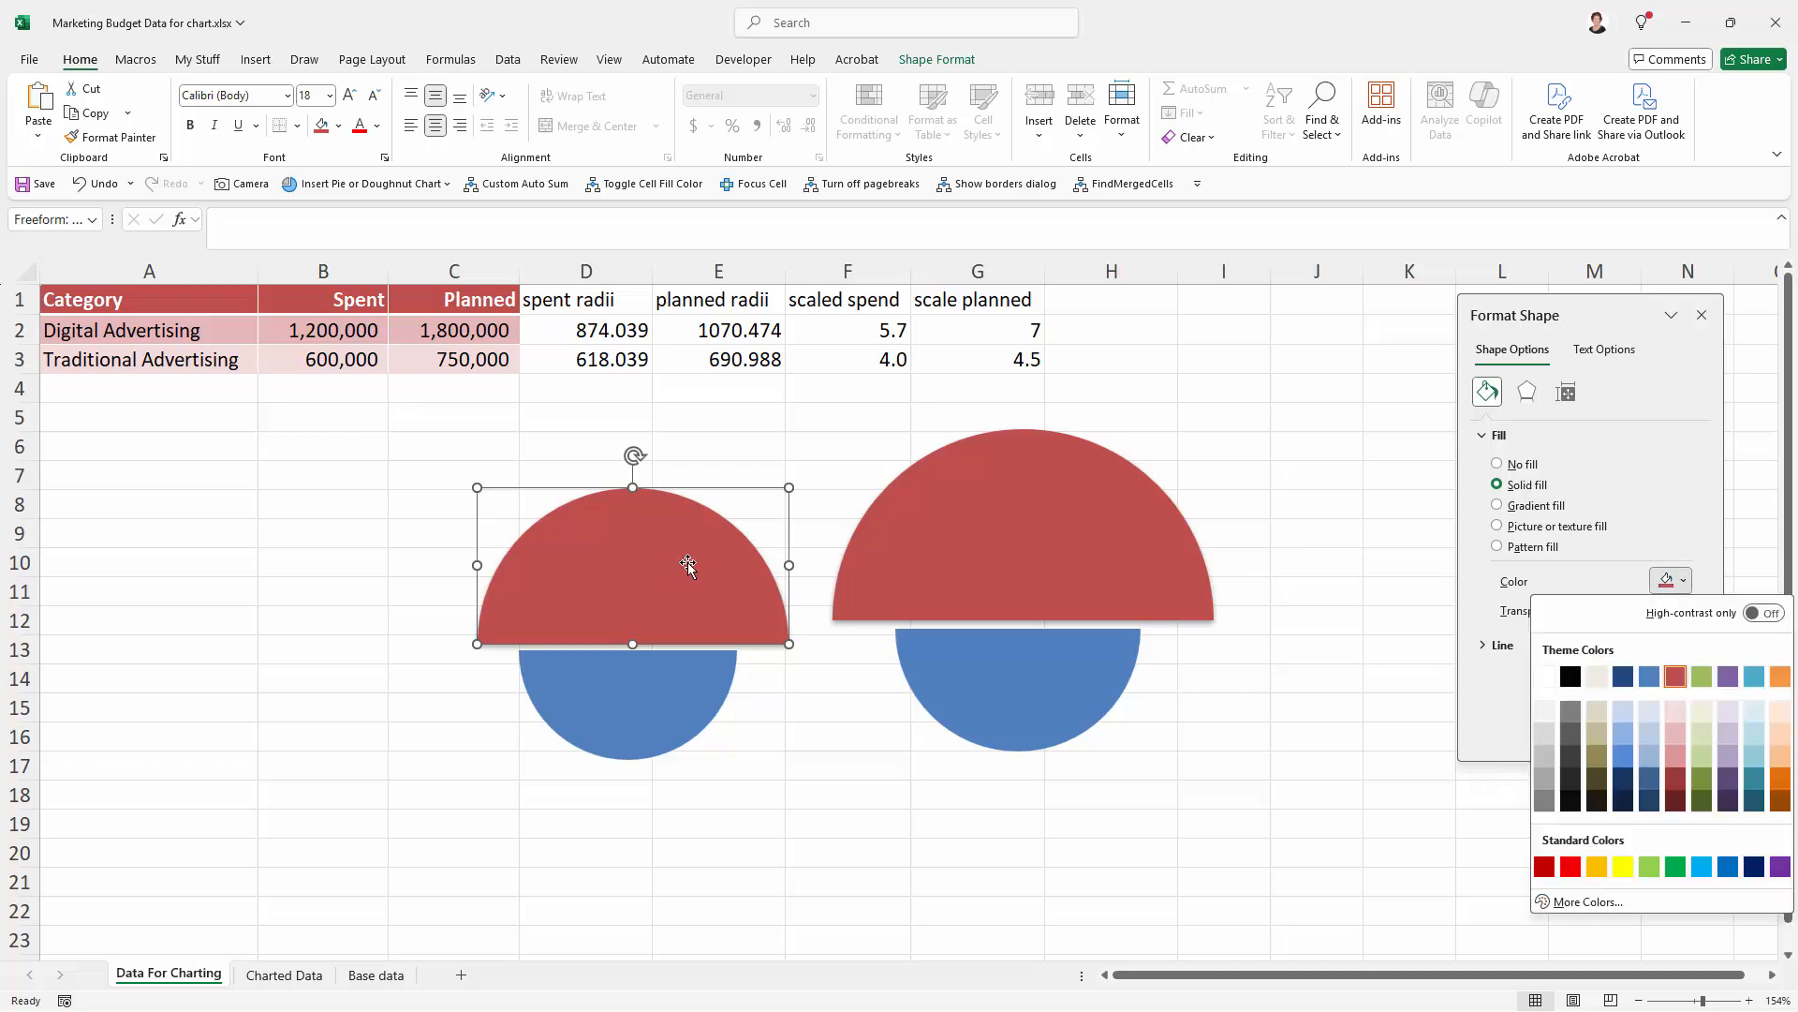
pyautogui.click(1780, 778)
pyautogui.click(736, 724)
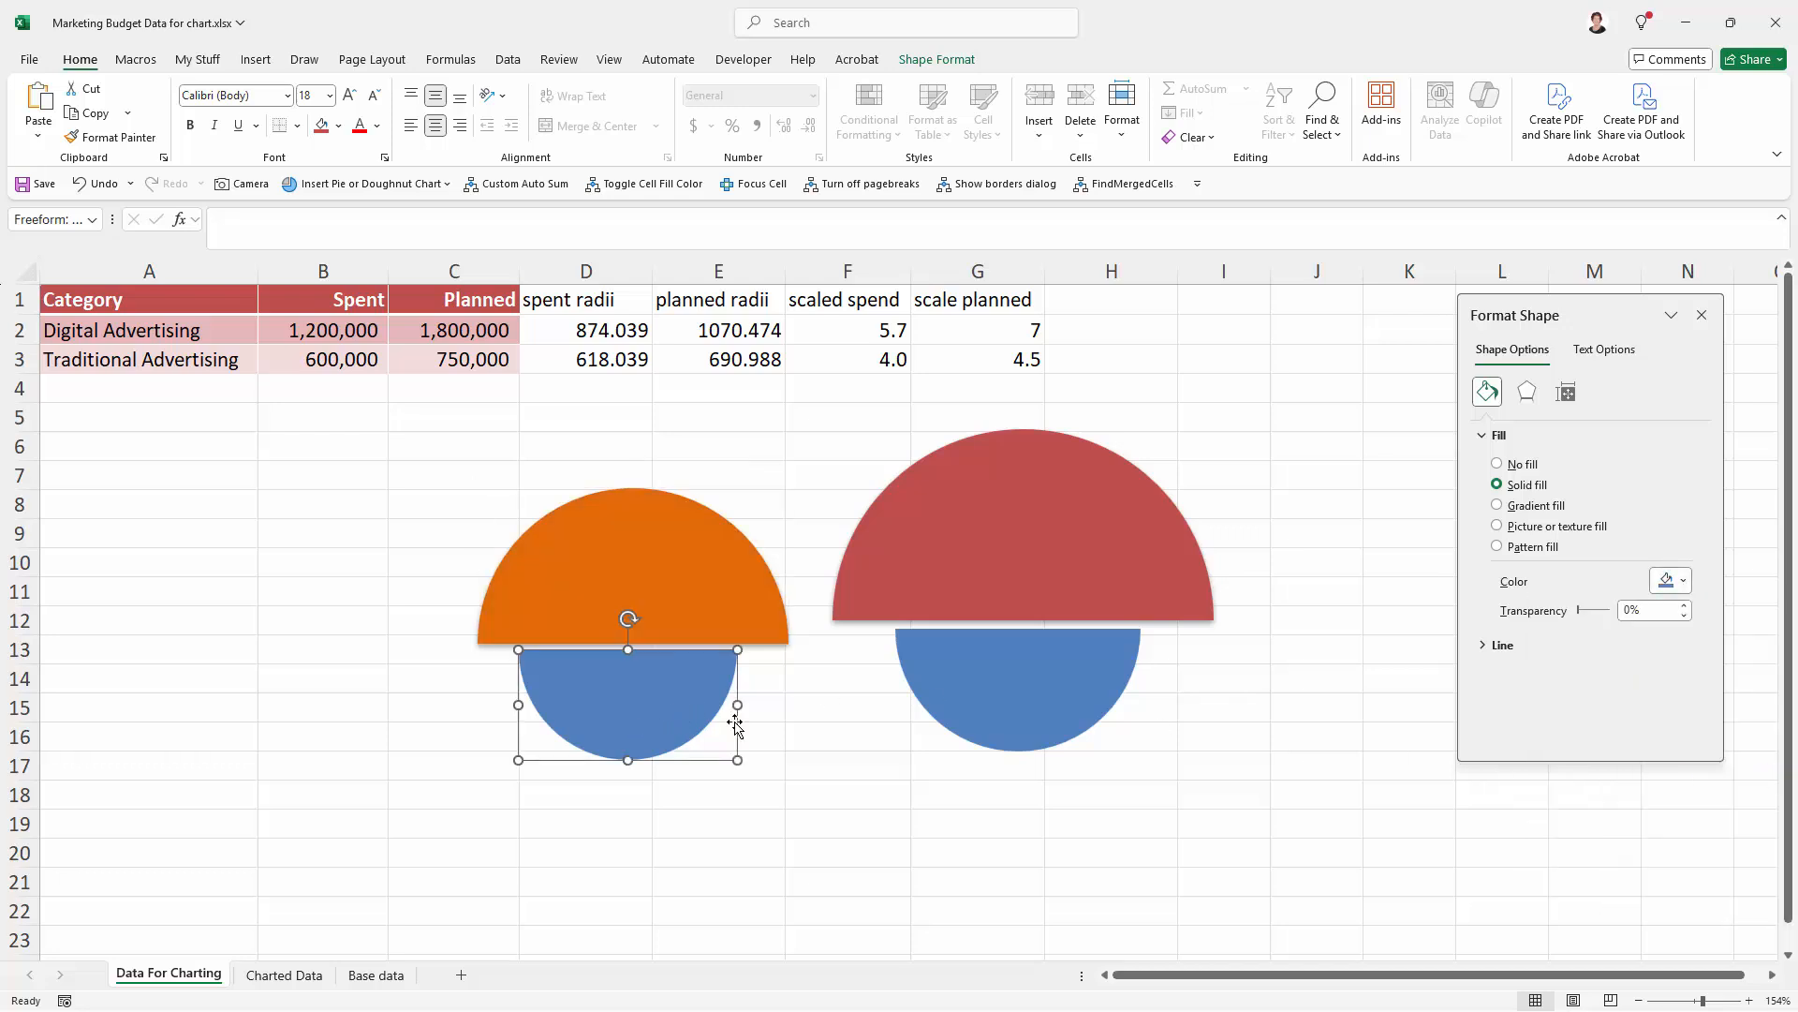
pyautogui.click(1681, 582)
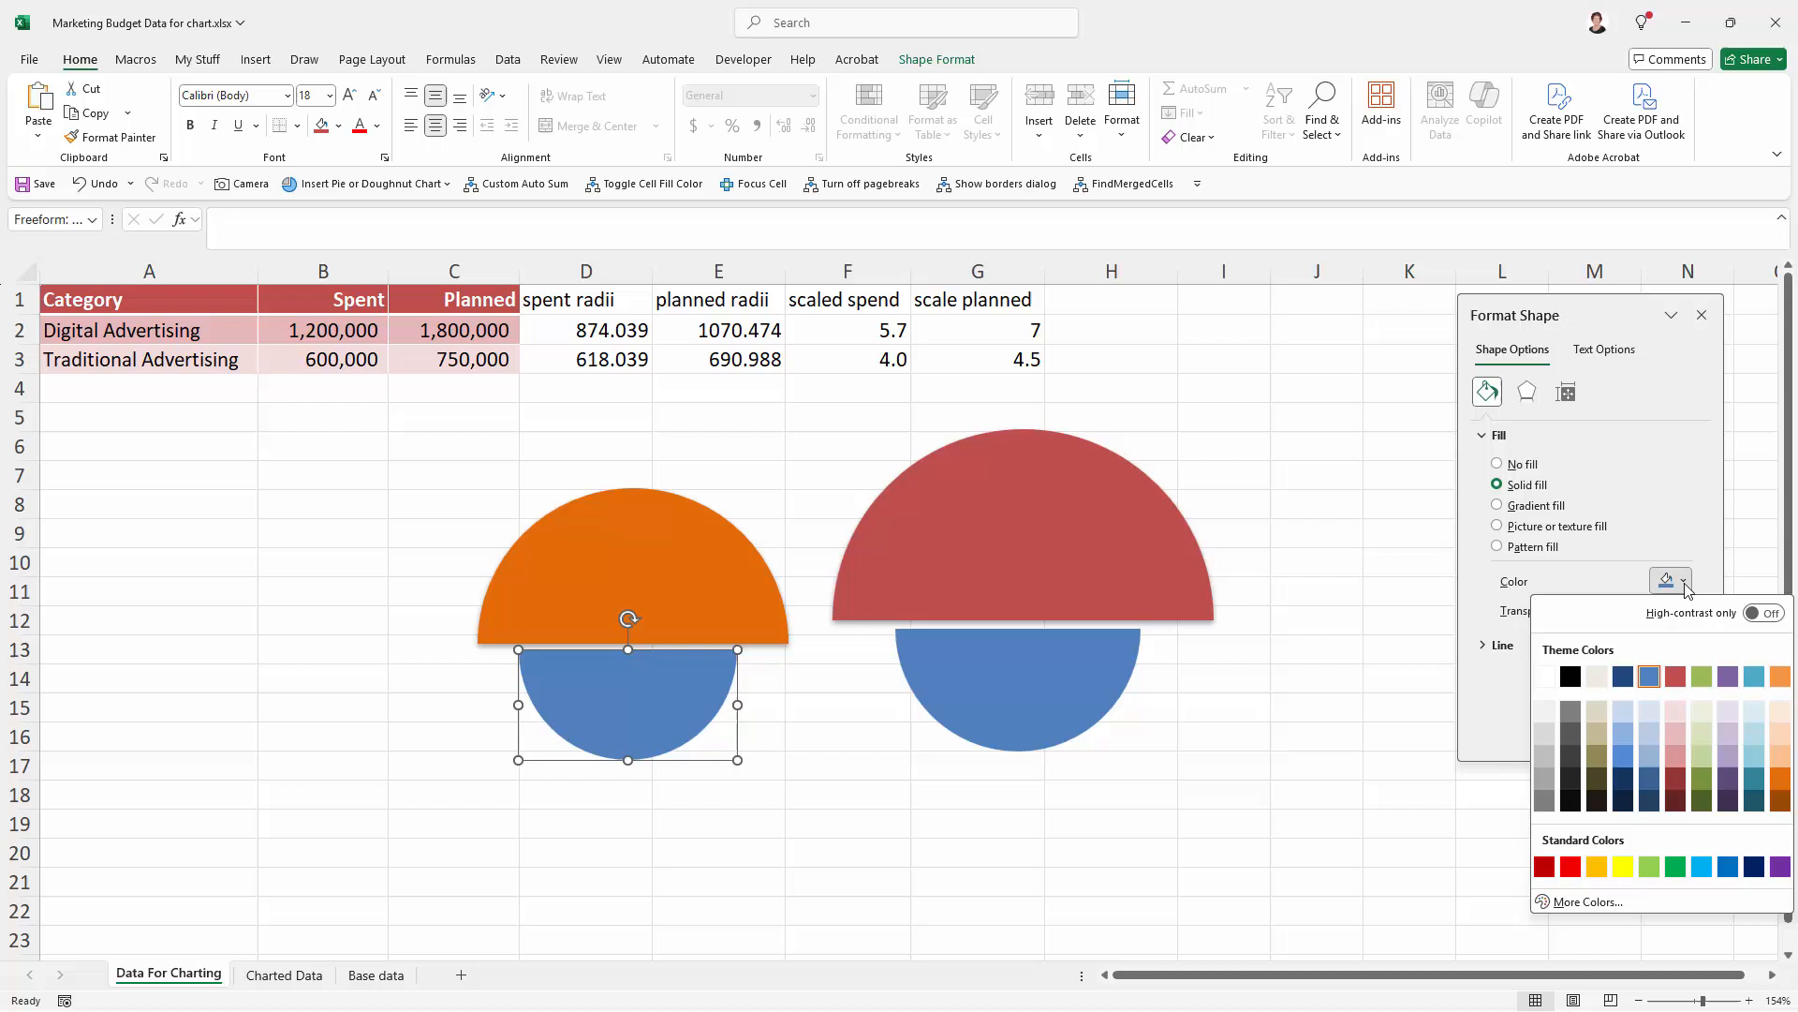
pyautogui.click(1751, 780)
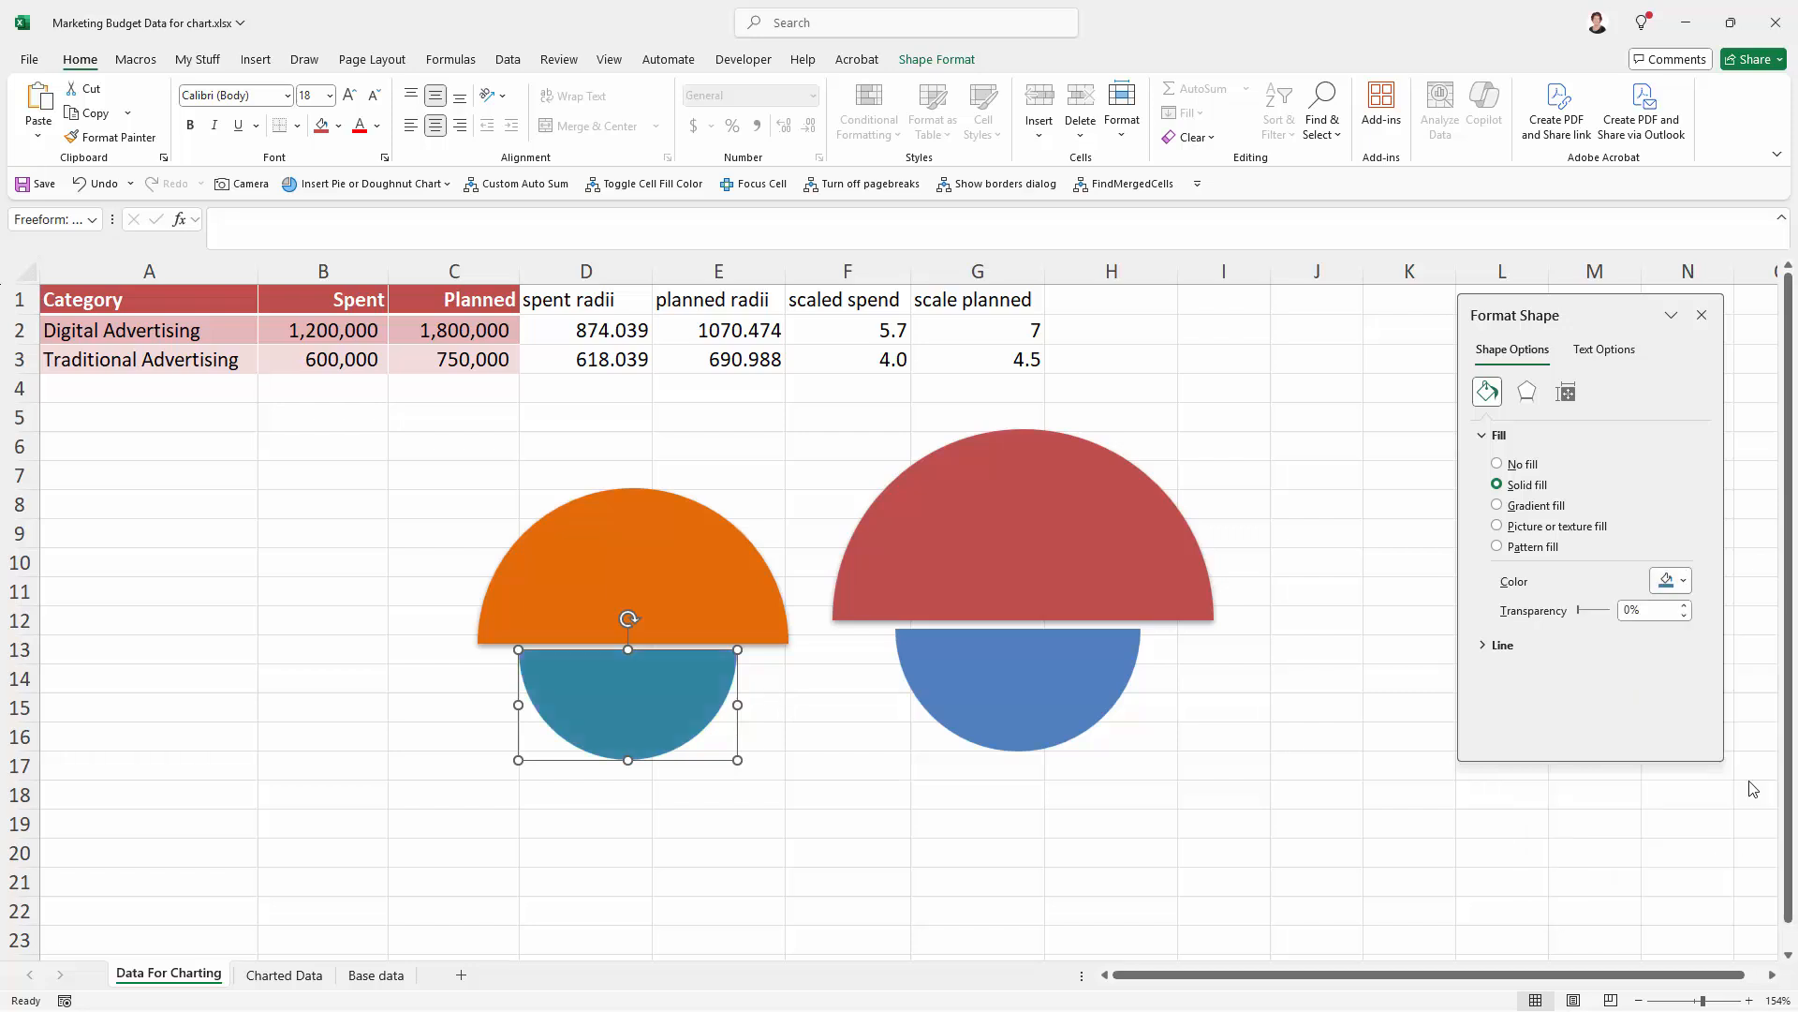
# - Try a light orange fill on the 7 cm red semicircle and a light teal fill on the blue one below it
pyautogui.click(932, 599)
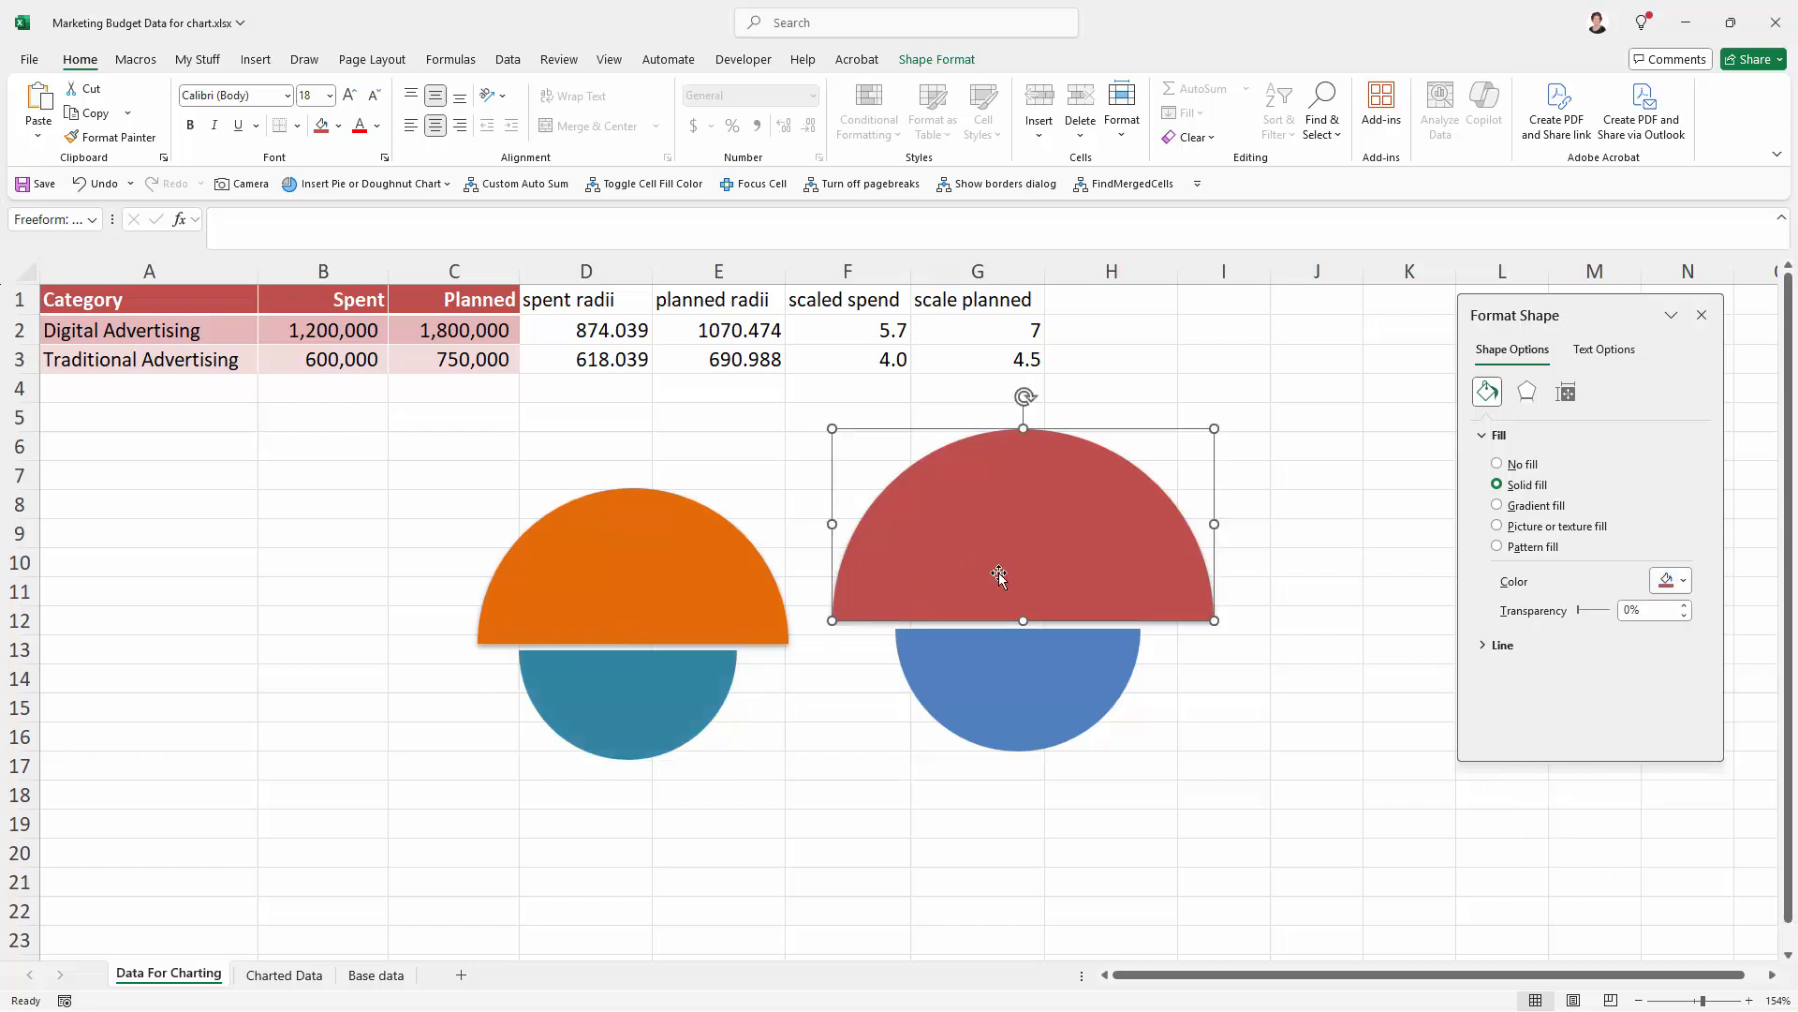
pyautogui.click(1683, 583)
pyautogui.click(1779, 757)
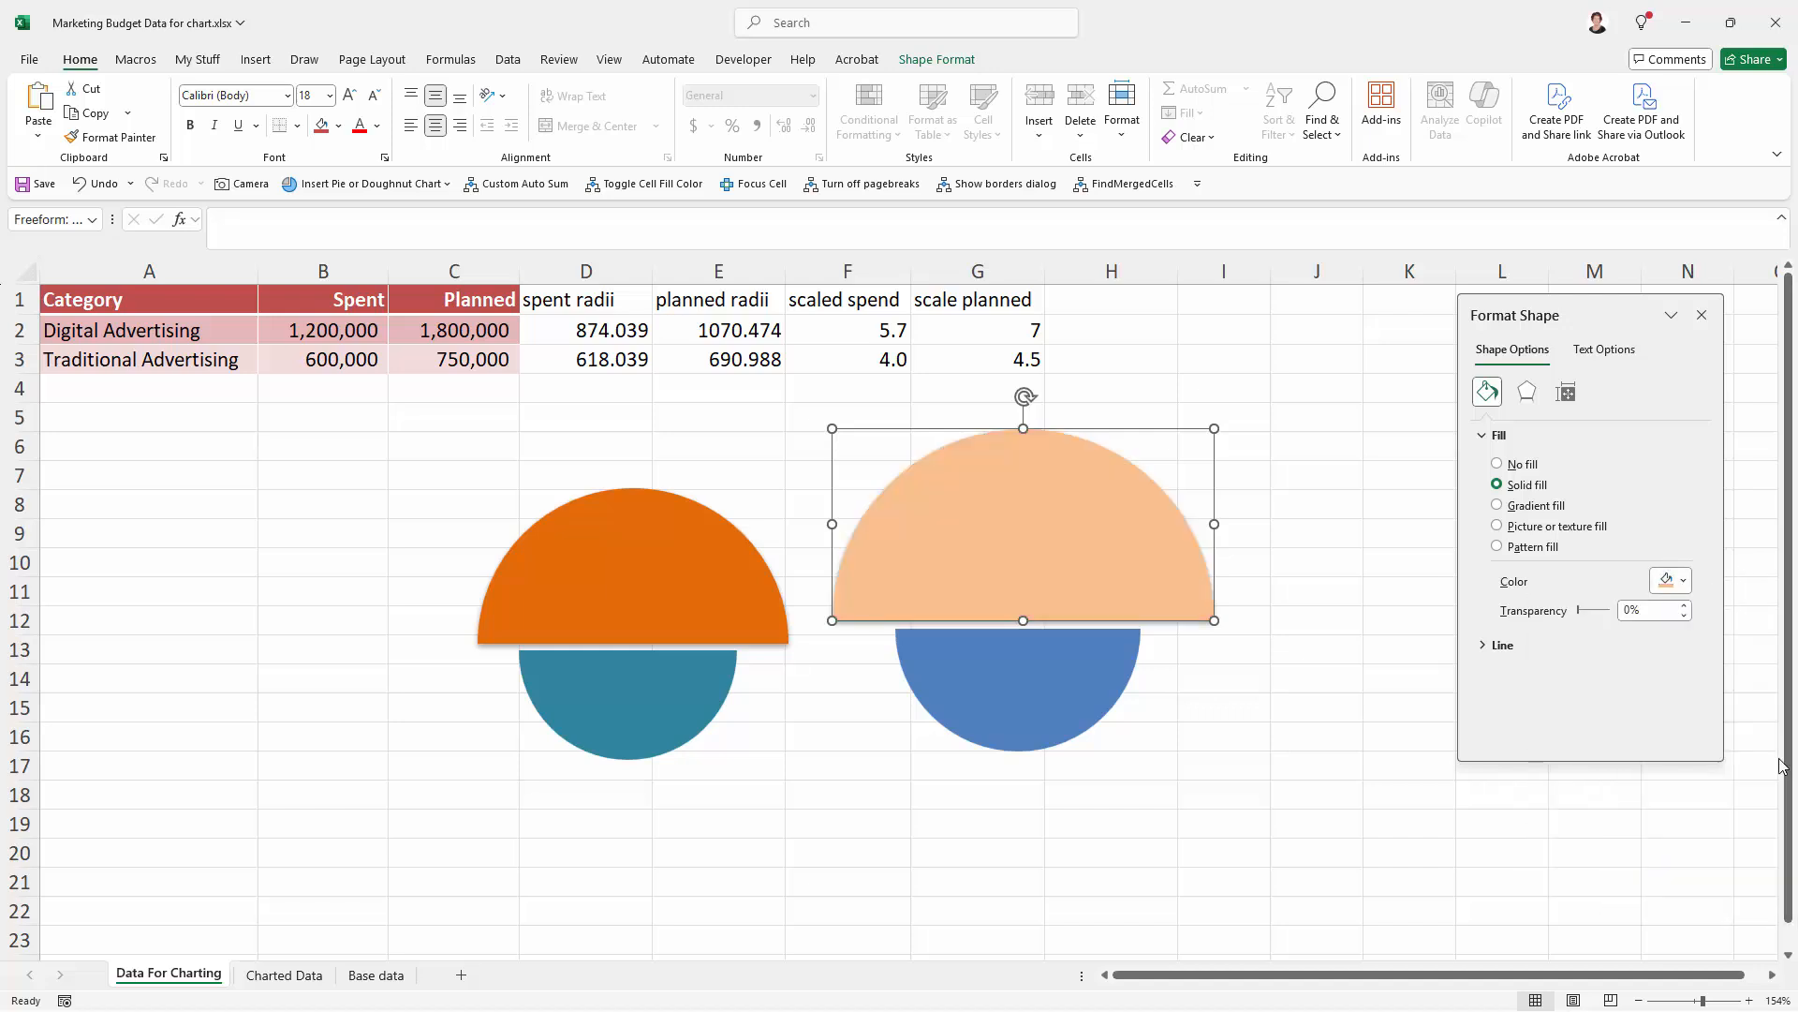
pyautogui.press('Tab')
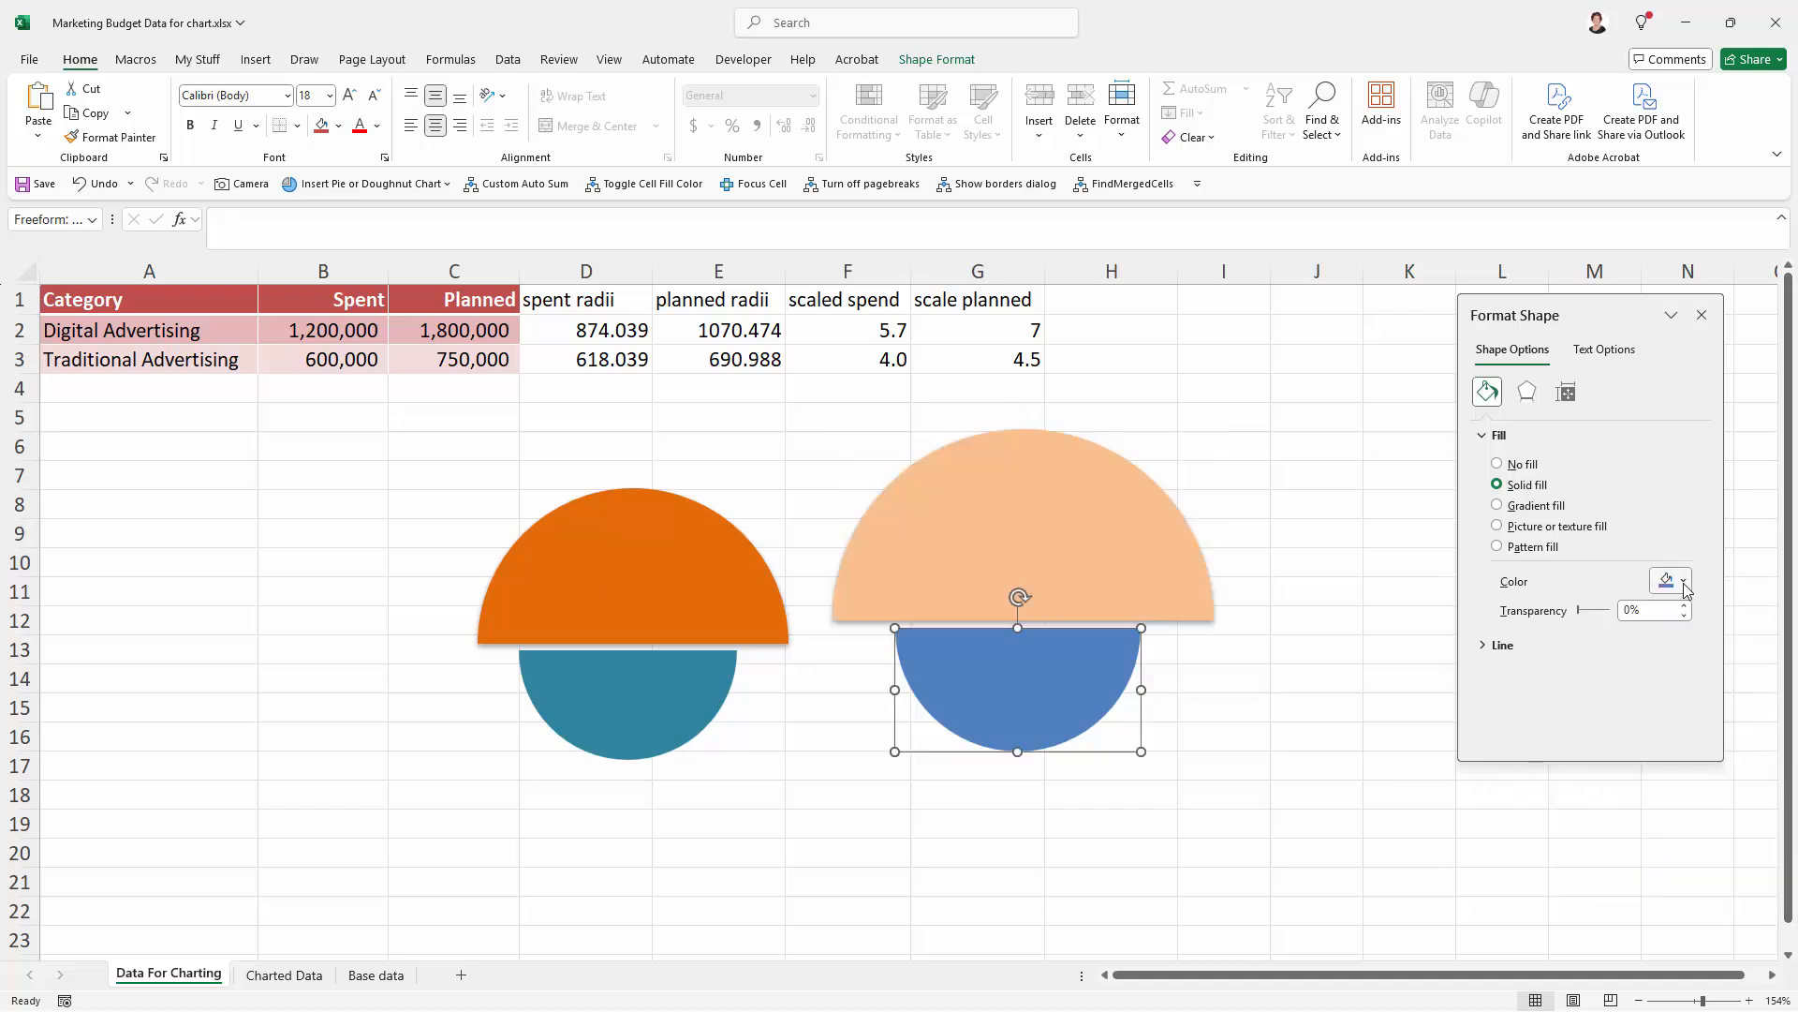
pyautogui.click(1683, 583)
pyautogui.click(1721, 731)
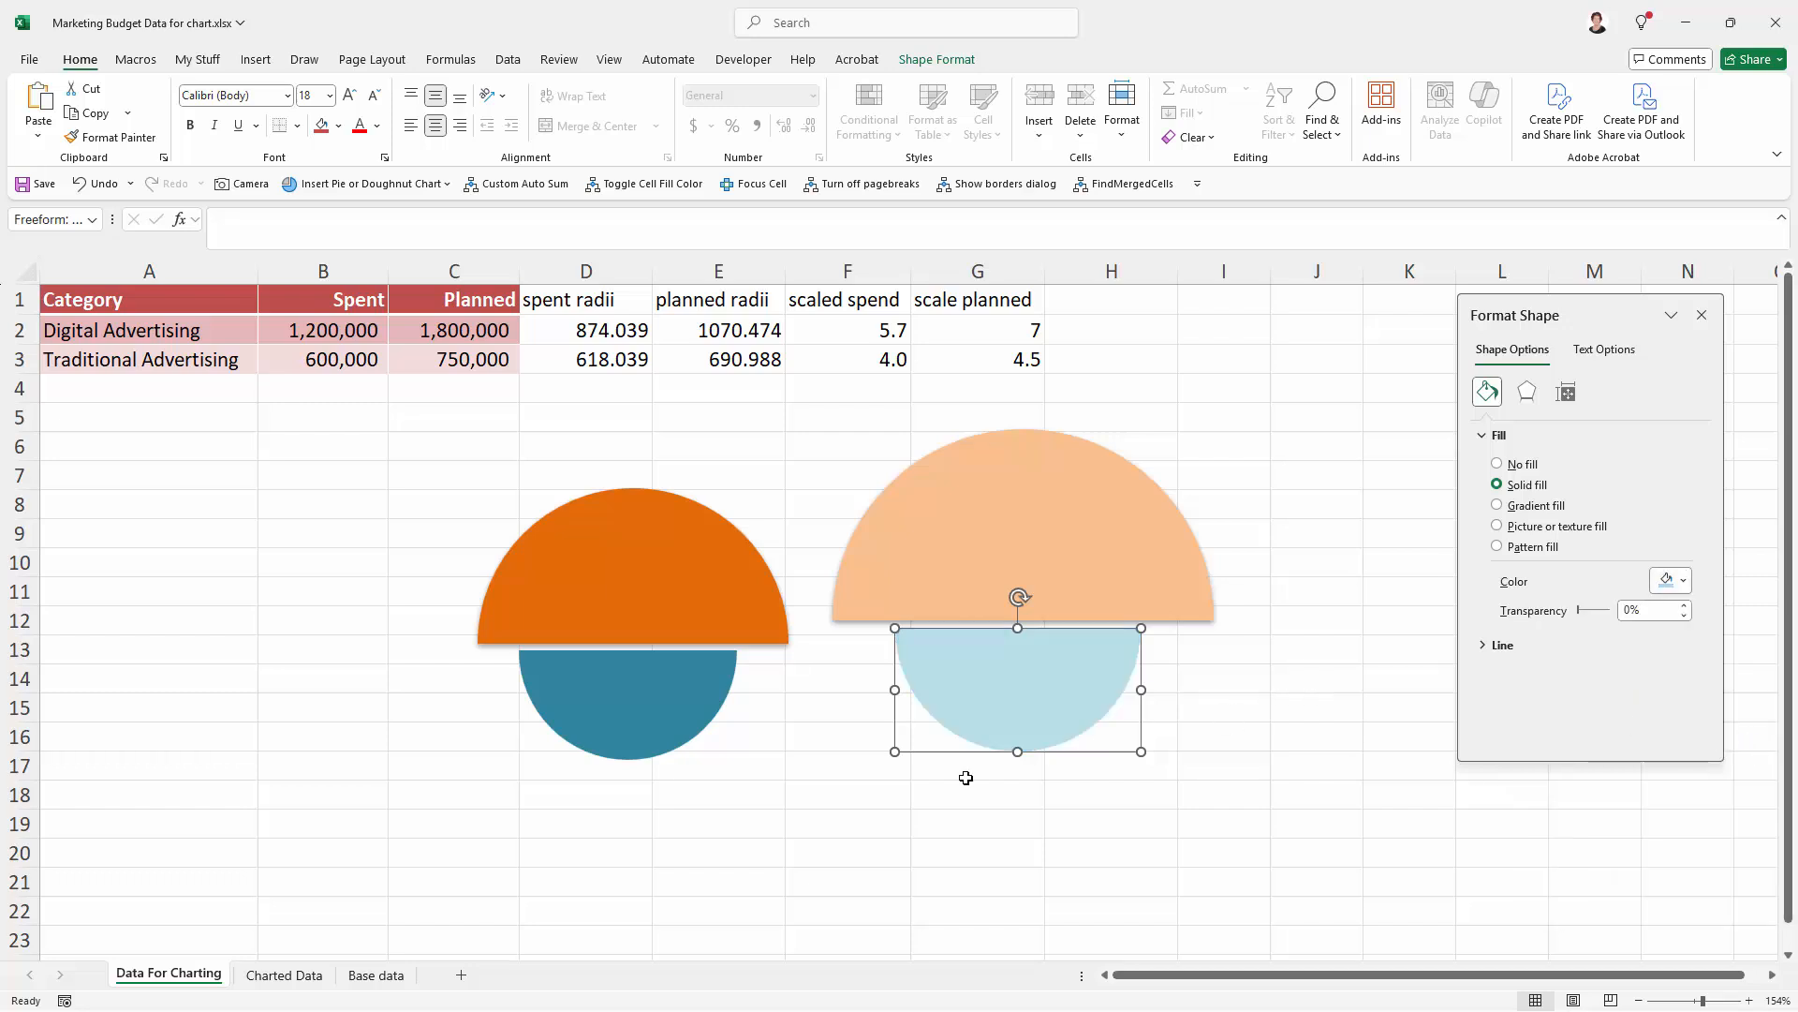
pyautogui.click(898, 740)
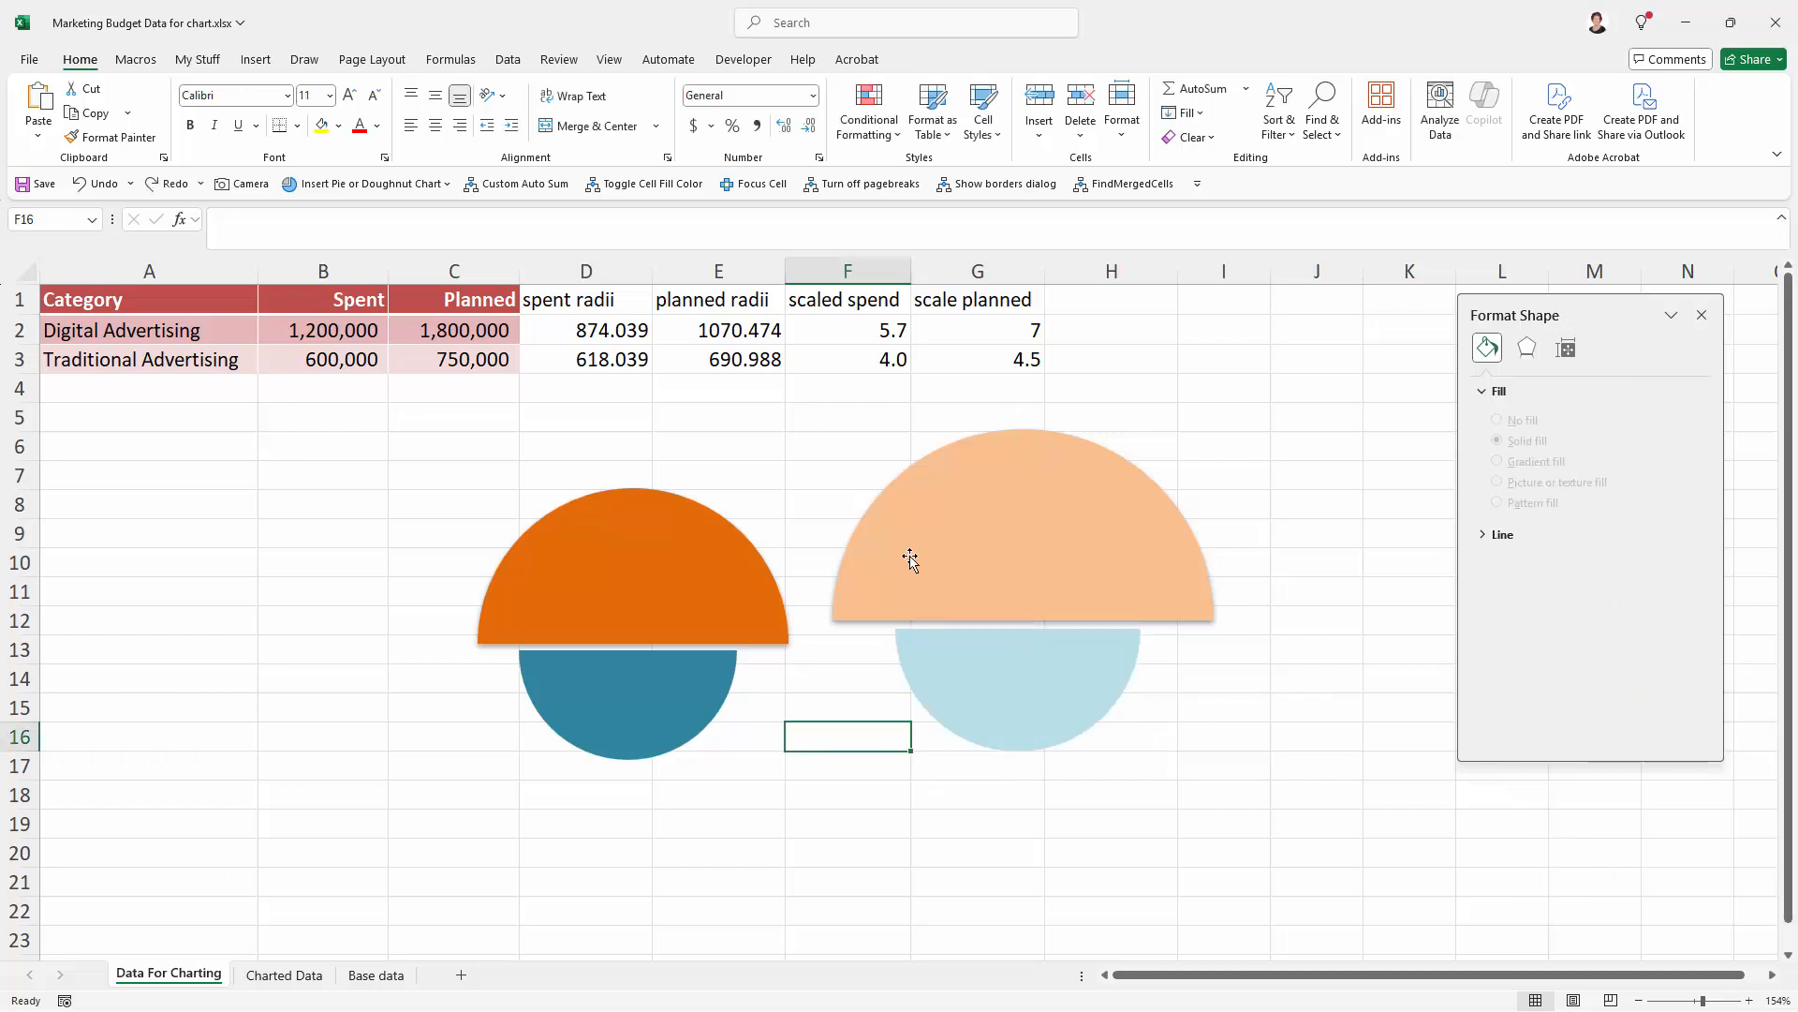
# - Give the 7 cm planned semicircle dark orange as its colour and a wide upward diagonal stripe pattern fill
pyautogui.click(1050, 593)
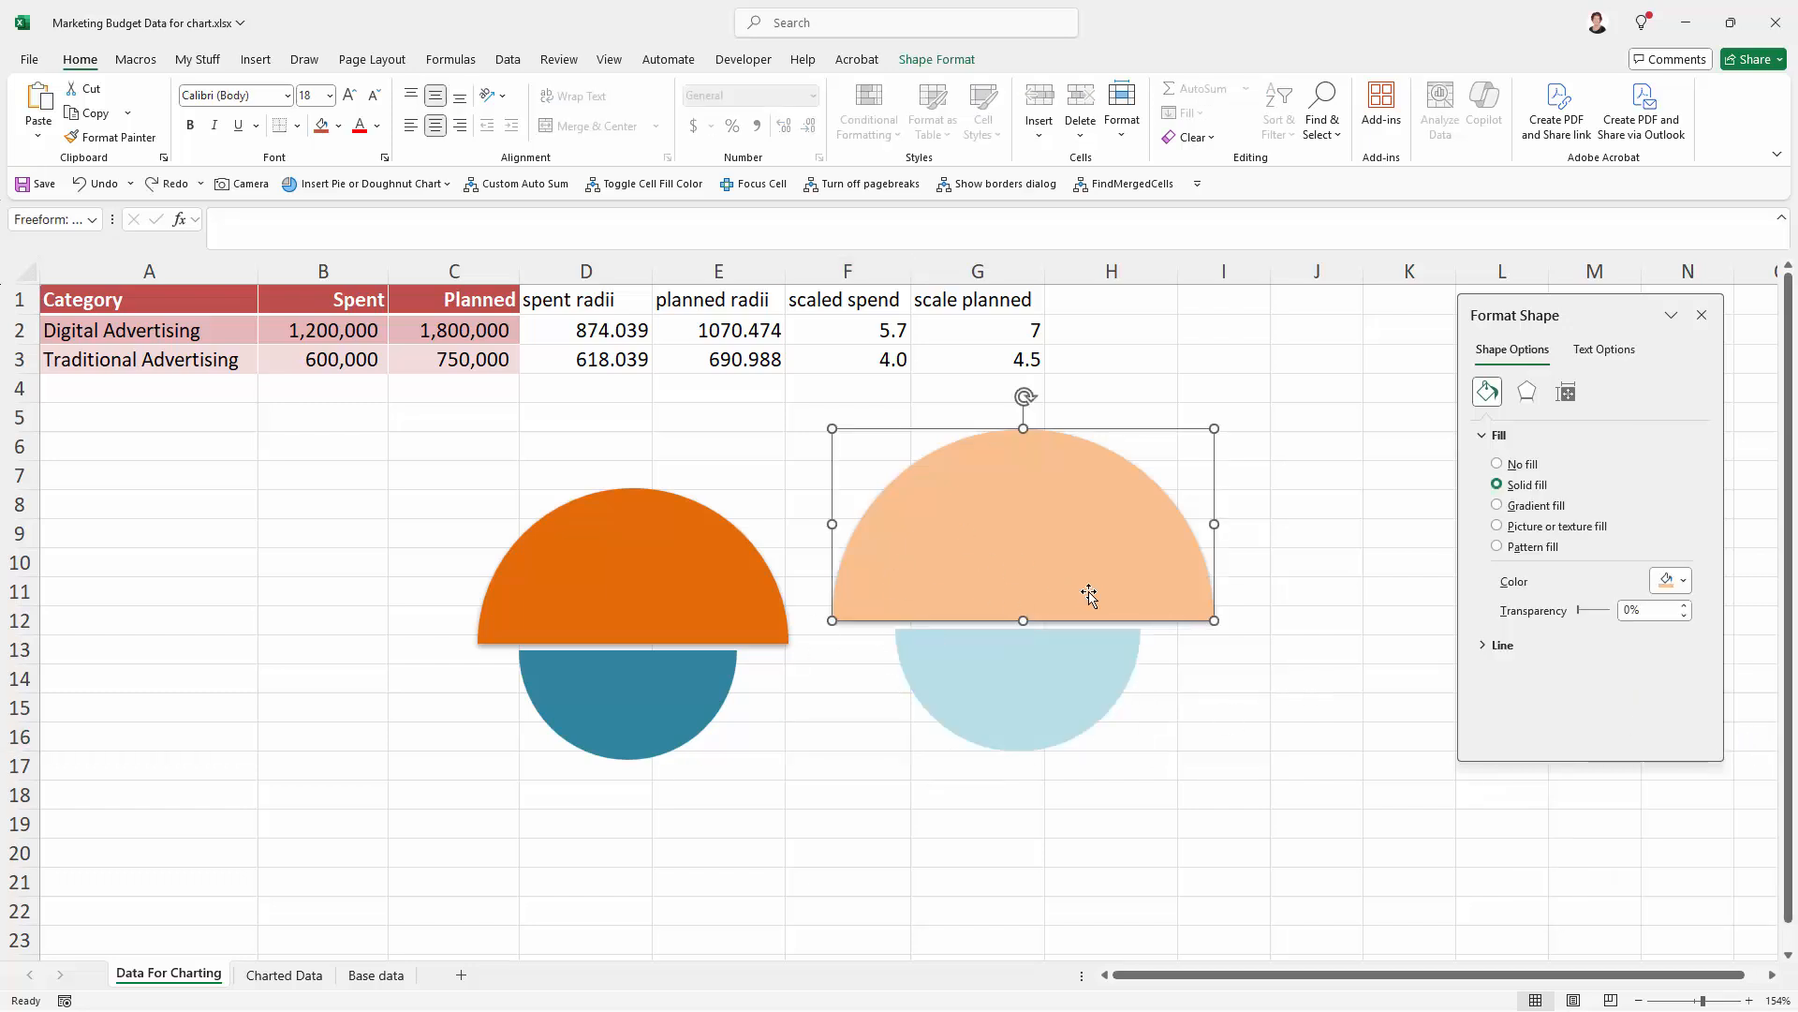
pyautogui.click(1683, 581)
pyautogui.click(1777, 779)
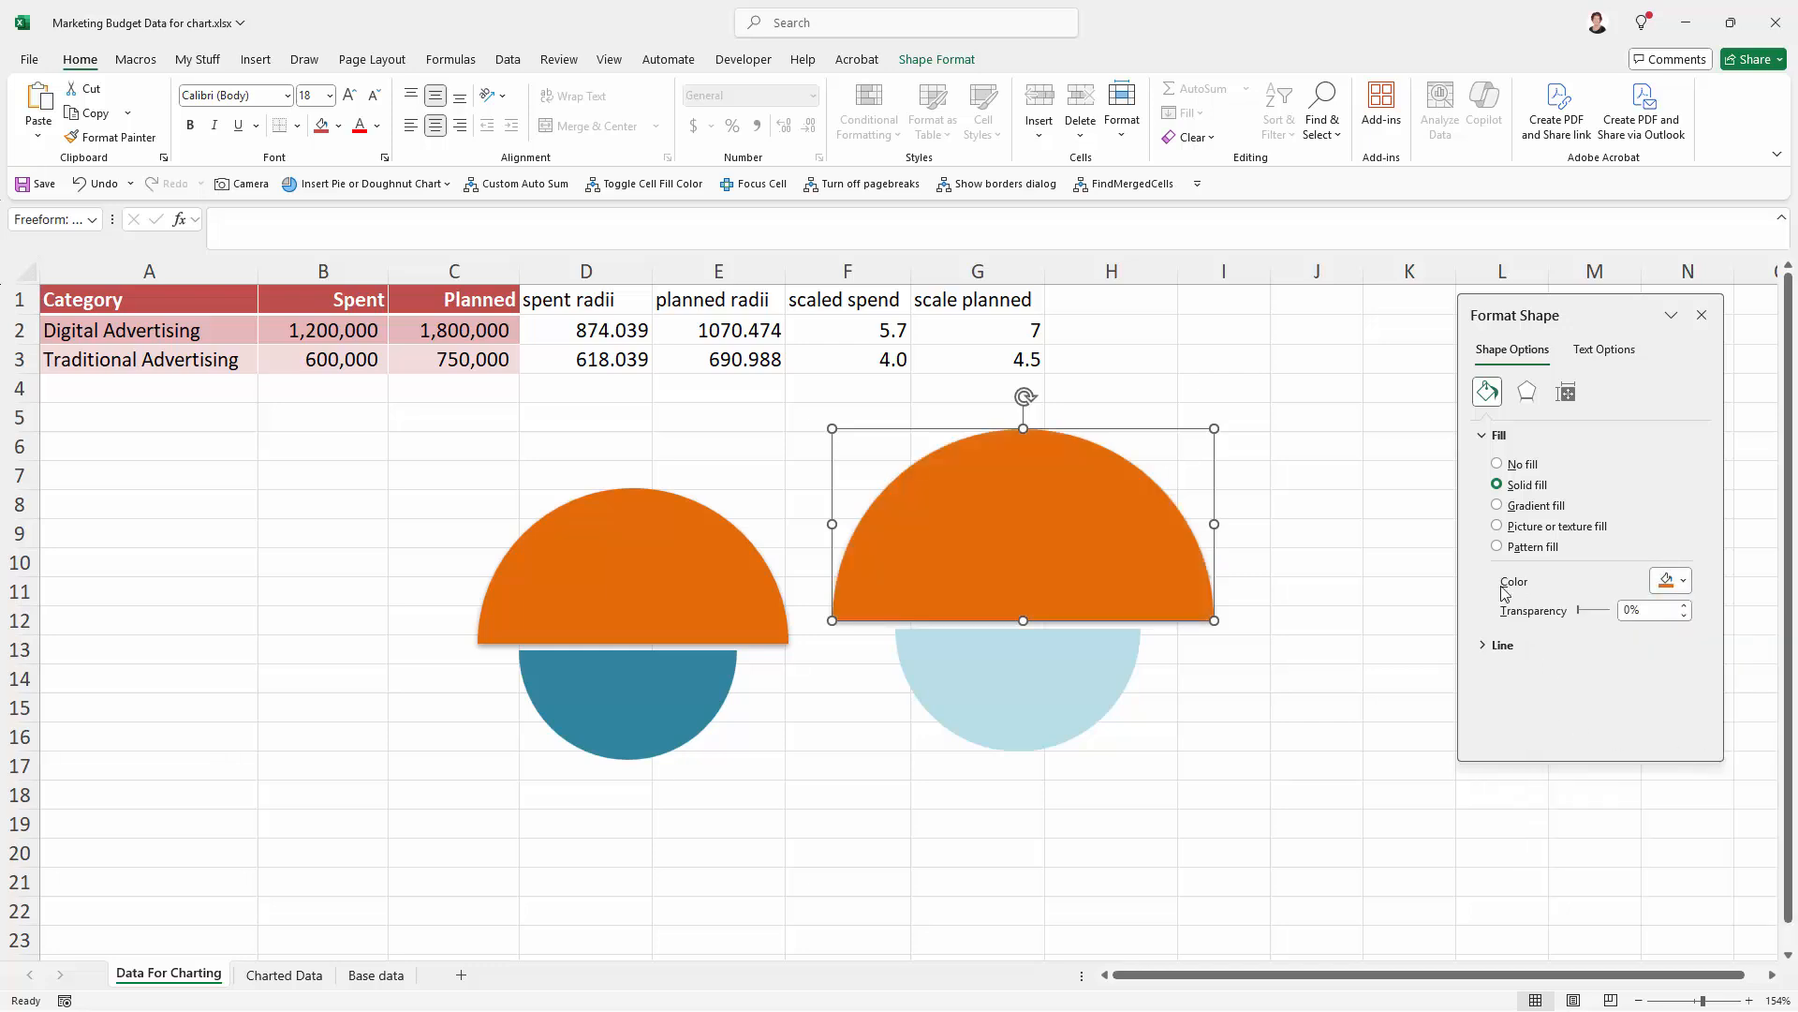
pyautogui.click(1497, 547)
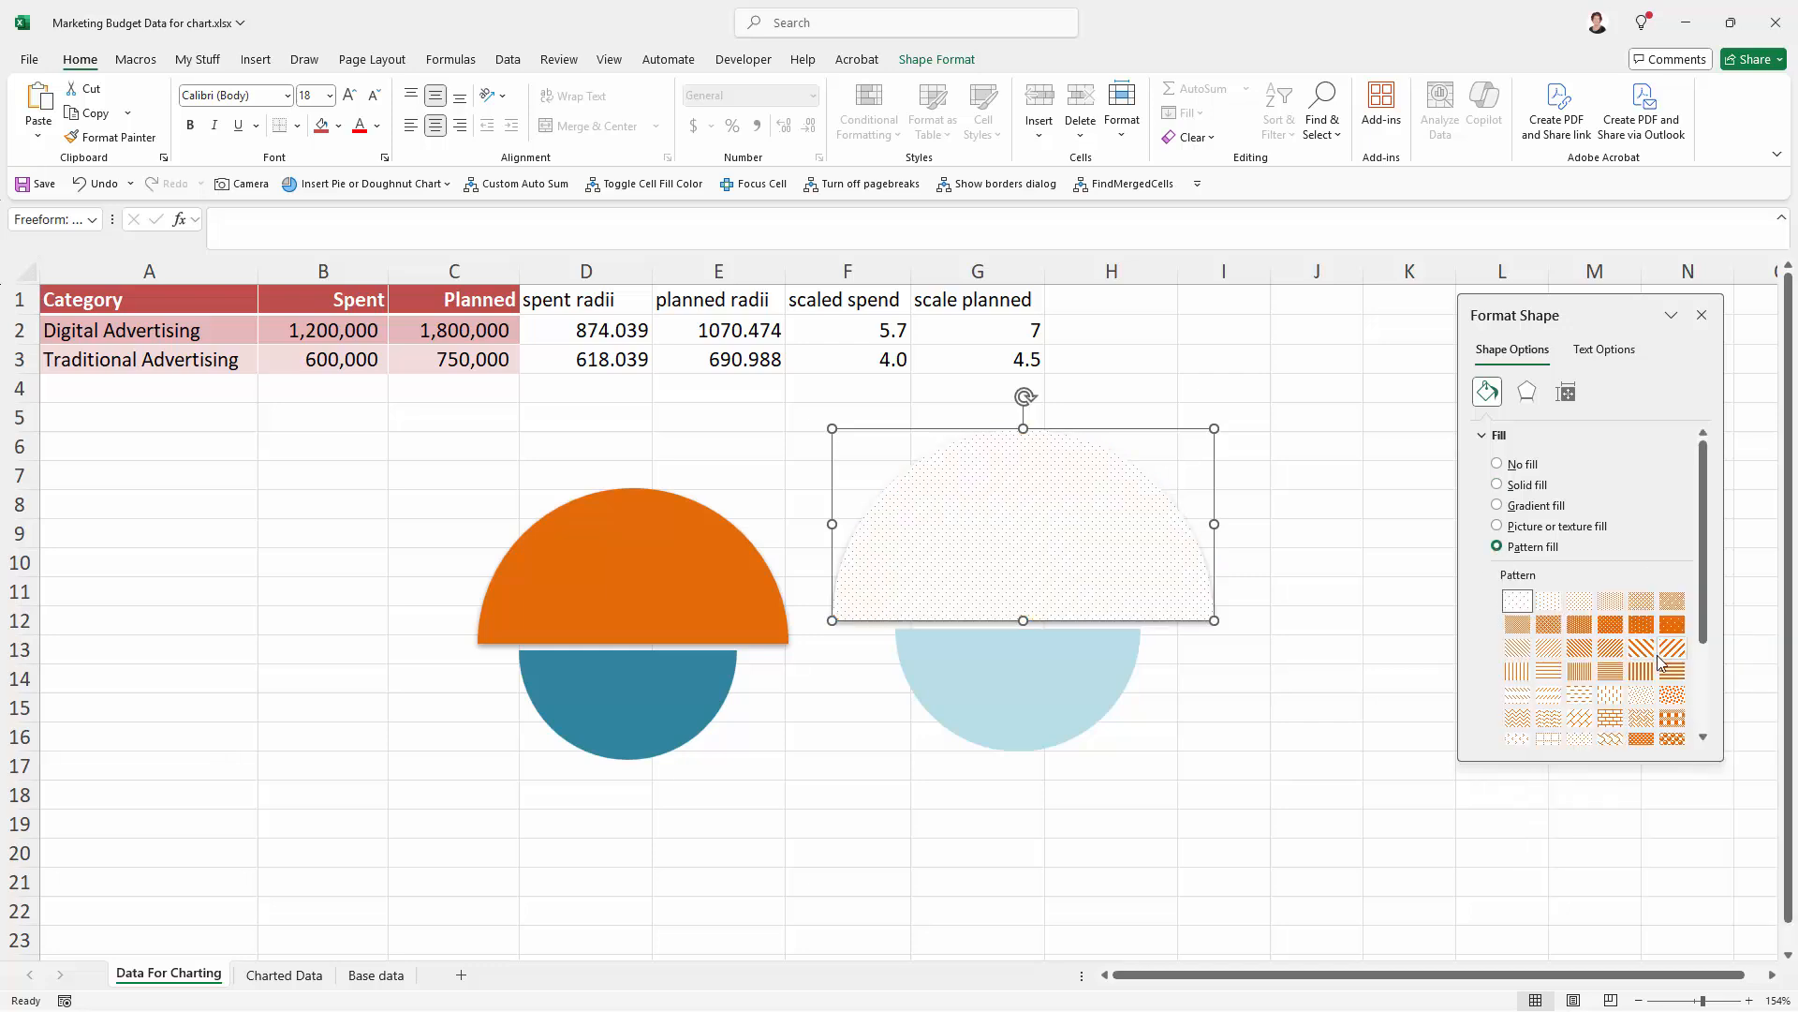
pyautogui.click(1672, 647)
# - Give the 4.5 cm planned semicircle dark teal as its colour and a wide upward diagonal stripe pattern fill
pyautogui.click(1064, 716)
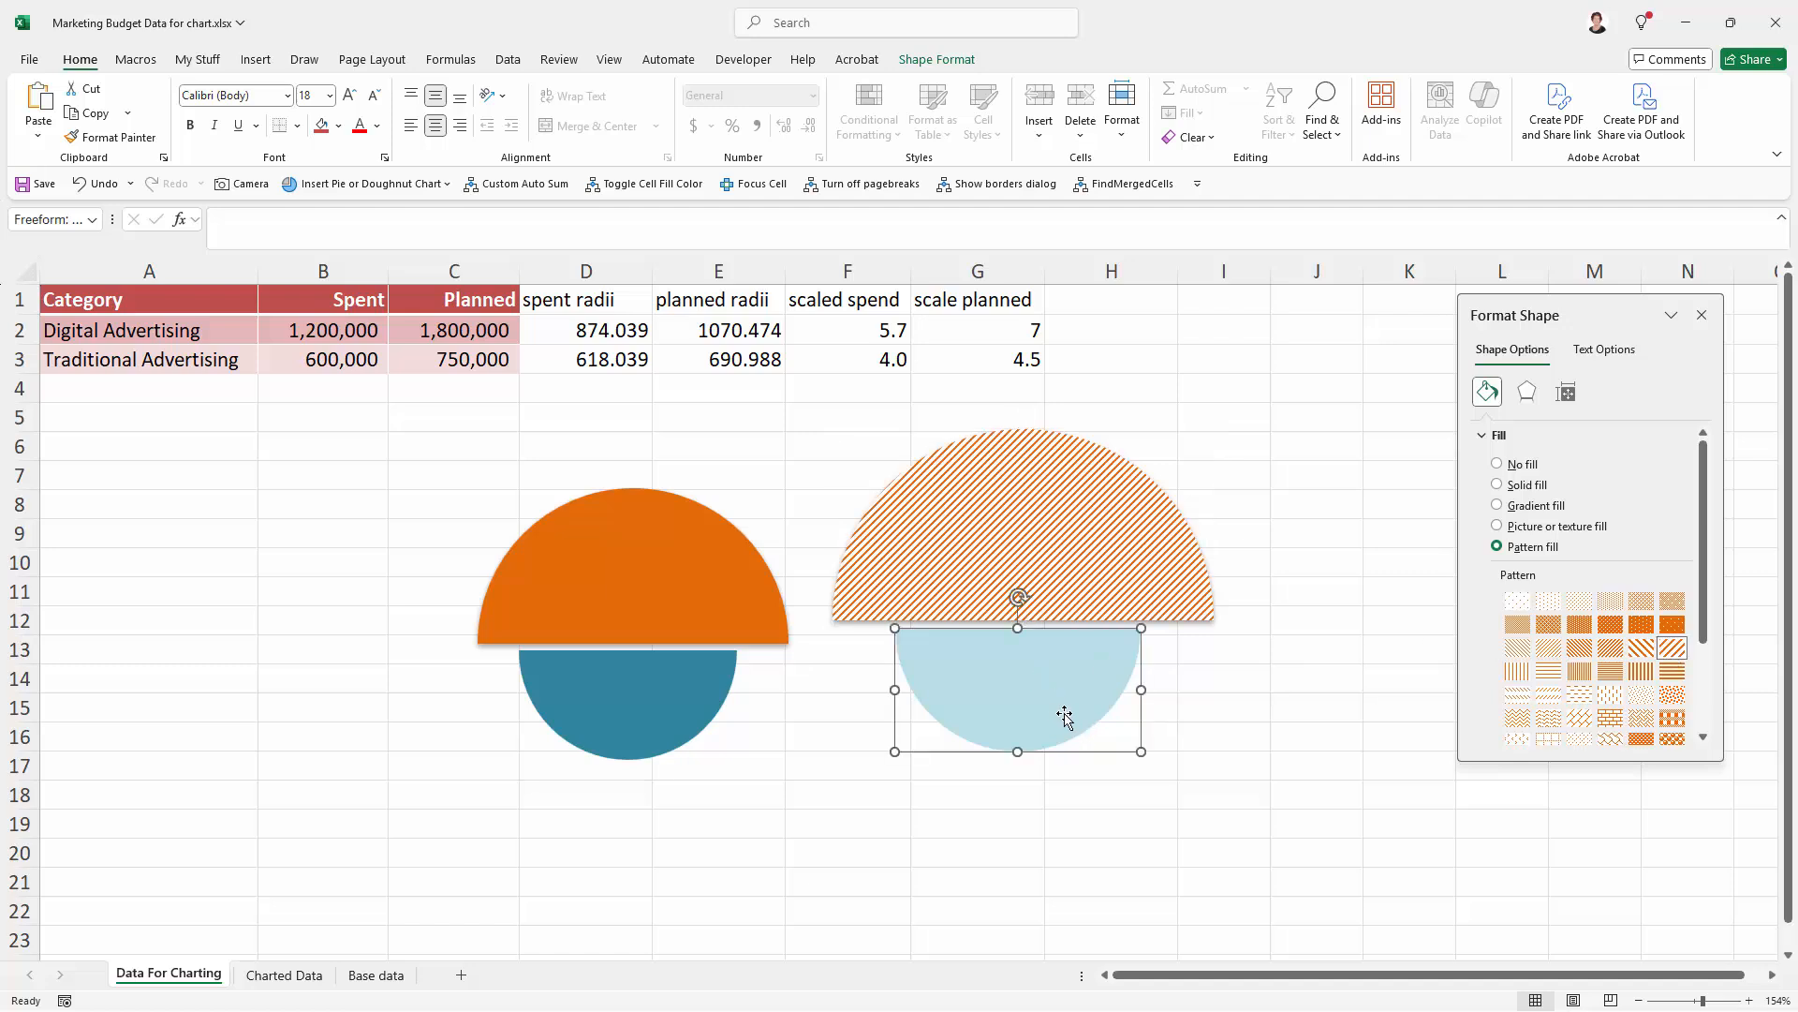
pyautogui.click(1682, 582)
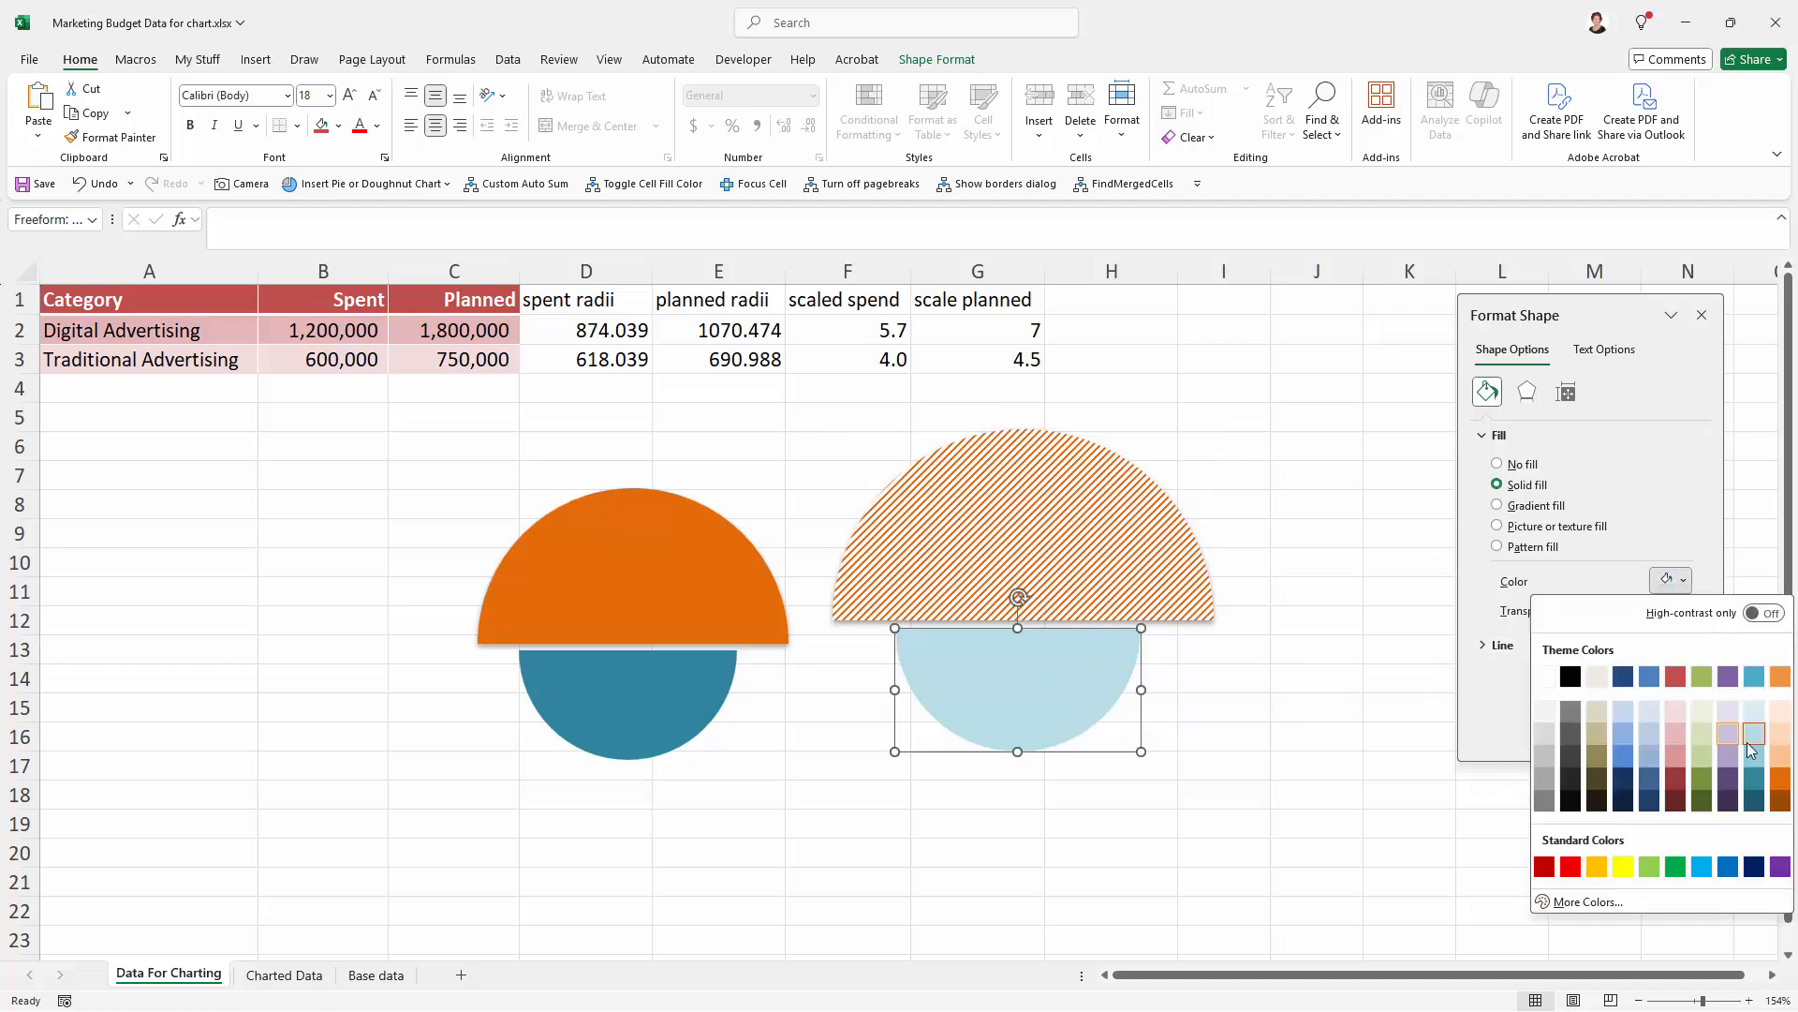
pyautogui.click(1760, 782)
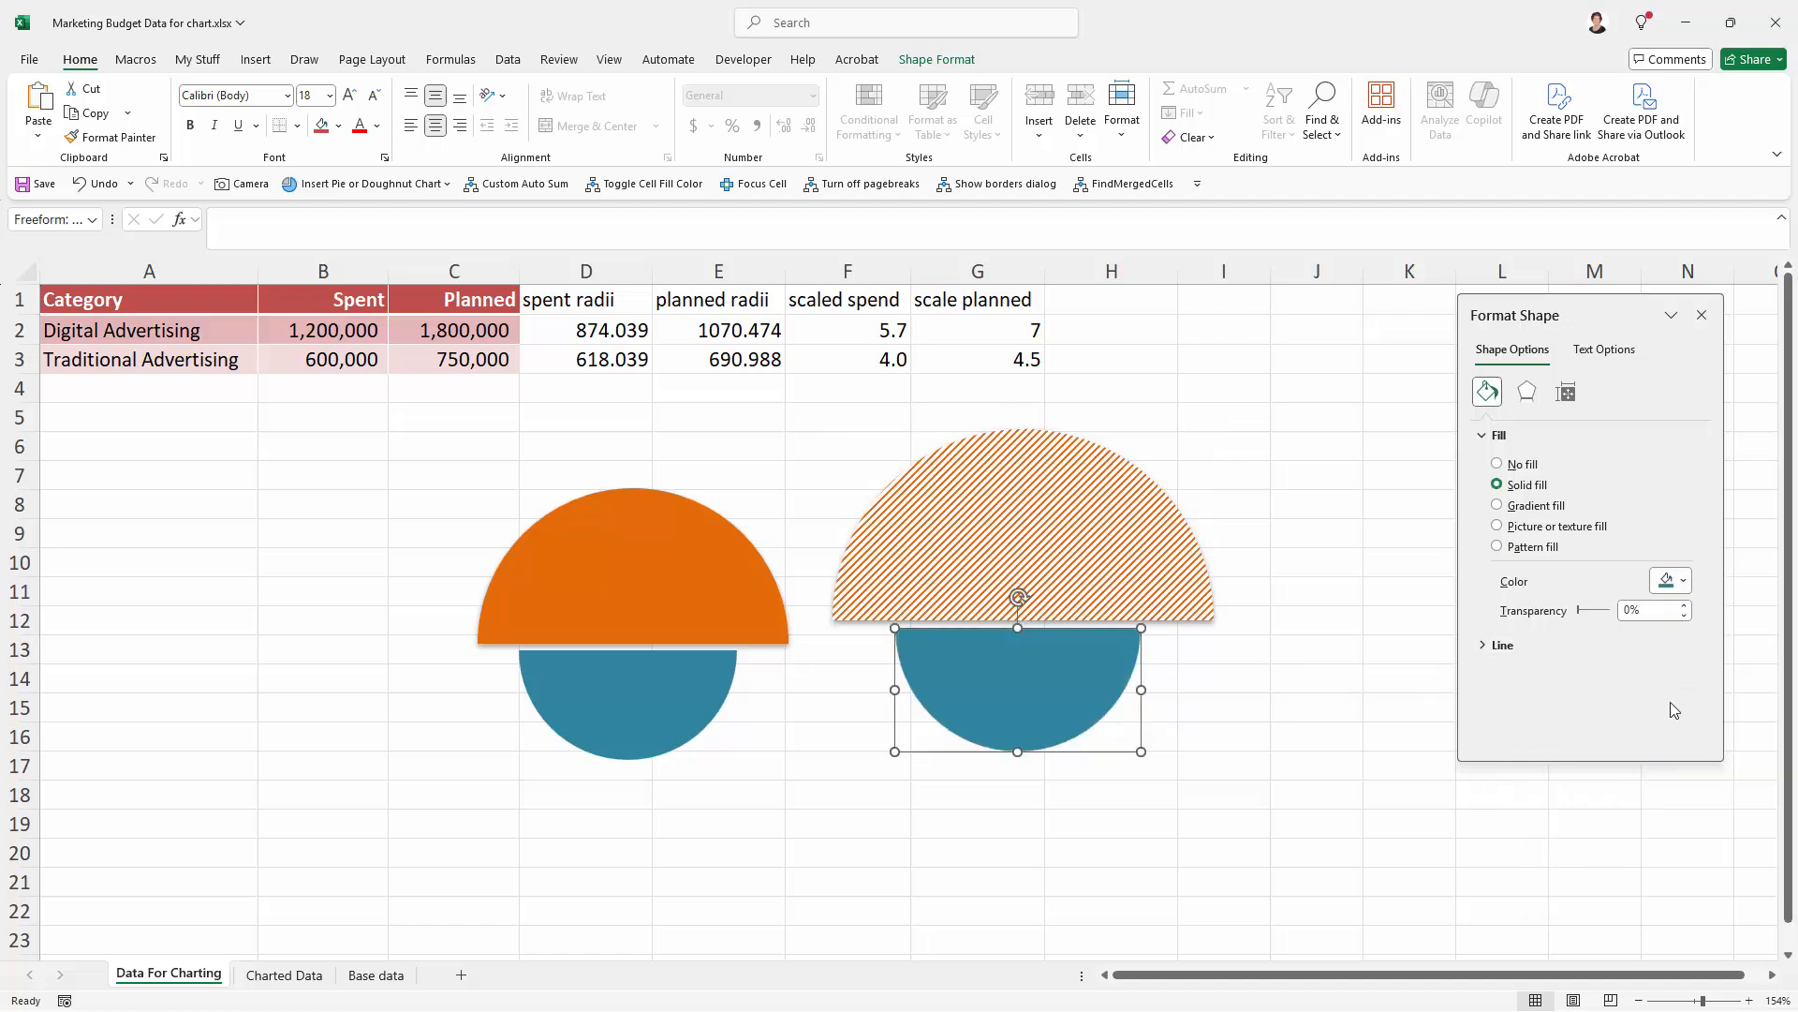
pyautogui.click(1510, 548)
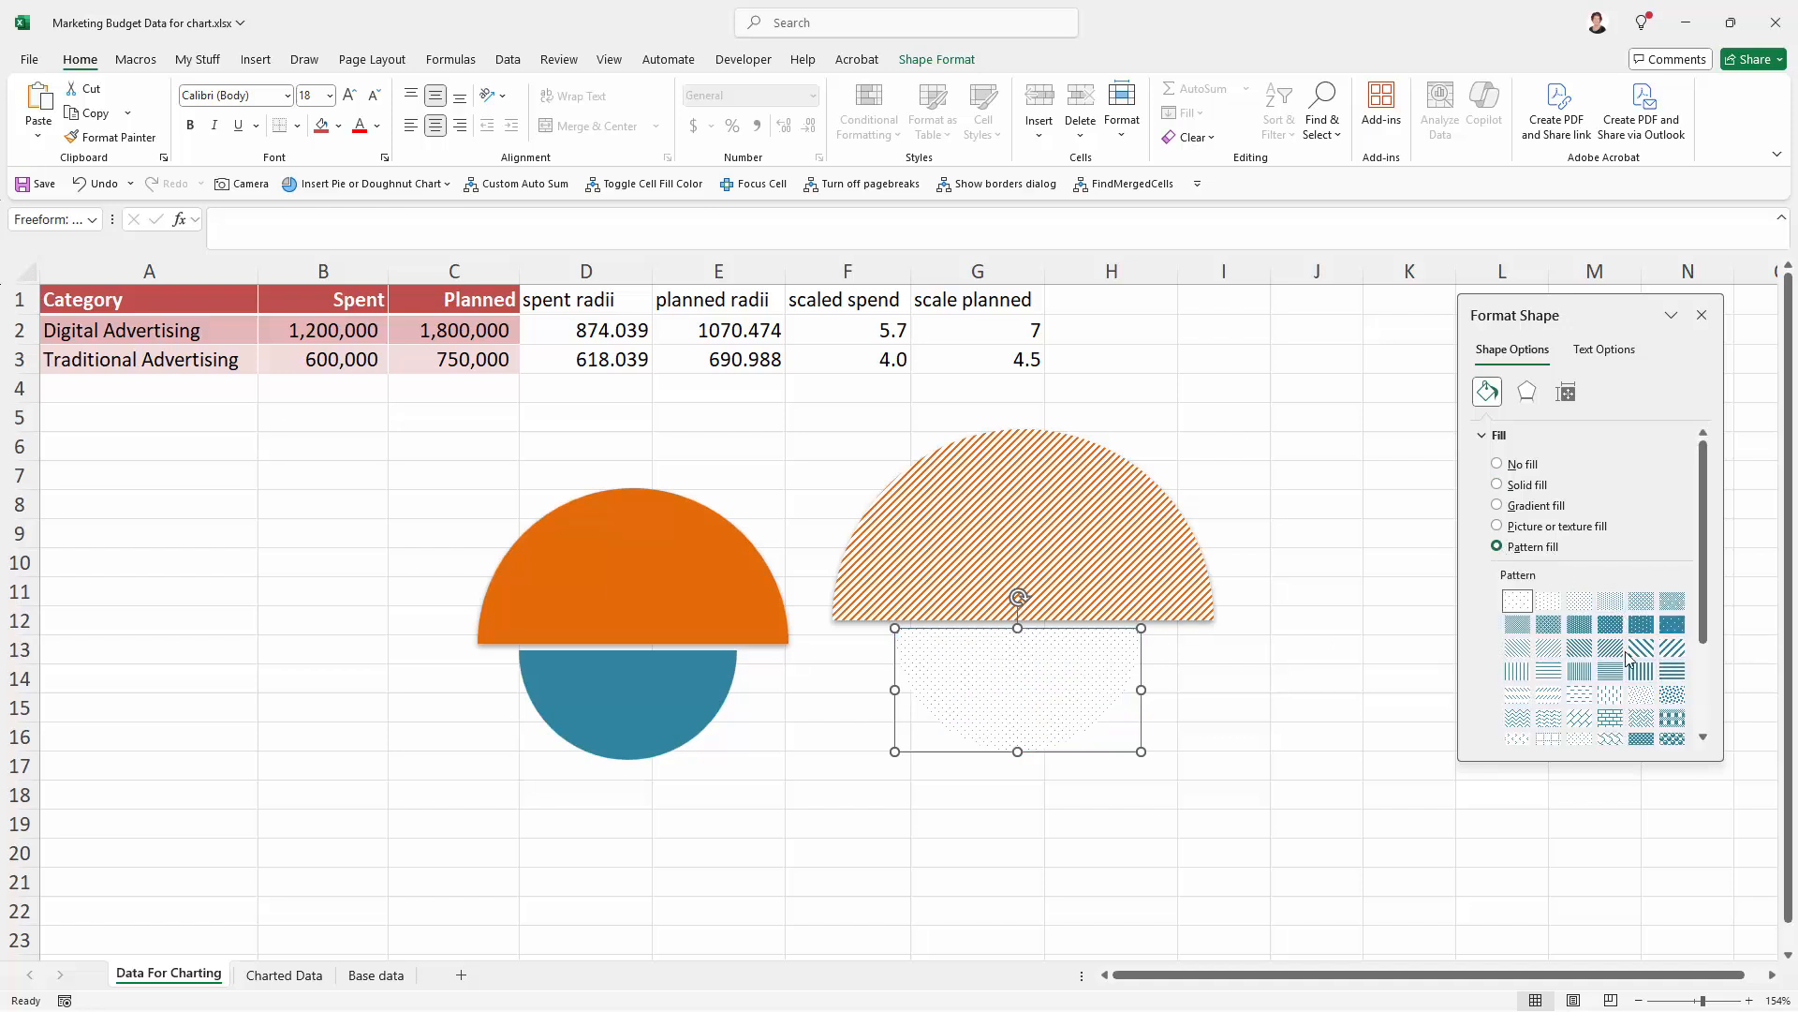
pyautogui.click(1674, 648)
pyautogui.click(1313, 711)
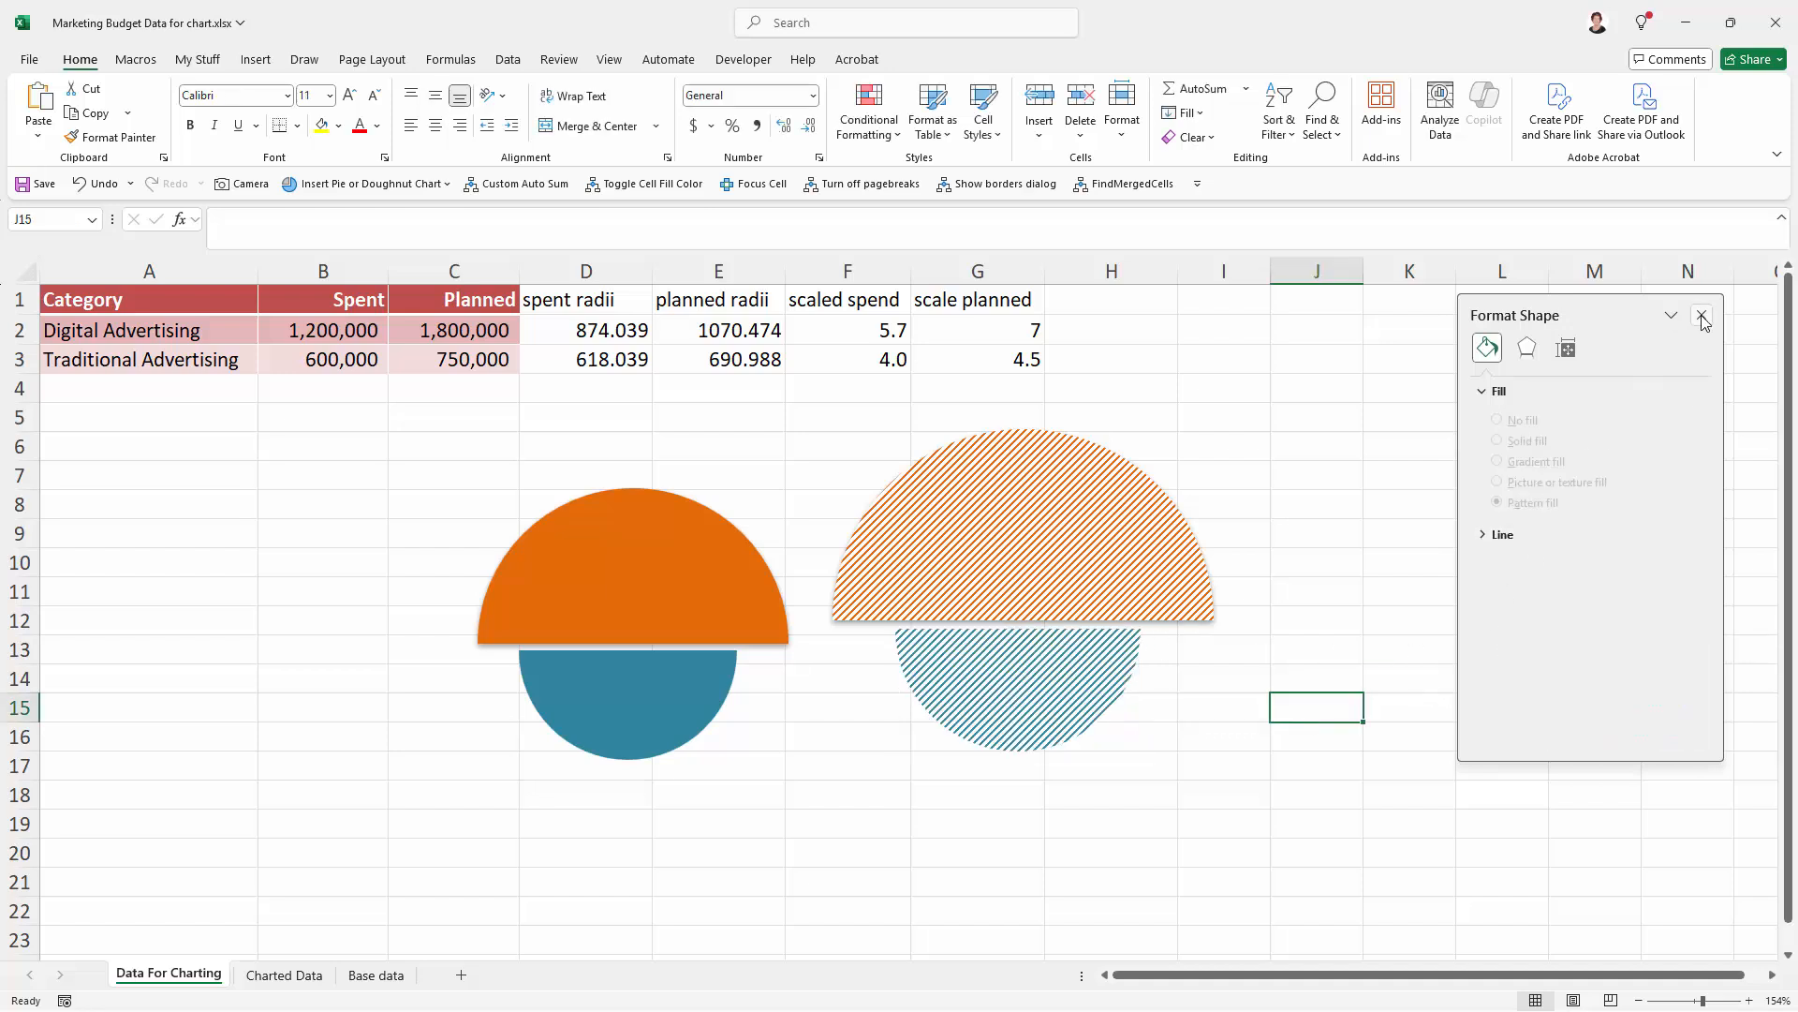
# - Align the solid orange and solid teal semicircles on their horizontal centers
pyautogui.click(639, 555)
pyautogui.keyDown('shift'); pyautogui.click(693, 676); pyautogui.keyUp('shift')
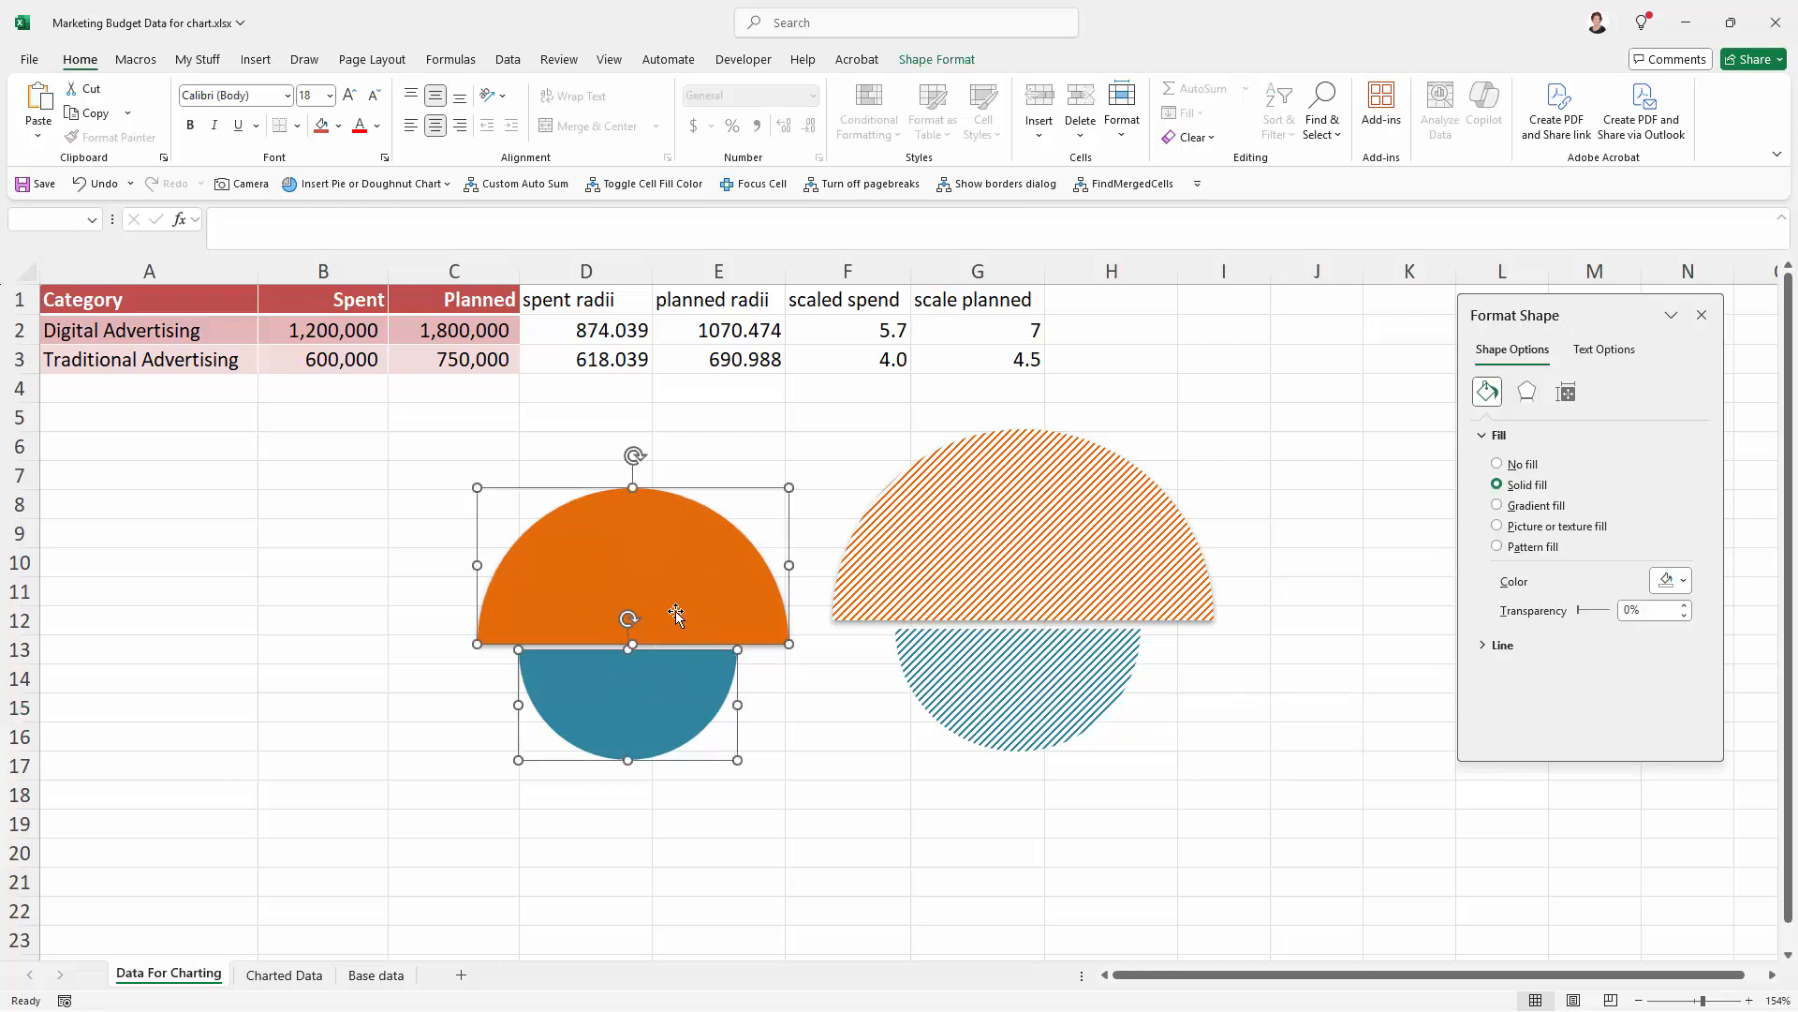
pyautogui.click(941, 60)
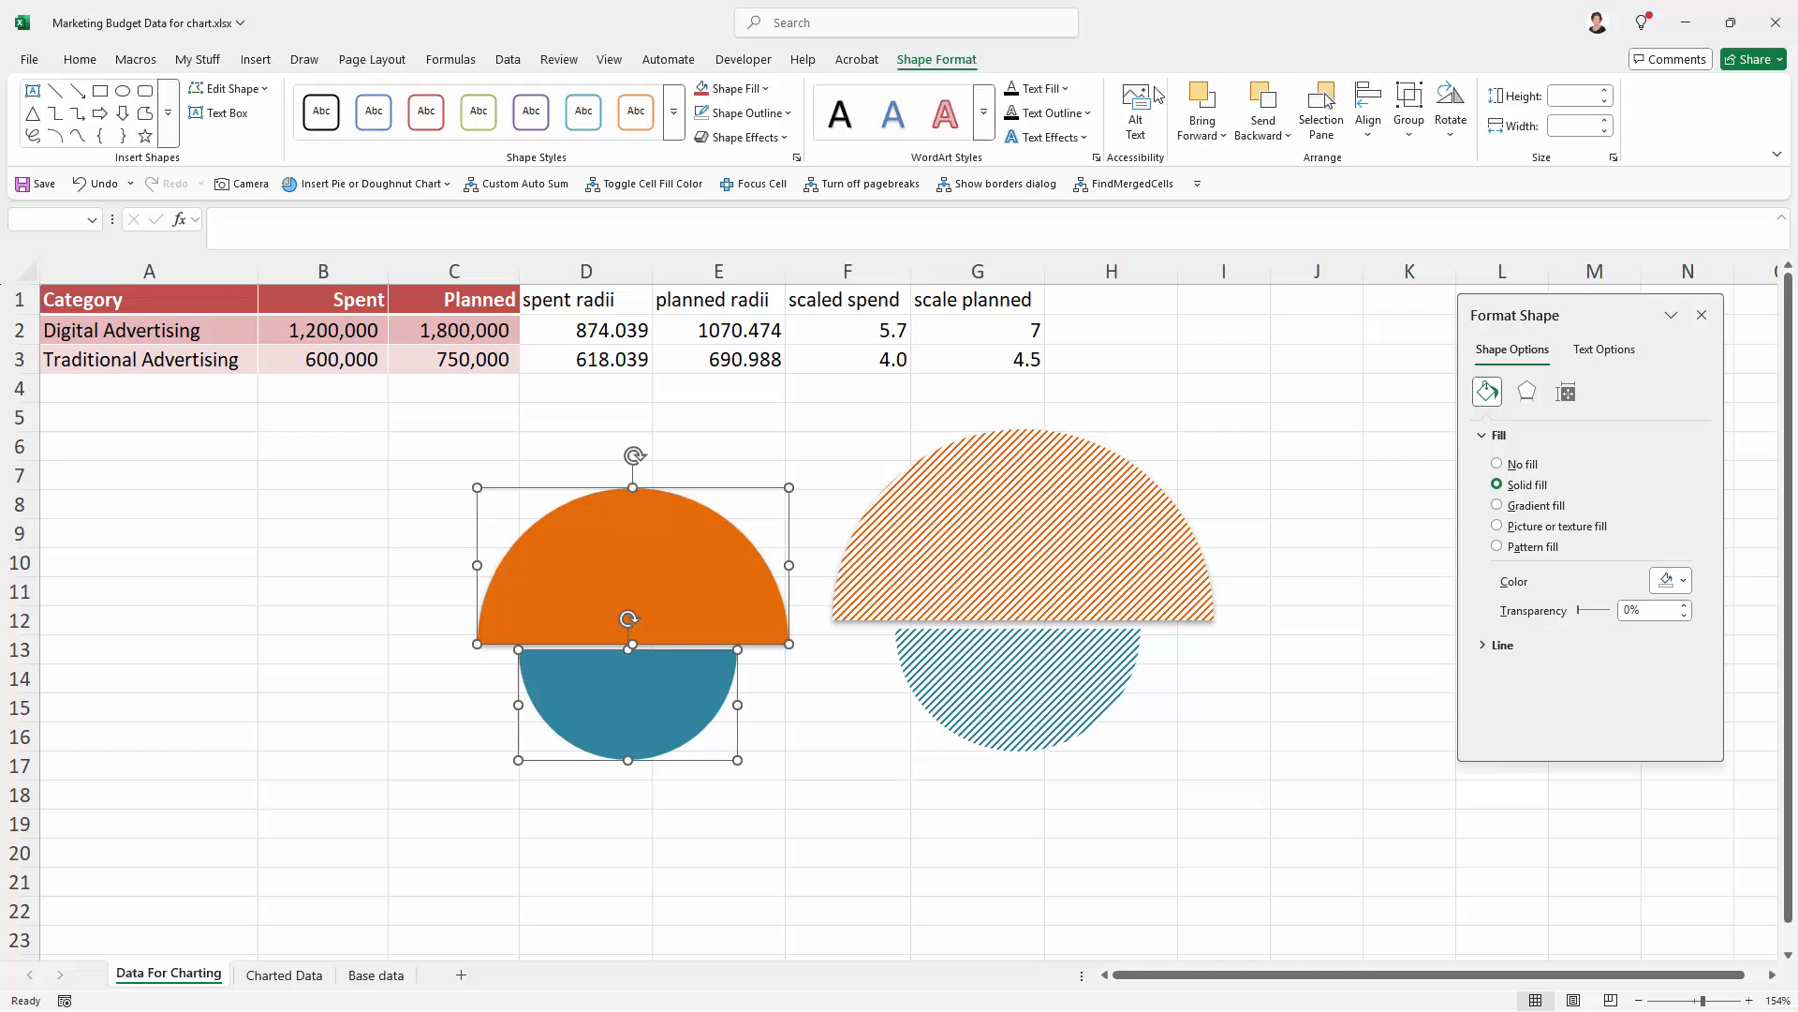
pyautogui.click(1372, 134)
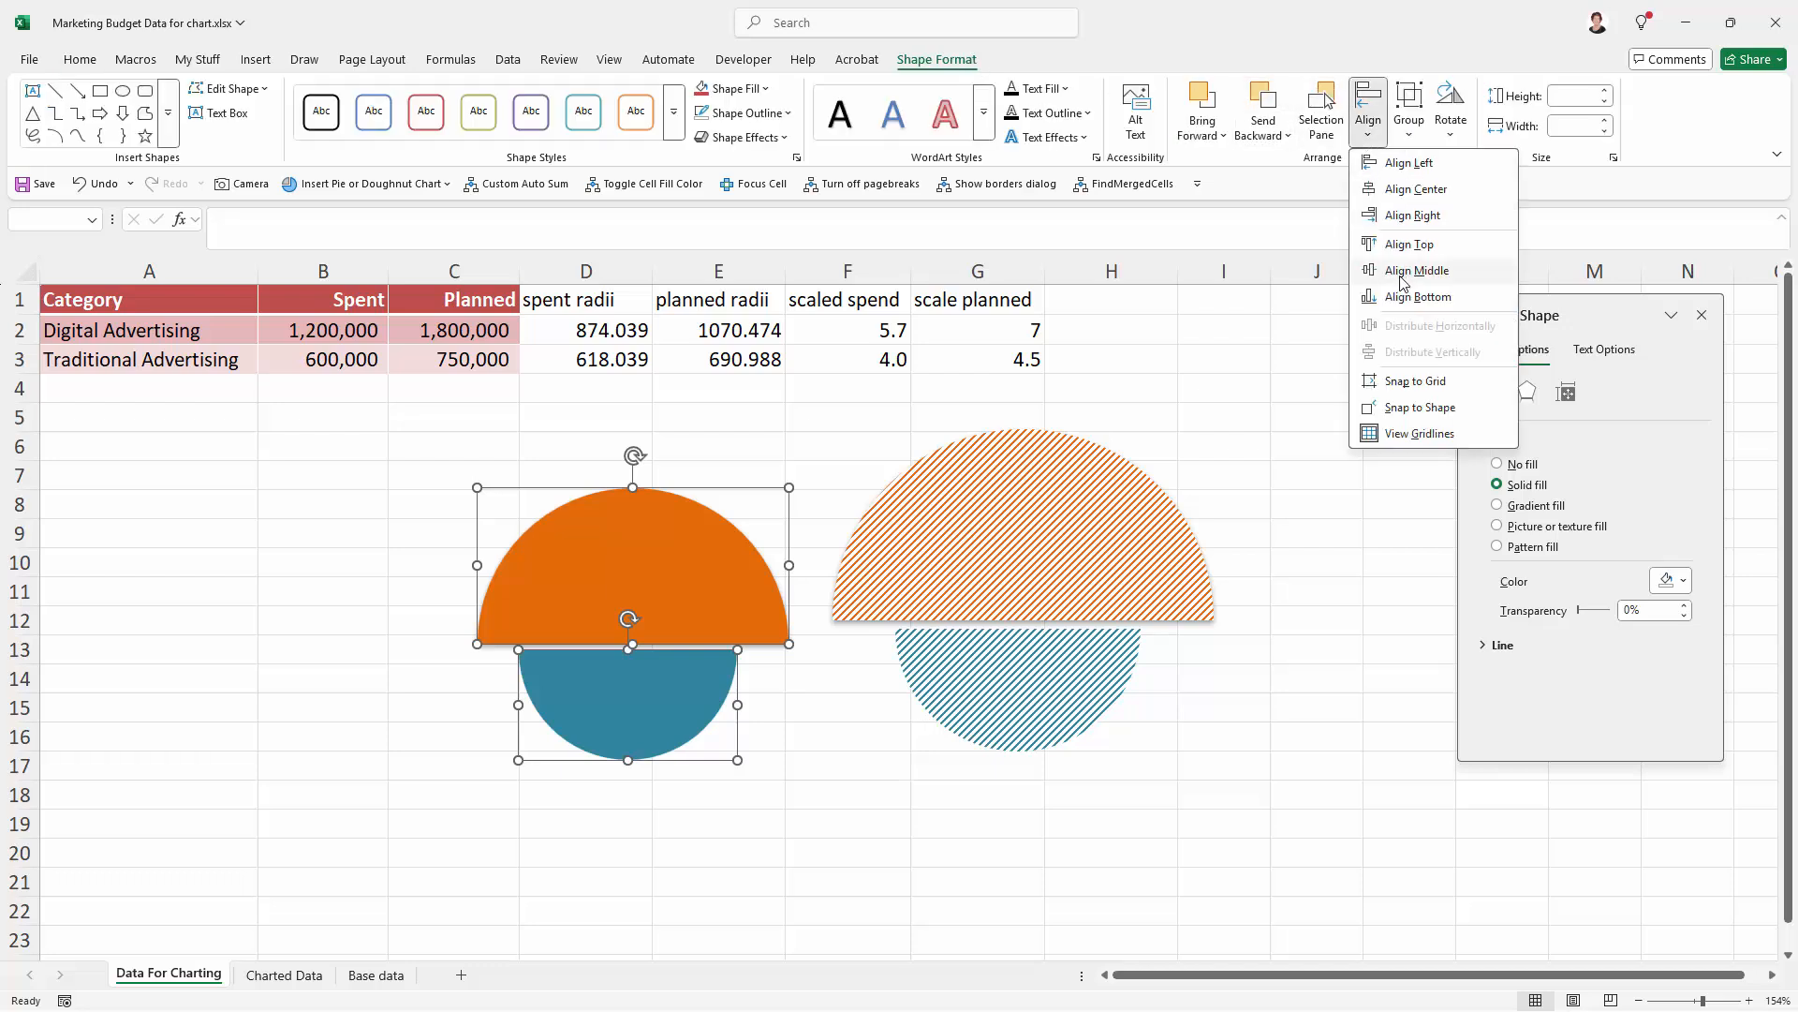
pyautogui.click(1395, 190)
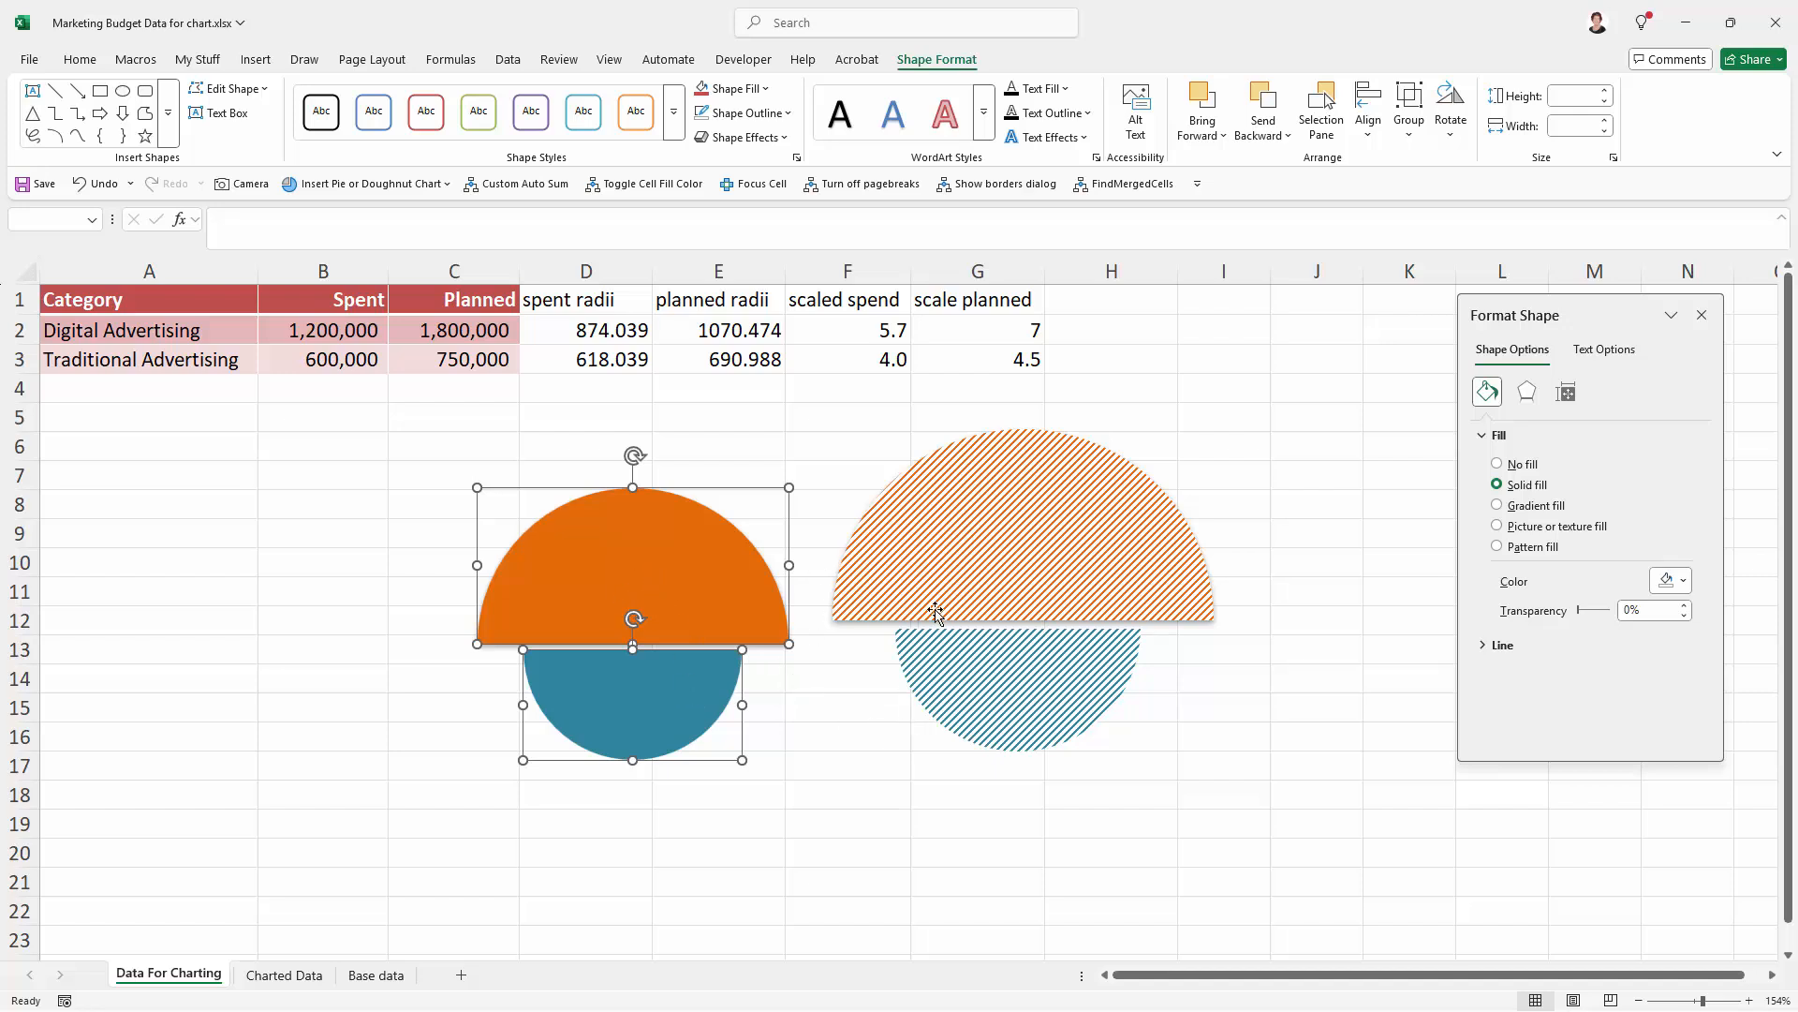
# - Center-align the two striped semicircles and move the pair so its dividing line is level with the solid pair's
pyautogui.click(942, 559)
pyautogui.keyDown('shift'); pyautogui.click(1018, 688); pyautogui.keyUp('shift')
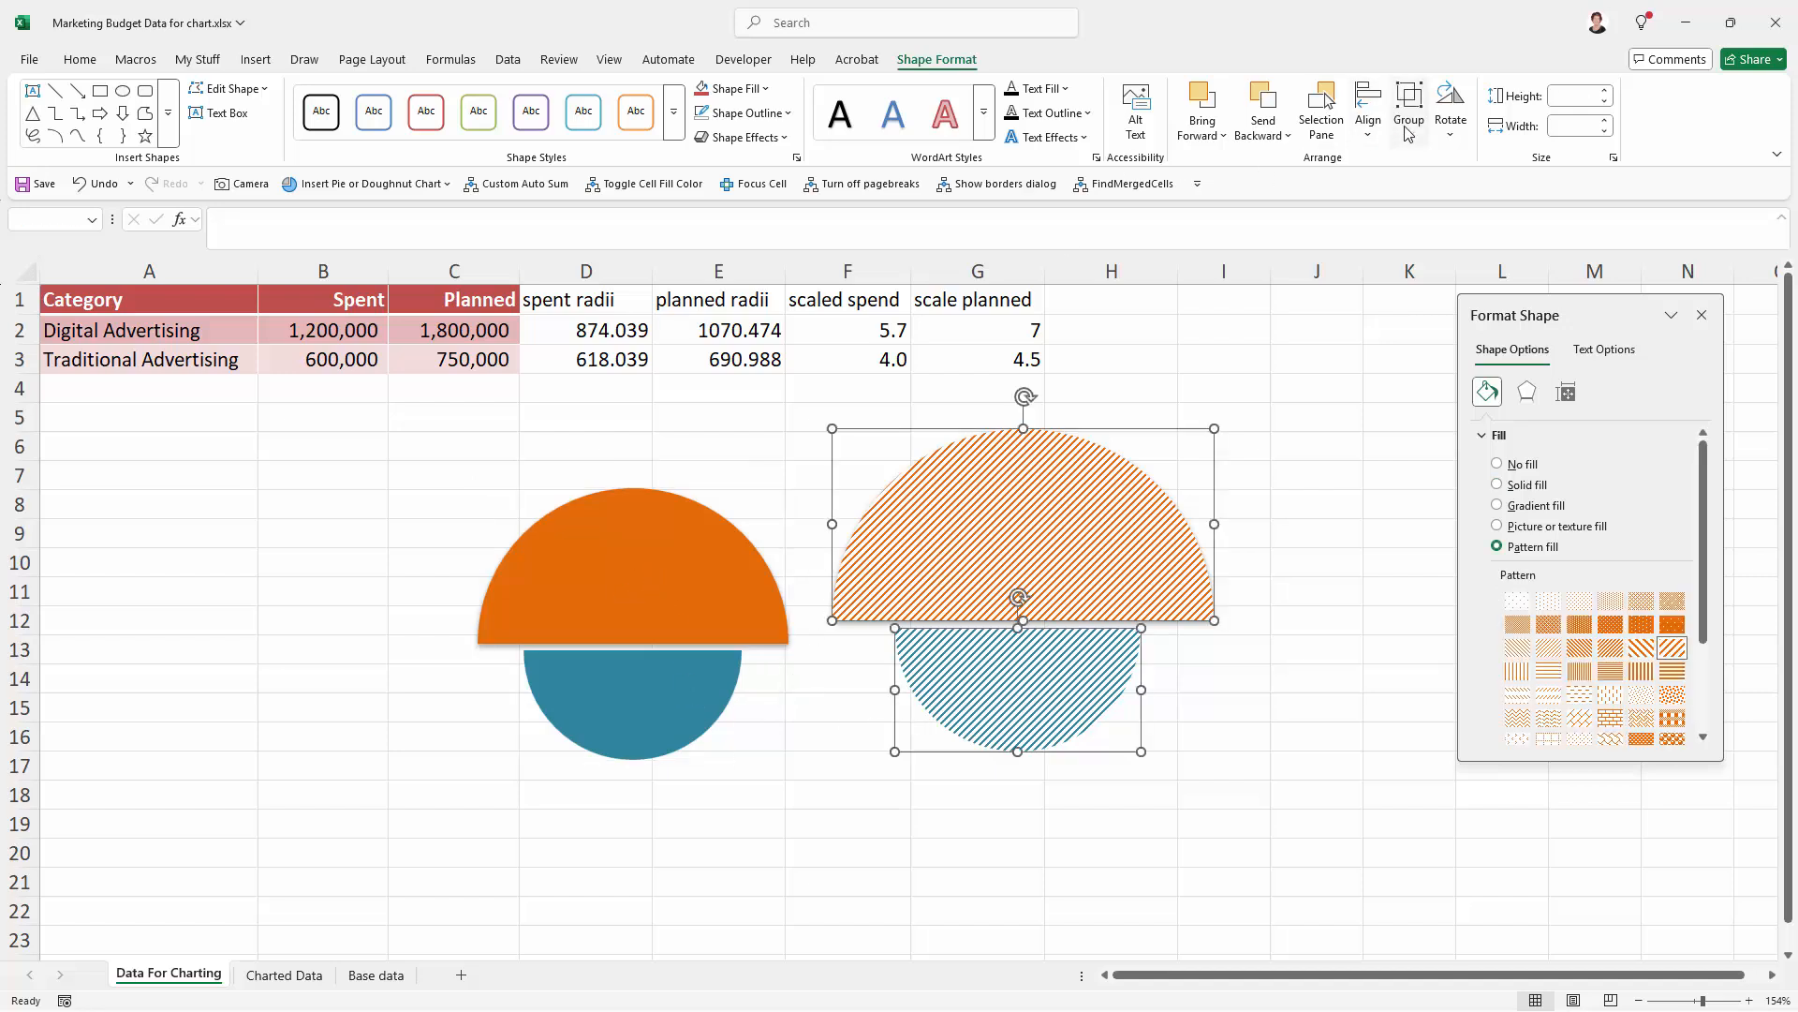
pyautogui.click(1372, 134)
pyautogui.click(1396, 190)
pyautogui.moveTo(1139, 565); pyautogui.dragTo(1115, 588)
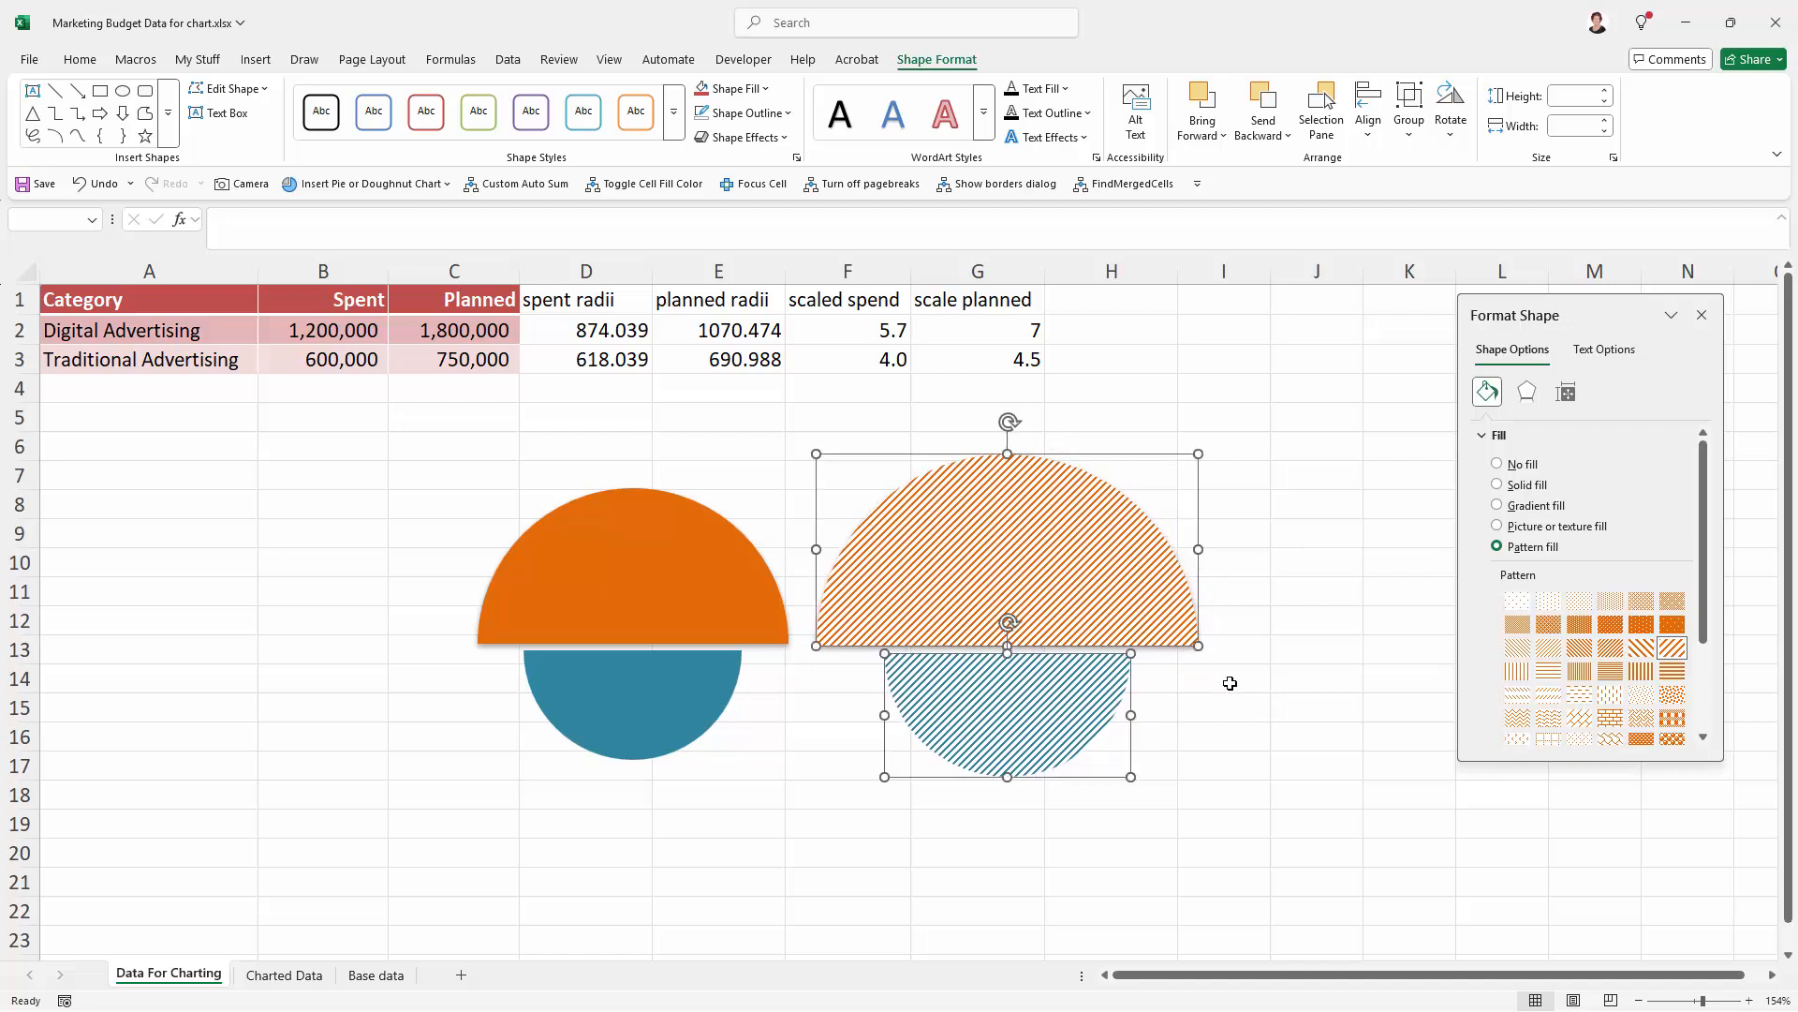
pyautogui.click(1704, 313)
pyautogui.press('Escape')
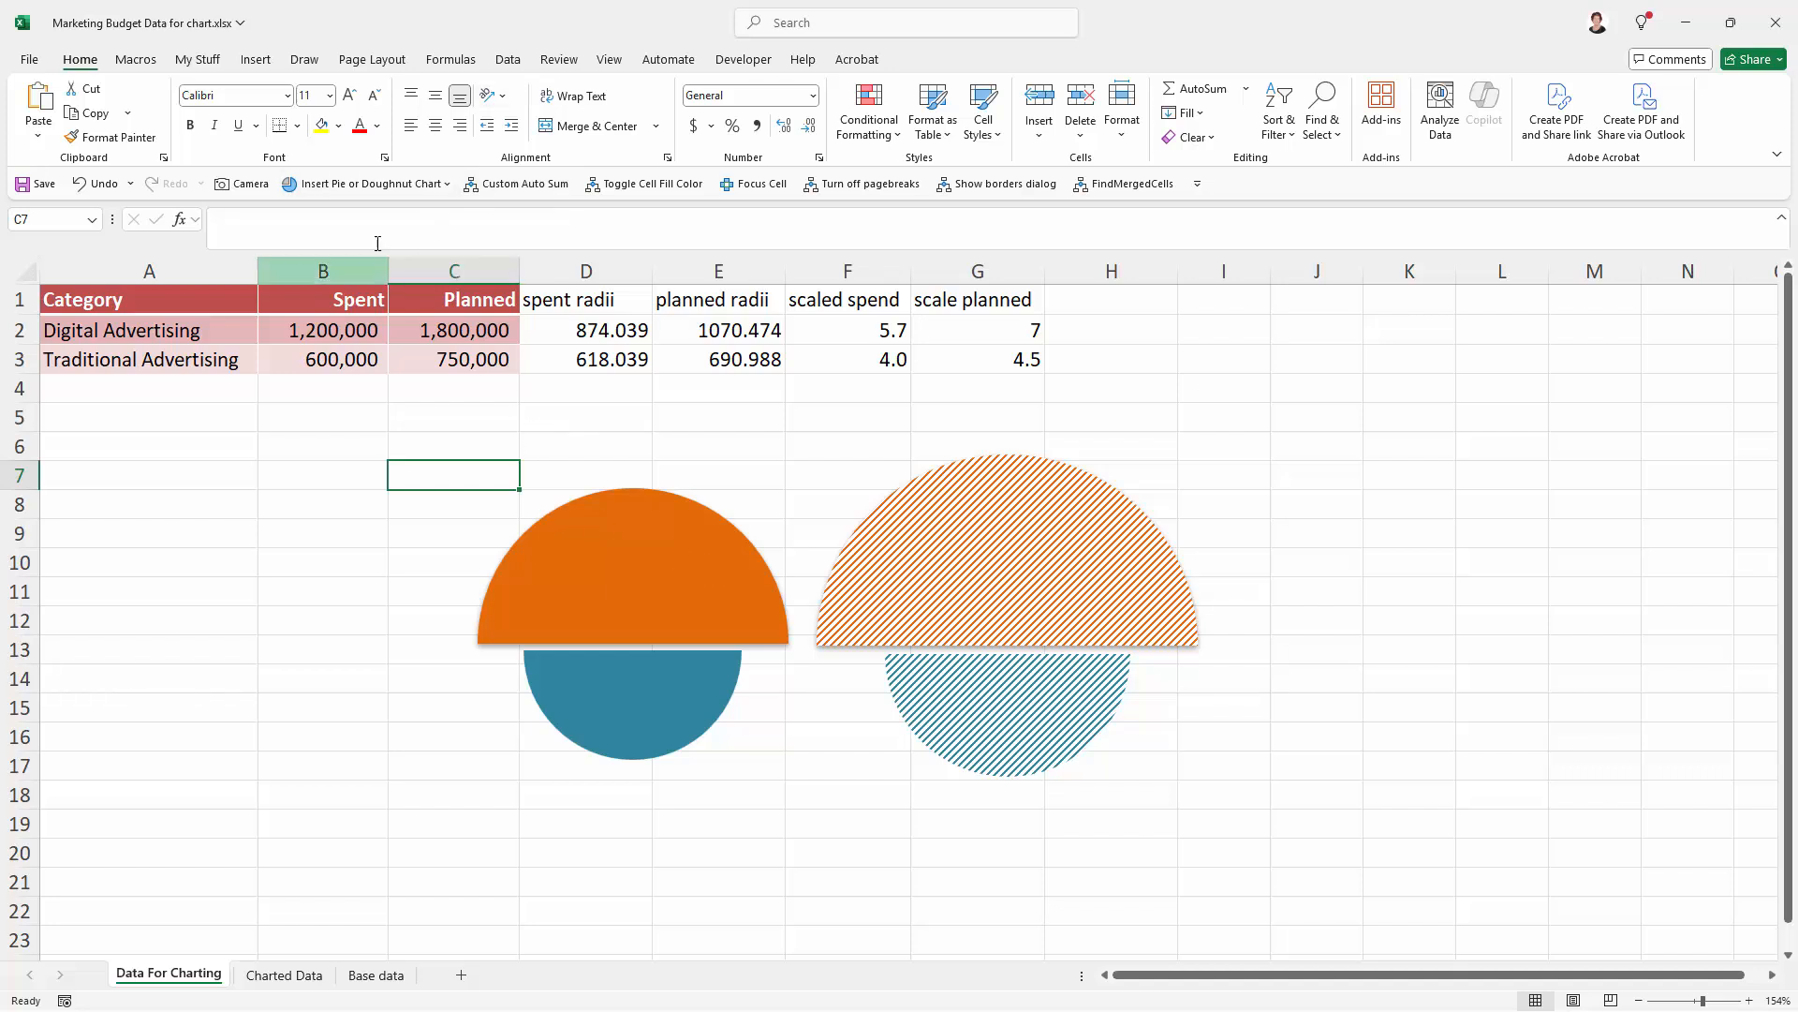
# - Insert a rounded rectangle about 15.6 cm wide and 8.1 cm high around all four semicircles and send it to the back
pyautogui.click(251, 60)
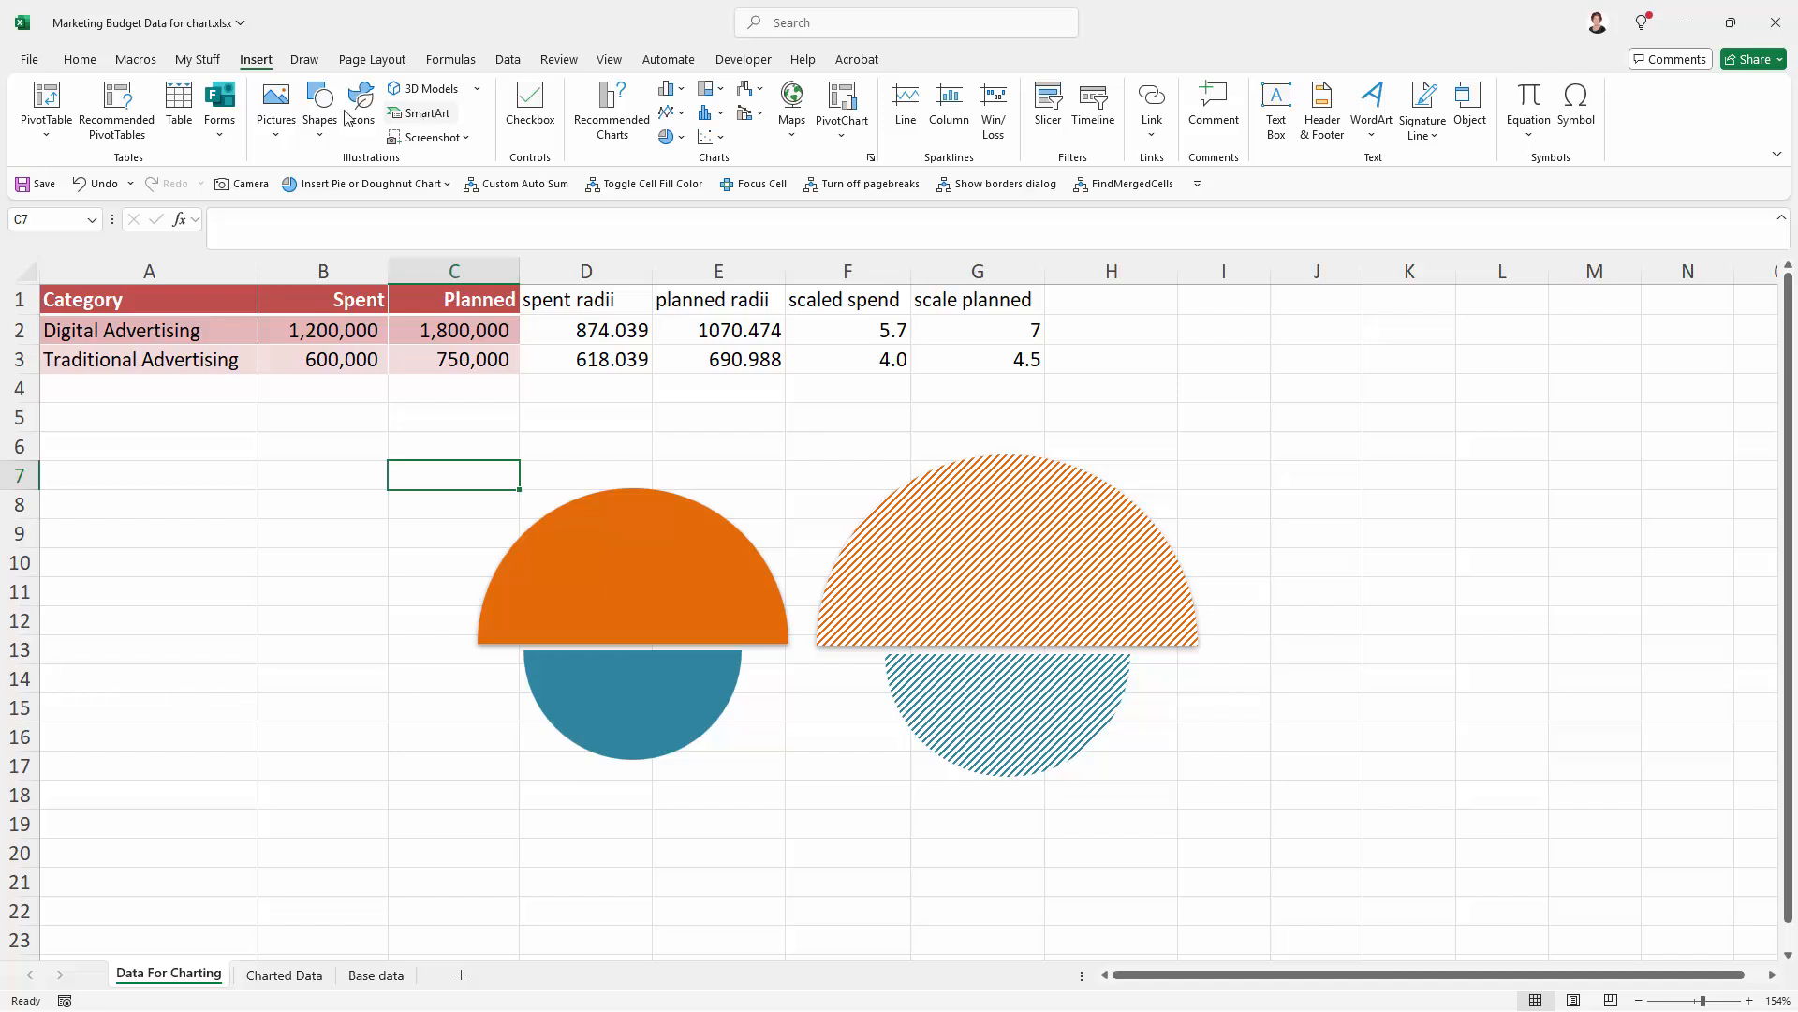
pyautogui.click(318, 122)
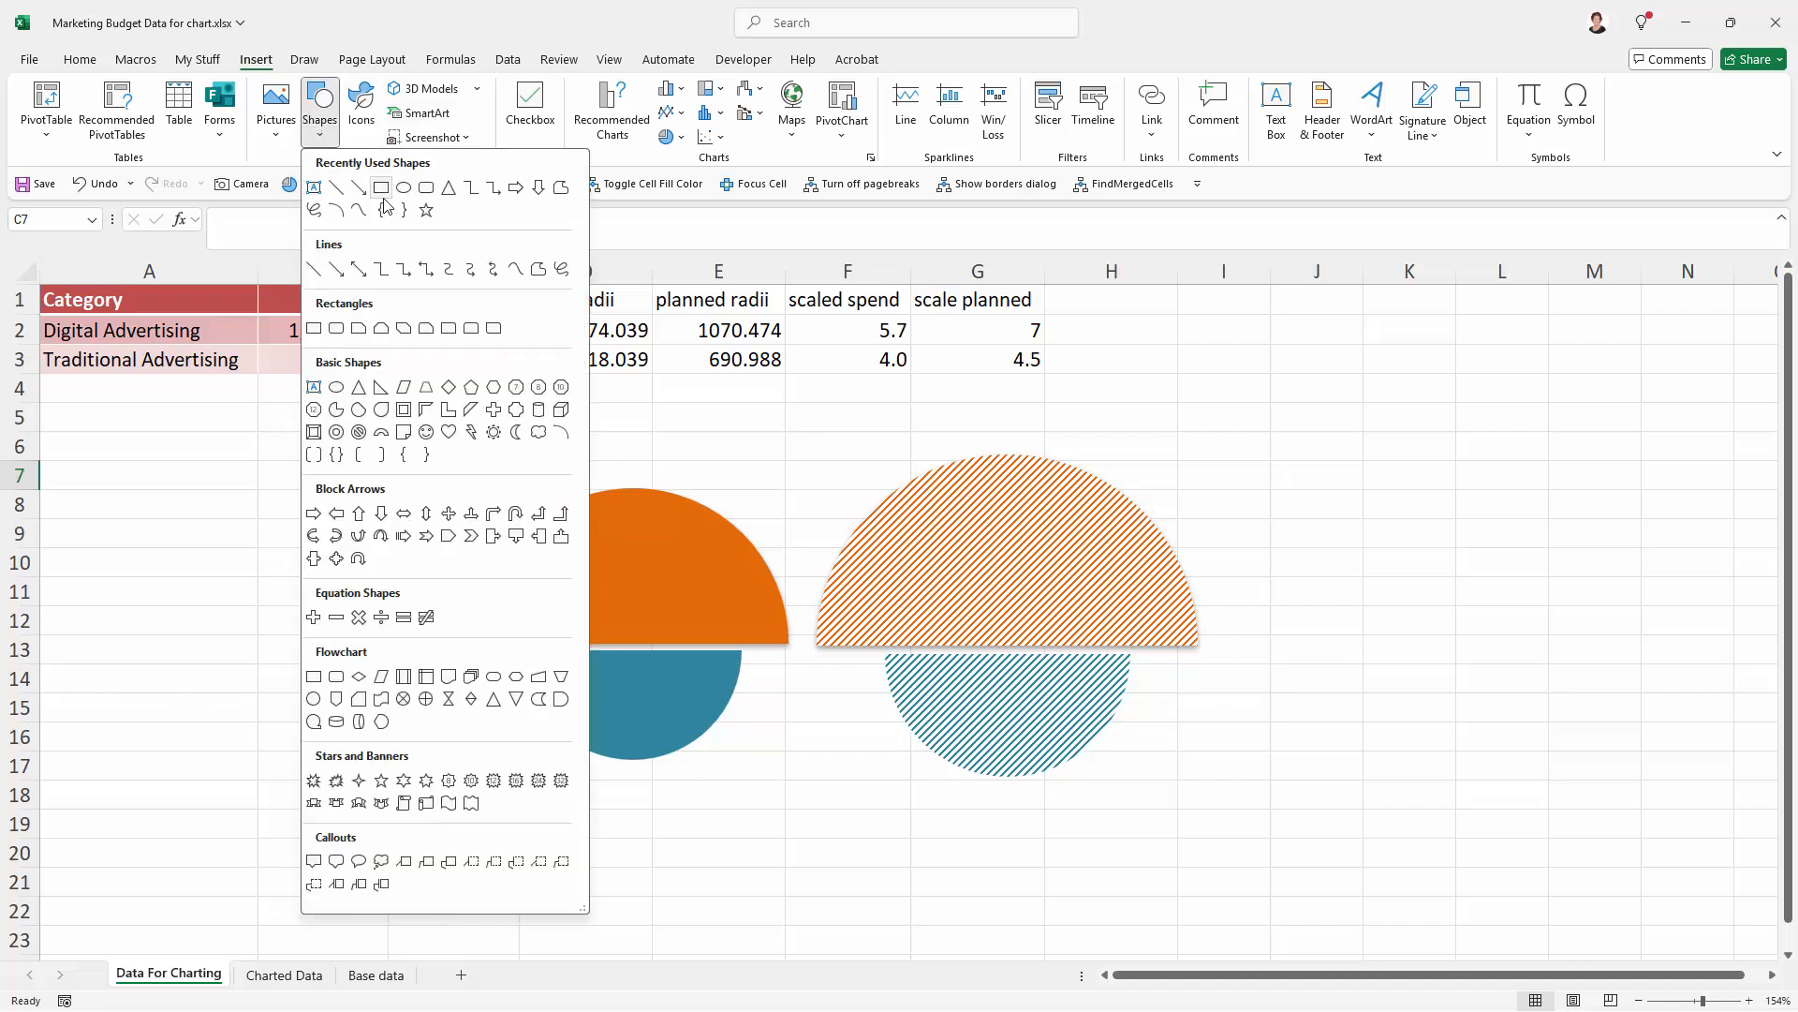
pyautogui.click(319, 330)
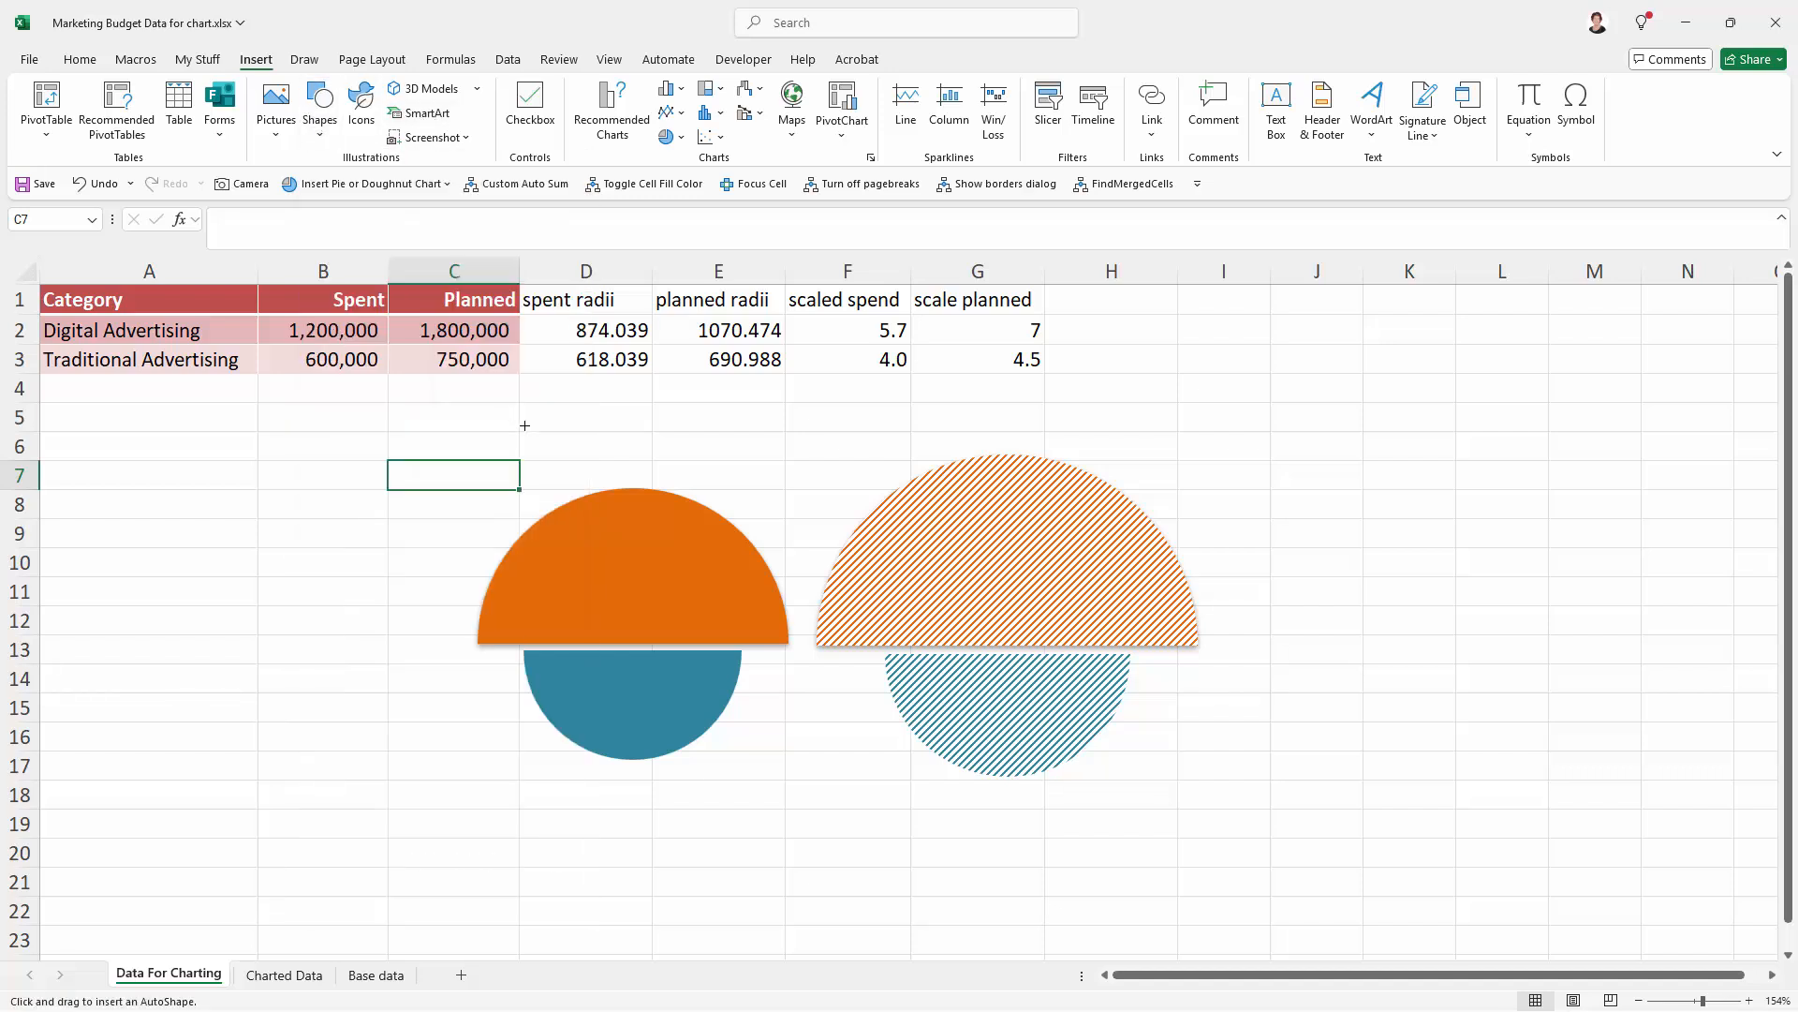
pyautogui.moveTo(419, 404); pyautogui.dragTo(1265, 830)
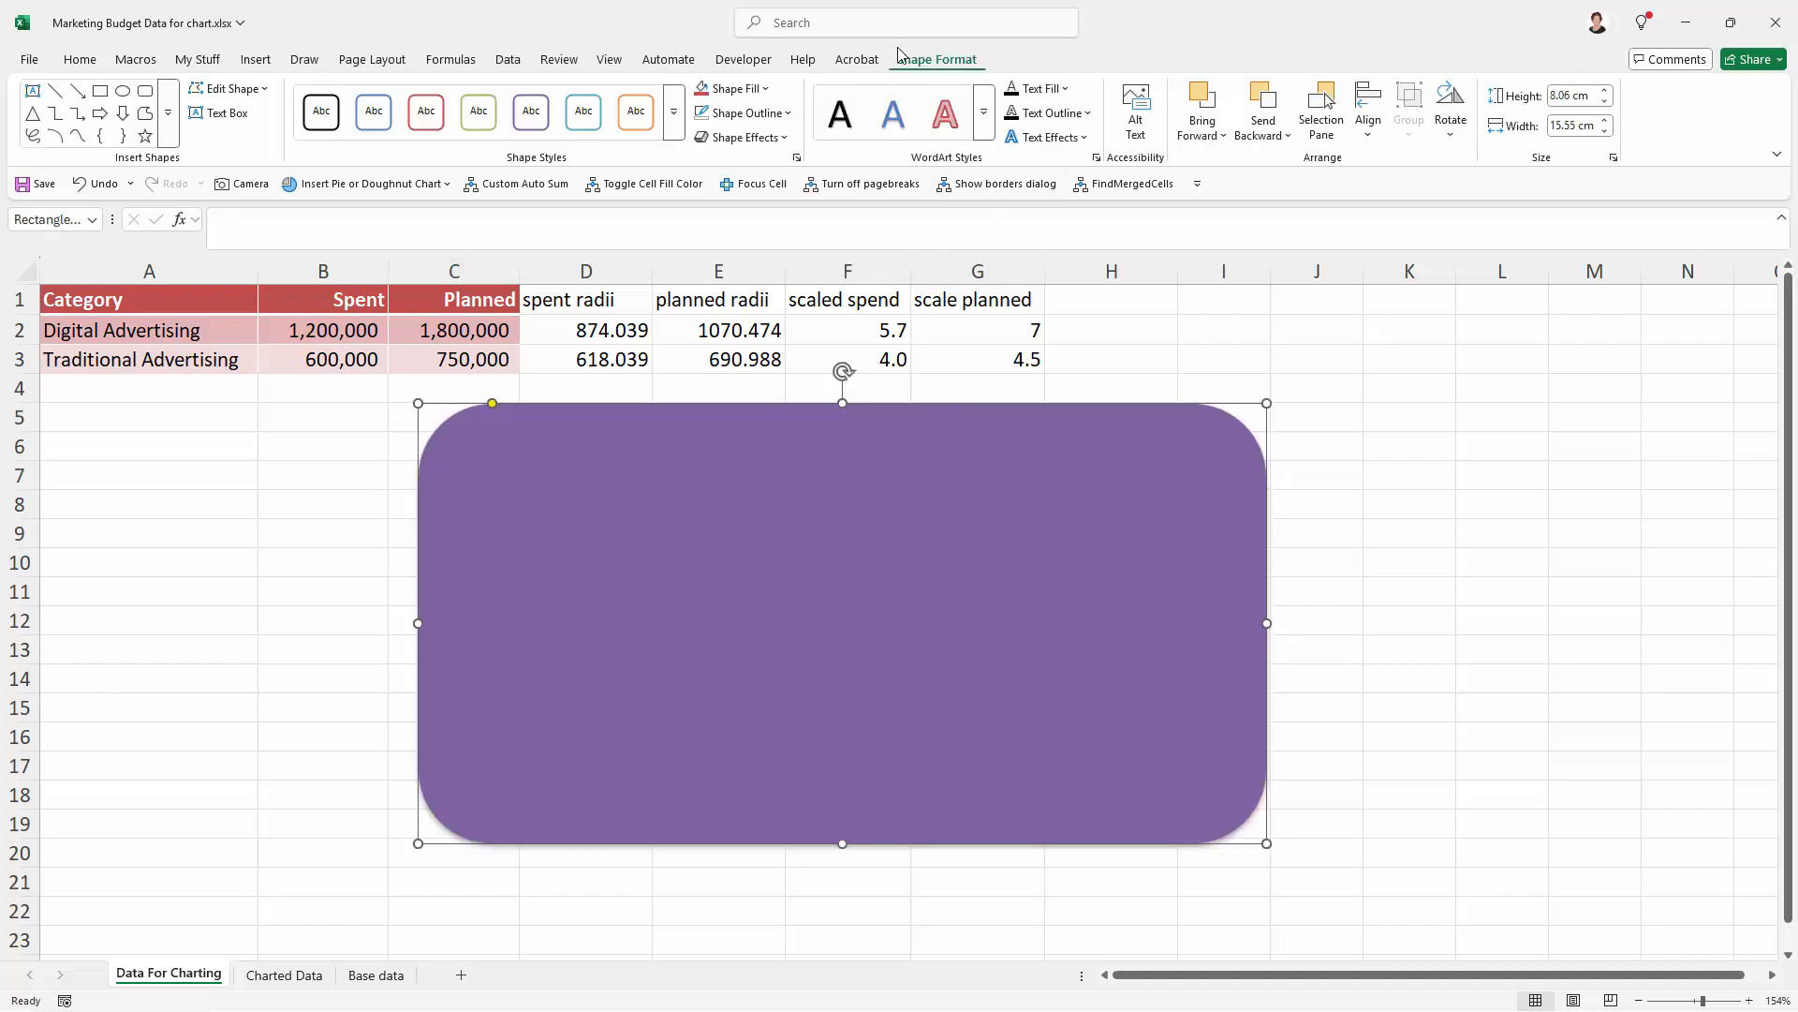
pyautogui.click(1273, 132)
pyautogui.click(1278, 188)
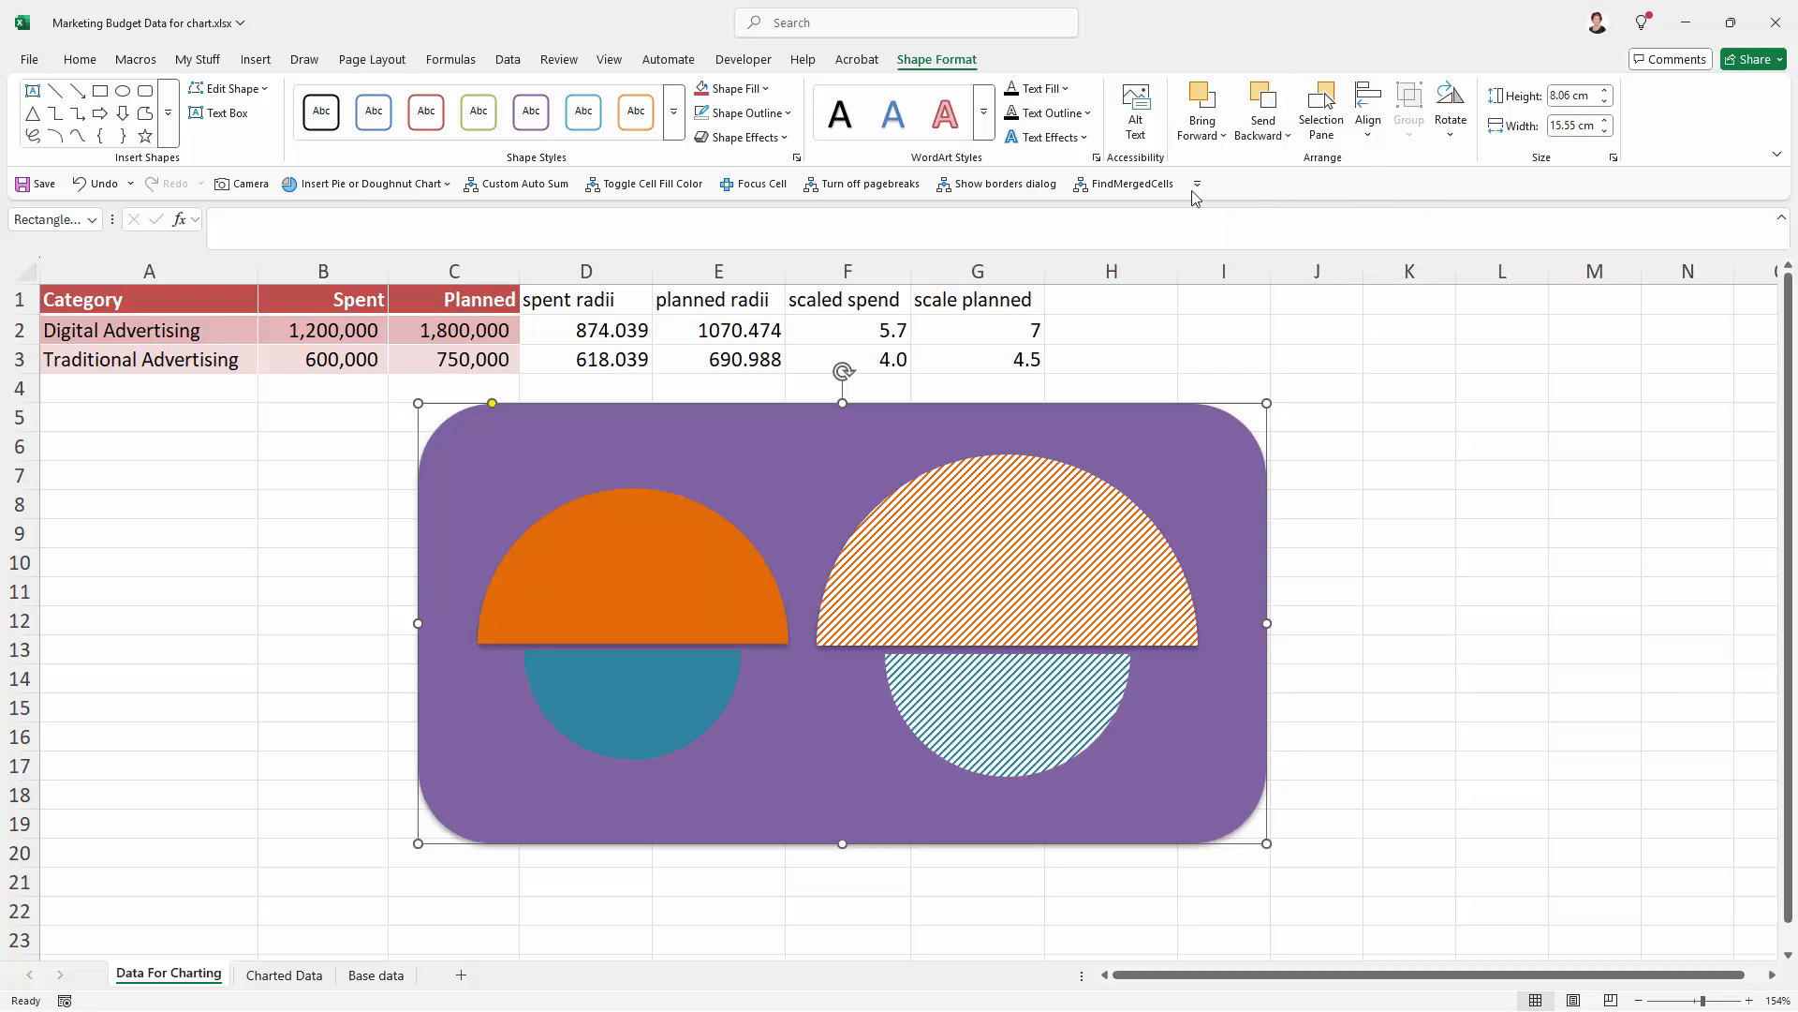
# - Give the rounded background rectangle the preset shape style with a white fill and a teal outline
pyautogui.click(380, 114)
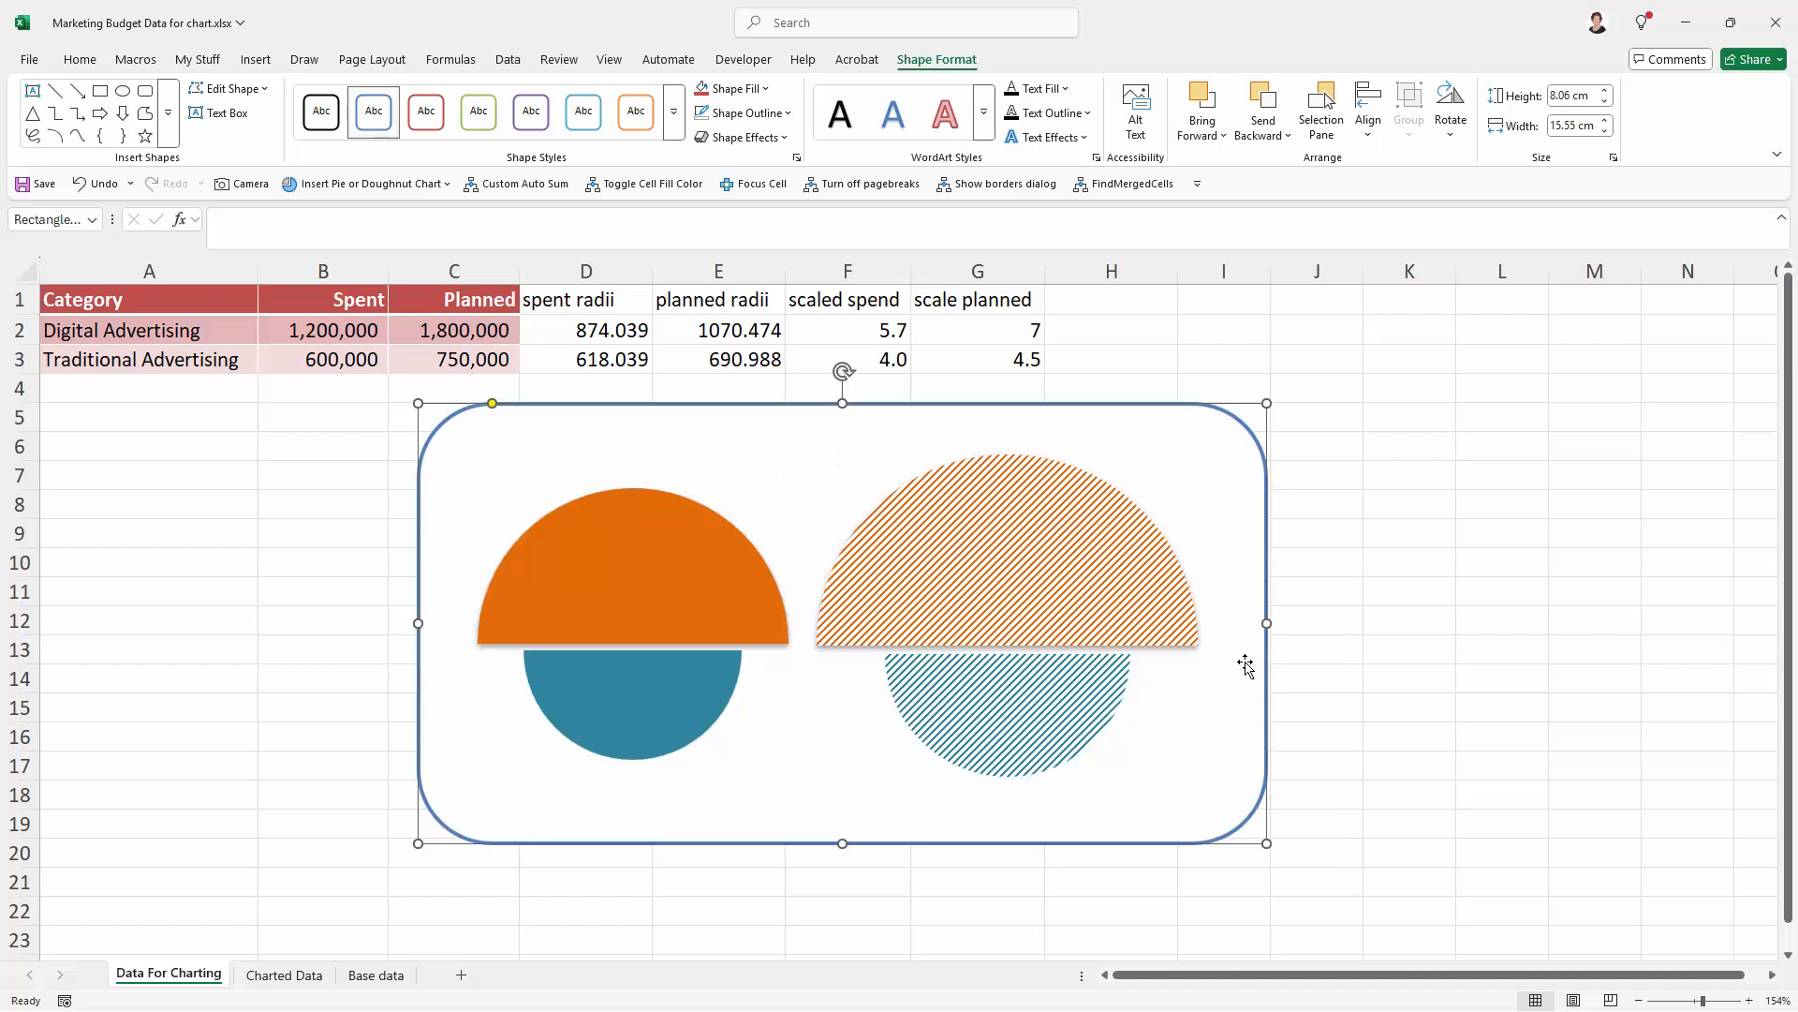
pyautogui.click(583, 111)
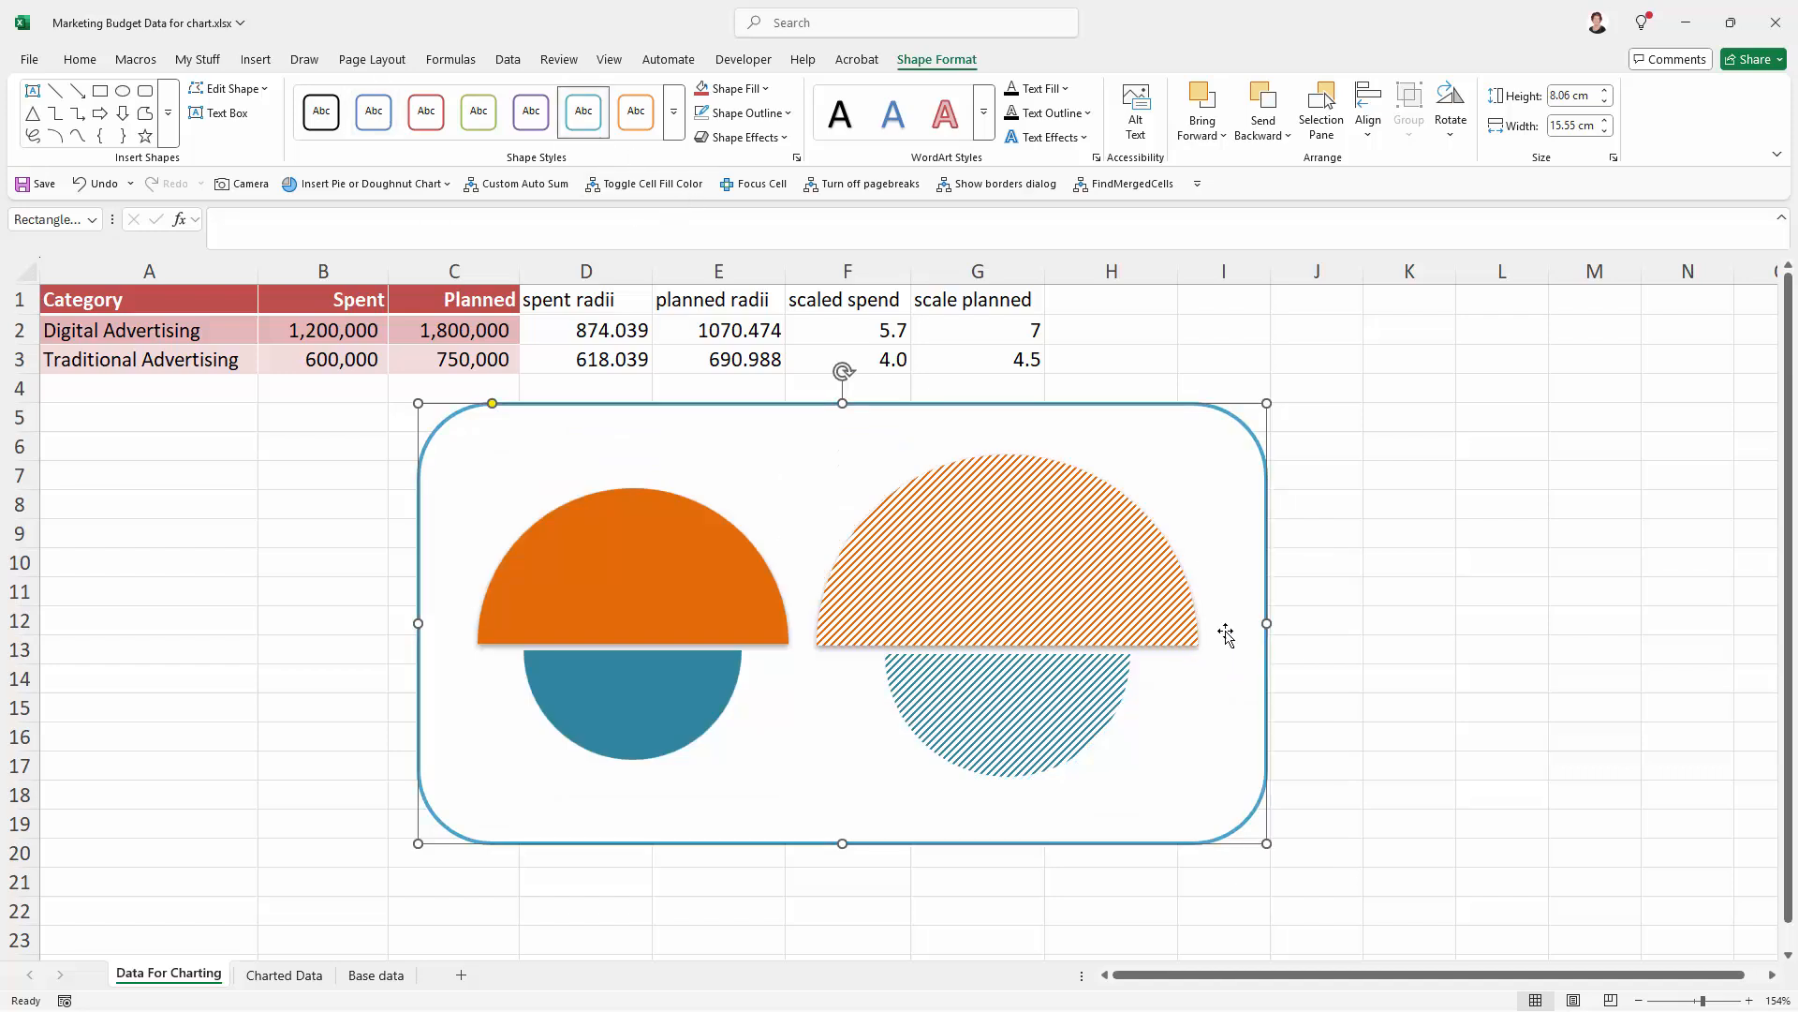
pyautogui.click(1333, 734)
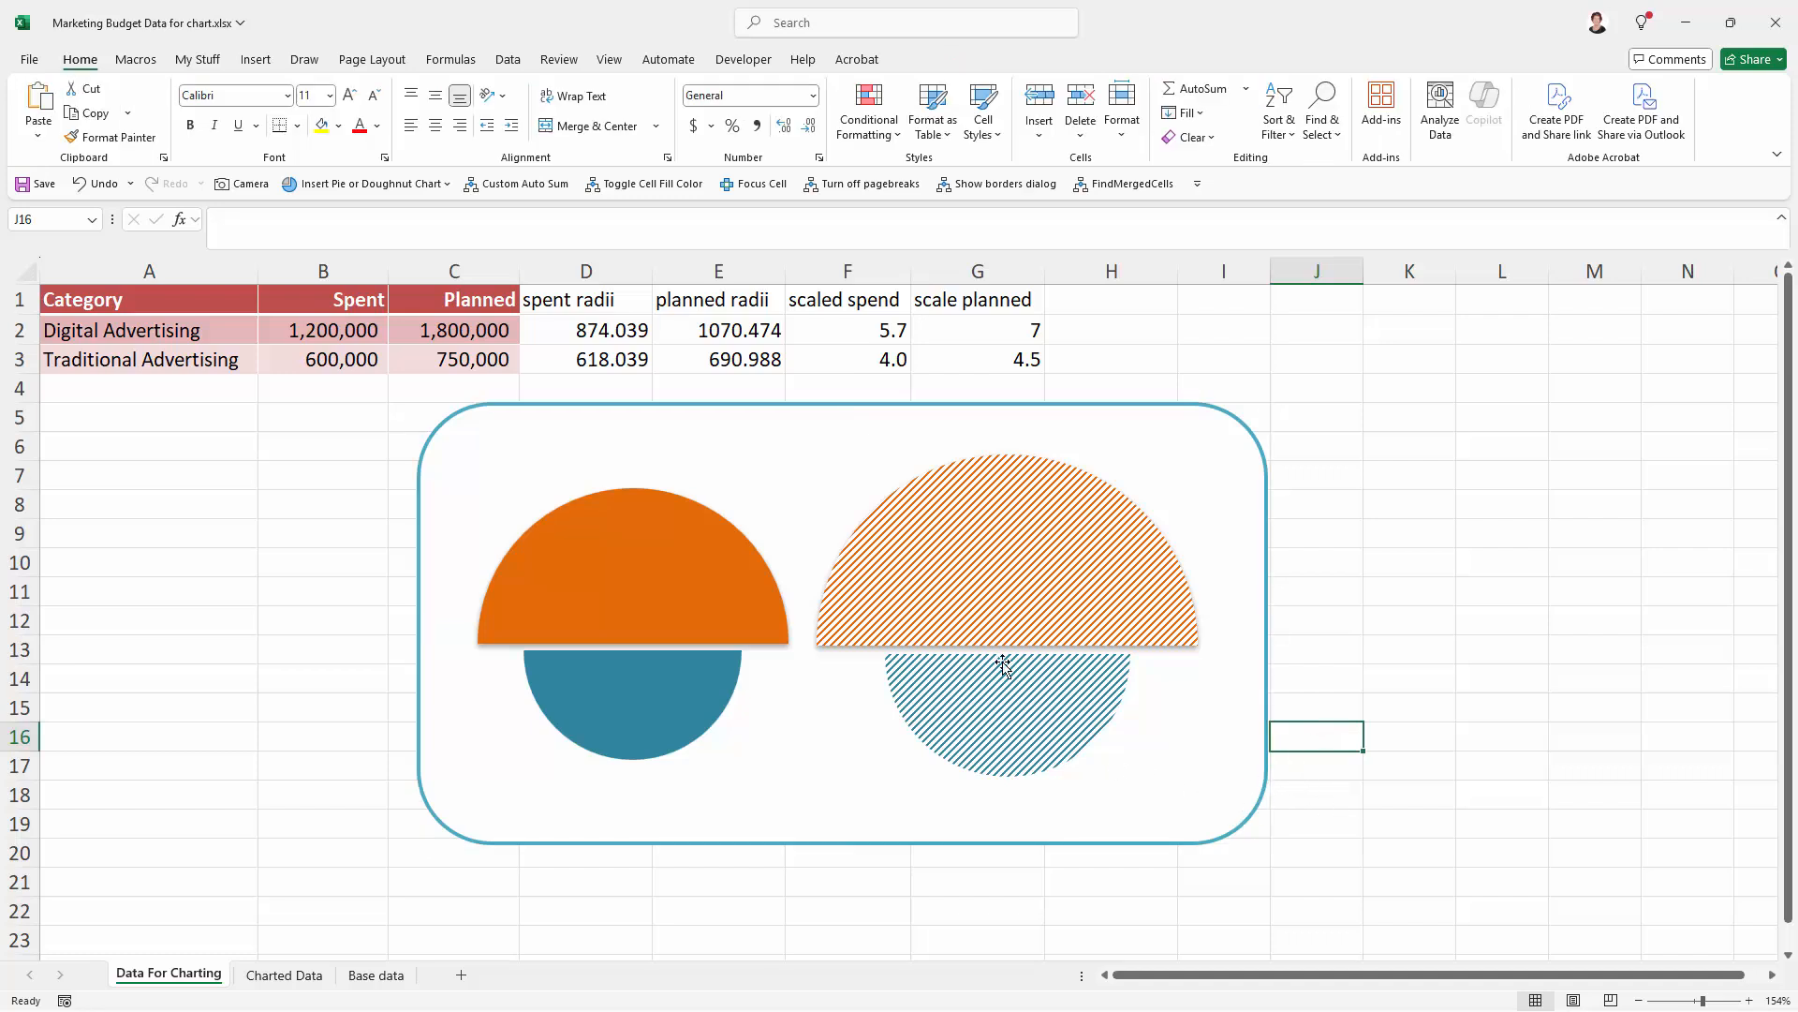
# - Add the text "Digital Advertising" inside the solid orange semicircle
pyautogui.click(683, 598)
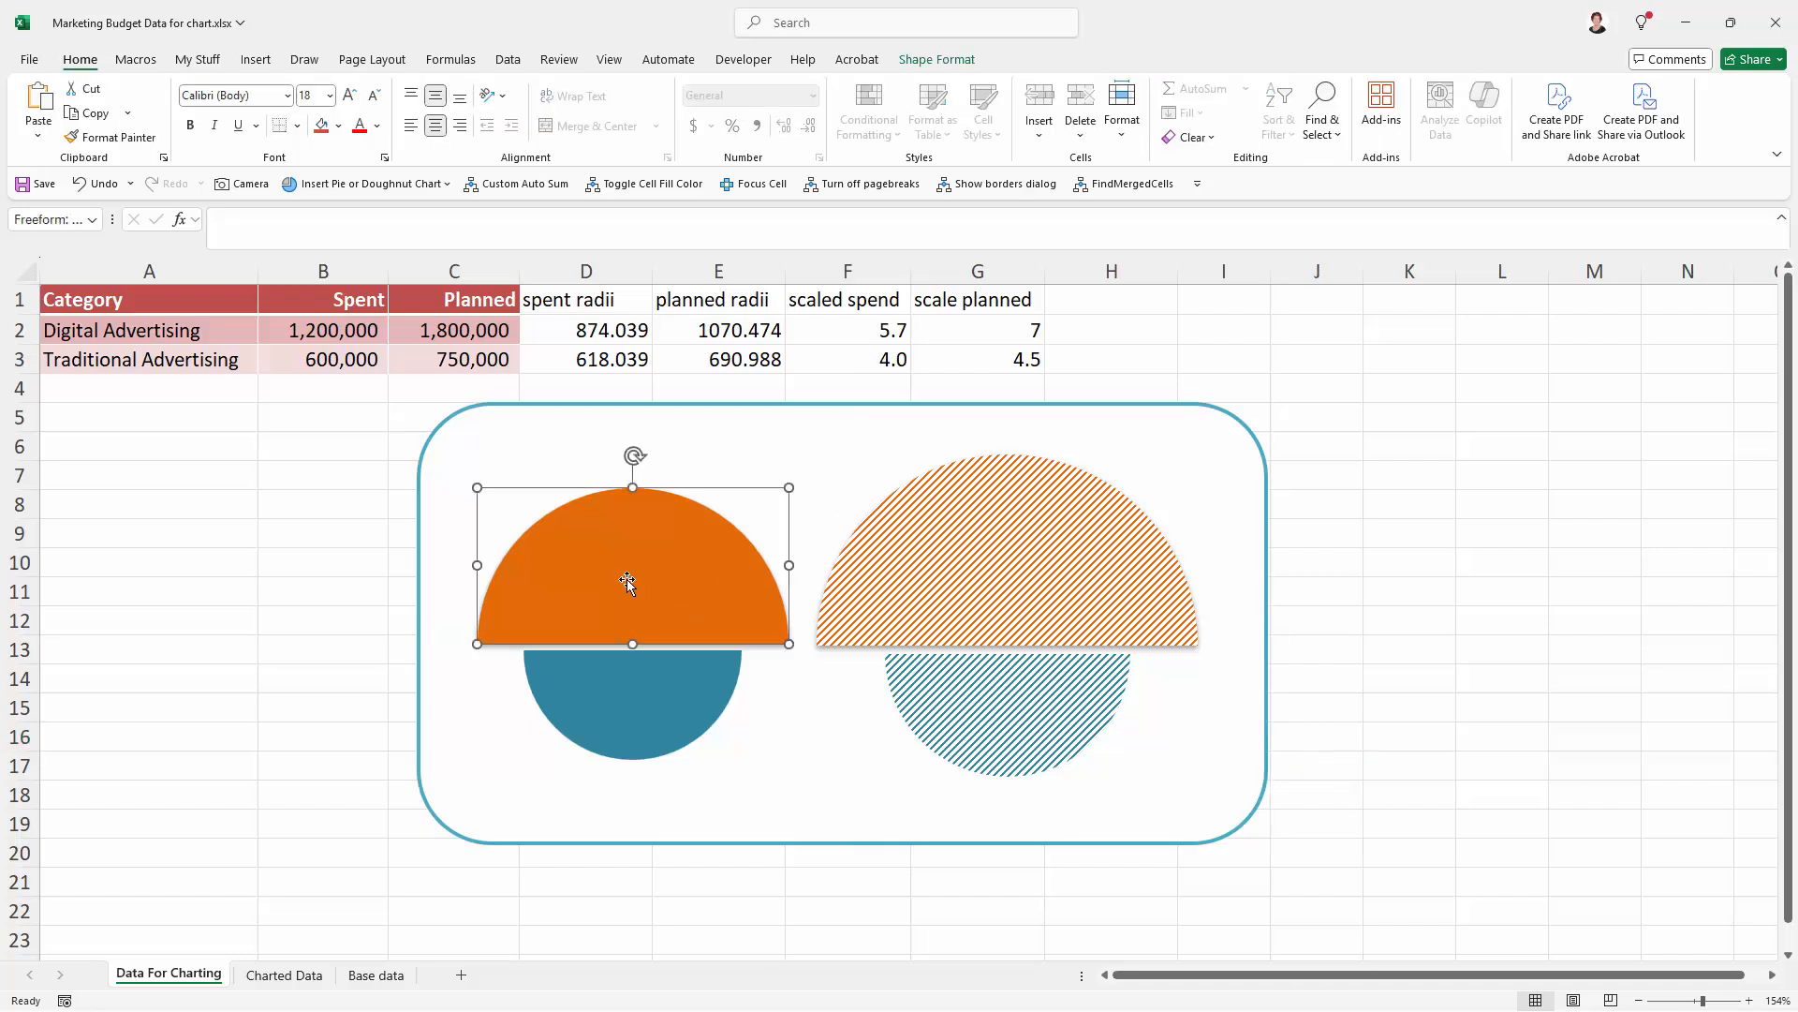
pyautogui.rightClick(644, 578)
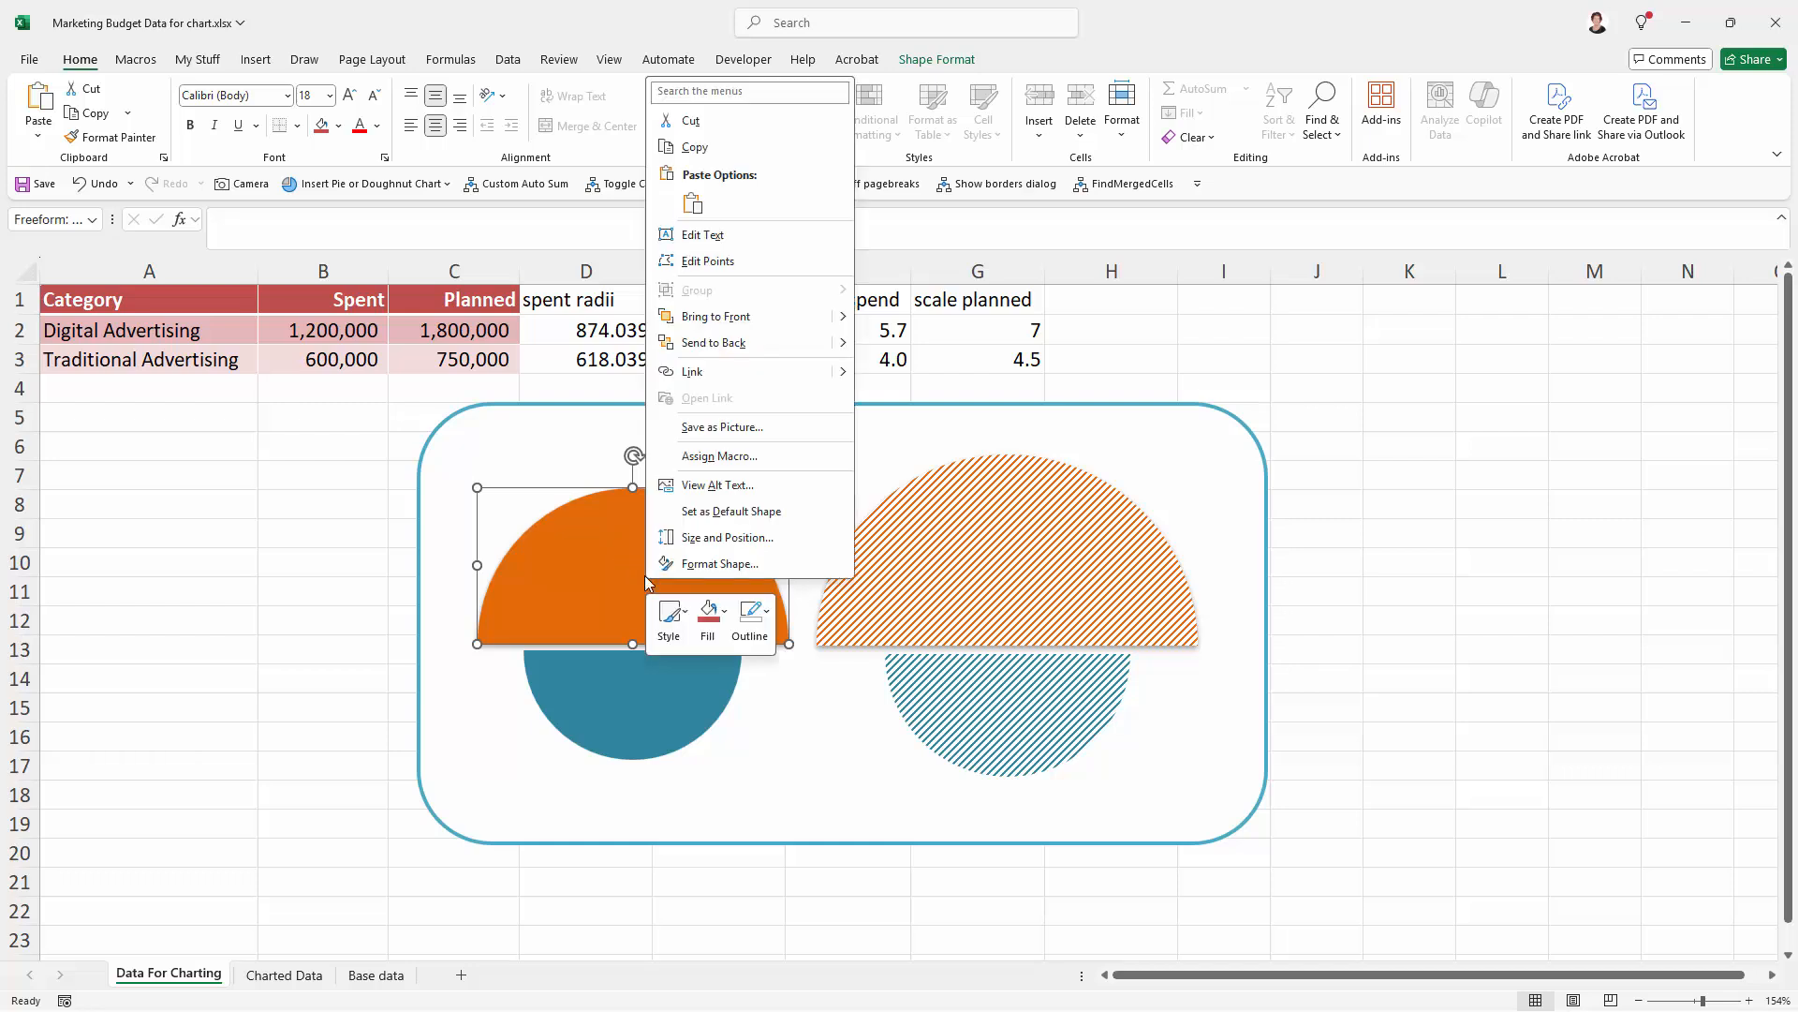
pyautogui.click(704, 235)
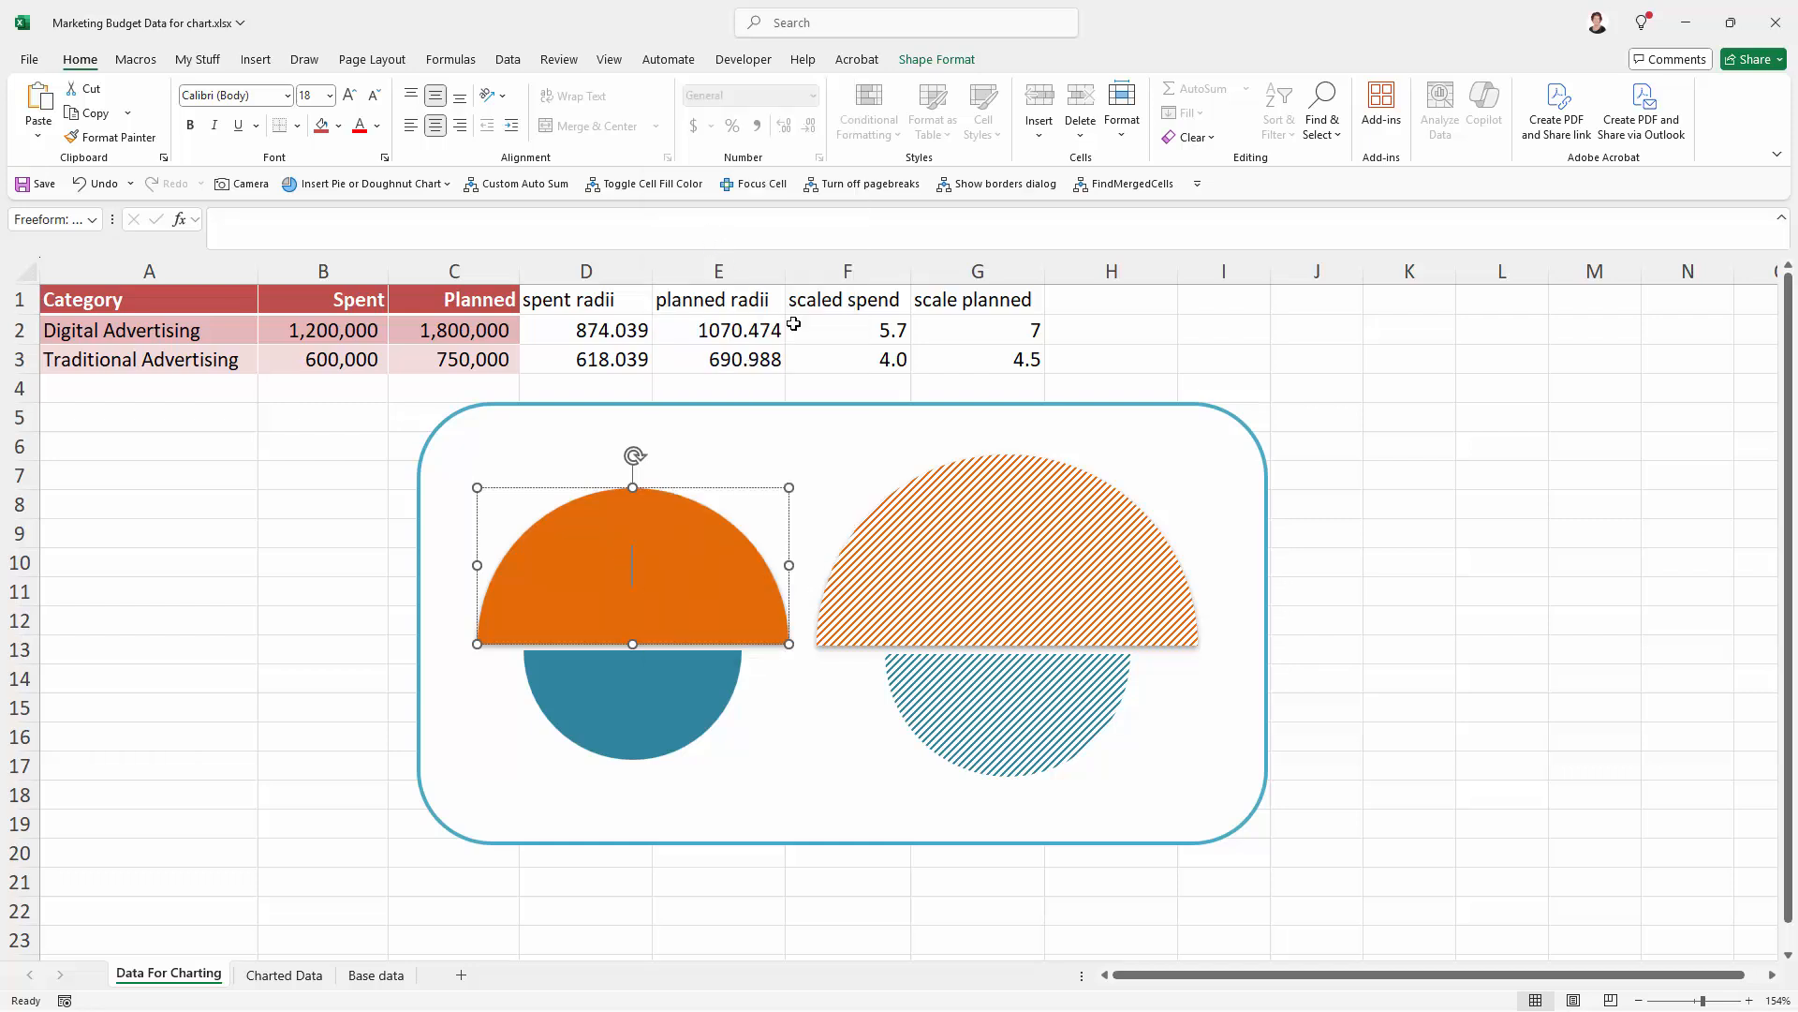
pyautogui.write('Digital Advertising')
# - Add the text "Traditional Advertising" inside the solid teal semicircle
pyautogui.click(603, 694)
pyautogui.rightClick(605, 700)
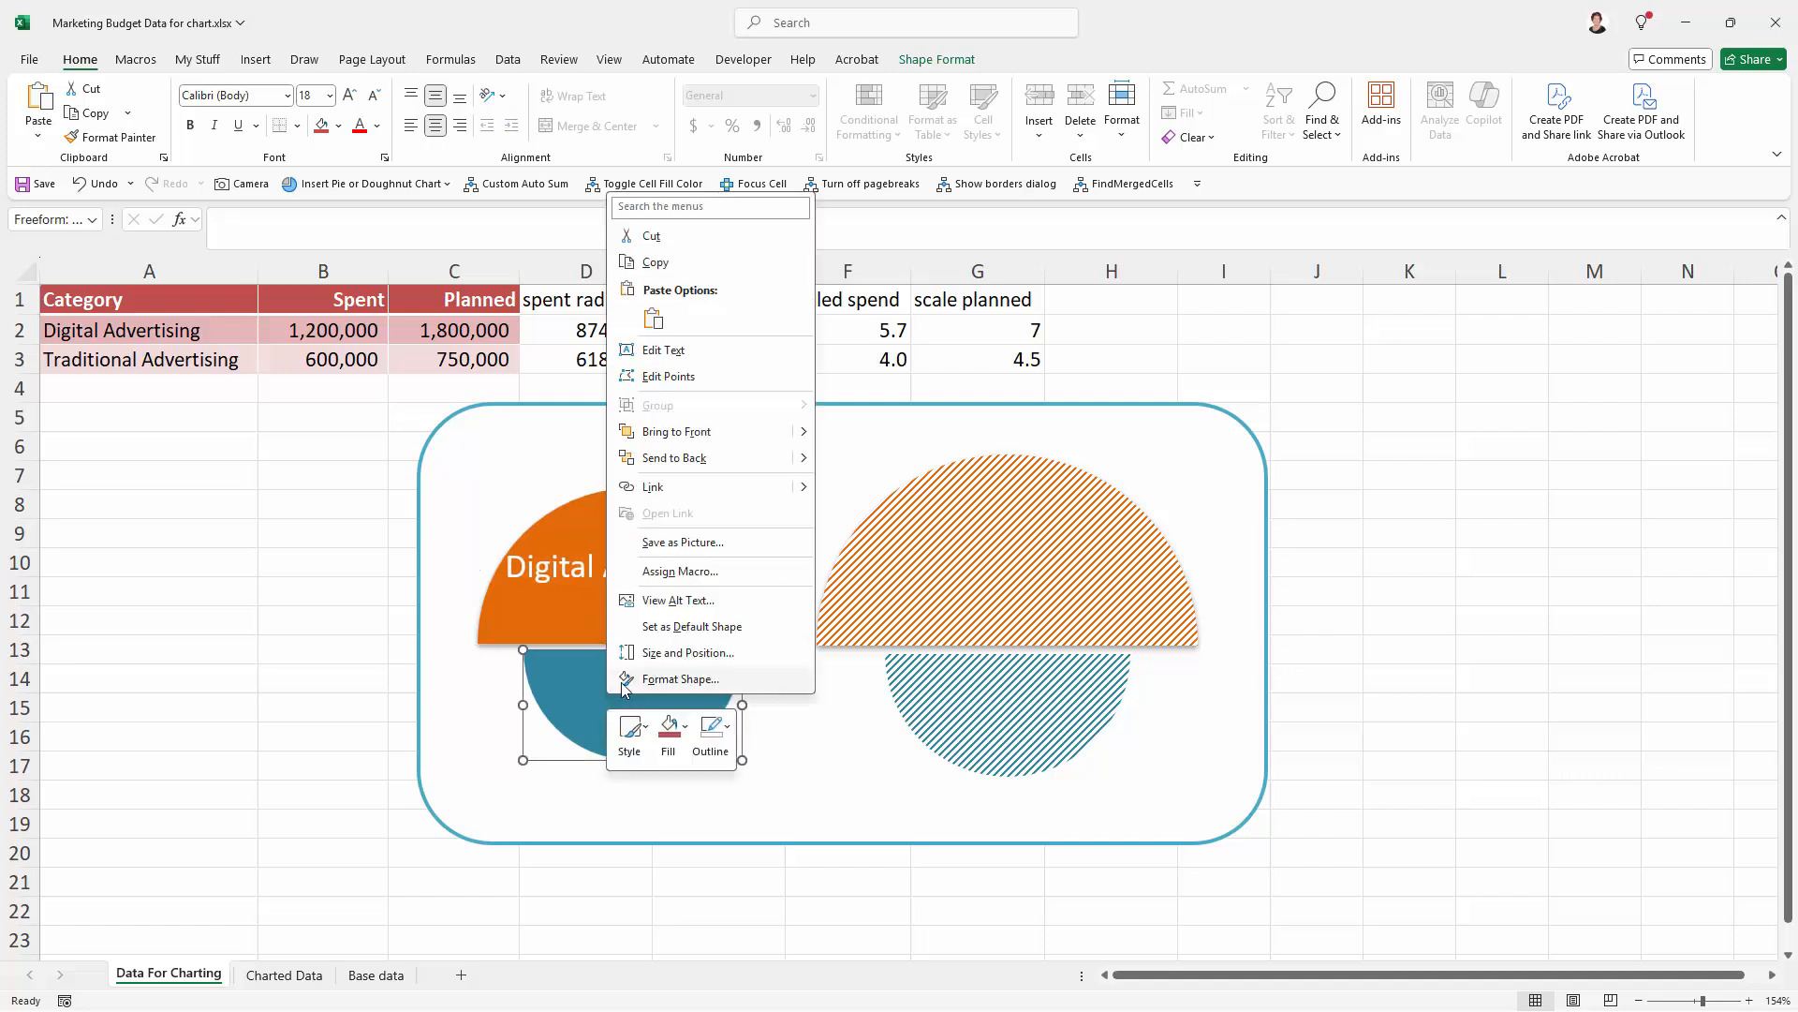
pyautogui.click(660, 350)
pyautogui.write('Traditional Advertising')
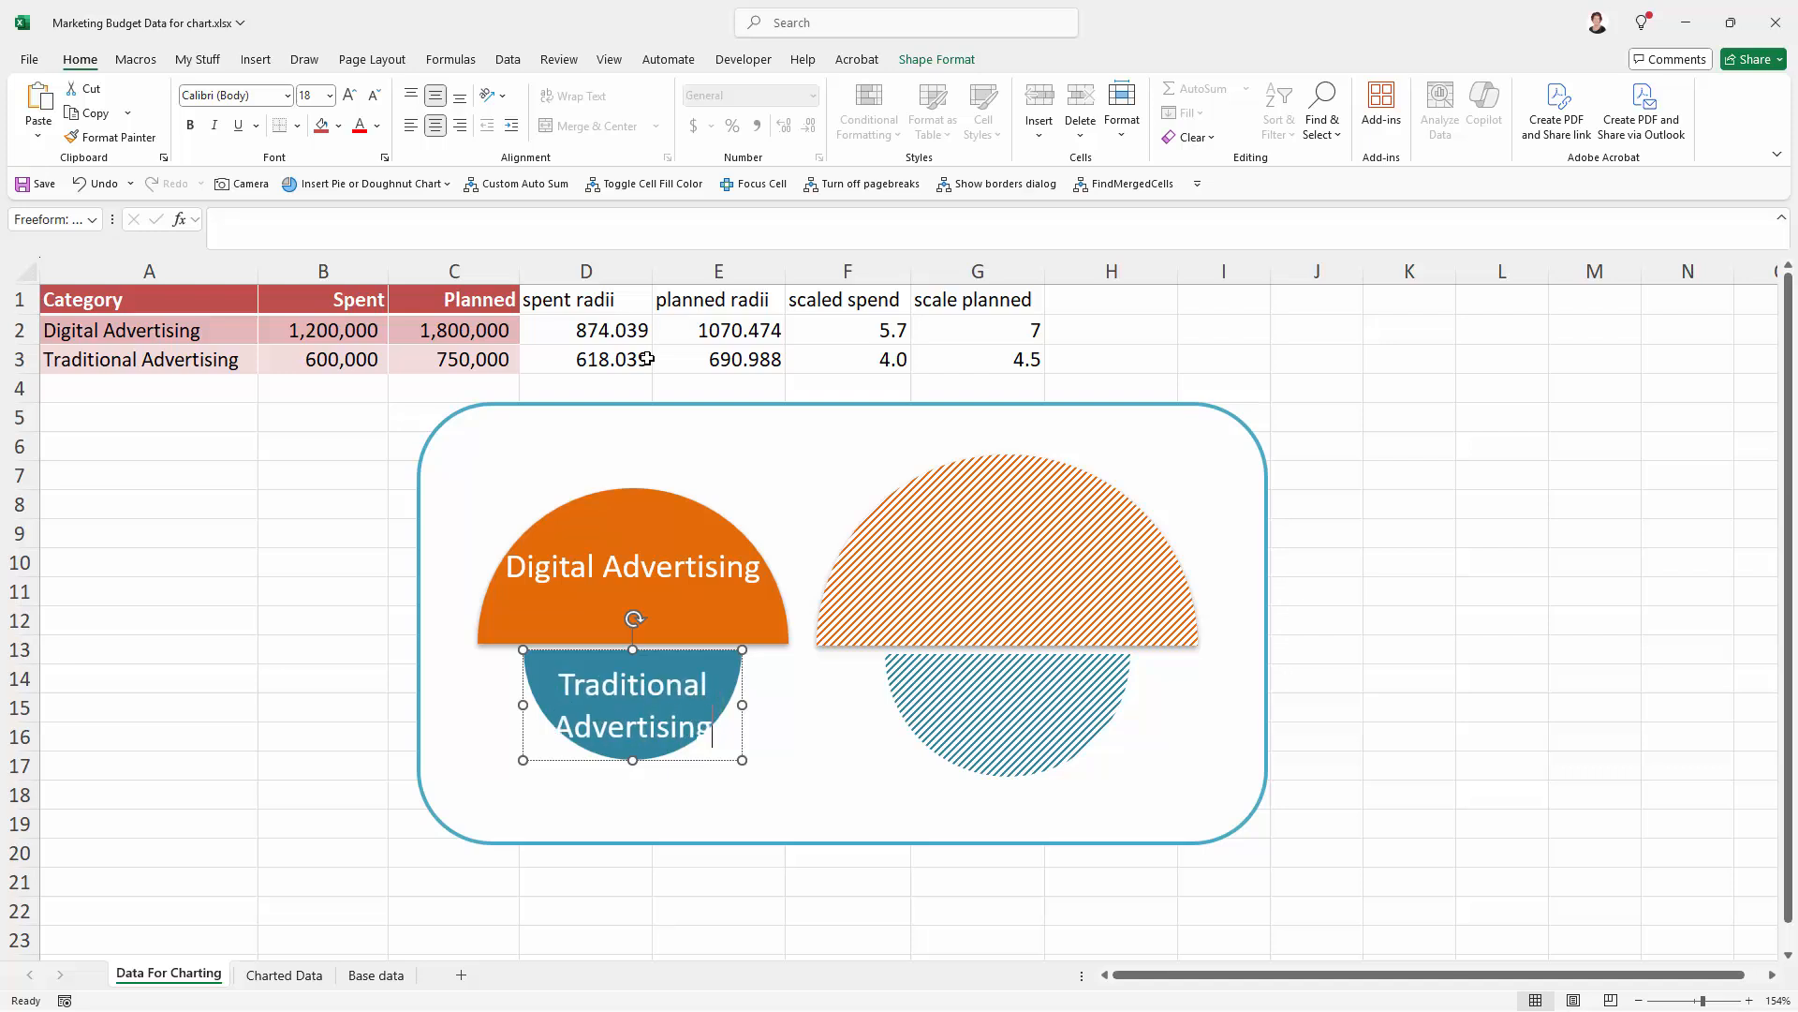
# - Select all the label text in the solid teal semicircle
pyautogui.hotkey('ctrl', 'a')
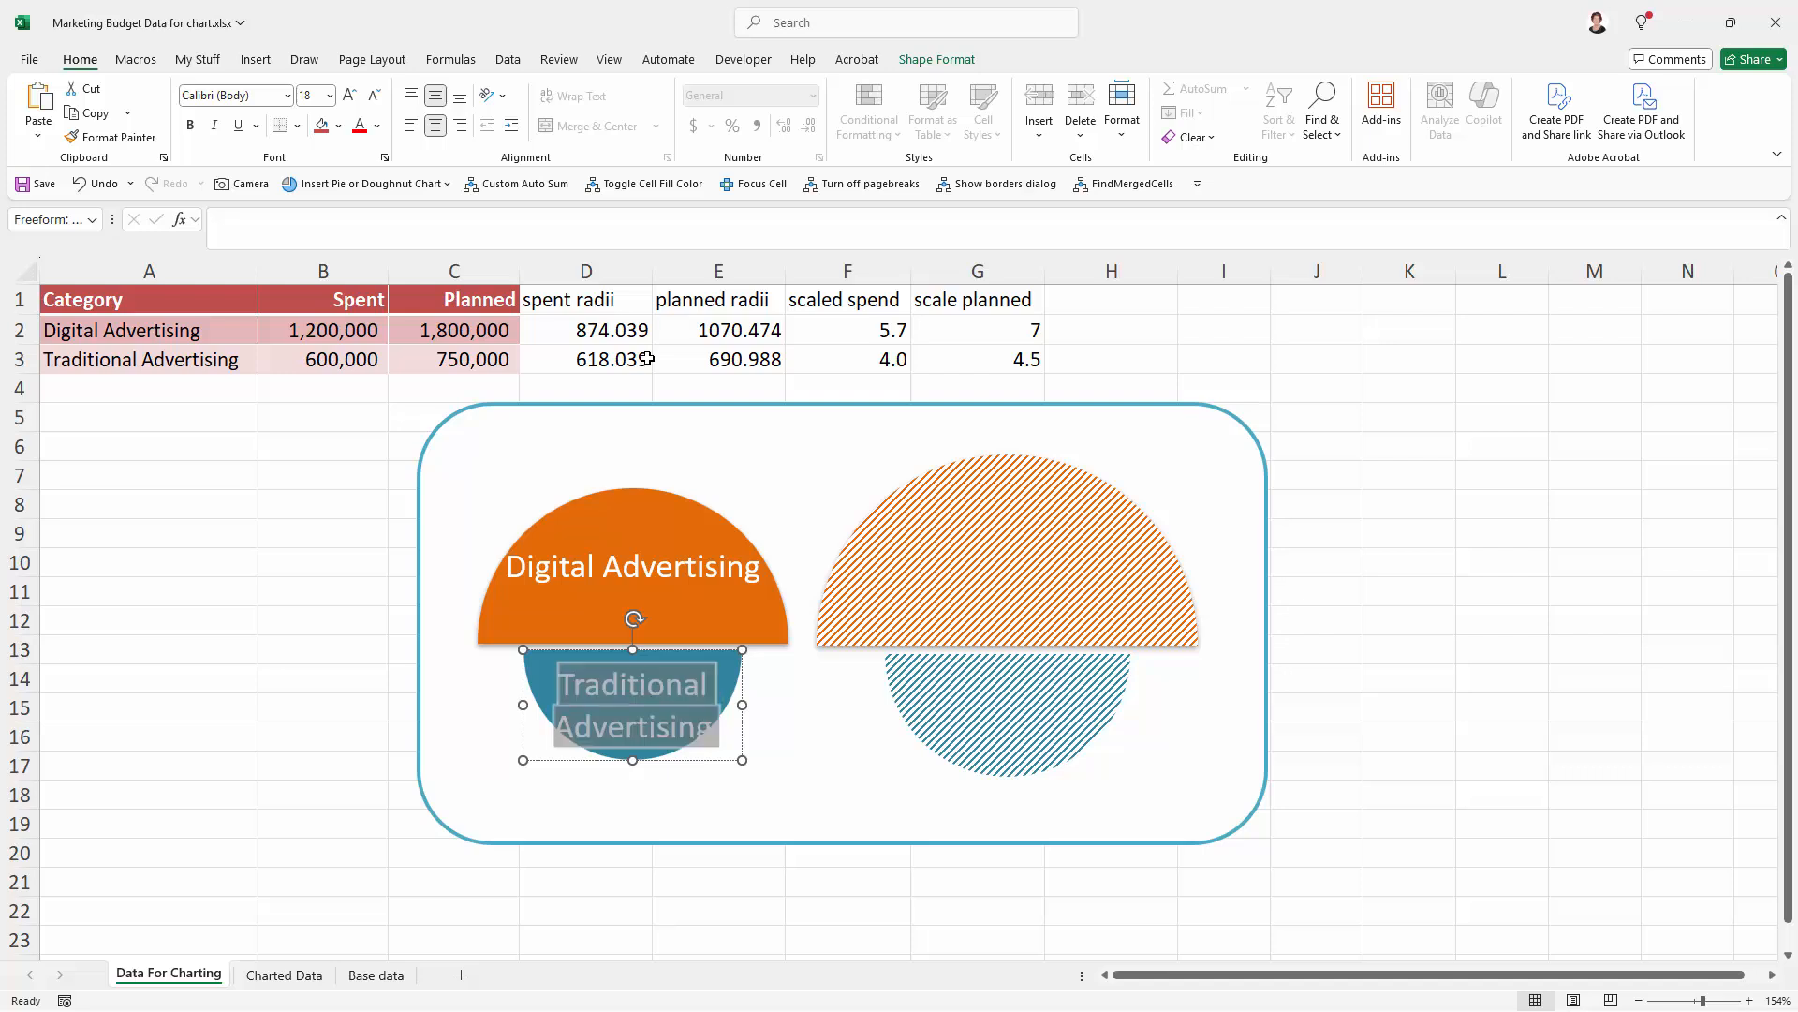